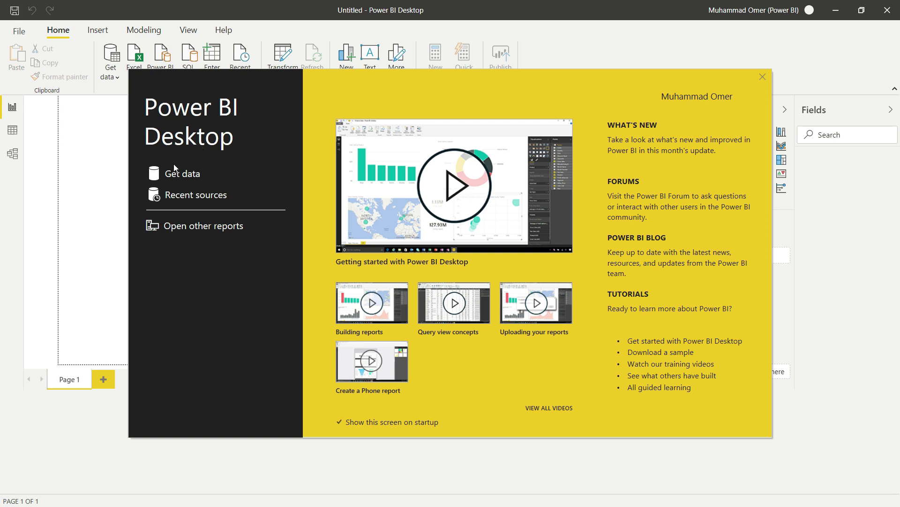
- Import vgsales from the VG Sales folder with the Excel connector, showing all file types, and open it for data transformation
left_click(175, 176)
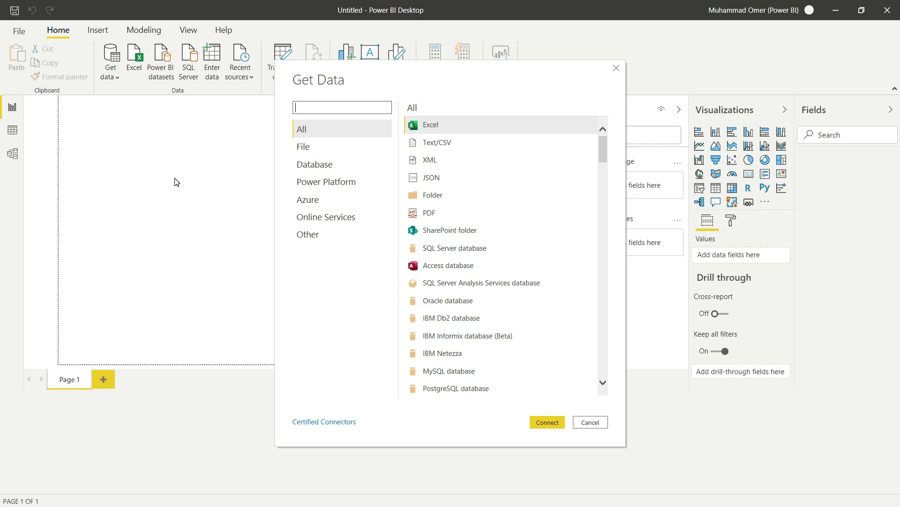
double_click(453, 124)
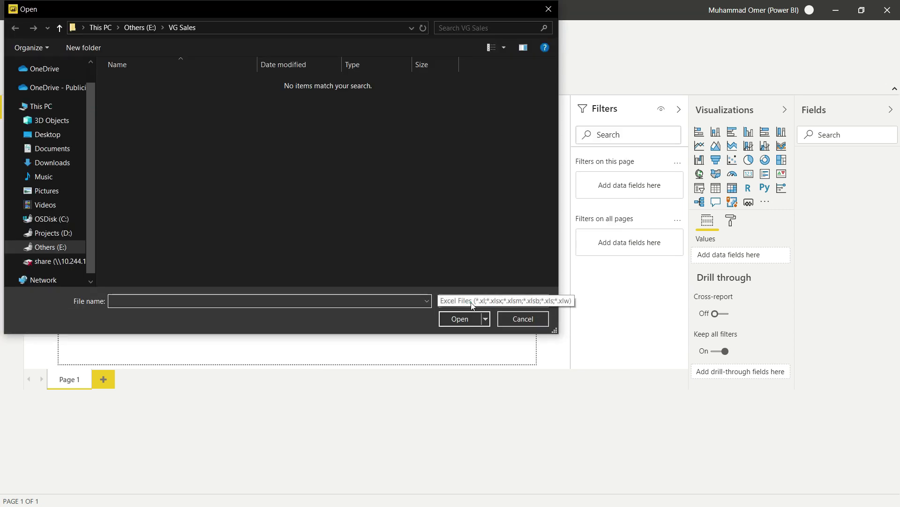
left_click(471, 302)
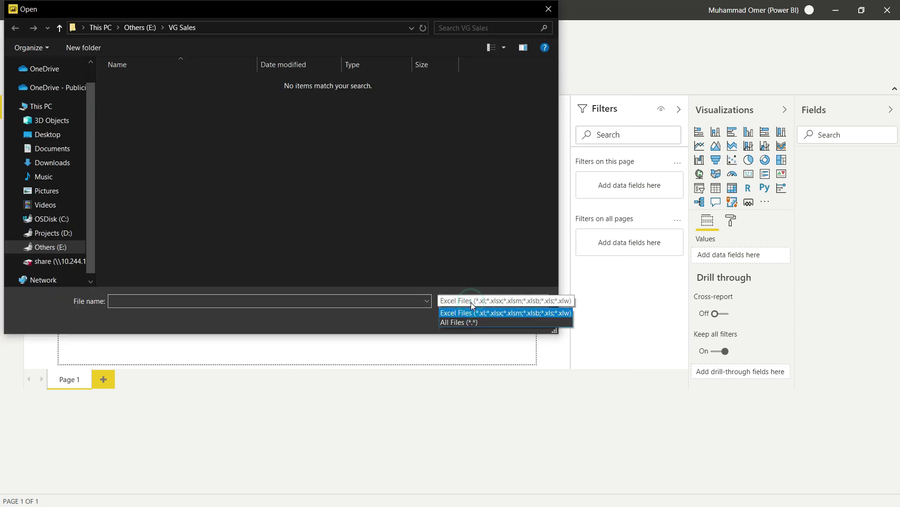
left_click(483, 323)
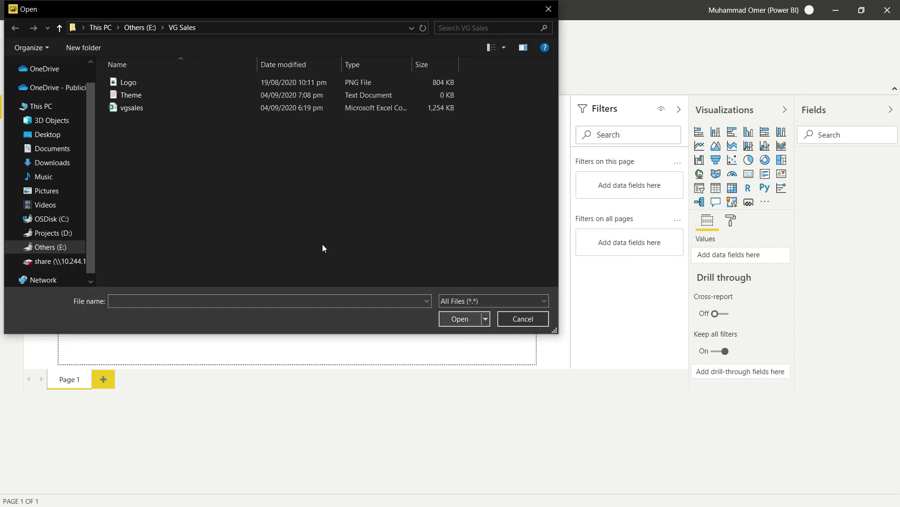
double_click(132, 108)
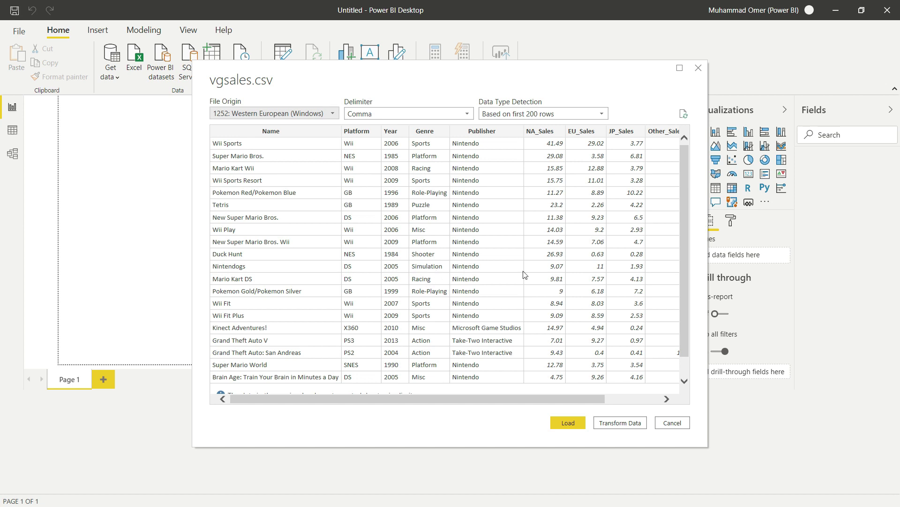
left_click(638, 424)
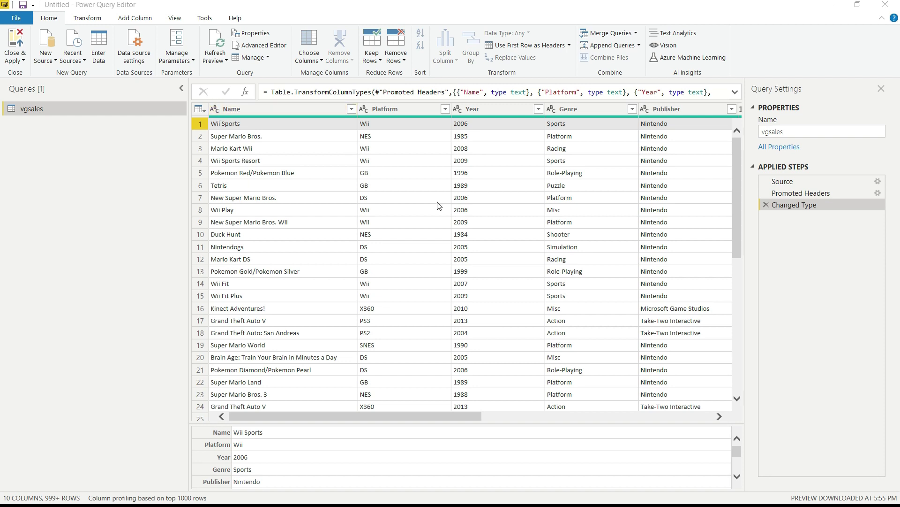
- Look across all columns of the vgsales table and review the full list of filter values for the Name column
scroll(443, 218, "right", 6)
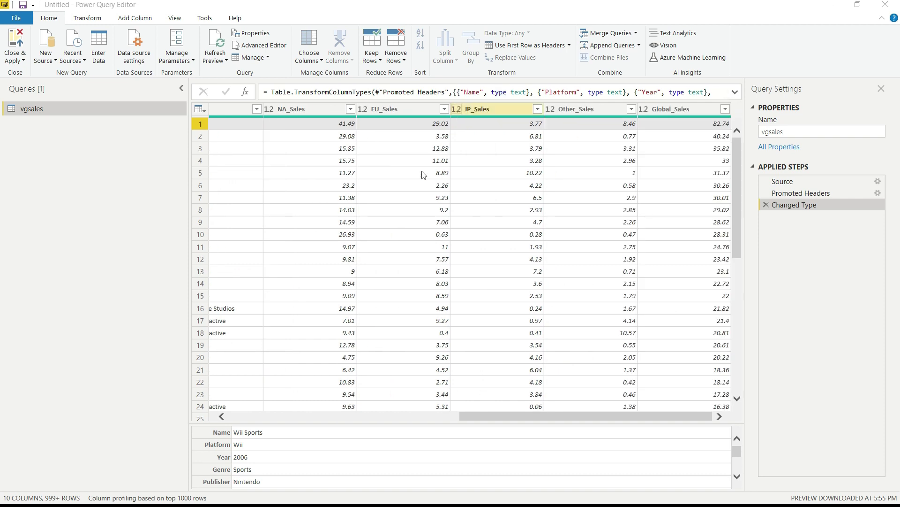
scroll(369, 199, "left", 6)
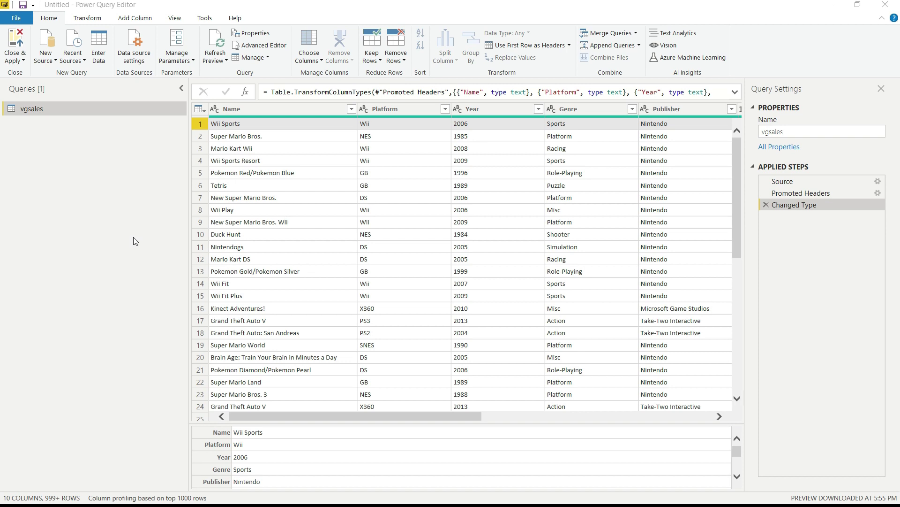
scroll(573, 207, "right", 6)
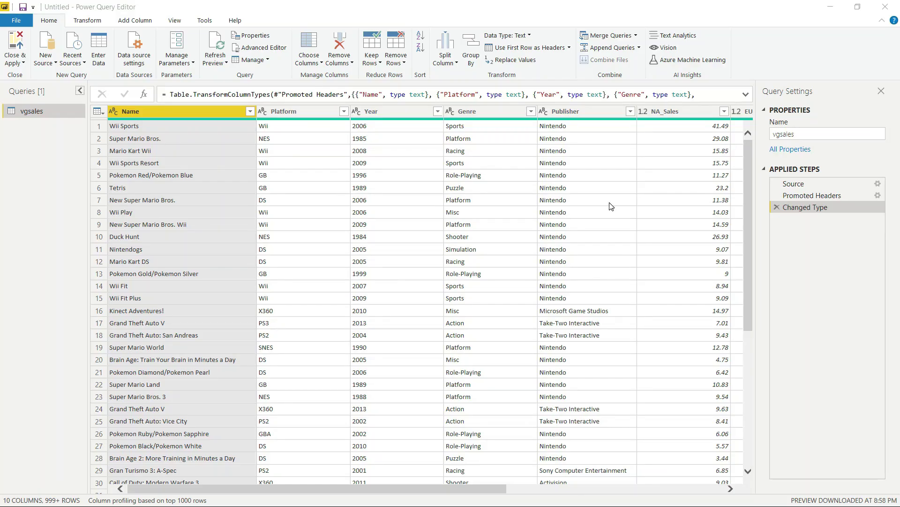
scroll(611, 206, "right", 5)
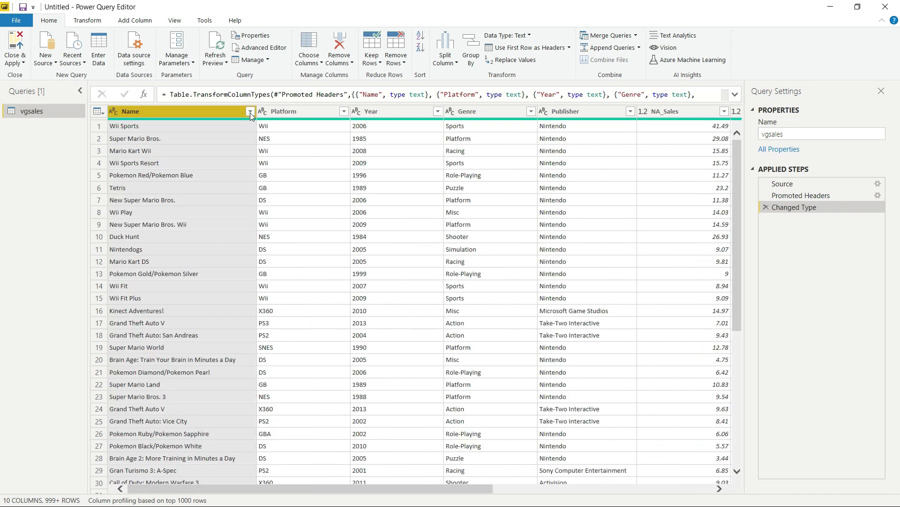
left_click(251, 113)
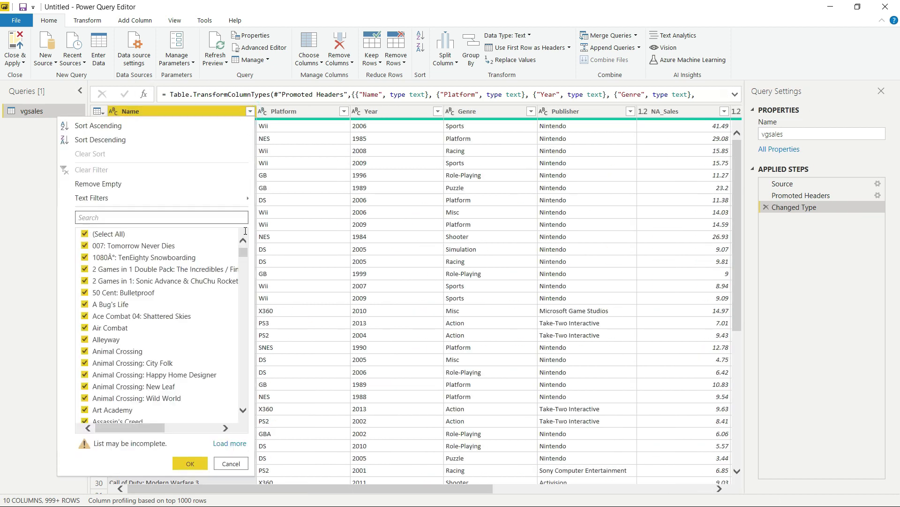
left_click(230, 444)
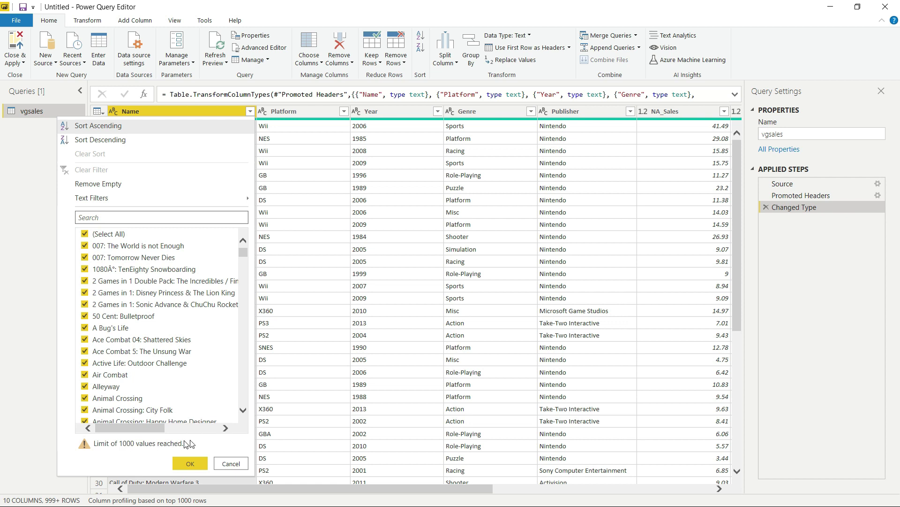
left_click(227, 462)
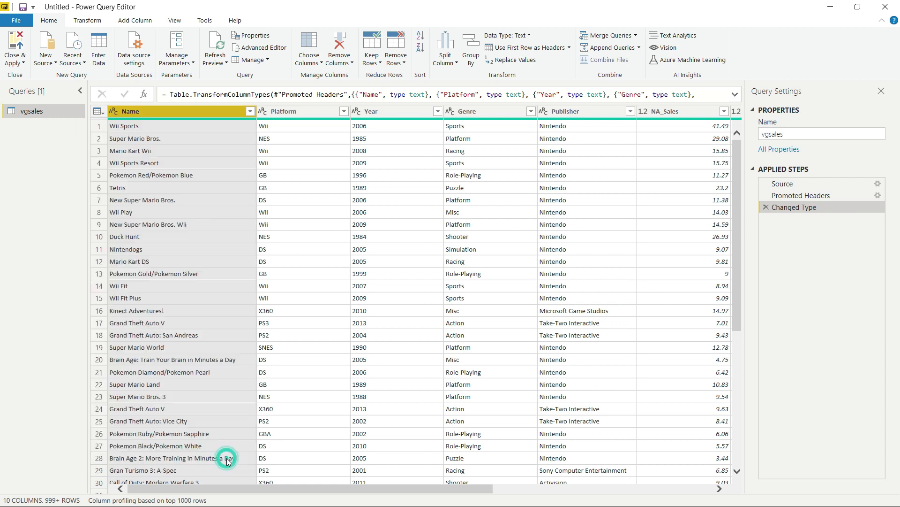
- Load the complete list of Platform filter values, examine it to the end and dismiss the filter
left_click(344, 112)
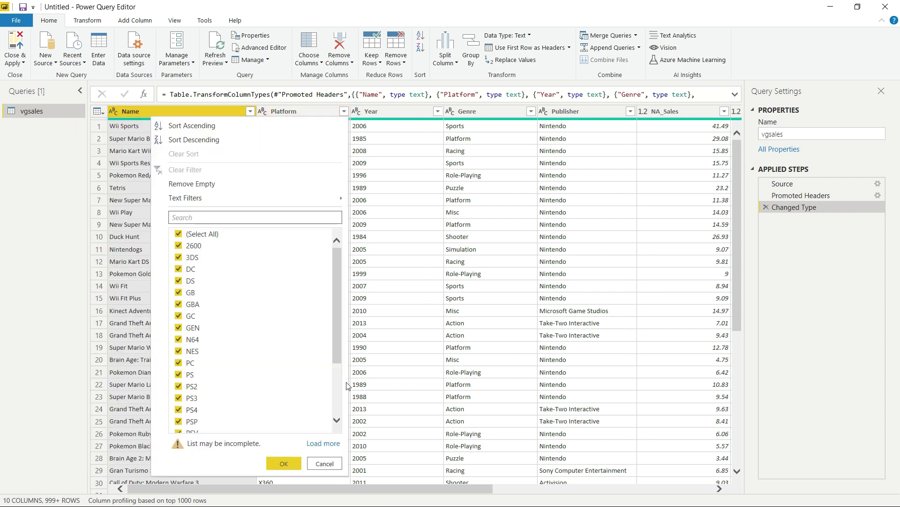
left_click(314, 443)
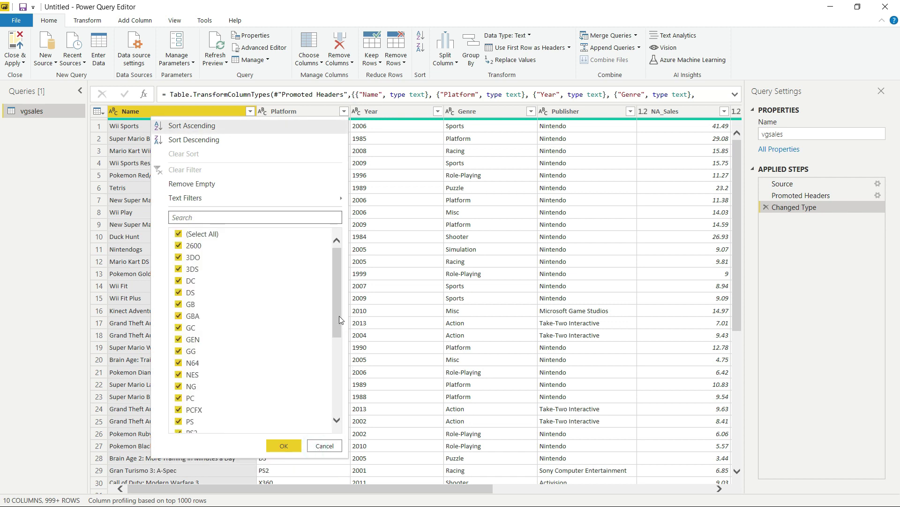
left_click_drag(337, 319, 336, 412)
scroll(336, 416, "up", 7)
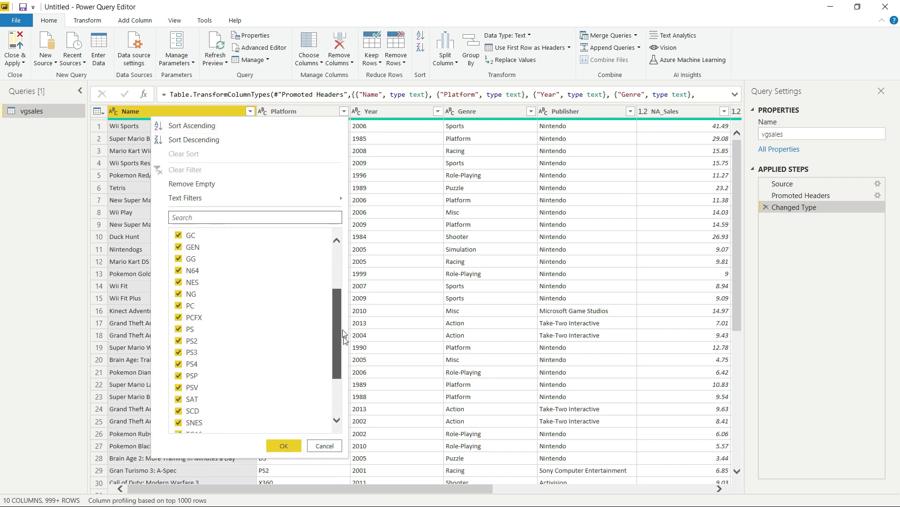
left_click(323, 446)
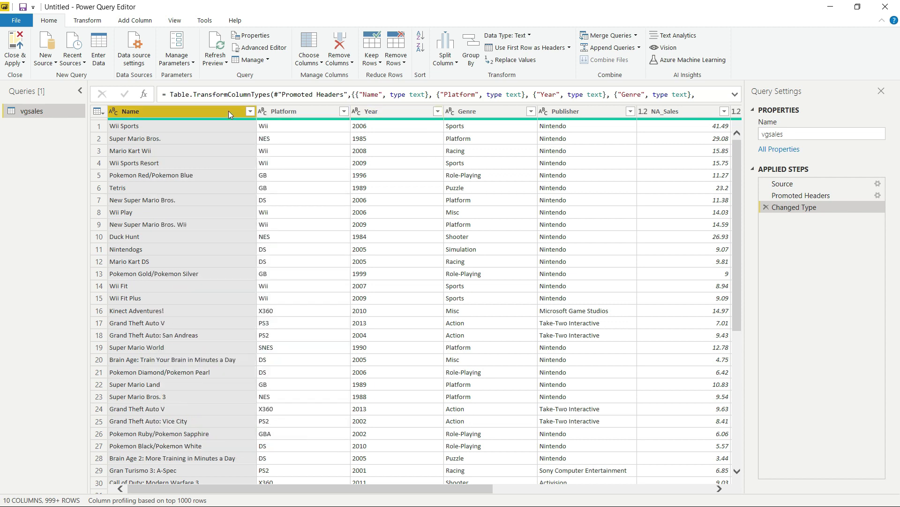
- Load all values of the Year column's filter and exclude the N/A rows
left_click(437, 111)
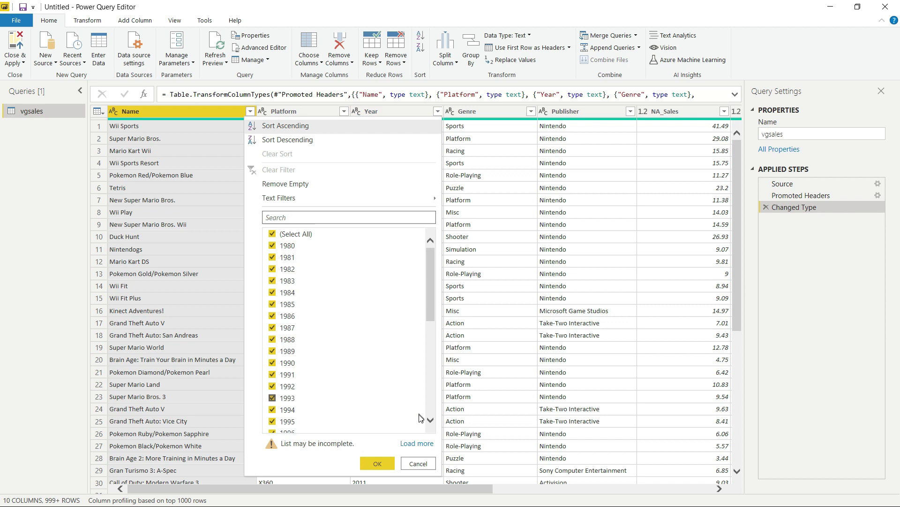
left_click(417, 443)
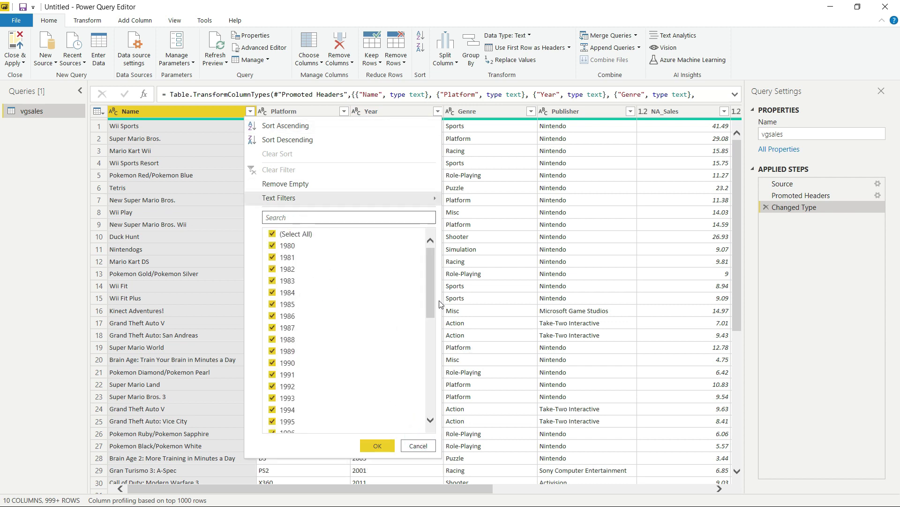
left_click_drag(433, 295, 429, 420)
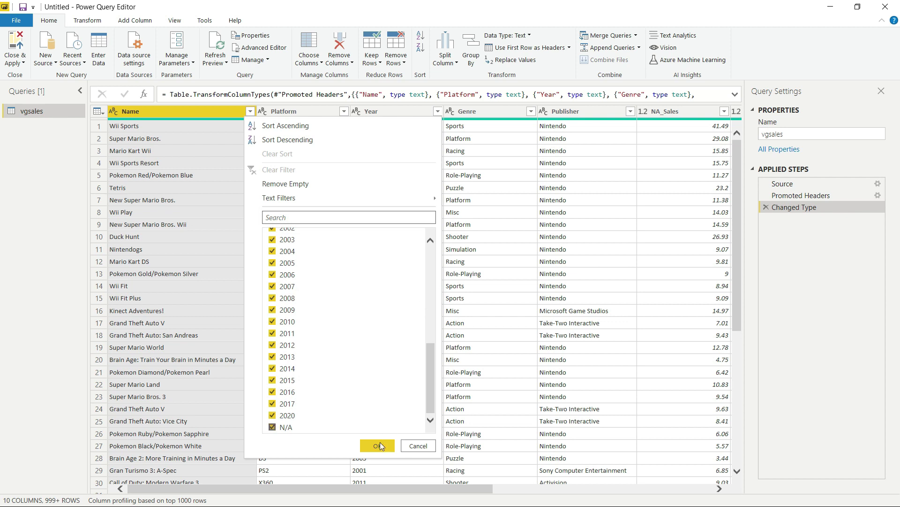
left_click(283, 434)
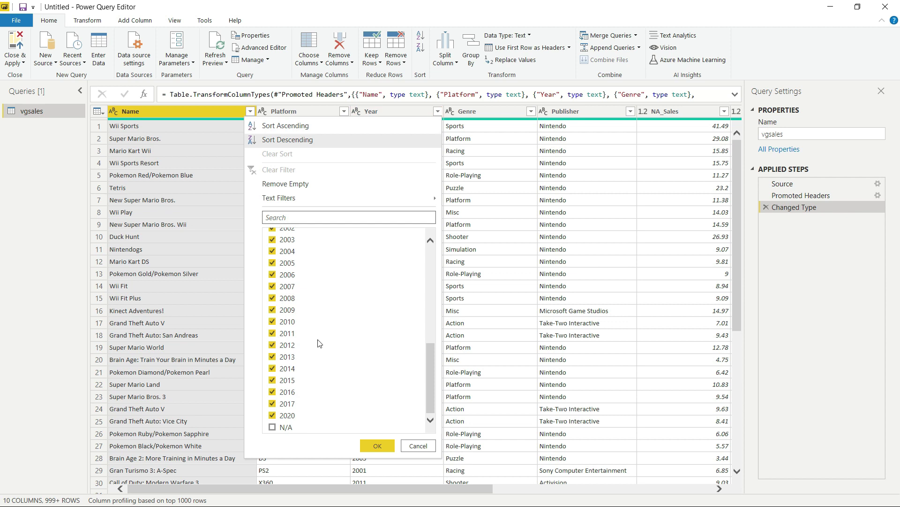
left_click(378, 445)
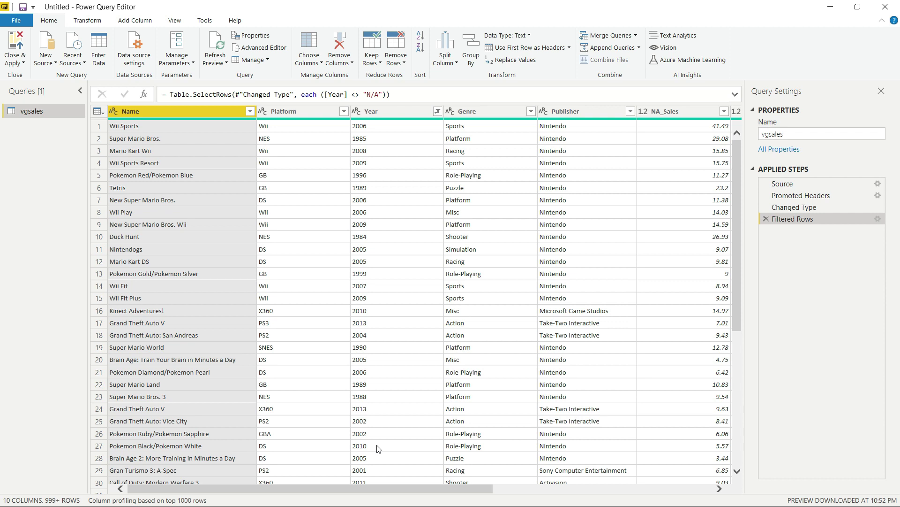
- Check the filter values of the Genre column and the full list for the Publisher column for invalid entries
left_click(530, 114)
left_click(512, 390)
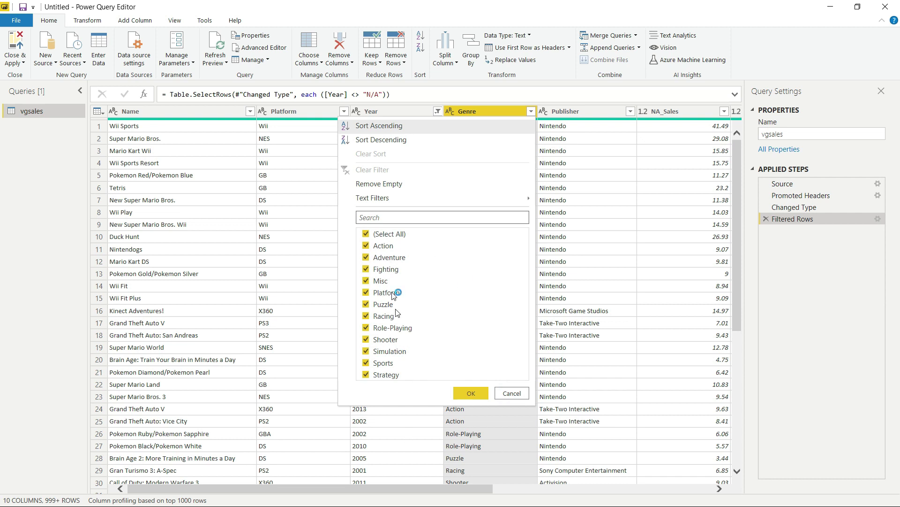
left_click(512, 394)
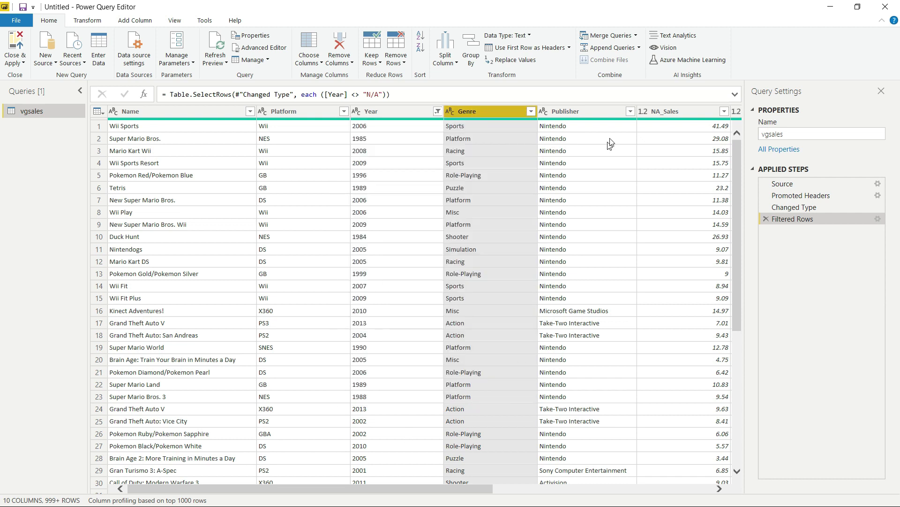
left_click(631, 111)
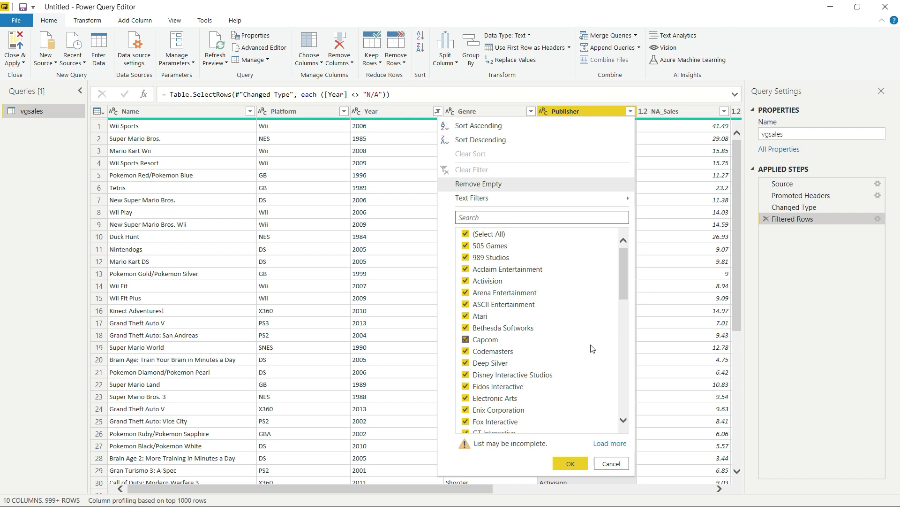
left_click(610, 443)
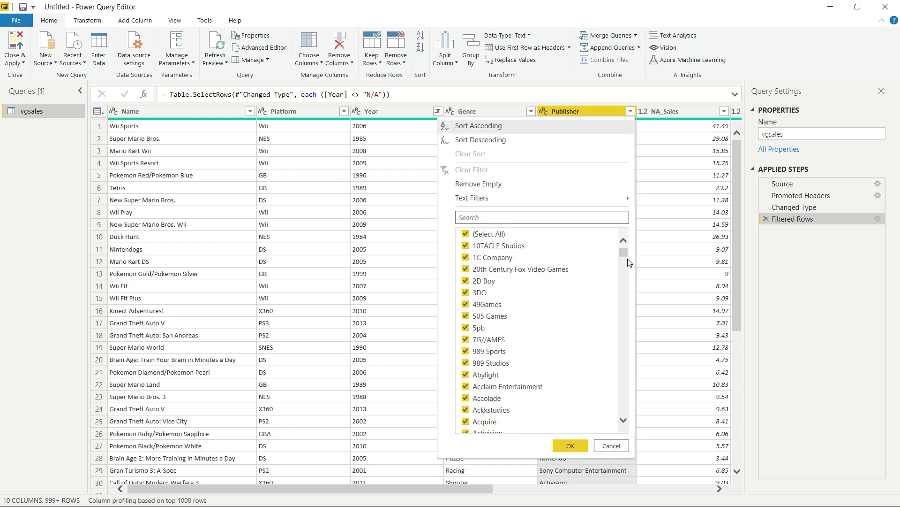
left_click_drag(622, 253, 633, 417)
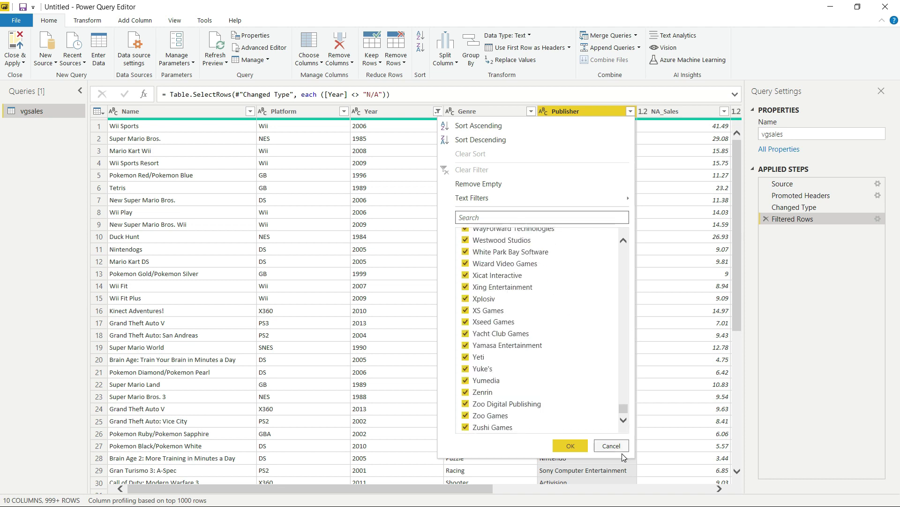
left_click(611, 445)
- Unpivot the NA_Sales, EU_Sales, JP_Sales and Other_Sales columns
key("alt+t")
scroll(608, 246, "right", 5)
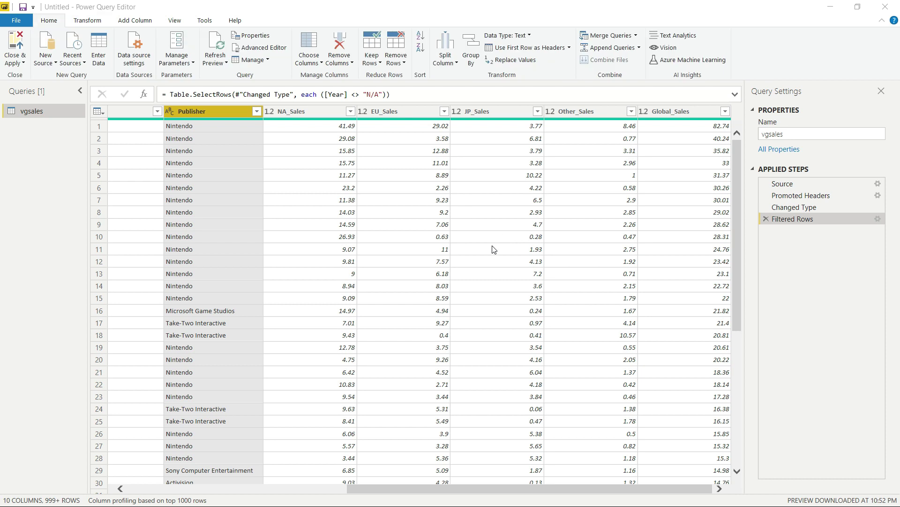
left_click(323, 113)
left_click(589, 111, "shift")
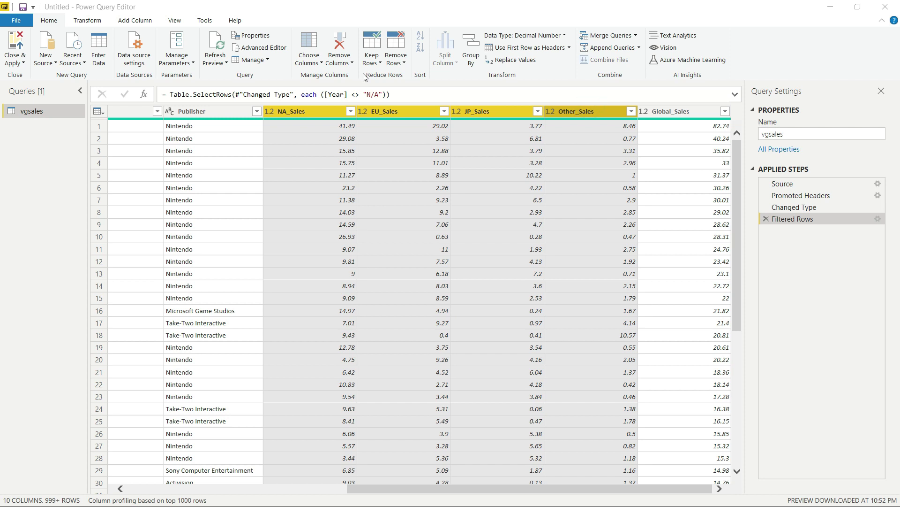
left_click(87, 20)
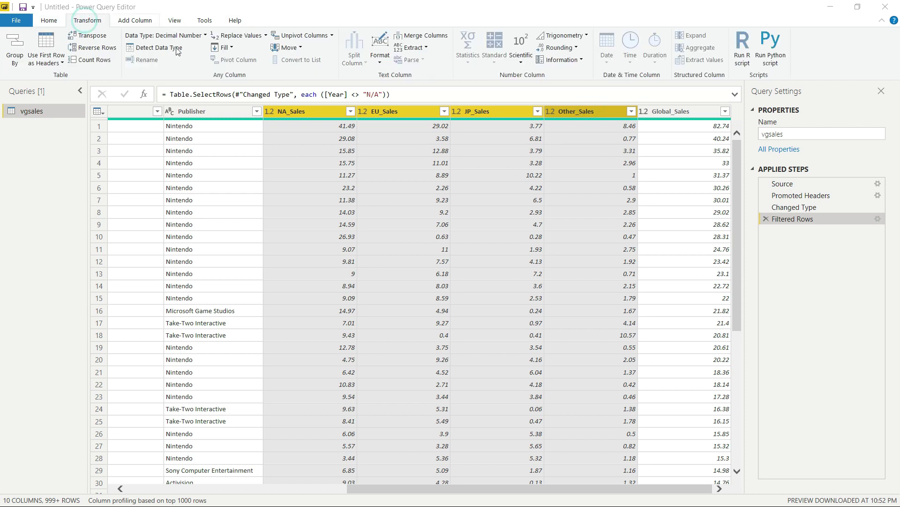
left_click(304, 37)
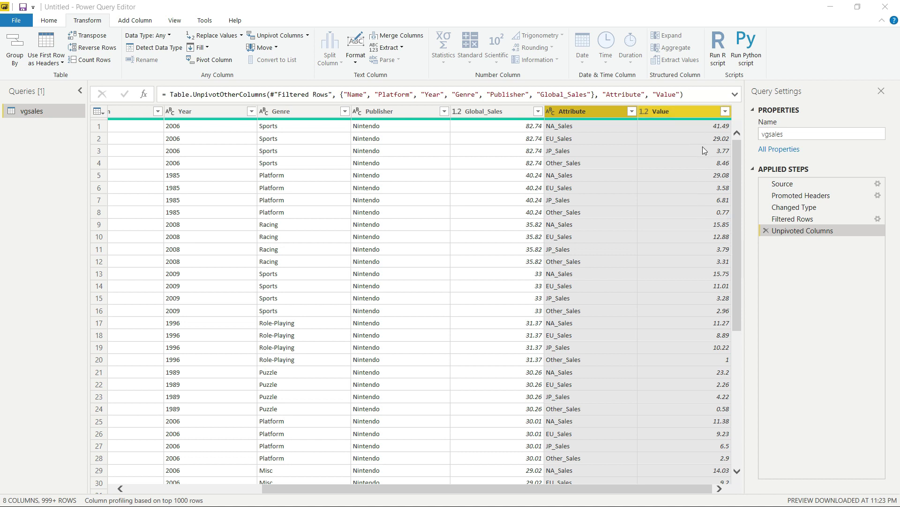
- Remove the Global_Sales column from the vgsales query
left_click(483, 110)
right_click(484, 110)
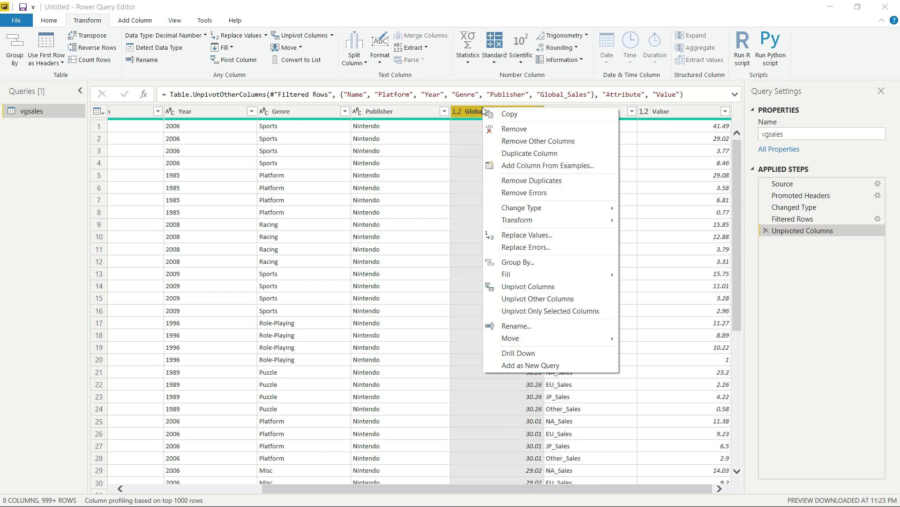
left_click(516, 129)
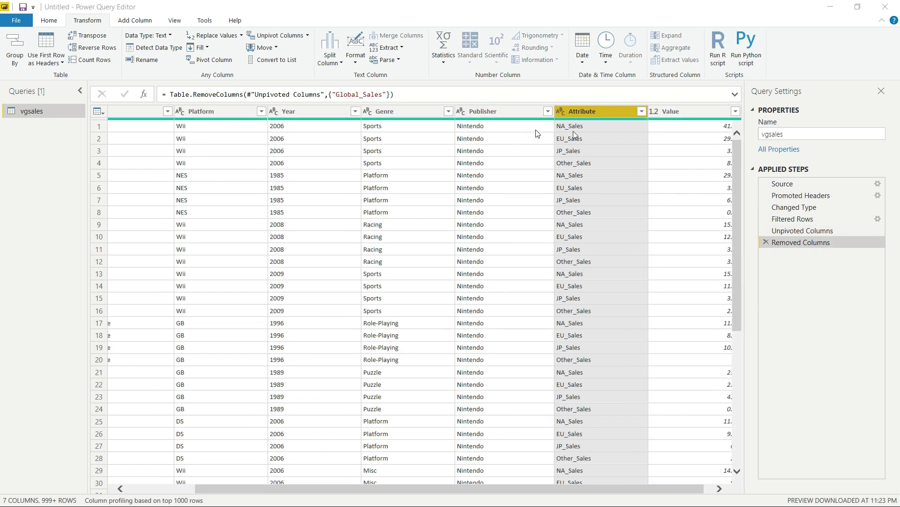
- Rename the Attribute column to Region
double_click(595, 111)
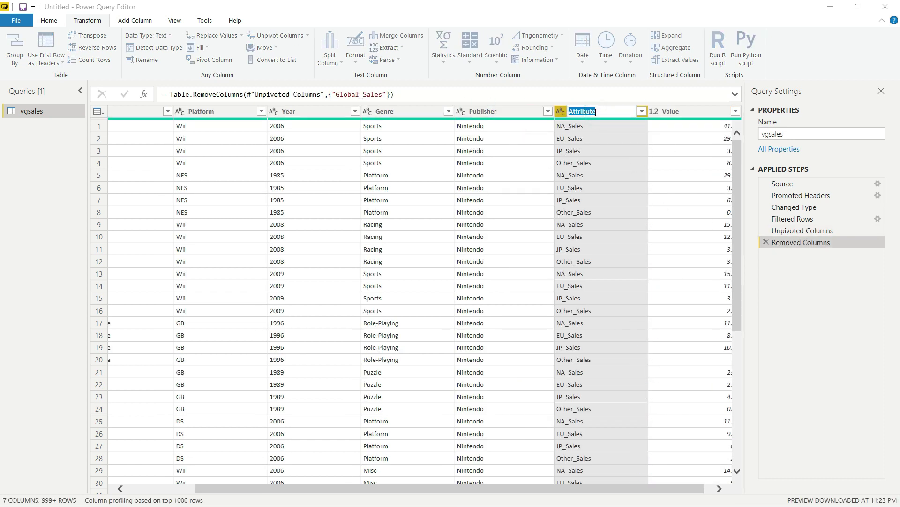
type("Region")
key("Return")
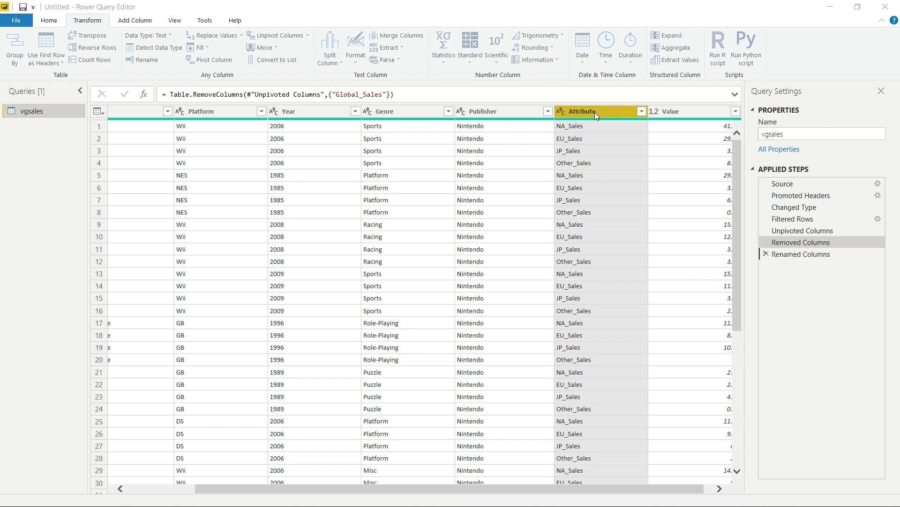
- Rename the Value column to Sales
double_click(666, 111)
type("sales")
key("Return")
- Replace the text _Sales with an empty value throughout the Region column
left_click(600, 108)
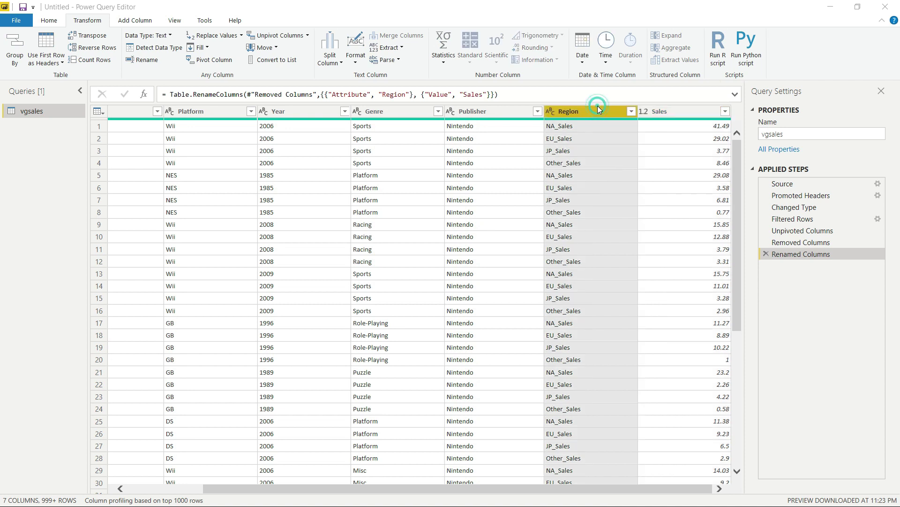
left_click(49, 21)
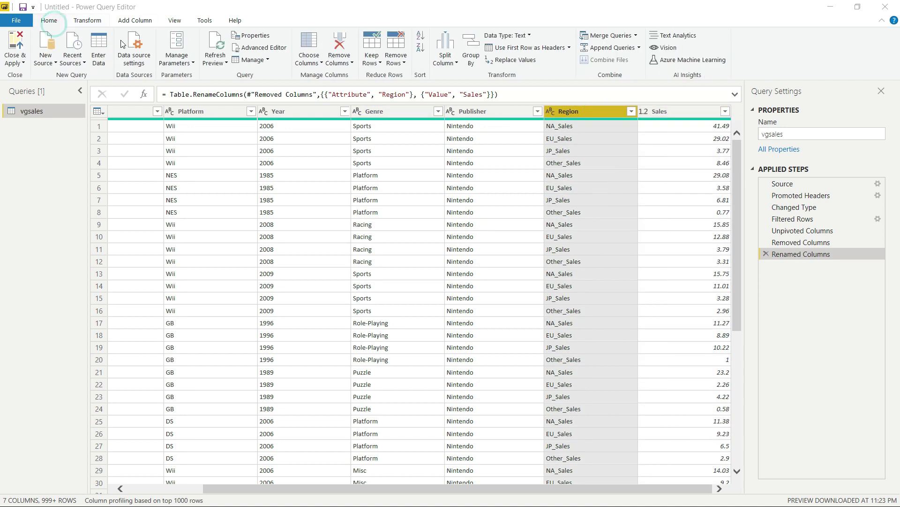
left_click(527, 62)
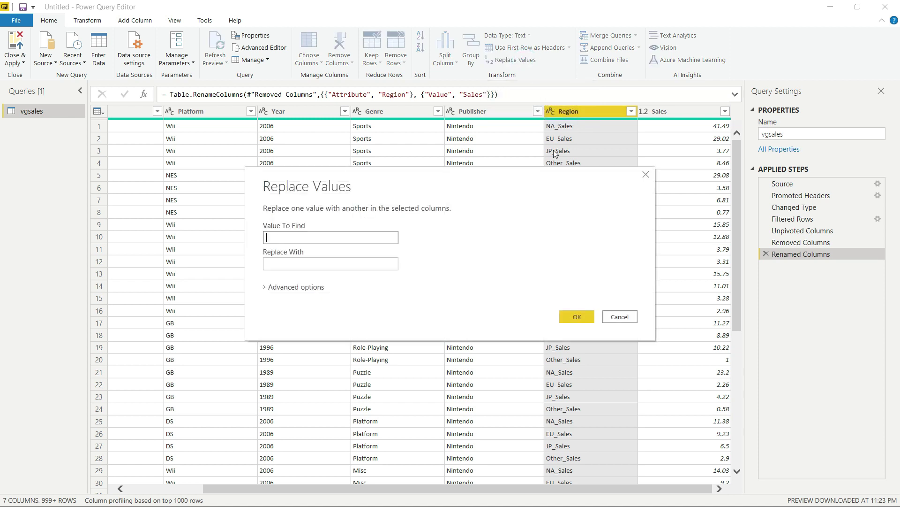
type("_Sales")
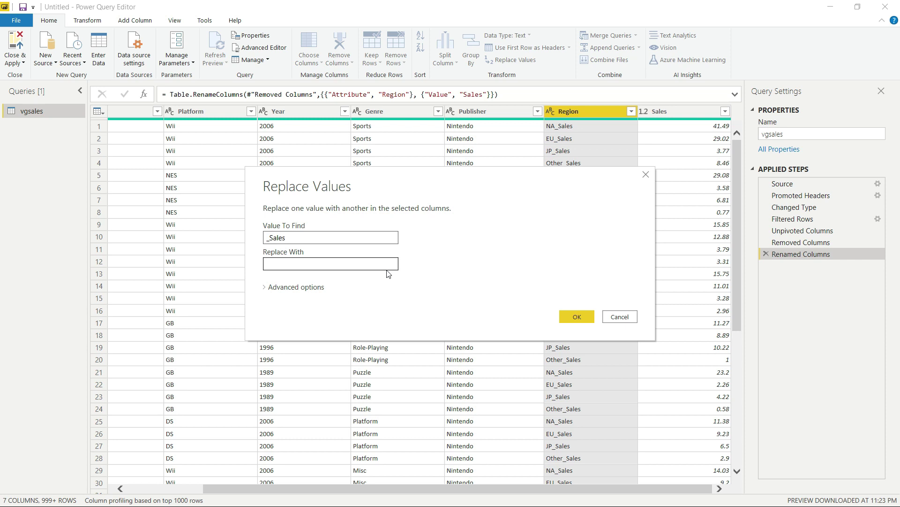
left_click(576, 317)
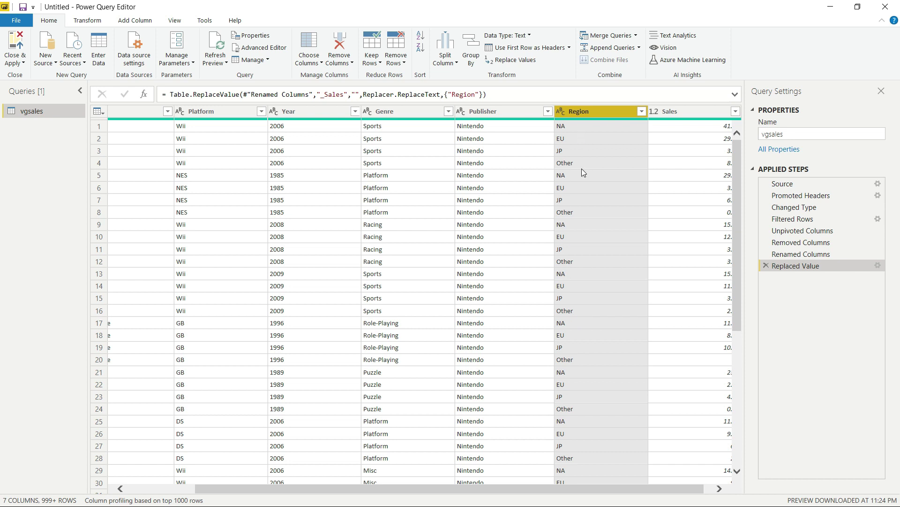
- Save the file as VG Sales Dashboard without applying pending changes, and close the query editor with the changes applied
scroll(582, 169, "right", 1)
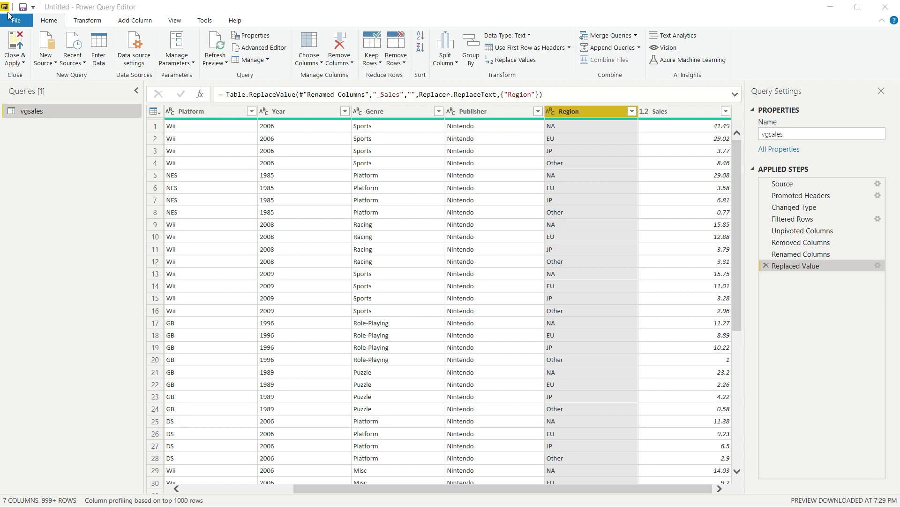
left_click(22, 23)
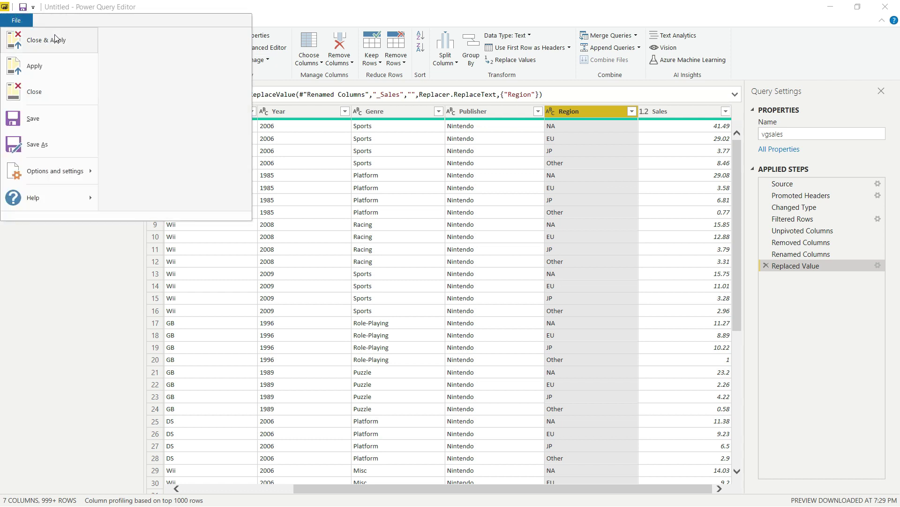
left_click(45, 118)
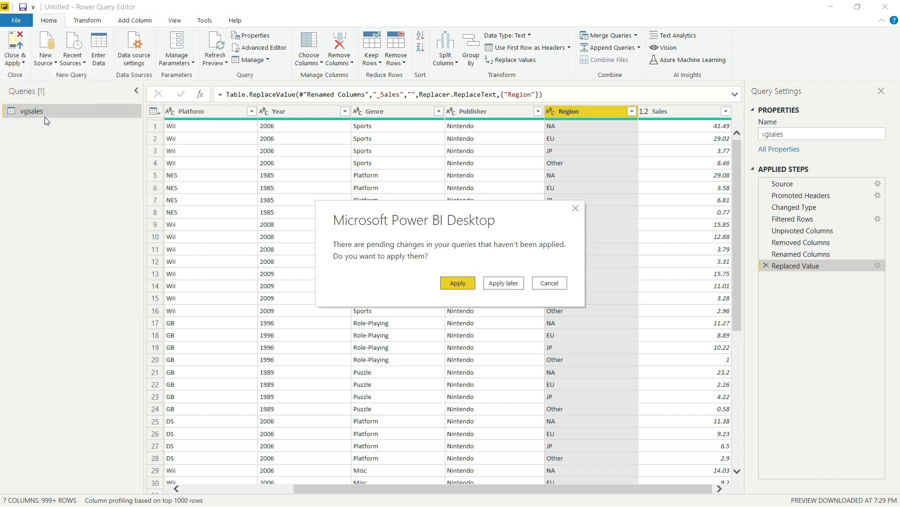
left_click(503, 284)
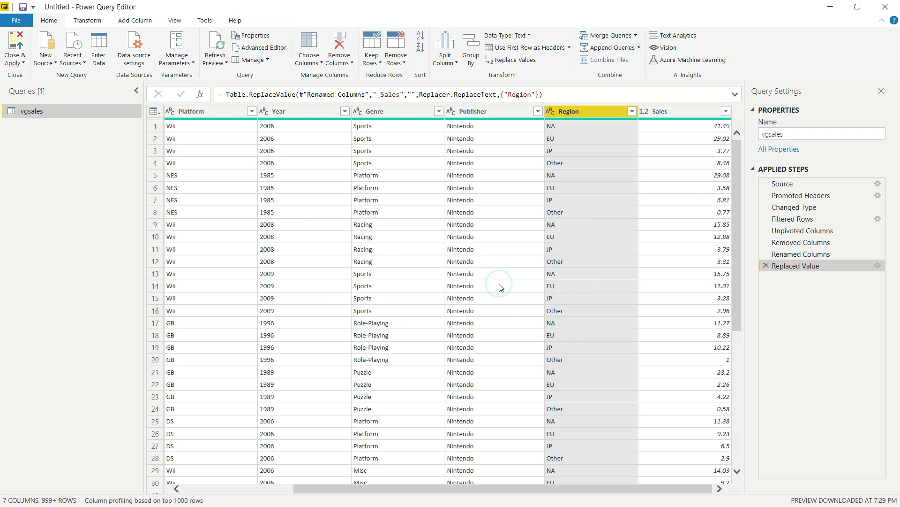
type("VG Sales Dashboard")
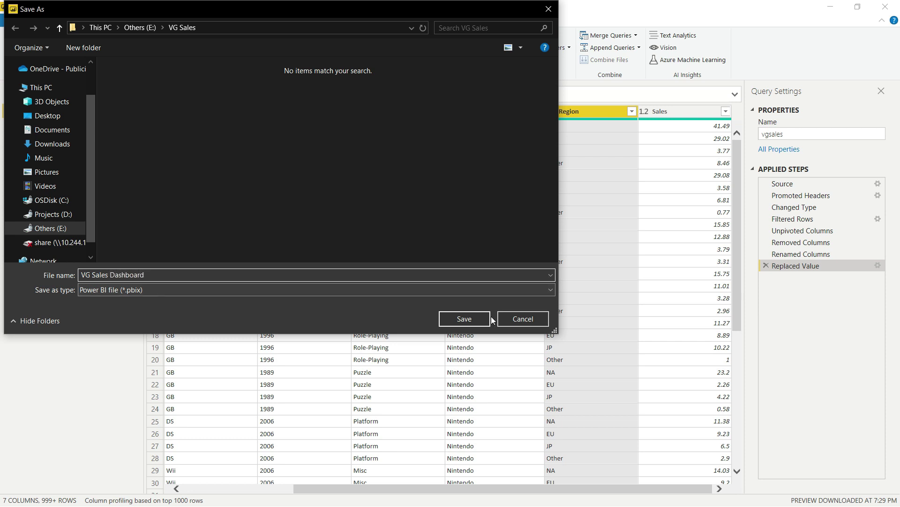
left_click(465, 319)
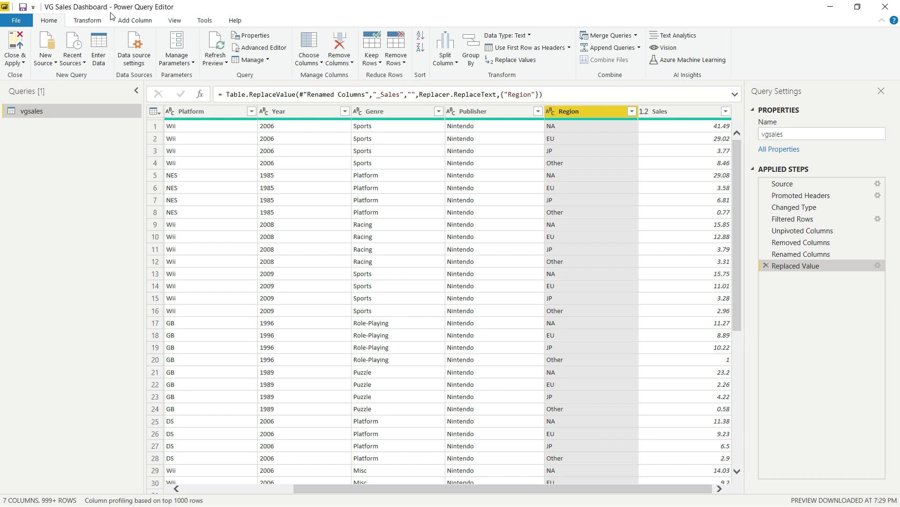
left_click(23, 37)
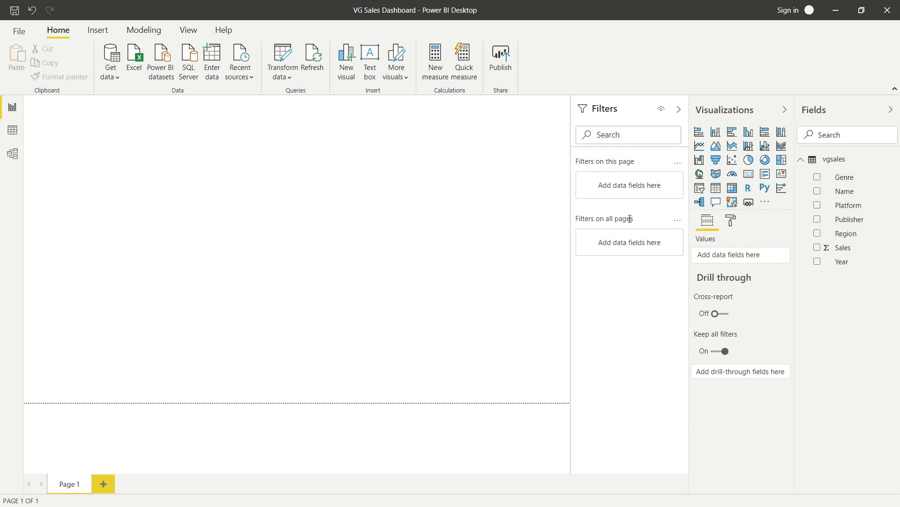
- Add a card visual to the report page showing the Sales field
left_click(749, 176)
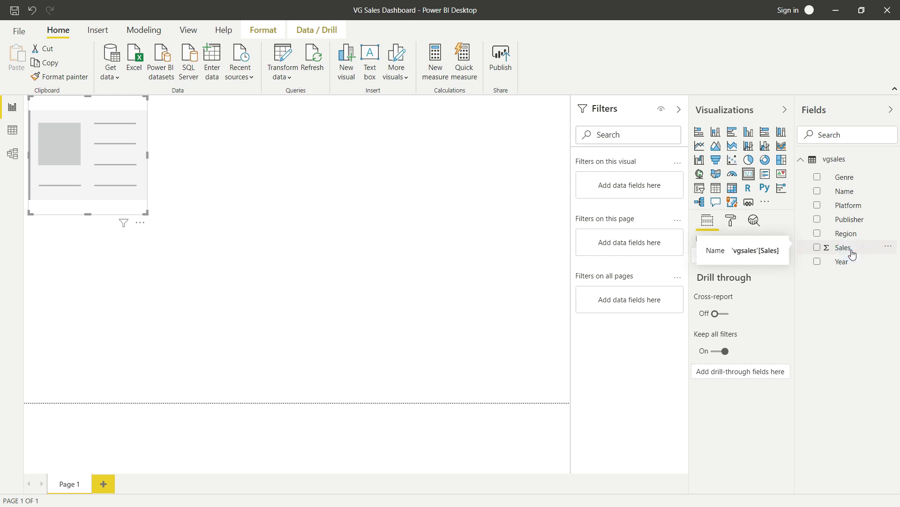
left_click_drag(853, 255, 730, 262)
left_click(209, 193)
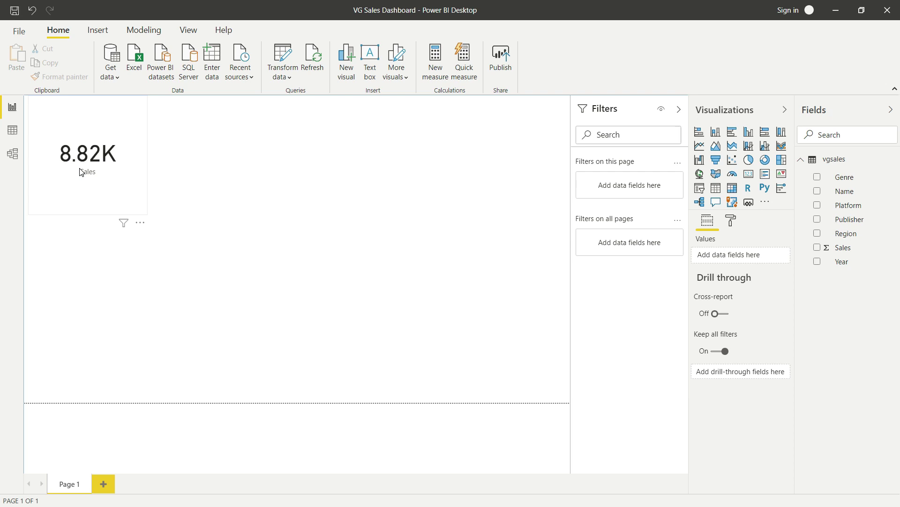
- Reopen the vgsales query for transformation and multiply its Sales column by 1000000
left_click(289, 52)
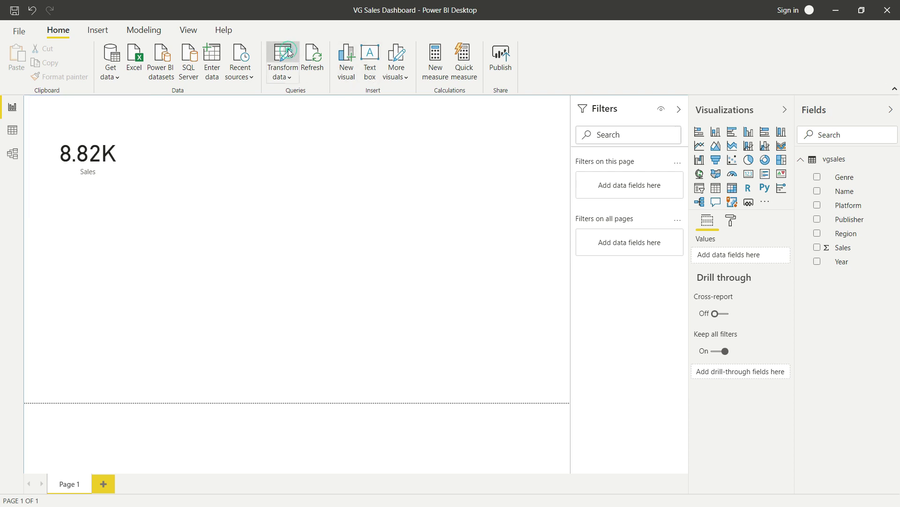
left_click_drag(496, 487, 649, 494)
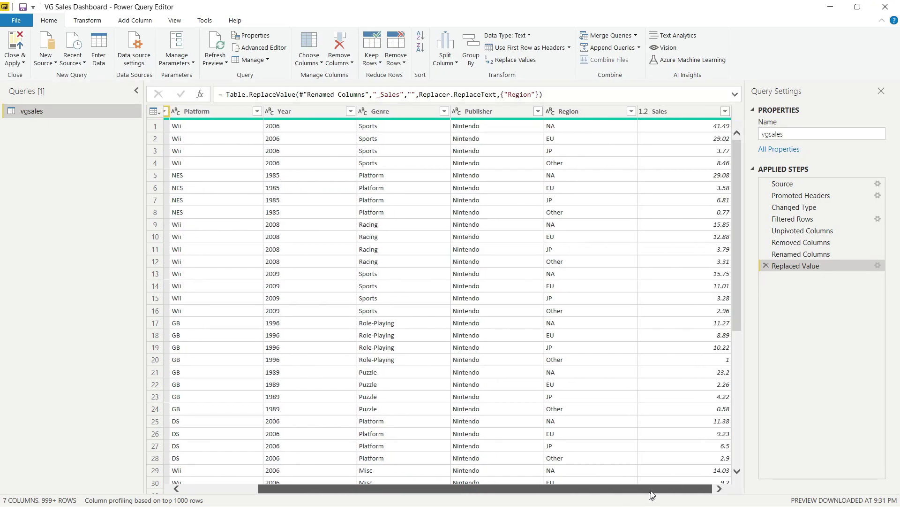
left_click(681, 131)
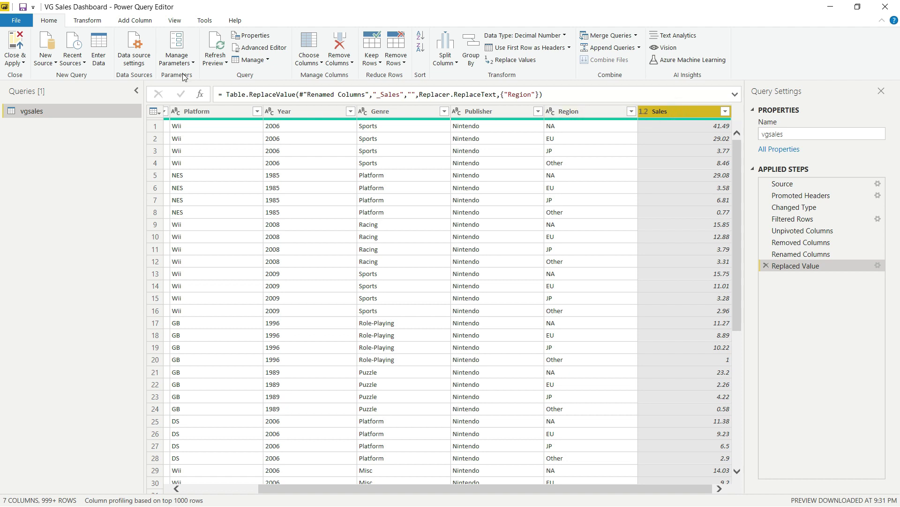
left_click(86, 21)
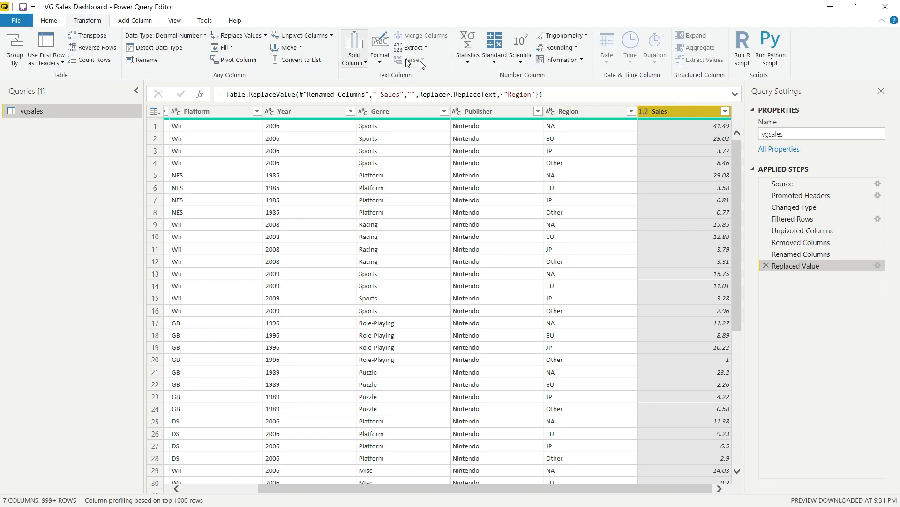
left_click(493, 60)
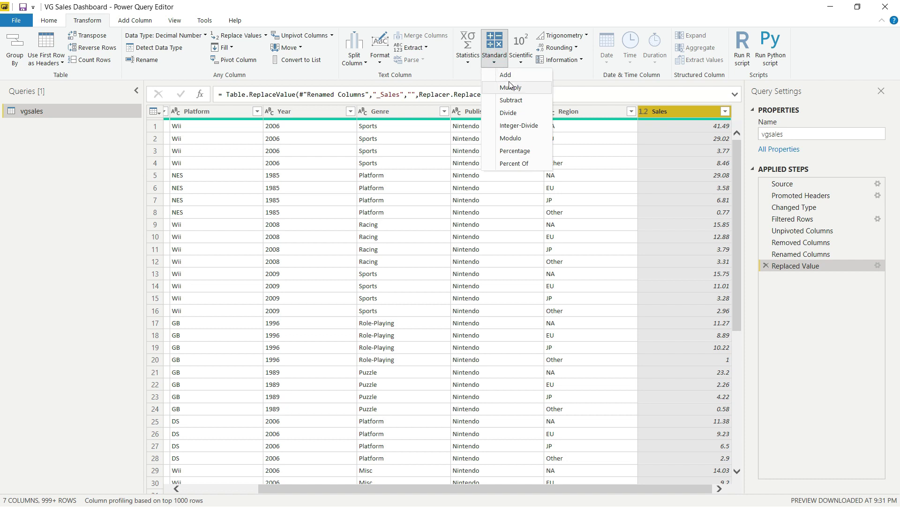
left_click(513, 87)
type("1000000")
left_click(577, 291)
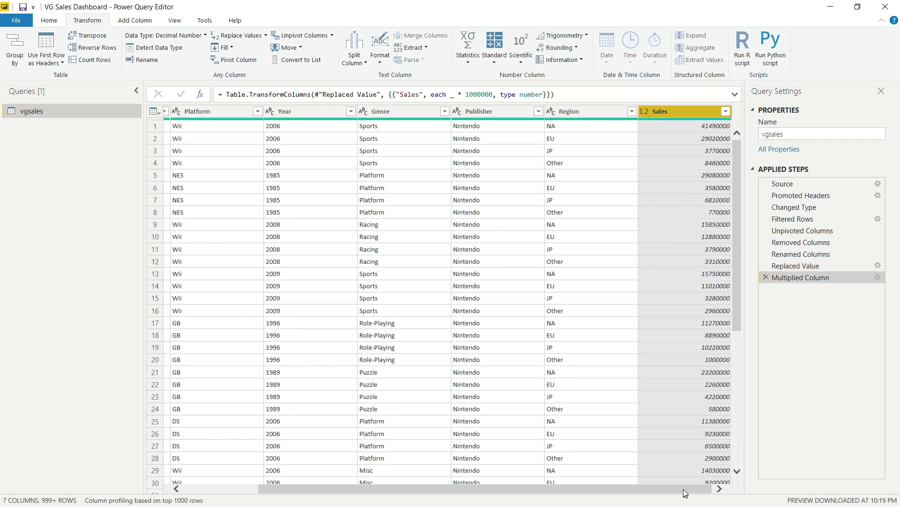
- Delete the Multiplied Column step from the vgsales query and return to the report
left_click(767, 277)
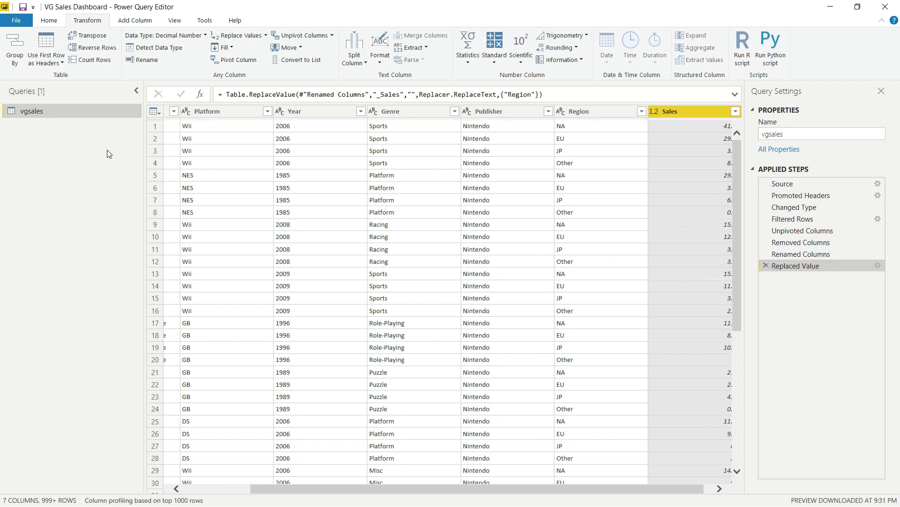
left_click(16, 38)
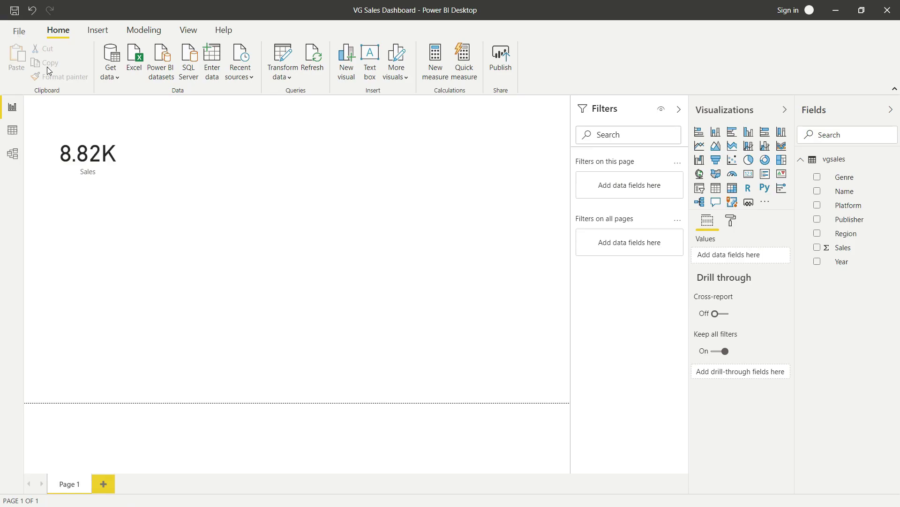
- Create a measure in vgsales defined as Sales calculation = SUM(vgsales[Sales]) * 1000000
left_click(439, 64)
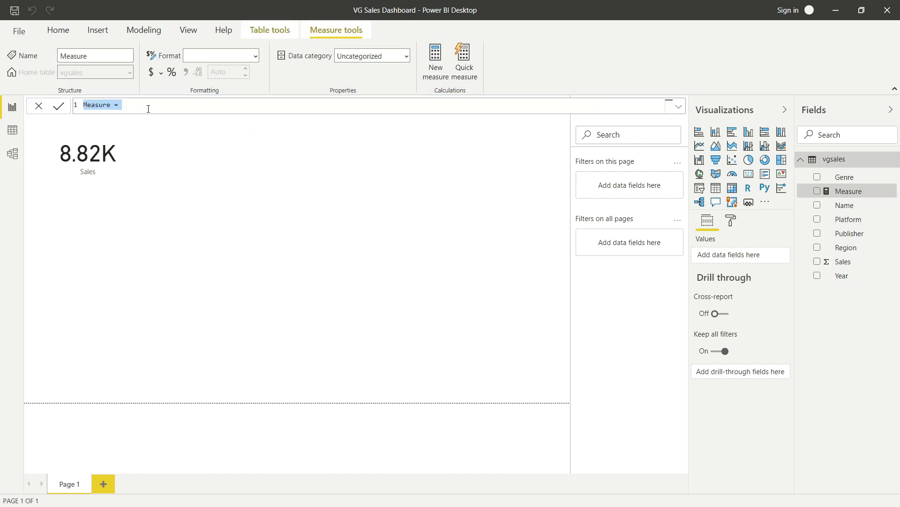
left_click(148, 109)
key("BackSpace")
key("BackSpace")
key("BackSpace")
key("BackSpace")
key("BackSpace")
key("BackSpace")
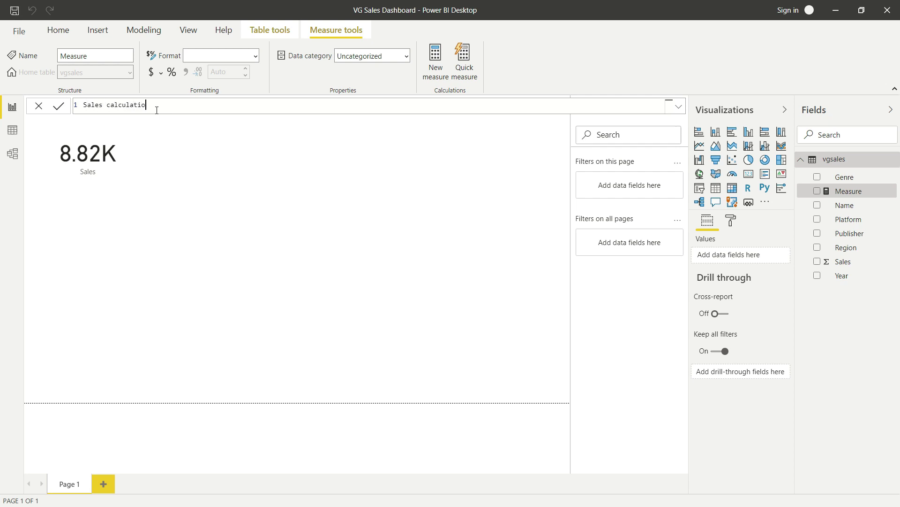
type("um")
key("Tab")
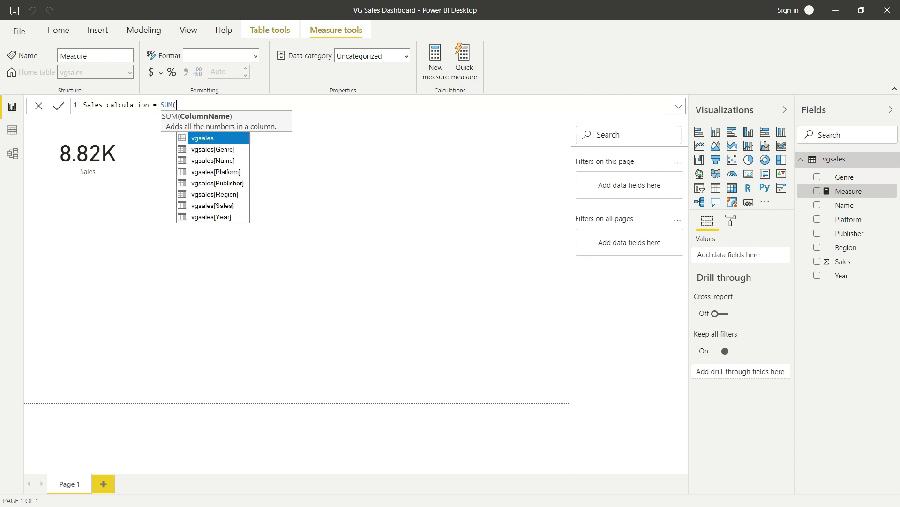
type("sale")
key("Tab")
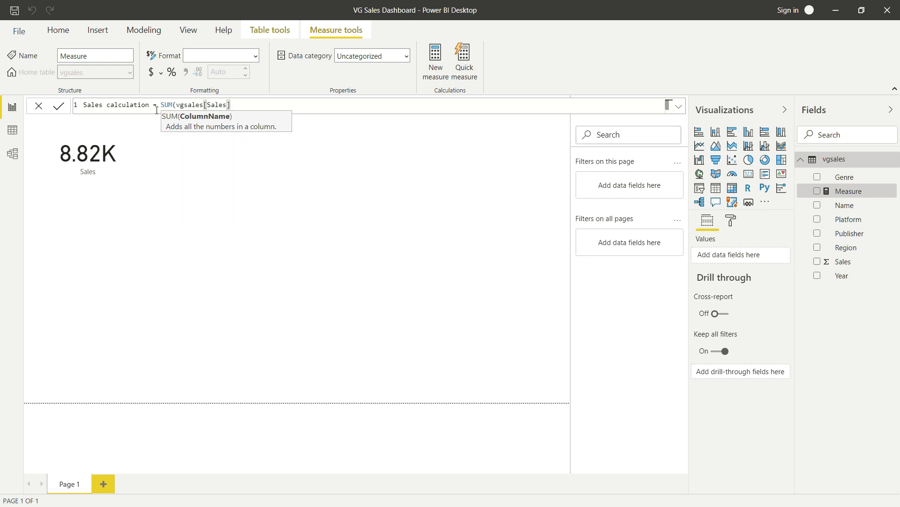
type(") ")
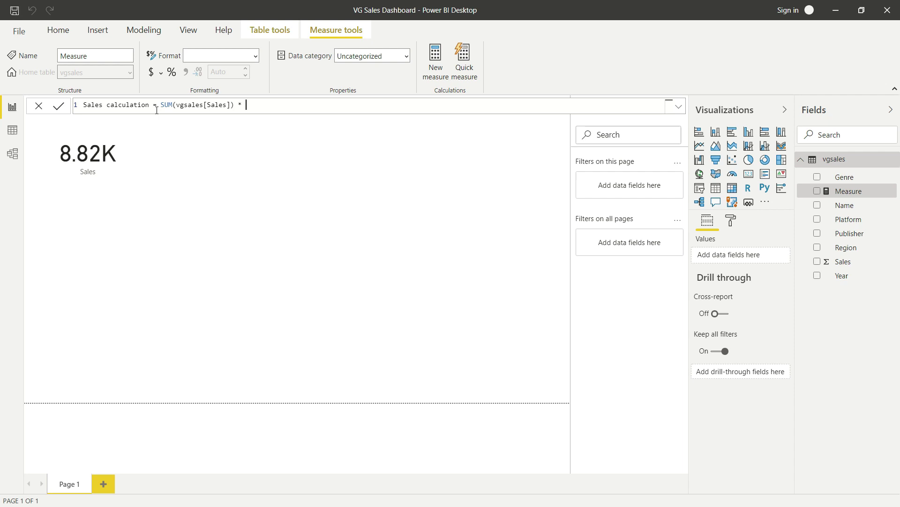
type("* 1000000")
key("Return")
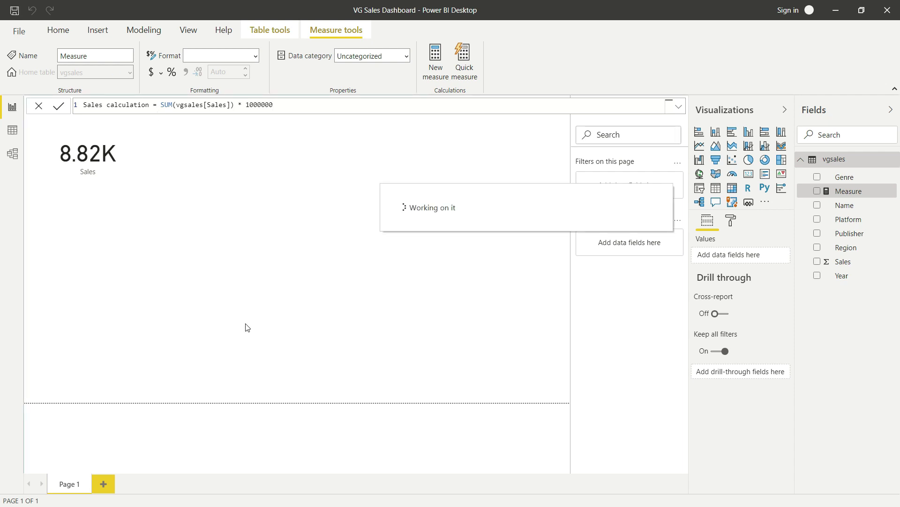
- Show the Sales calculation measure on the card in place of Sales, and shrink the card's height near the page's upper-left corner
left_click(135, 193)
left_click_drag(858, 263, 712, 261)
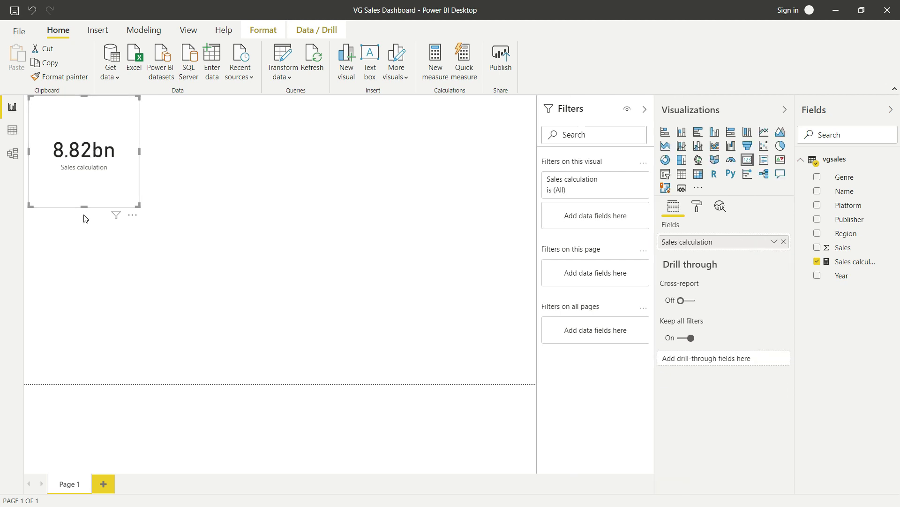
left_click_drag(98, 185, 100, 145)
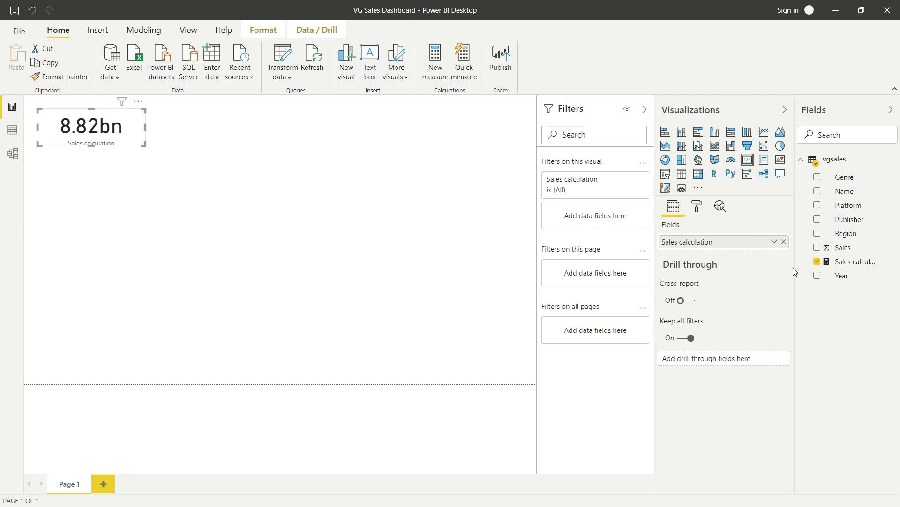
- Turn off the card's category label and give it a centered title reading Total Sales
left_click(703, 211)
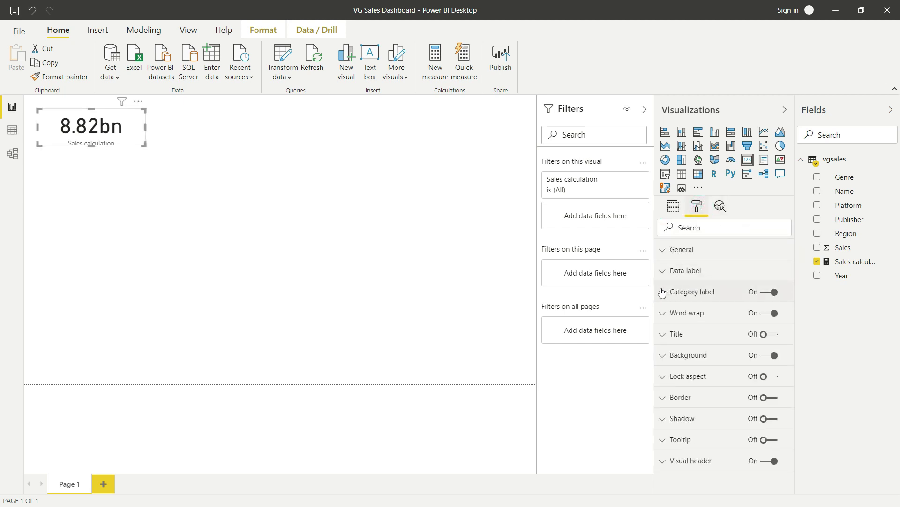
left_click_drag(654, 293, 637, 291)
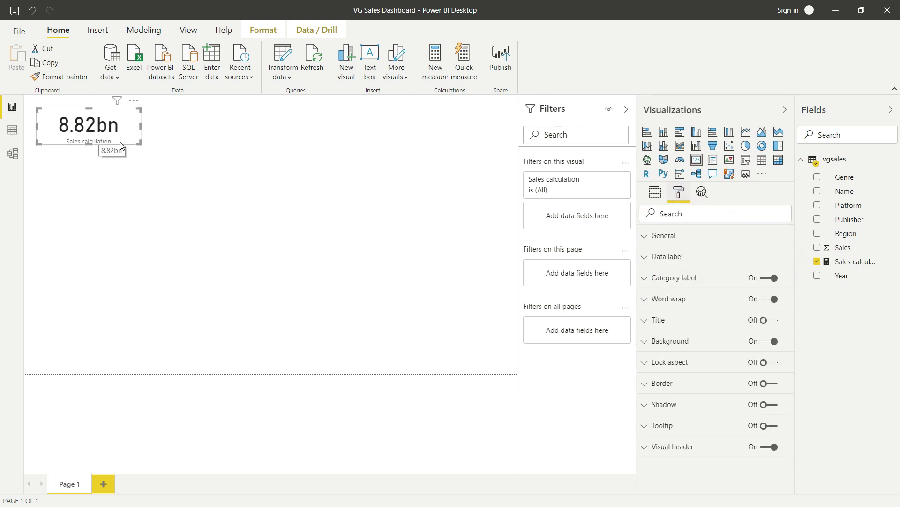
left_click(767, 281)
left_click(773, 326)
left_click(712, 323)
left_click(711, 354)
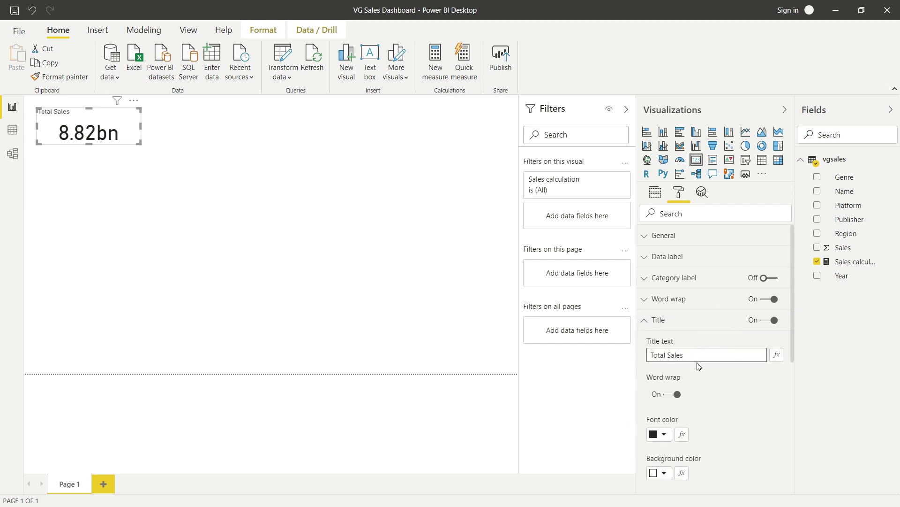
scroll(711, 385, "down", 5)
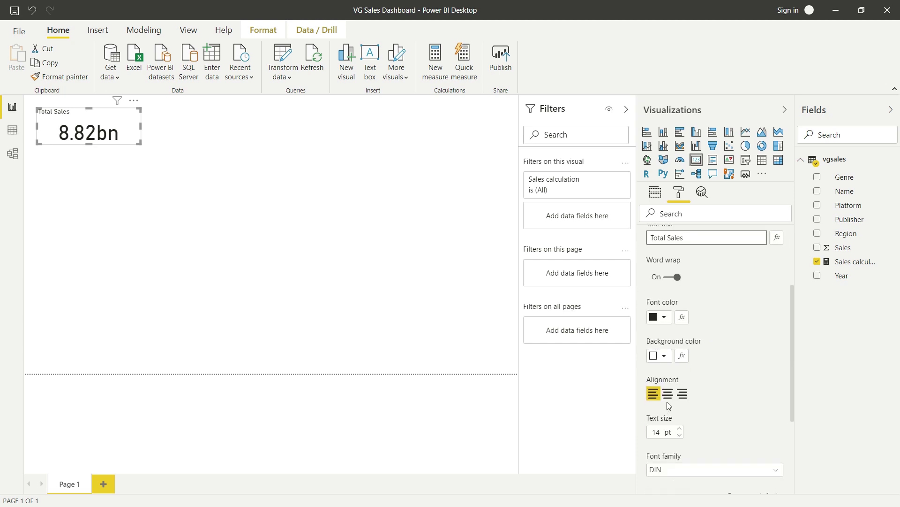
left_click(667, 395)
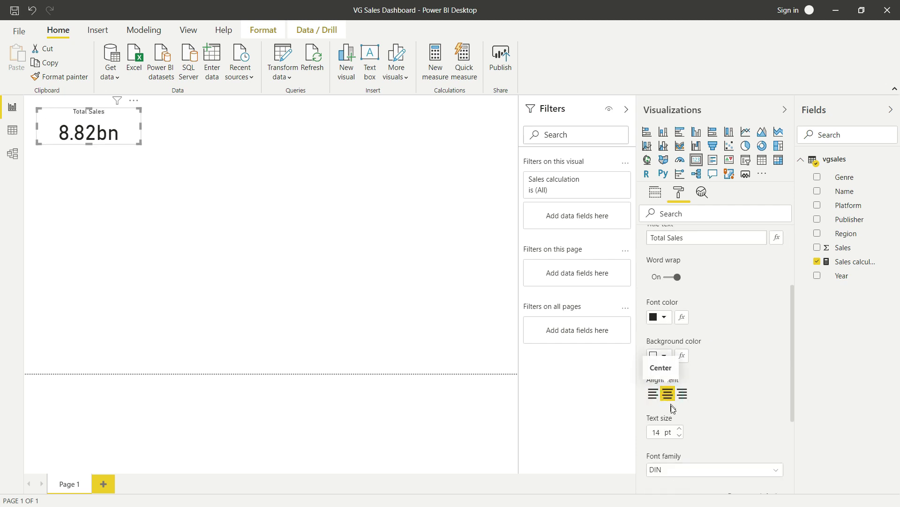
- Adjust the text size of the Total Sales card's title and set its data label text size to 30 pt
left_click(663, 431)
type("10")
scroll(690, 312, "up", 5)
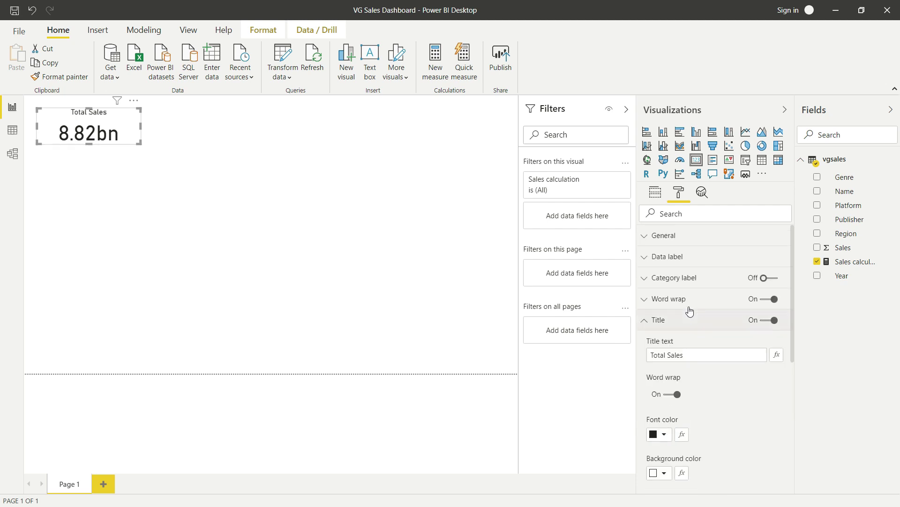
left_click(671, 324)
left_click(670, 256)
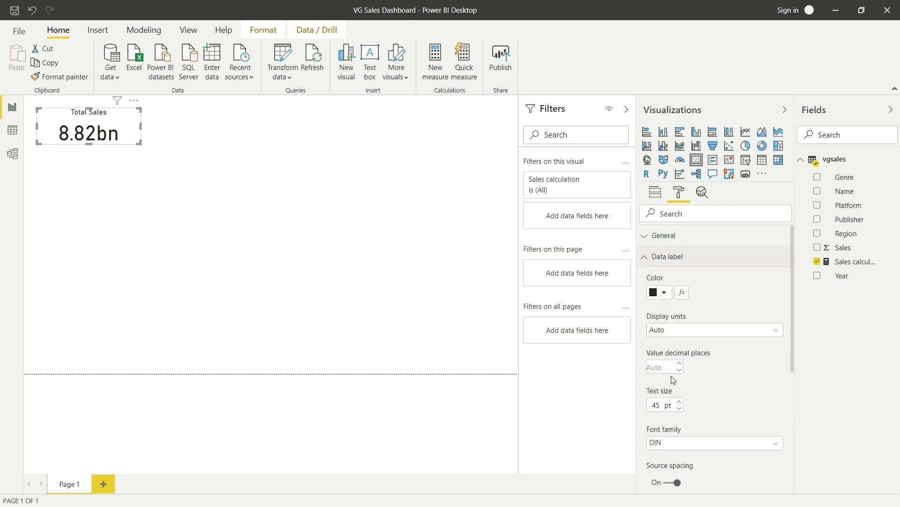
double_click(659, 405)
type("25")
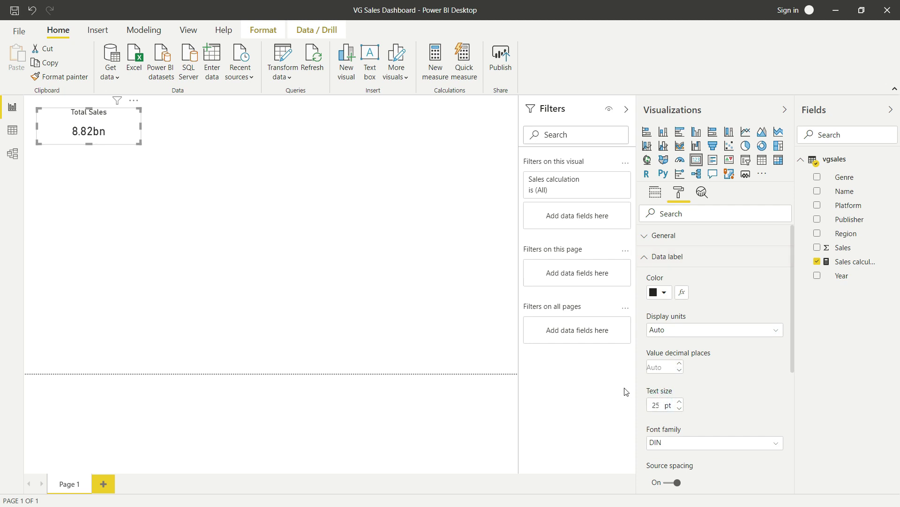
double_click(666, 405)
type("30")
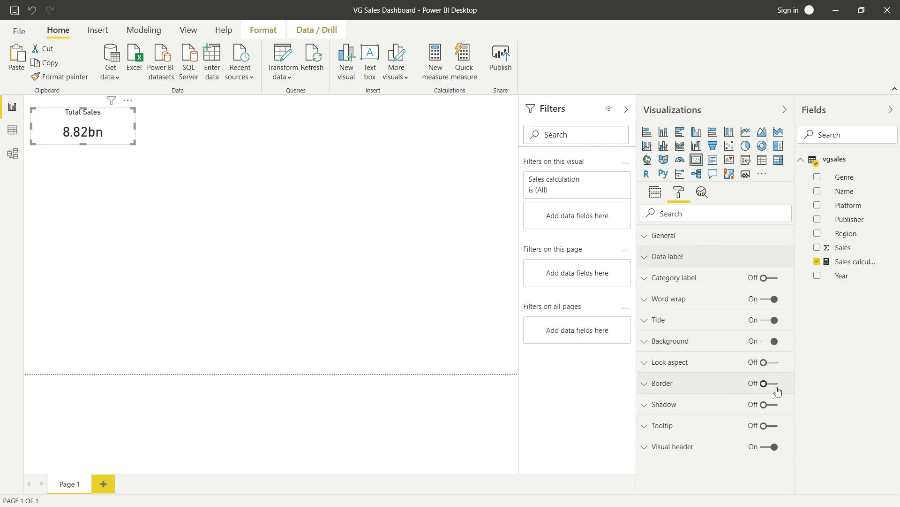
- Turn on the Total Sales card's border and narrow the card slightly from its right edge
left_click(765, 383)
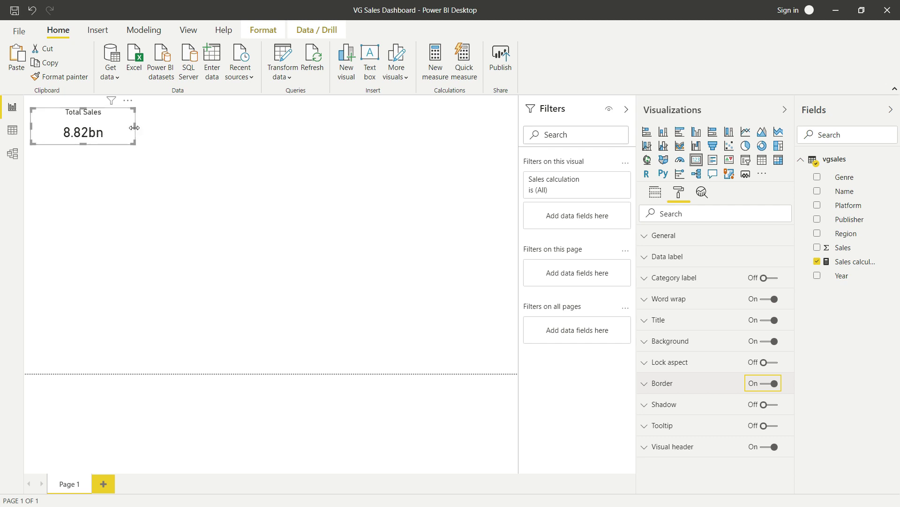
left_click_drag(135, 126, 123, 126)
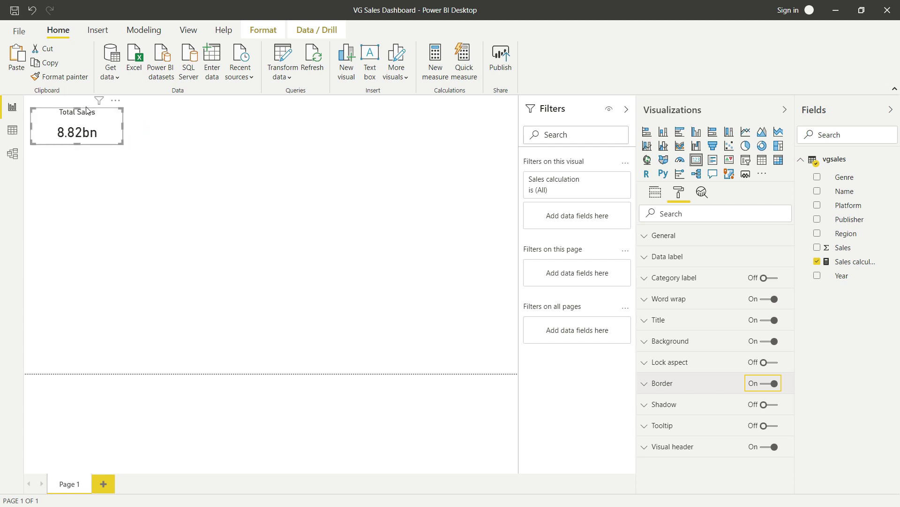
- Duplicate the Total Sales card four times and line up the copies beside it in one row across the page
key("ctrl+v")
key("ctrl+v")
key("ctrl+v")
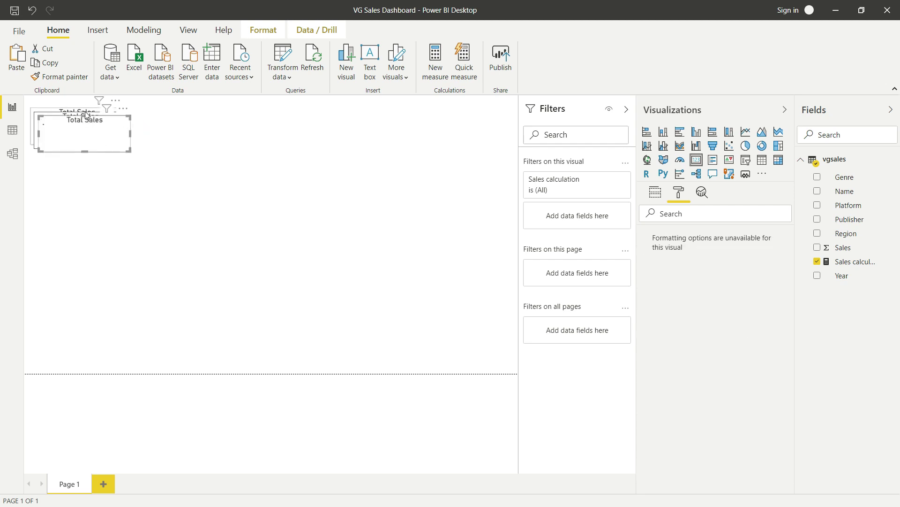
left_click(87, 116)
left_click_drag(88, 118, 170, 110)
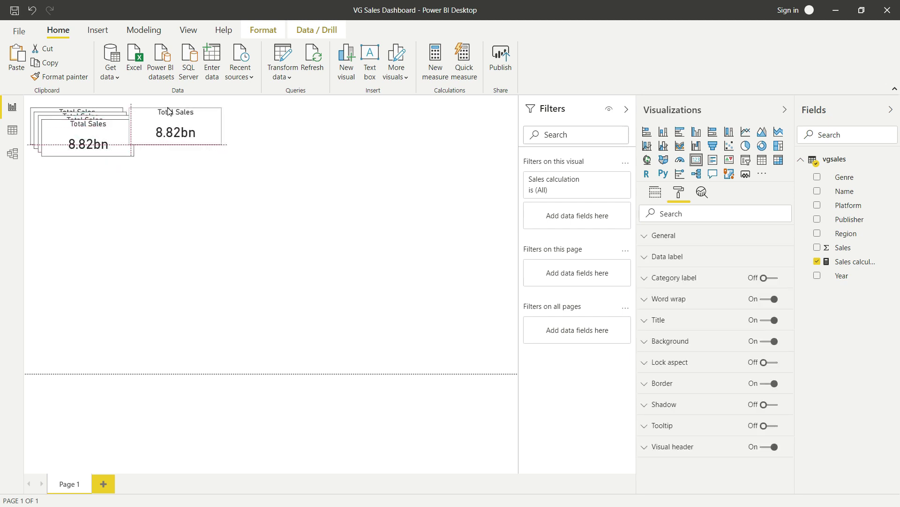
left_click_drag(84, 124, 349, 125)
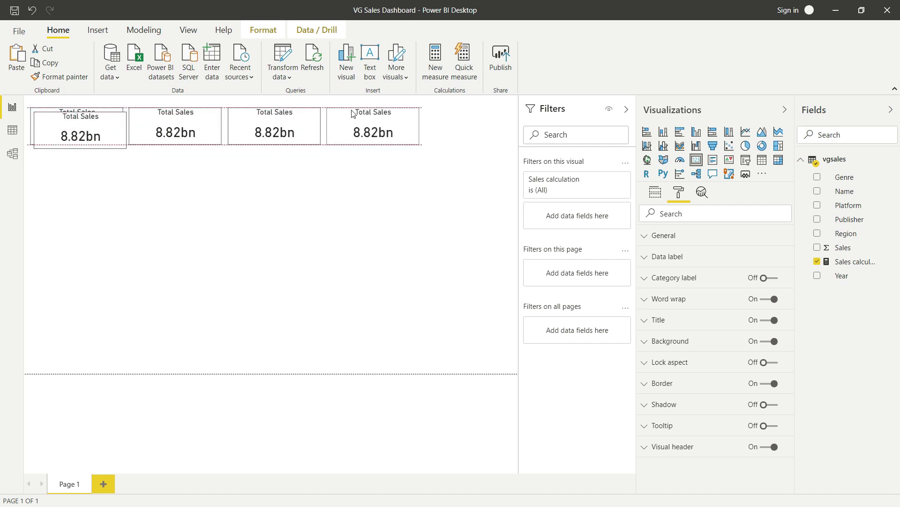
left_click_drag(79, 123, 470, 122)
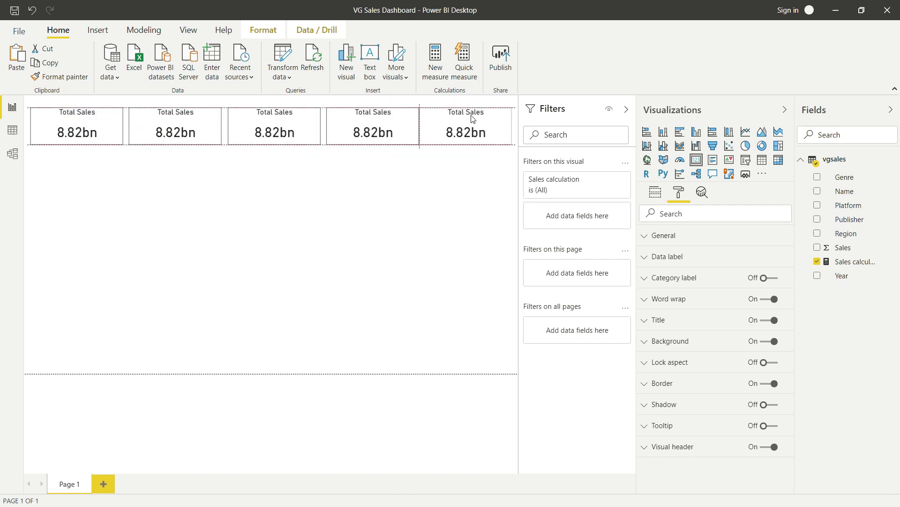
- Retitle the four card copies, in order, North America, Japan, Europe and Others
left_click(182, 113)
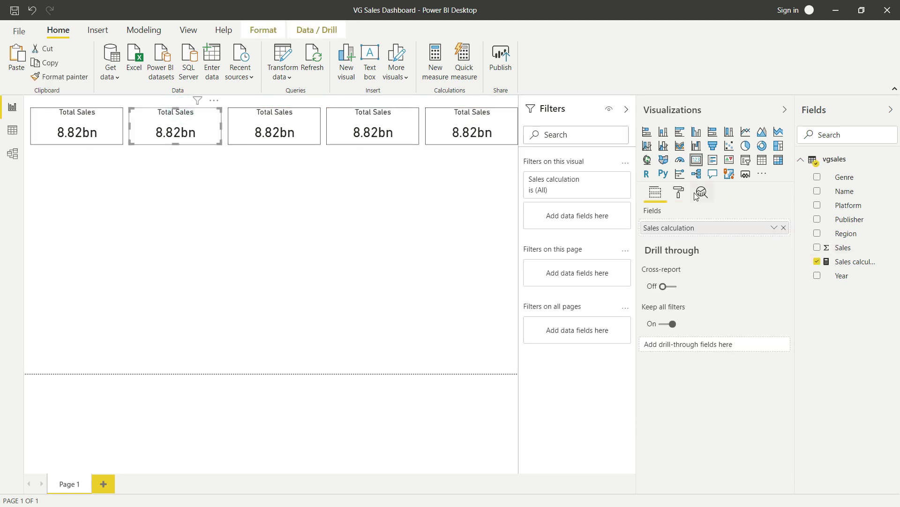
left_click(679, 192)
left_click(692, 320)
left_click(699, 353)
type("Nor")
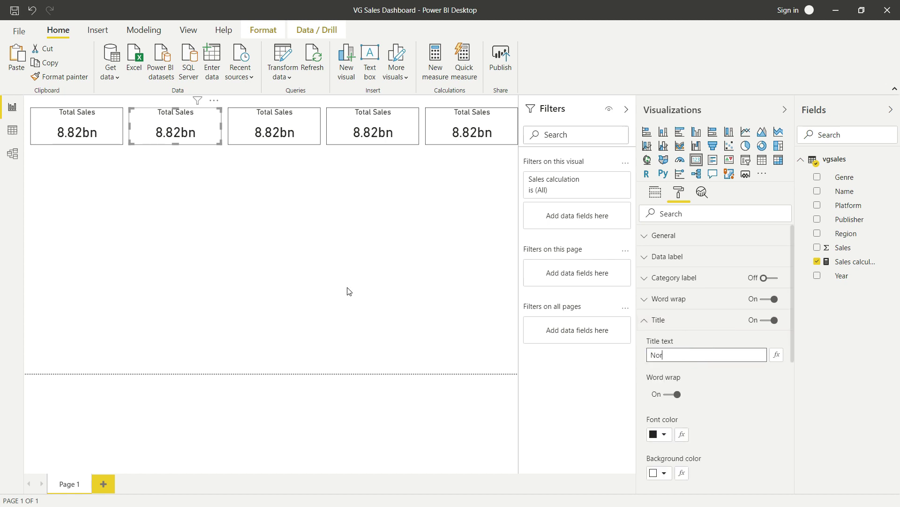
type("t m")
type("th America")
left_click(253, 115)
left_click(693, 355)
type("J")
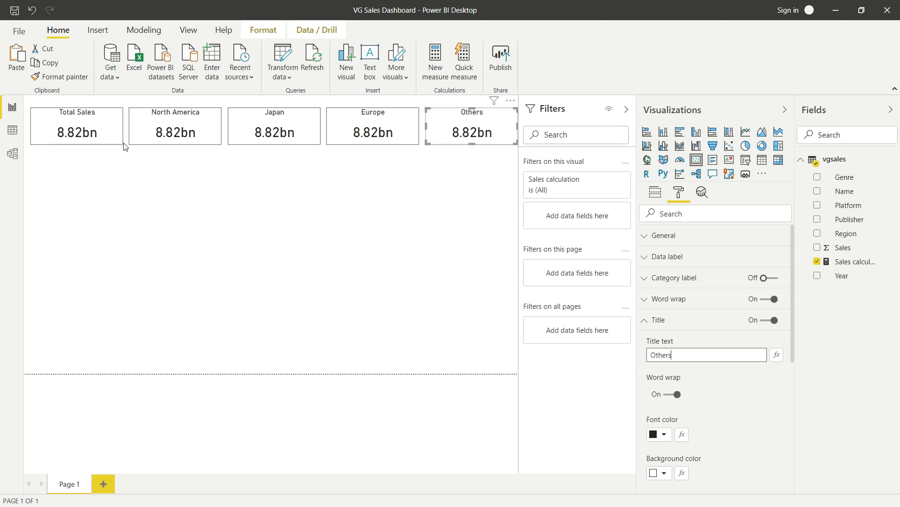
- Filter each regional card by Region: NA for North America, JP for Japan, EU for Europe and Other for Others
left_click(151, 136)
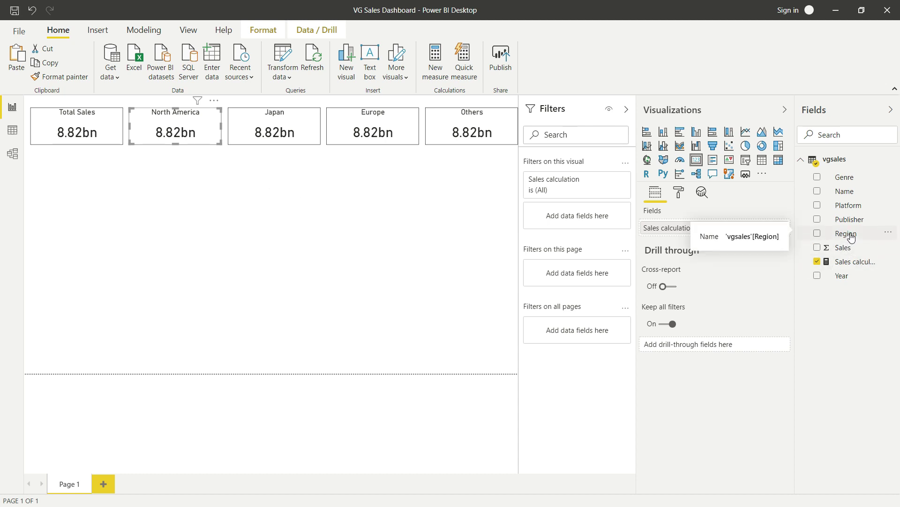
left_click_drag(851, 237, 568, 217)
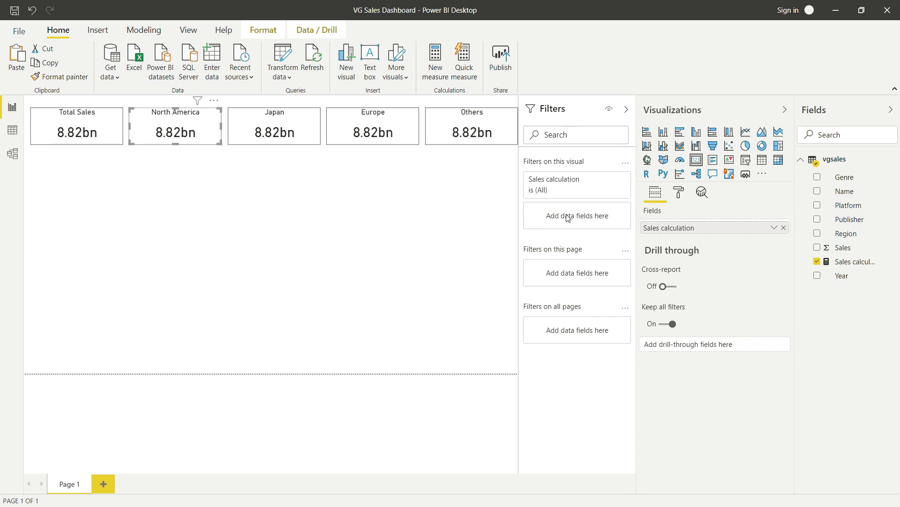
left_click(537, 291)
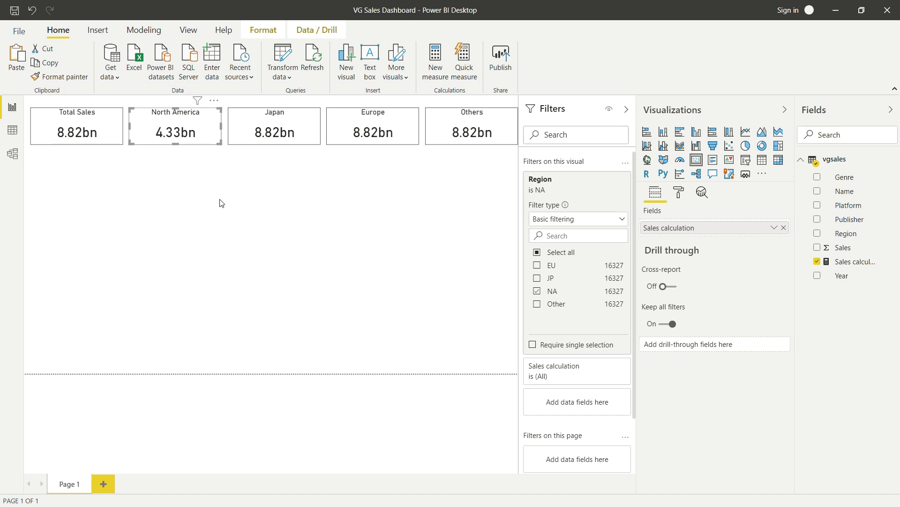
left_click(261, 121)
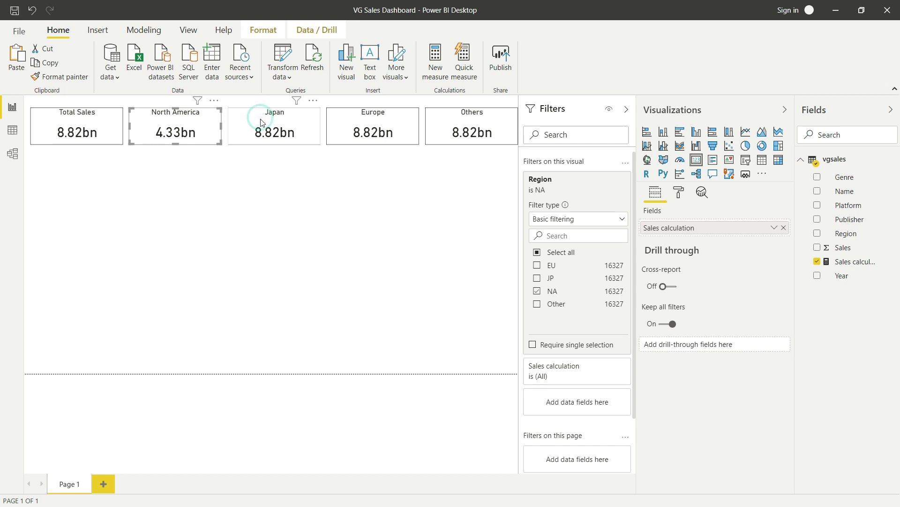
left_click_drag(847, 234, 590, 222)
left_click(537, 278)
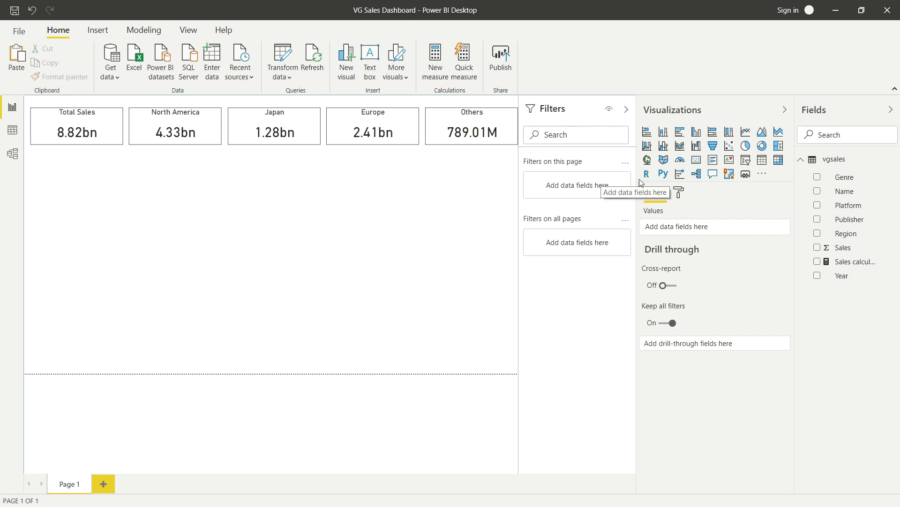
- Add a line chart of Sales calculation by Year and stretch it across the page width directly below the cards
left_click(747, 134)
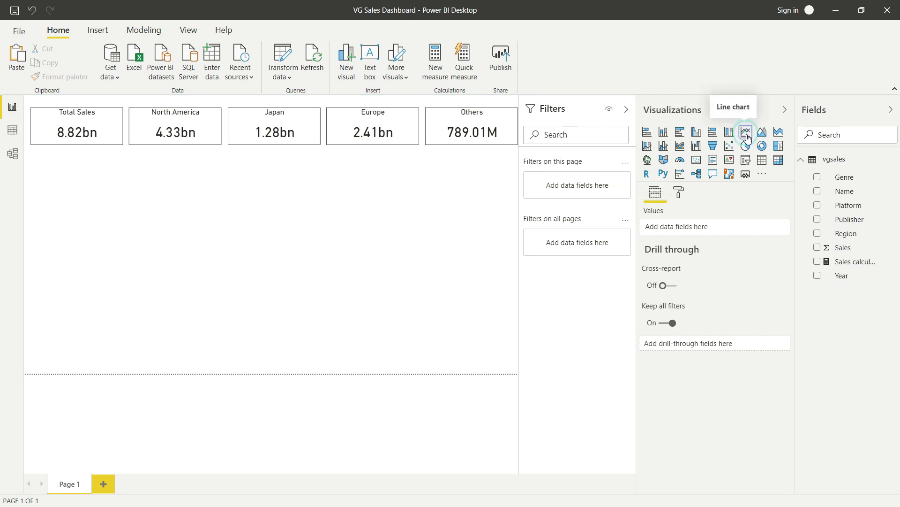
left_click_drag(861, 266, 645, 300)
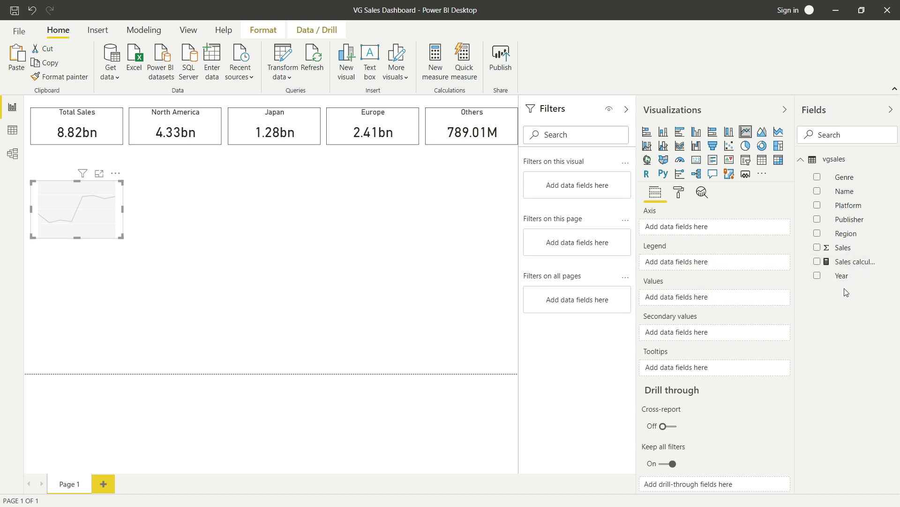
left_click(856, 262)
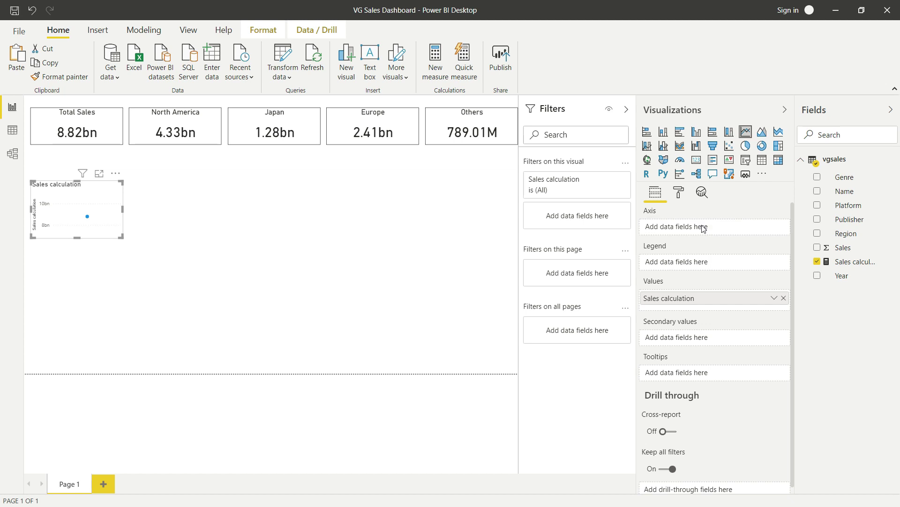
left_click_drag(703, 229, 704, 229)
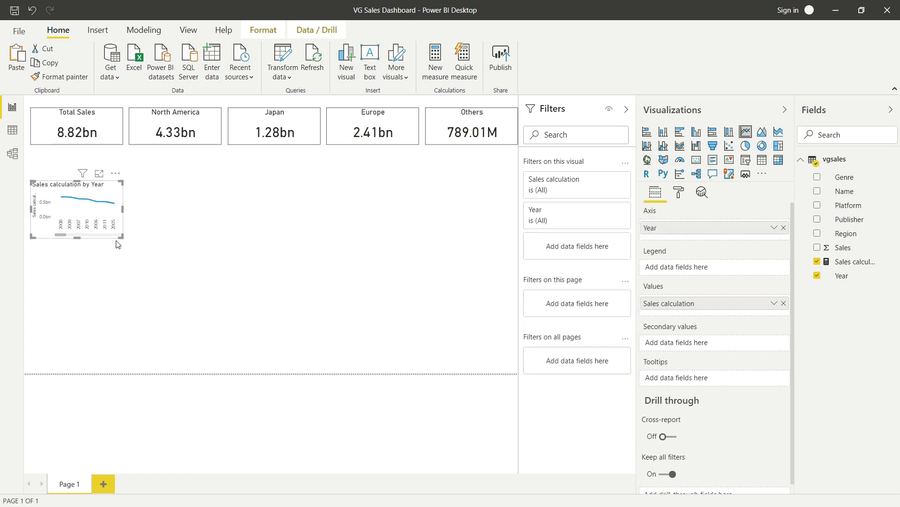
left_click_drag(121, 238, 525, 268)
left_click_drag(358, 207, 359, 182)
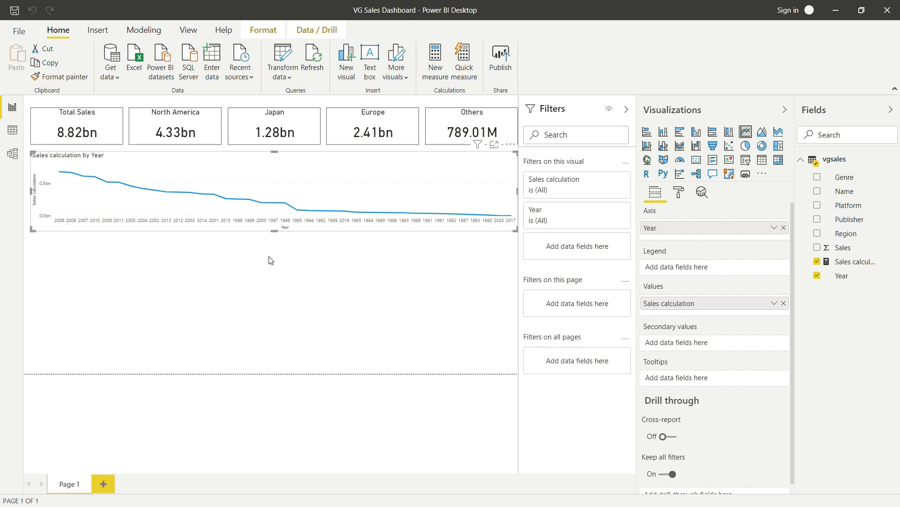
- Change the vgsales query's Year column to the Whole Number data type in Power Query and return to the report
left_click(277, 53)
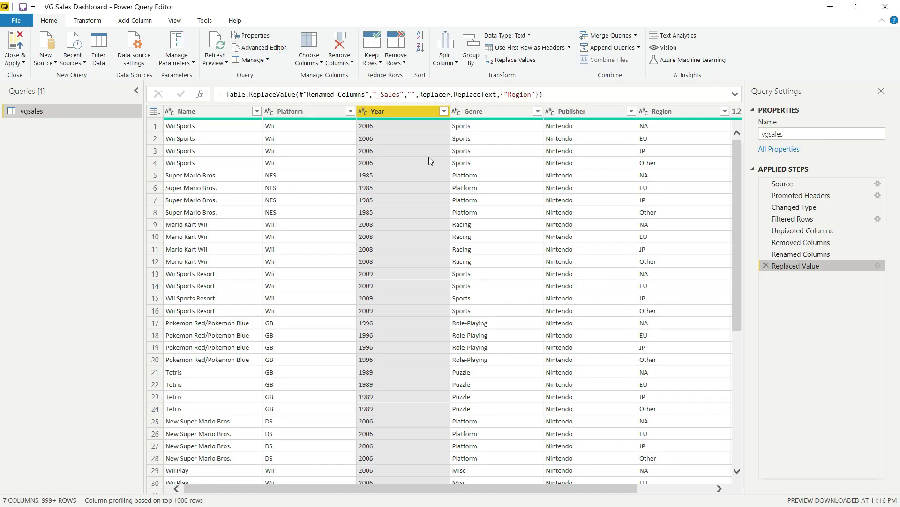
left_click(363, 113)
left_click(367, 116)
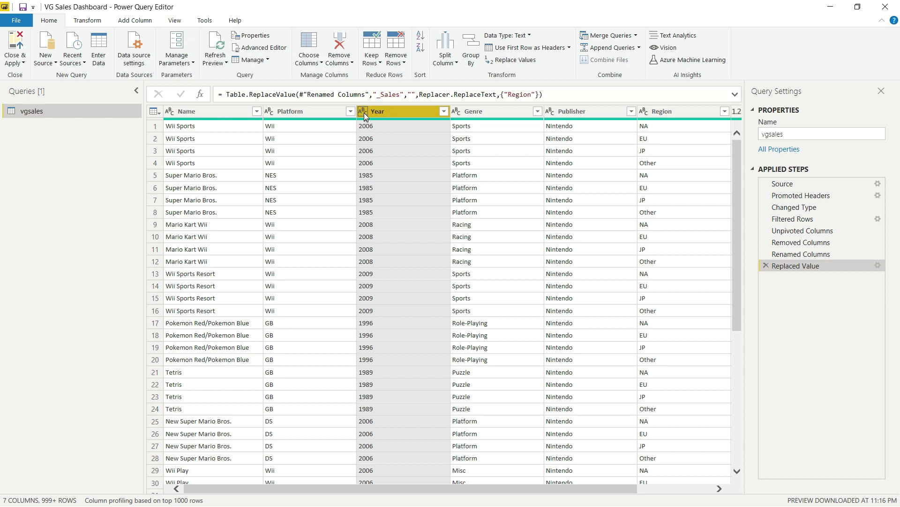
left_click(366, 116)
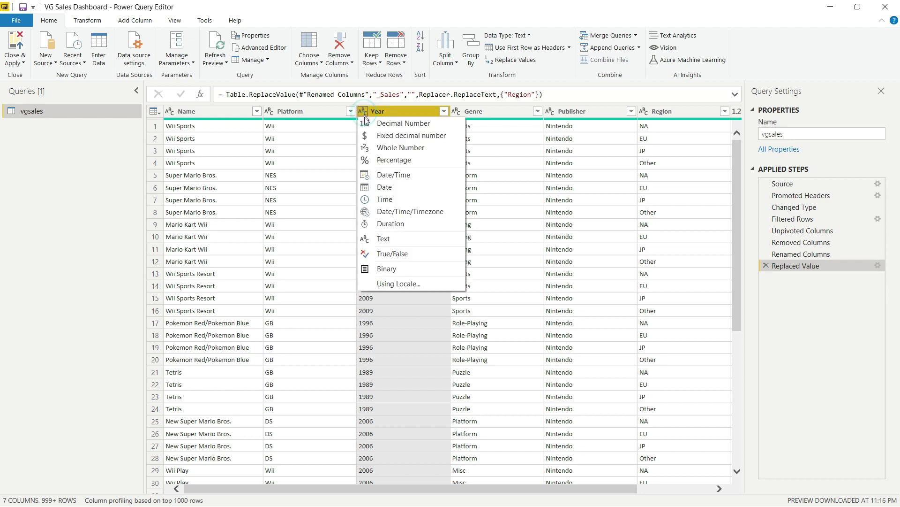
left_click(401, 148)
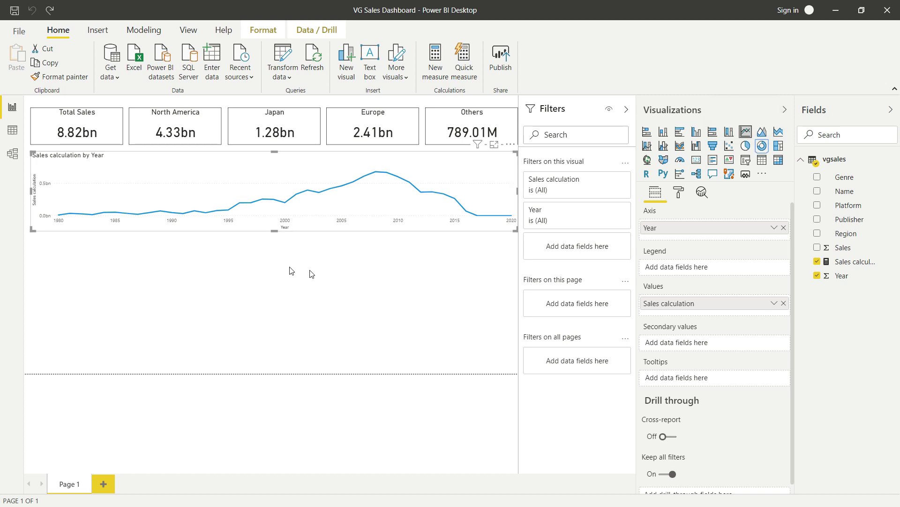
- Add a donut chart of Sales calculation by Region and narrow it to fit at the left below the line chart
left_click(107, 246)
left_click(763, 145)
left_click_drag(862, 266, 693, 297)
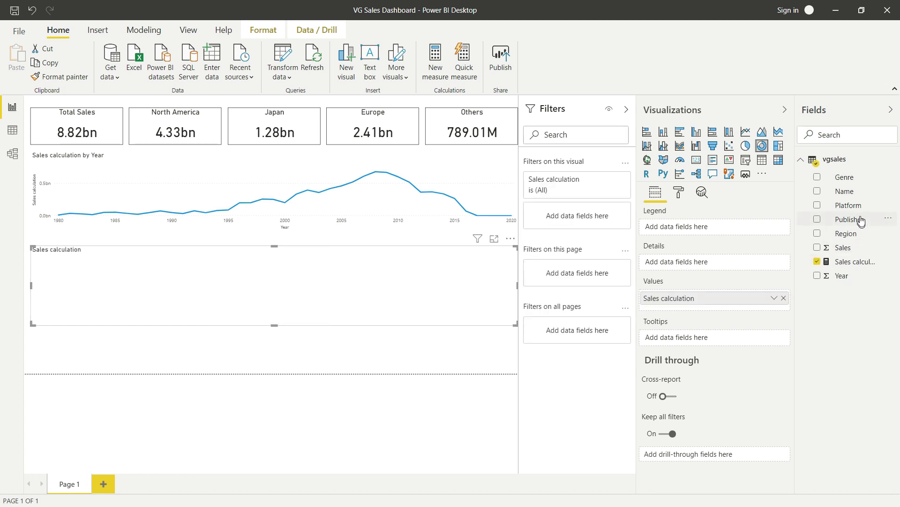
left_click_drag(853, 234, 679, 230)
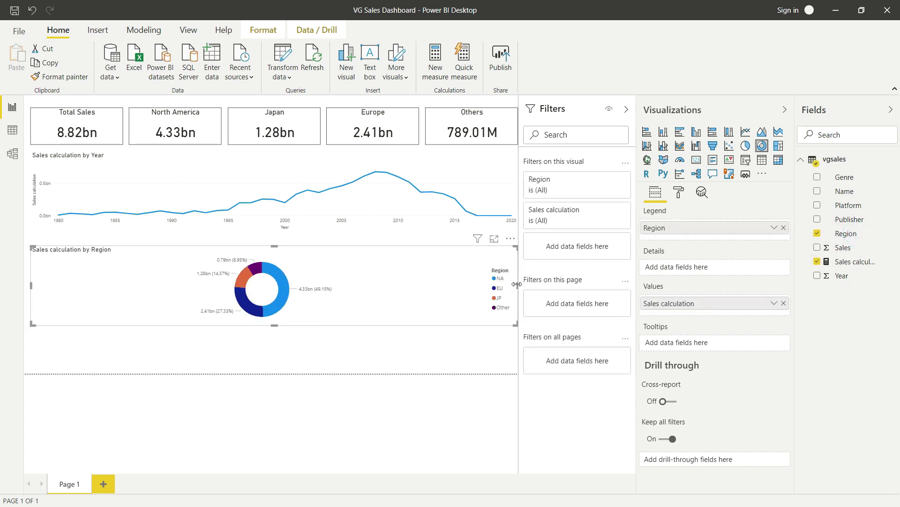
left_click_drag(518, 283, 114, 256)
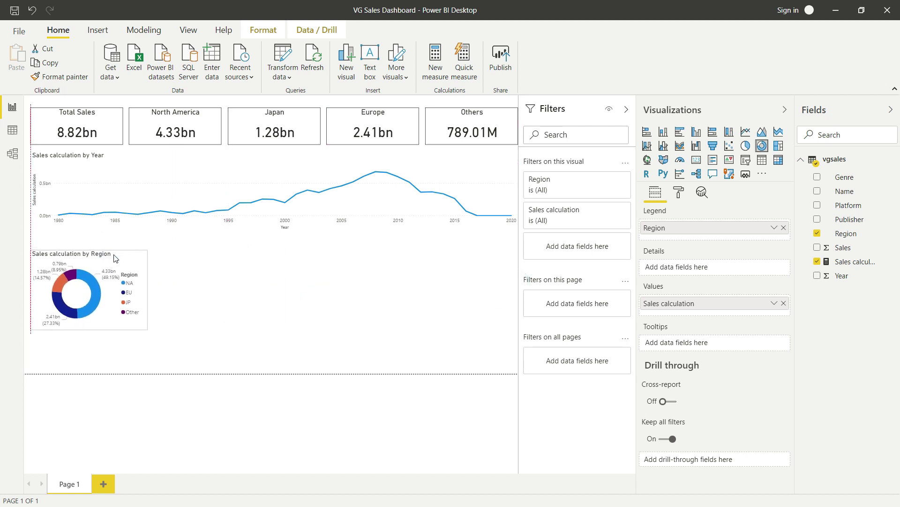
- Add a stacked column chart of Sales calculation by Genre in the space beside the donut chart
left_click(379, 272)
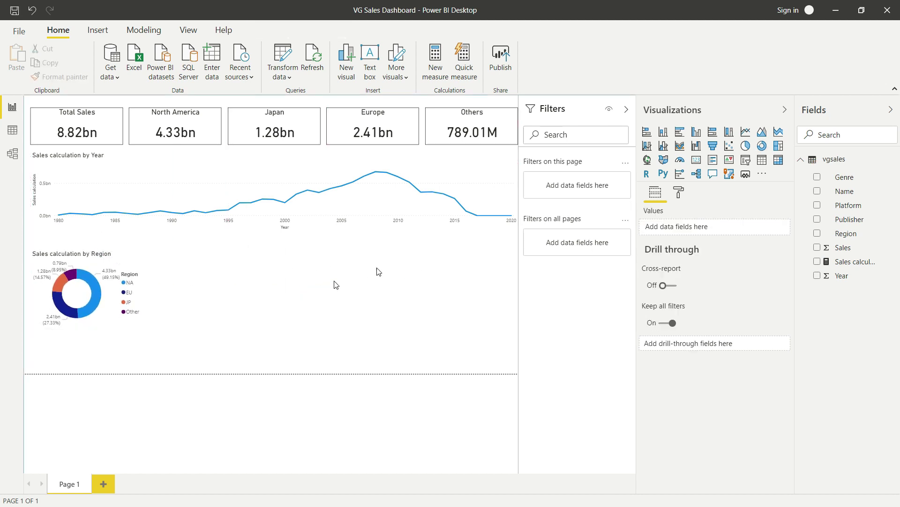
left_click(664, 132)
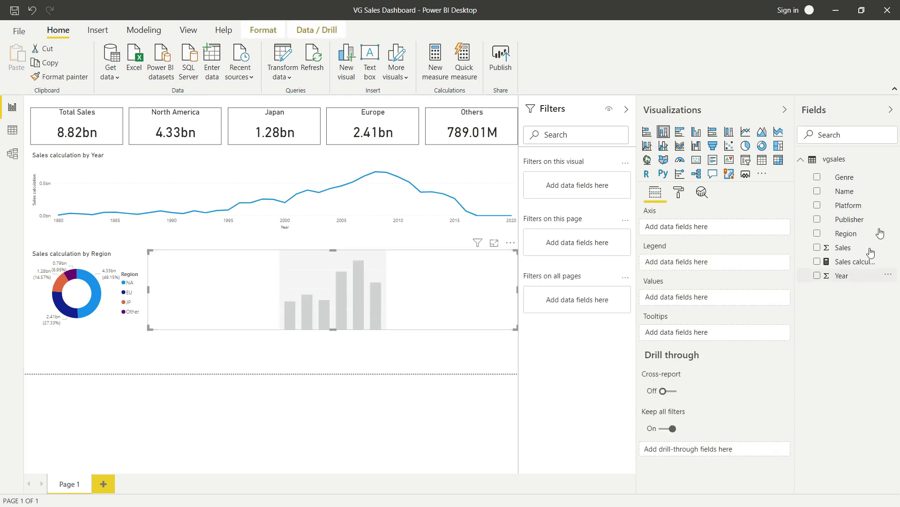
left_click_drag(858, 261, 714, 298)
left_click_drag(844, 177, 704, 227)
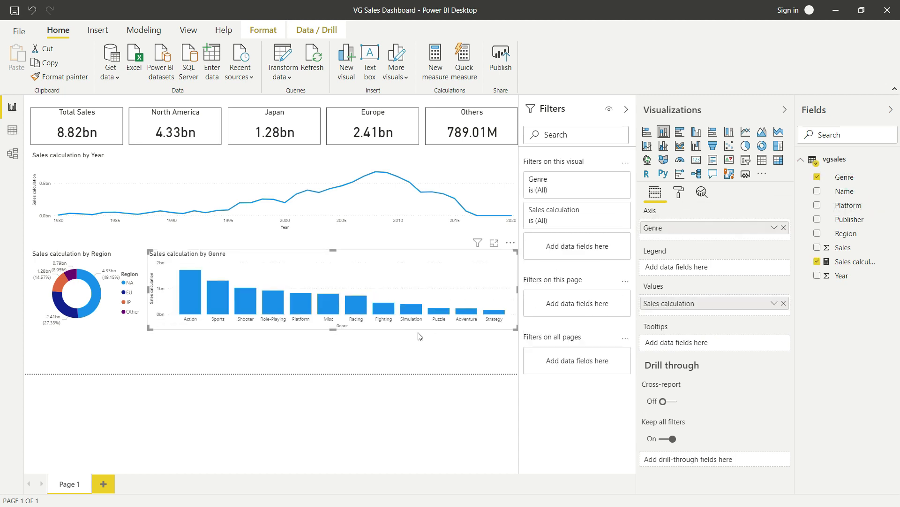
- Set the height of all five sales cards to 72 and move them up to the page's top edge
left_click(136, 356)
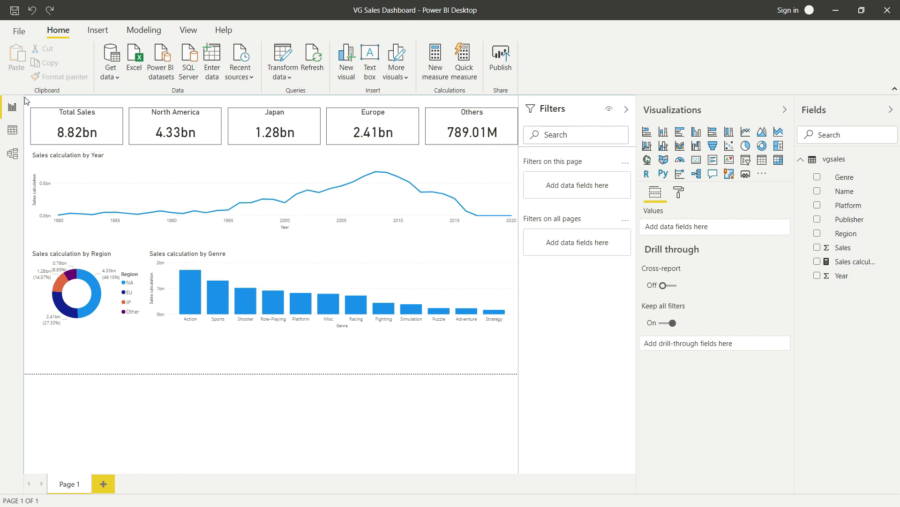
left_click_drag(21, 94, 539, 158)
left_click_drag(494, 182, 493, 169)
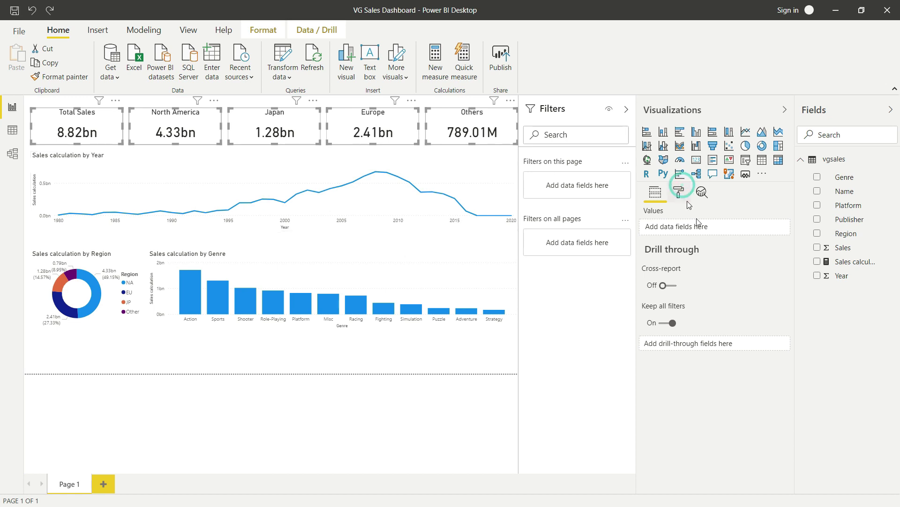
left_click(679, 192)
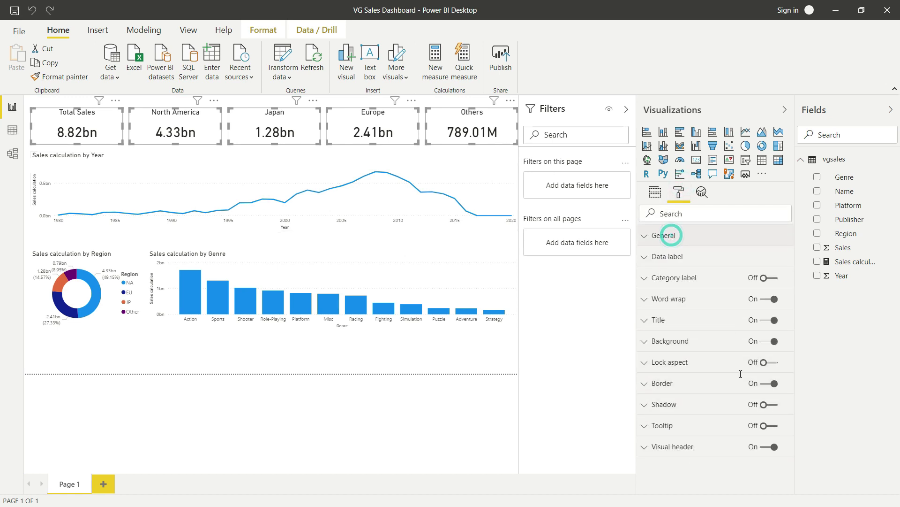
left_click(664, 234)
left_click(692, 378)
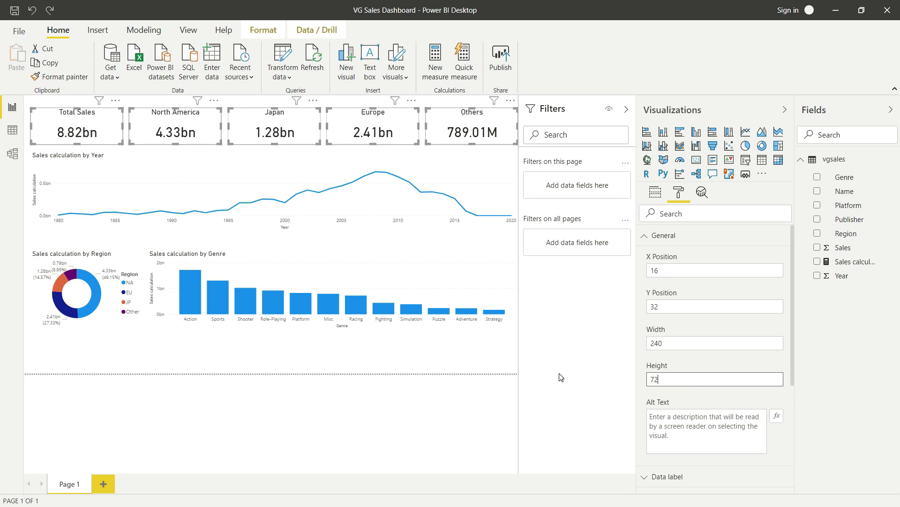
left_click(27, 100)
left_click_drag(27, 100, 552, 151)
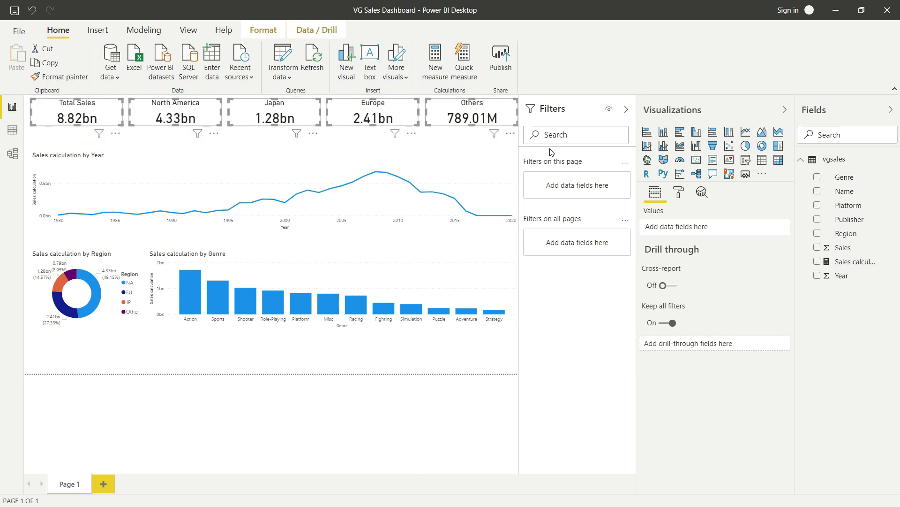
- Move the Year, Region and Genre charts up together to sit directly below the sales cards
left_click(27, 135)
left_click_drag(27, 135, 526, 409)
key("Up")
key("Up")
key("Up")
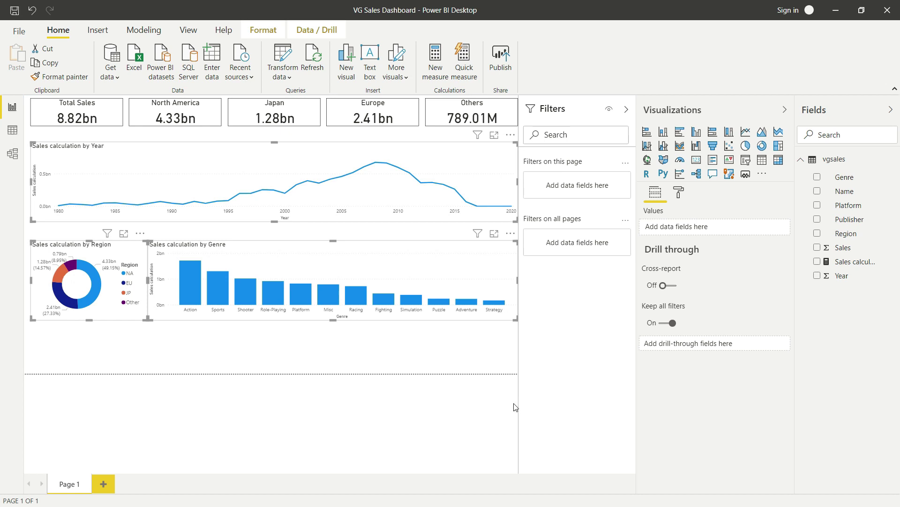
key("Up")
left_click(243, 334)
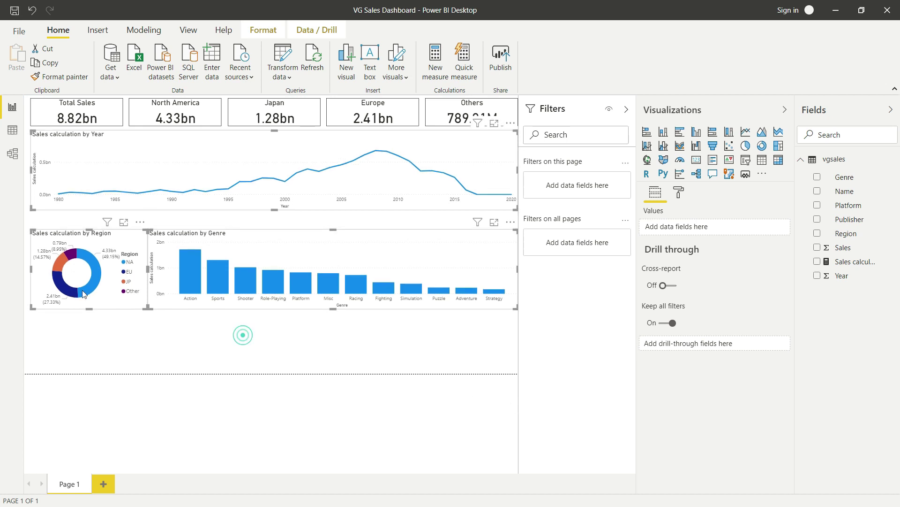
- Move the Region donut chart and the Genre column chart up to close the gap below the Year line chart
left_click_drag(26, 216, 516, 328)
key("Up")
key("Up")
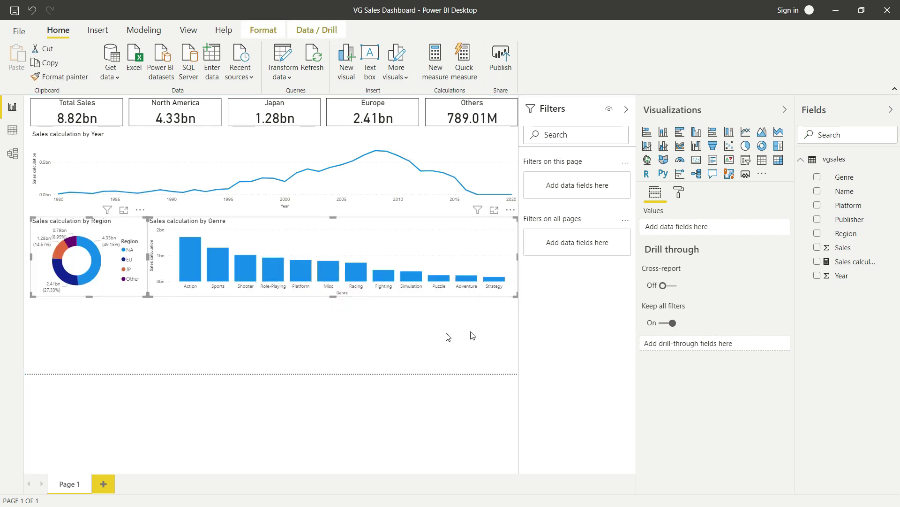
left_click(395, 333)
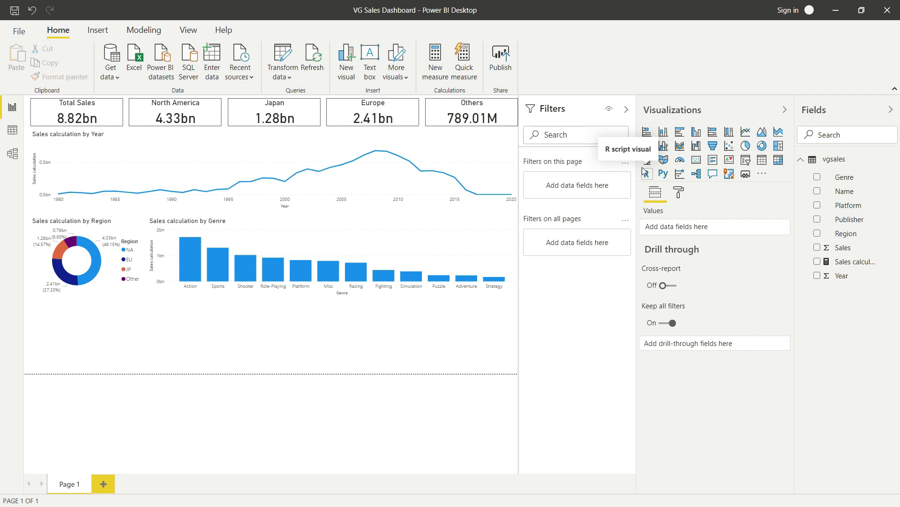
- Add a clustered bar chart of Sales calculation by Platform below the donut chart and widen it to nearly half the page
left_click(681, 133)
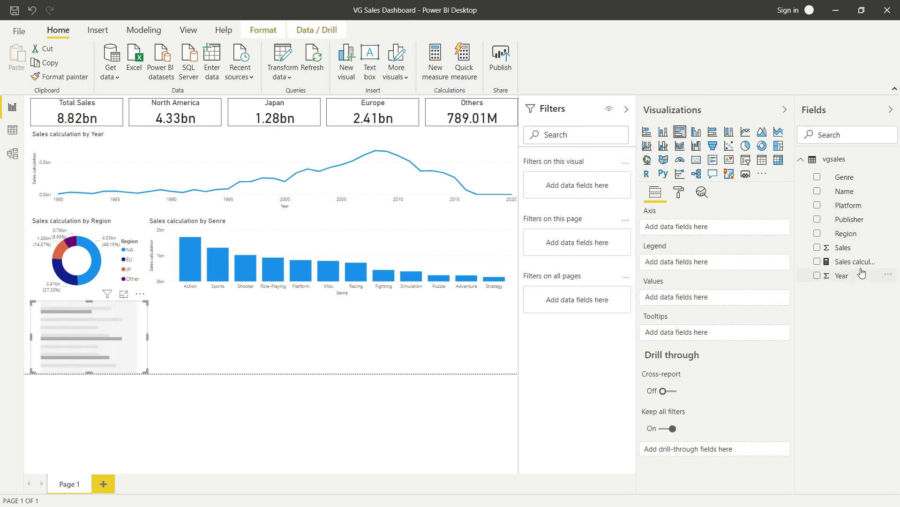
left_click_drag(862, 261, 687, 296)
left_click_drag(856, 207, 702, 229)
left_click_drag(148, 349, 246, 349)
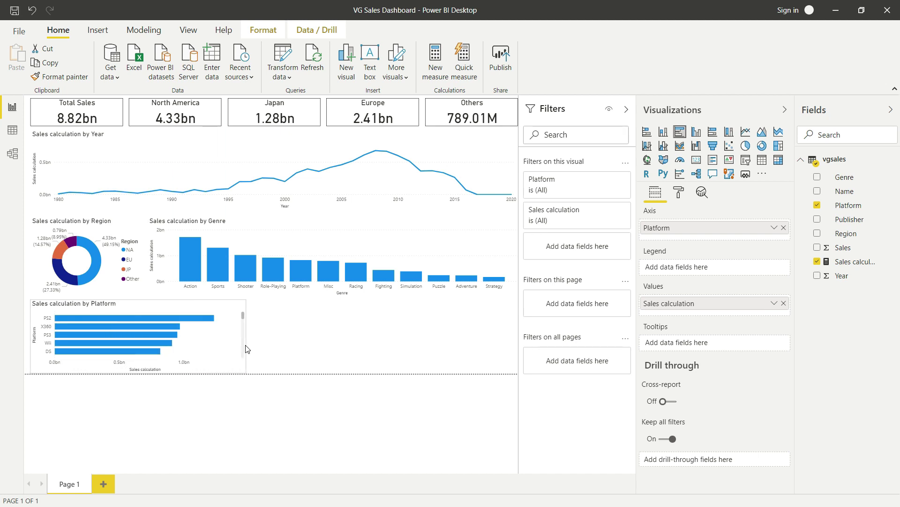
- Duplicate the Platform bar chart, place the copy beside it, and replace its Platform axis field with Publisher
key("ctrl+c")
key("ctrl+v")
left_click_drag(187, 310, 448, 363)
left_click_drag(856, 221, 769, 233)
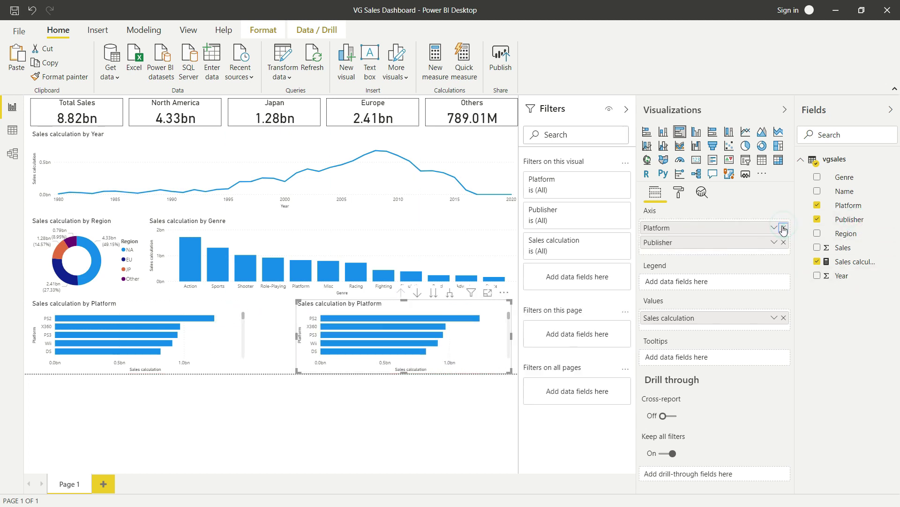
left_click(784, 227)
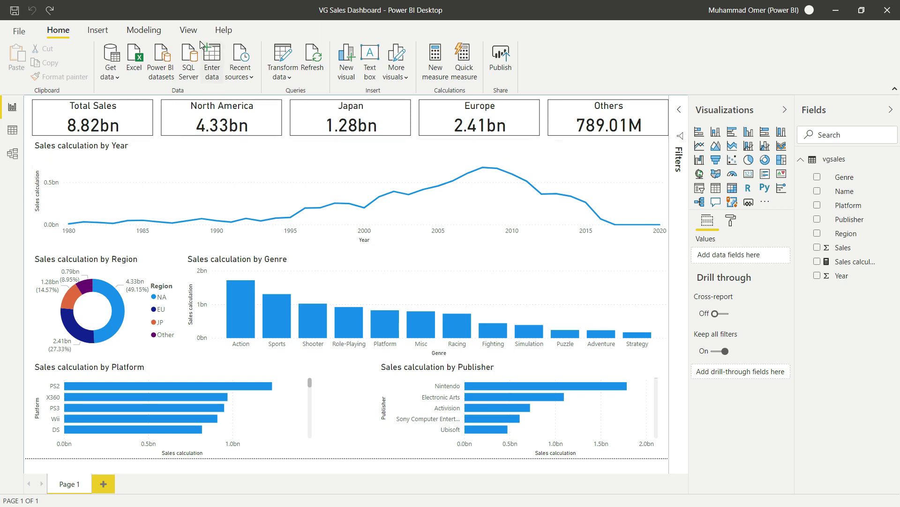
- Apply the built-in report theme with teal, blue, tan and orange data colors
left_click(187, 31)
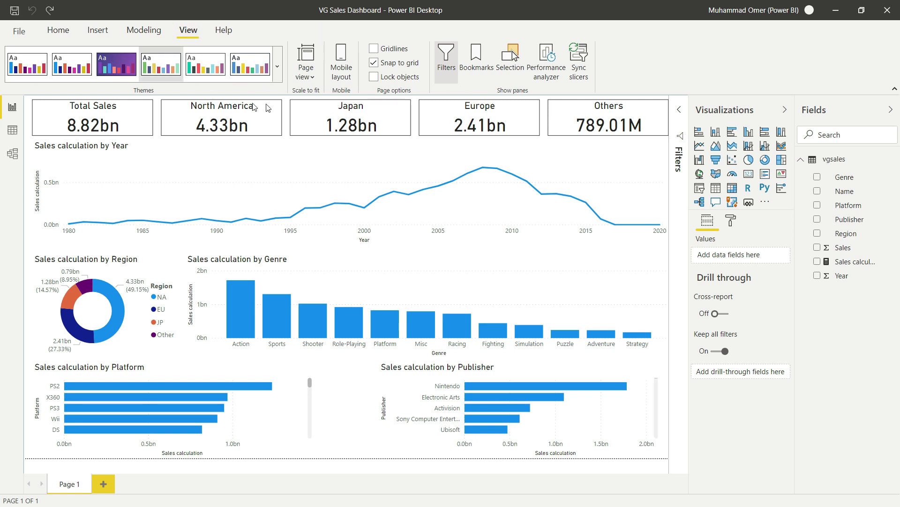
left_click(279, 69)
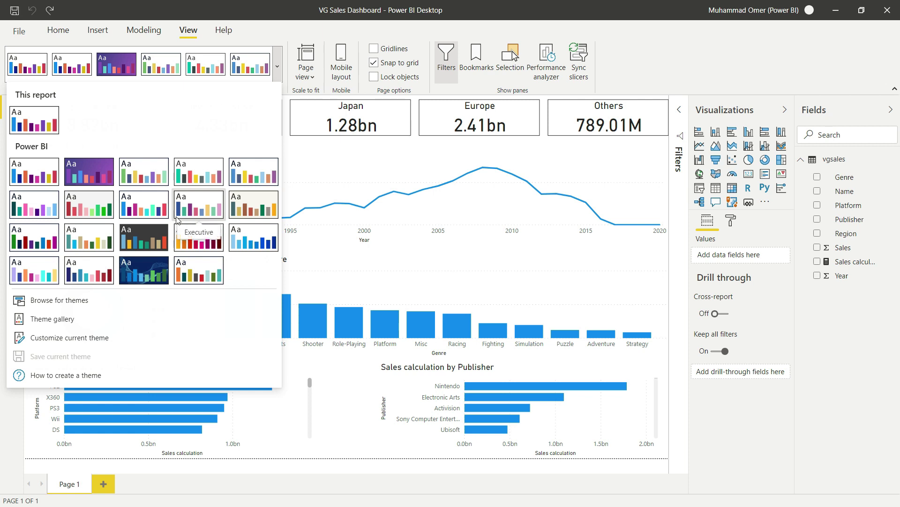
left_click(108, 236)
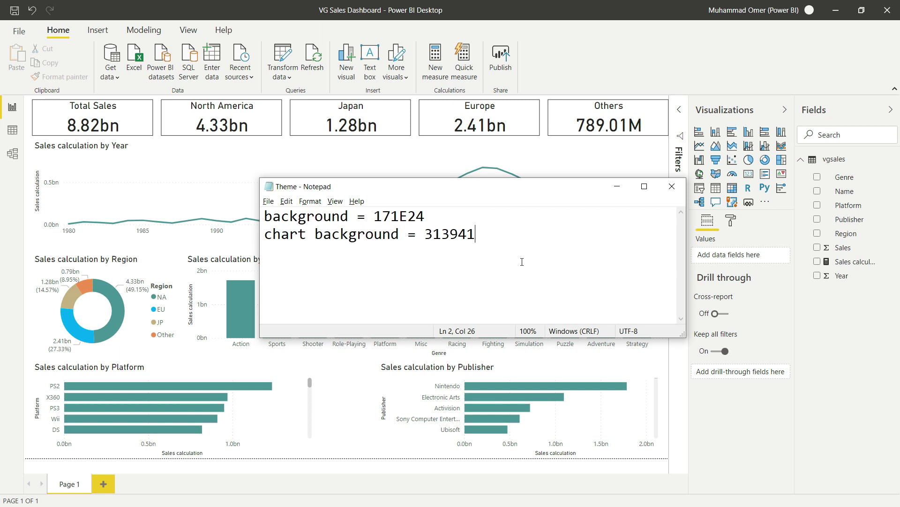
- Copy the background color code 171E24 from the Theme note in Notepad and return to the Power BI report
left_click_drag(452, 221, 372, 216)
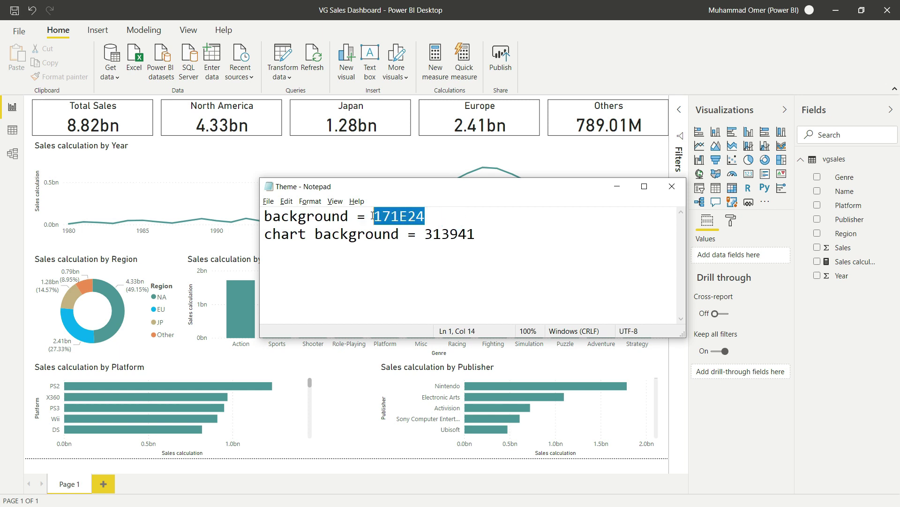
left_click_drag(481, 239, 426, 233)
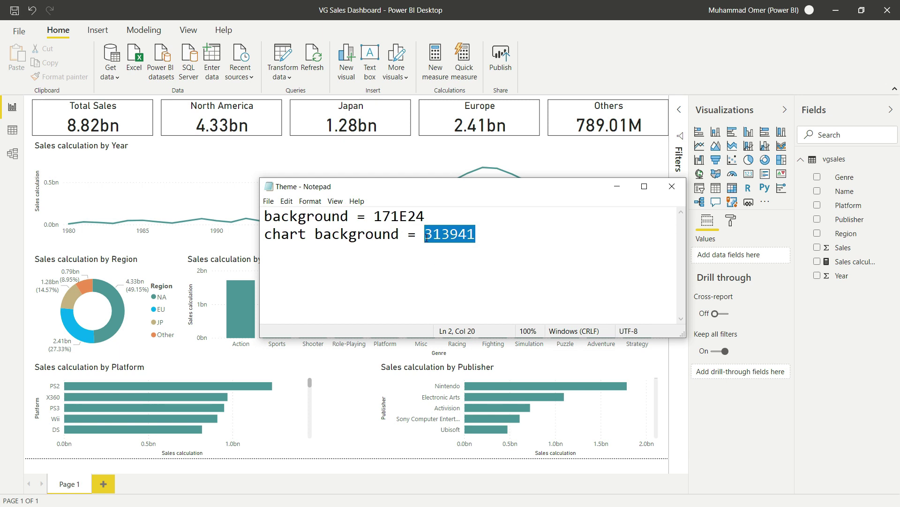
double_click(395, 216)
right_click(396, 208)
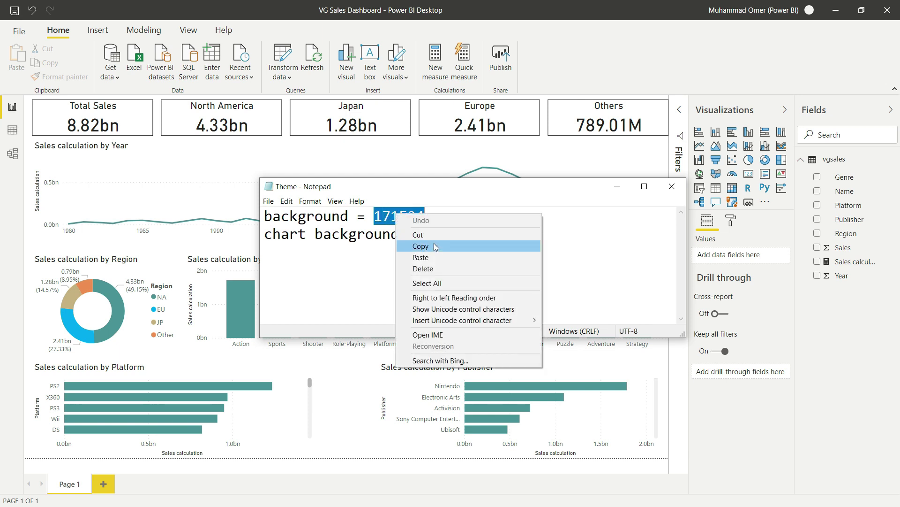
left_click(415, 240)
left_click(722, 425)
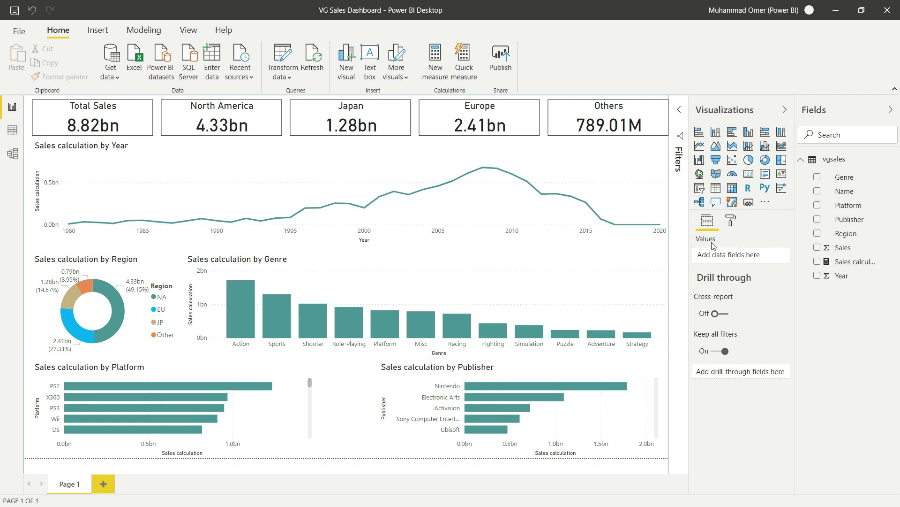
- Set the page background to the custom color 171E24 with 0% transparency
left_click(731, 221)
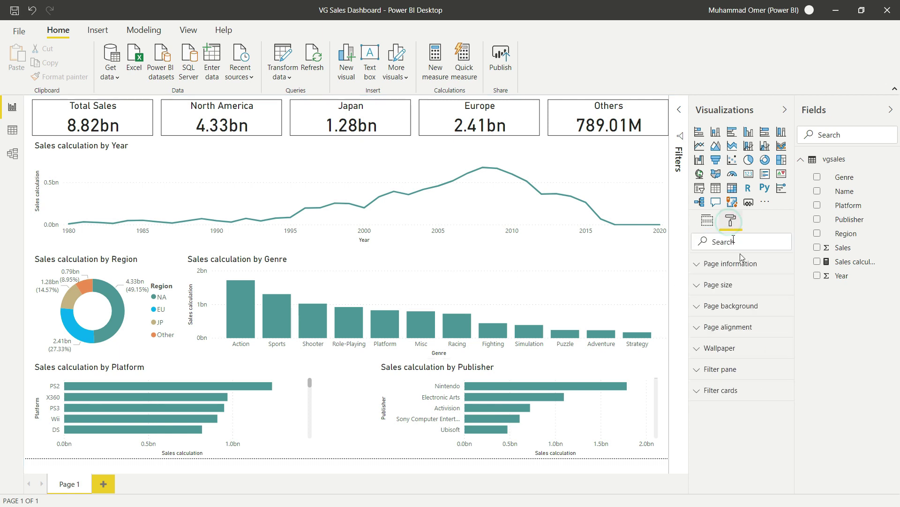
left_click(731, 306)
left_click(710, 342)
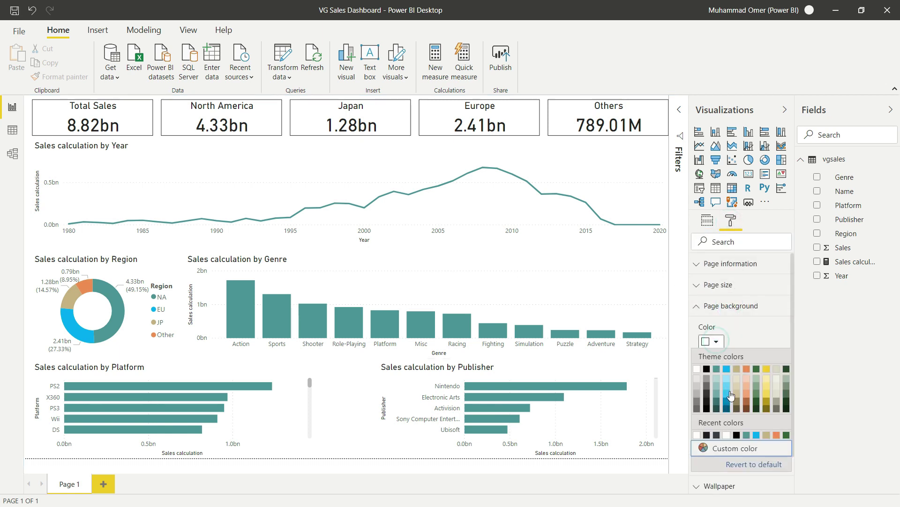
left_click(737, 448)
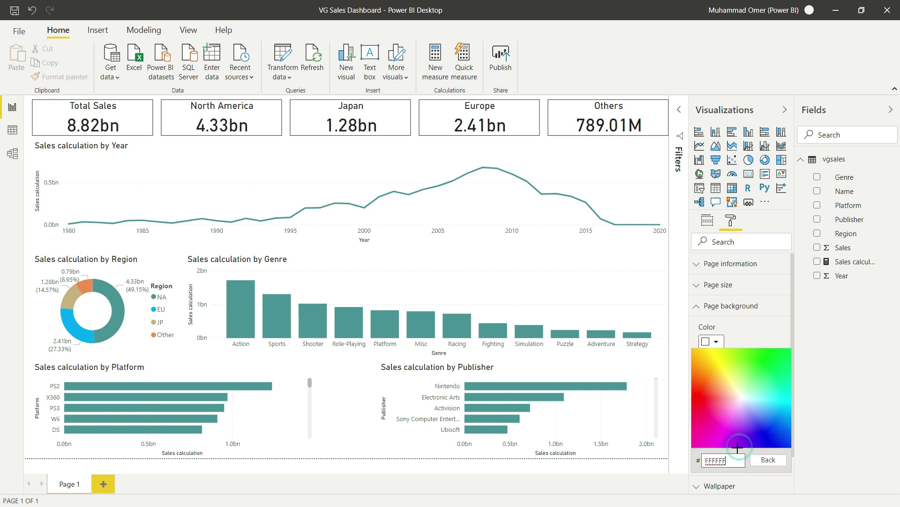
left_click_drag(729, 460, 659, 454)
key("ctrl+v")
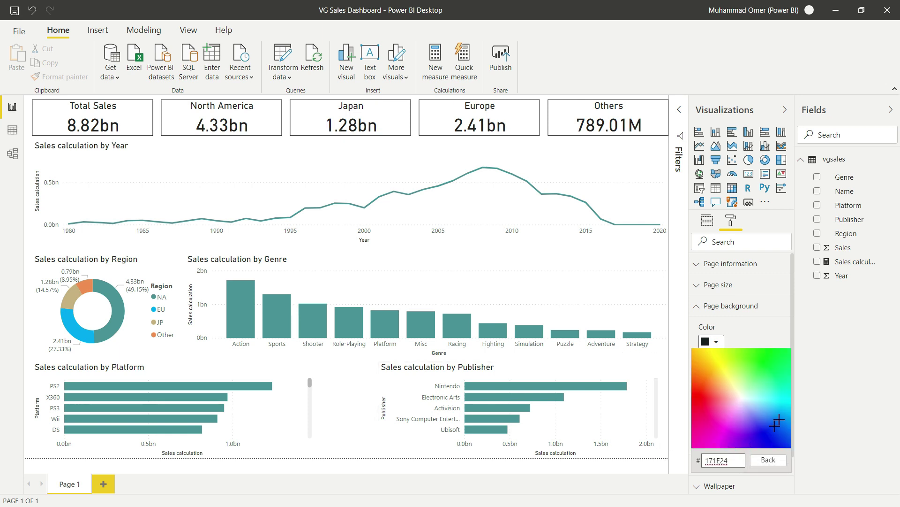
left_click(748, 341)
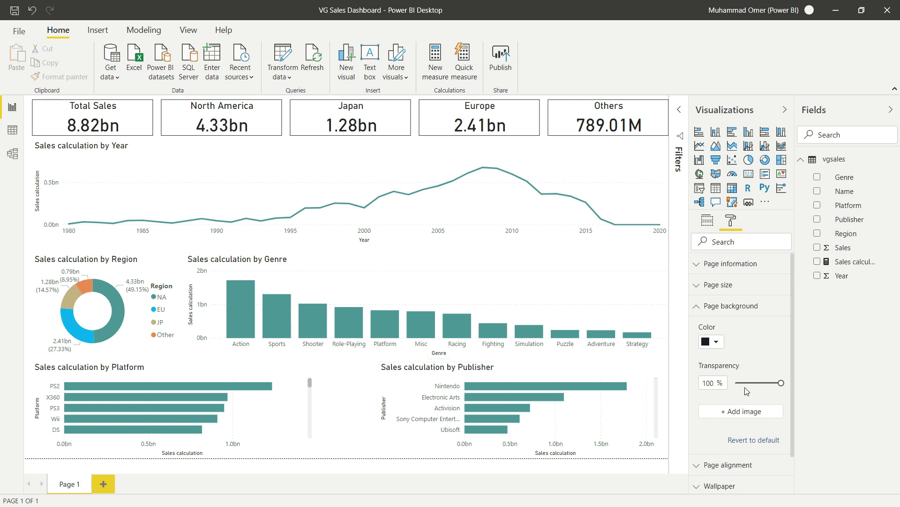
left_click_drag(781, 382, 735, 383)
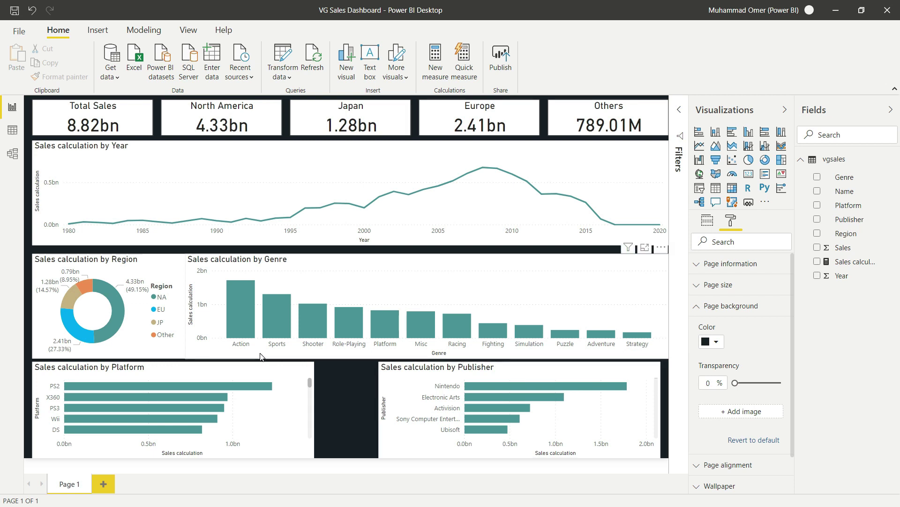
- Move the Publisher chart closer to the Platform chart, and copy the chart background code 313941 from the Theme note in Notepad
mouse_move(515, 413)
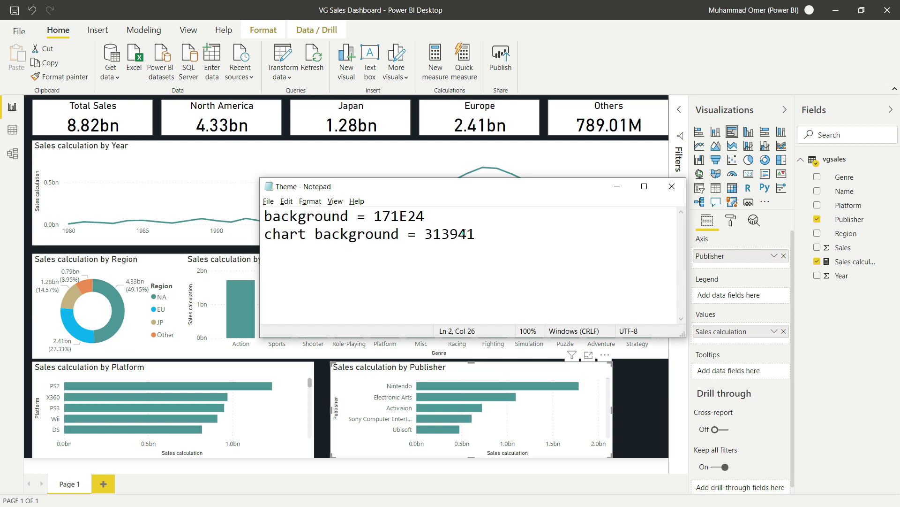
double_click(462, 234)
right_click(464, 234)
left_click(508, 266)
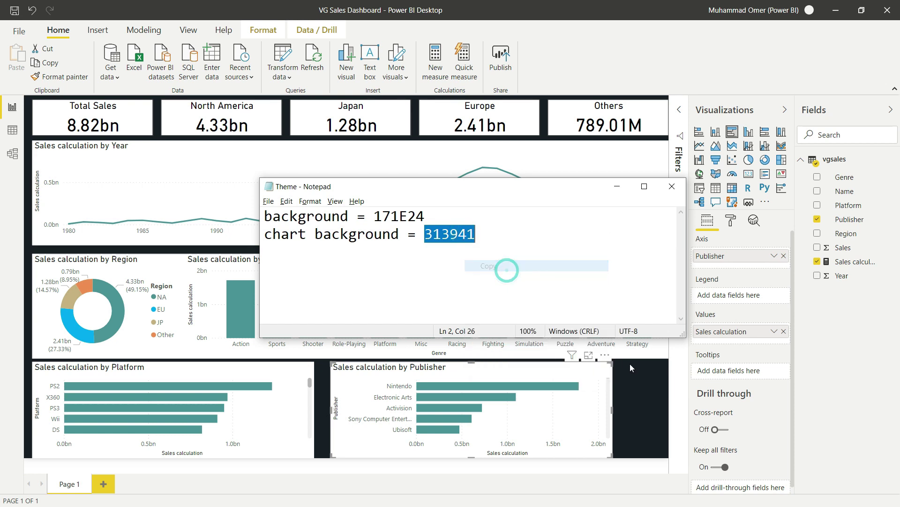
left_click(643, 392)
- Set the background of all five sales cards to the custom color 313941
left_click_drag(24, 100, 708, 227)
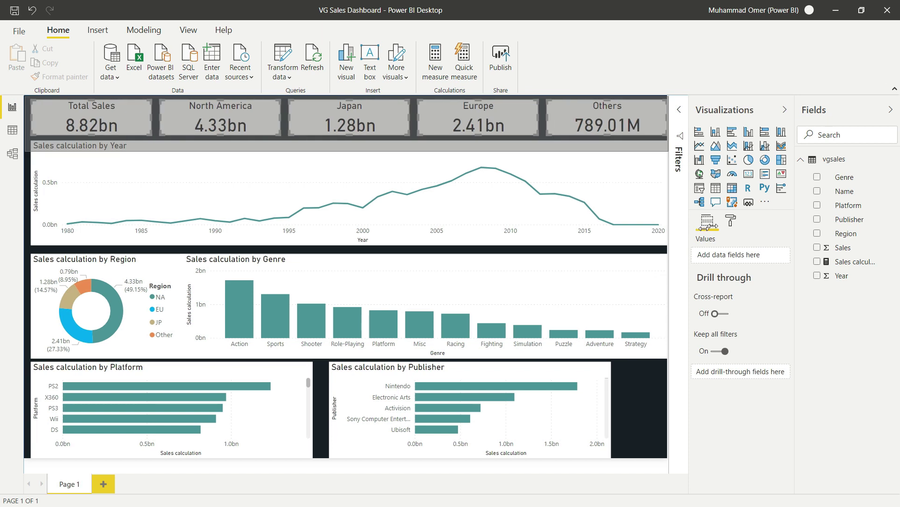
left_click(731, 220)
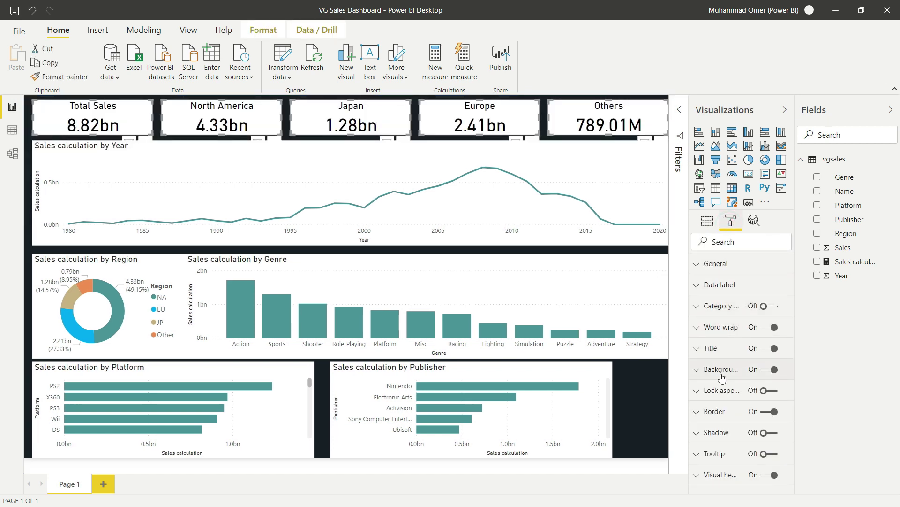
left_click(724, 369)
left_click(716, 304)
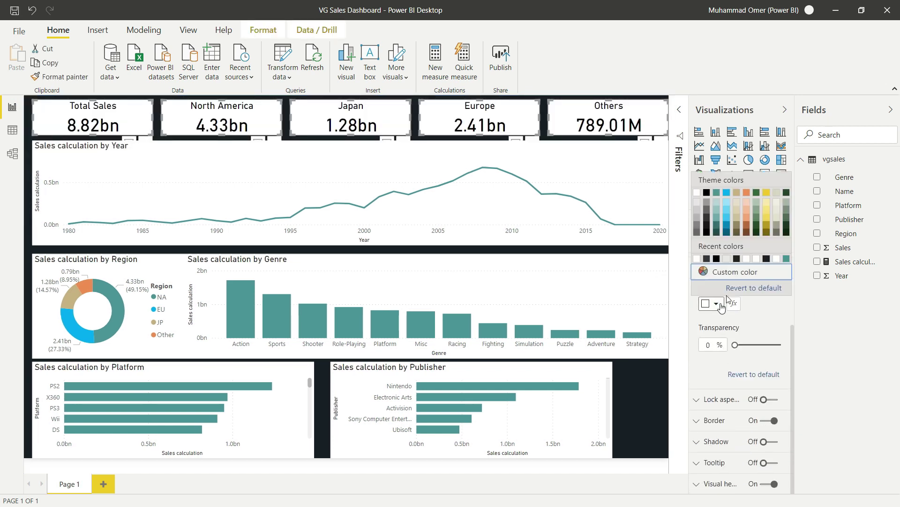
double_click(729, 285)
key("ctrl+v")
left_click(740, 353)
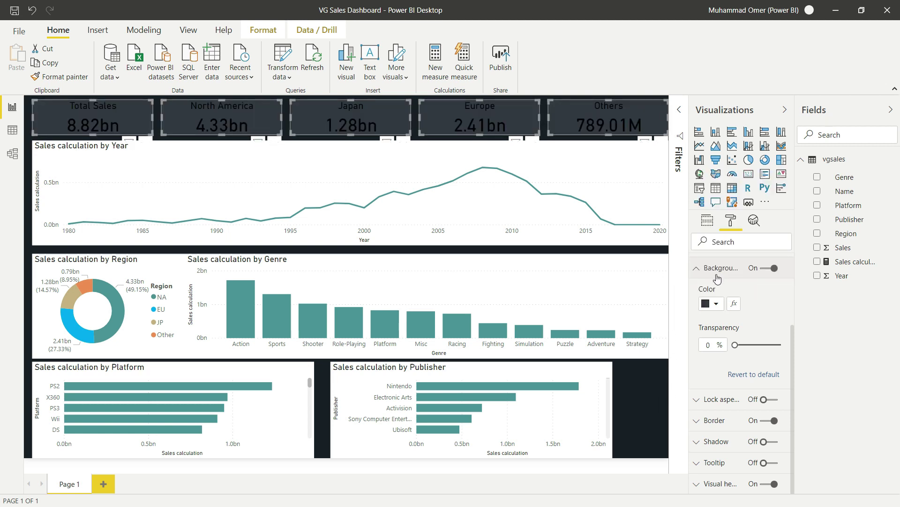
left_click(716, 271)
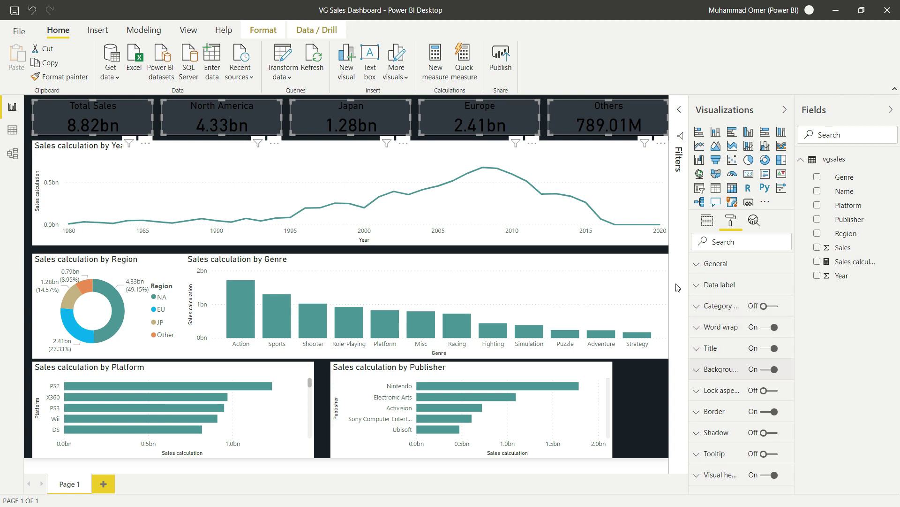
- Set the data label color and the title font color of all five sales cards to a light gray theme color
left_click(713, 291)
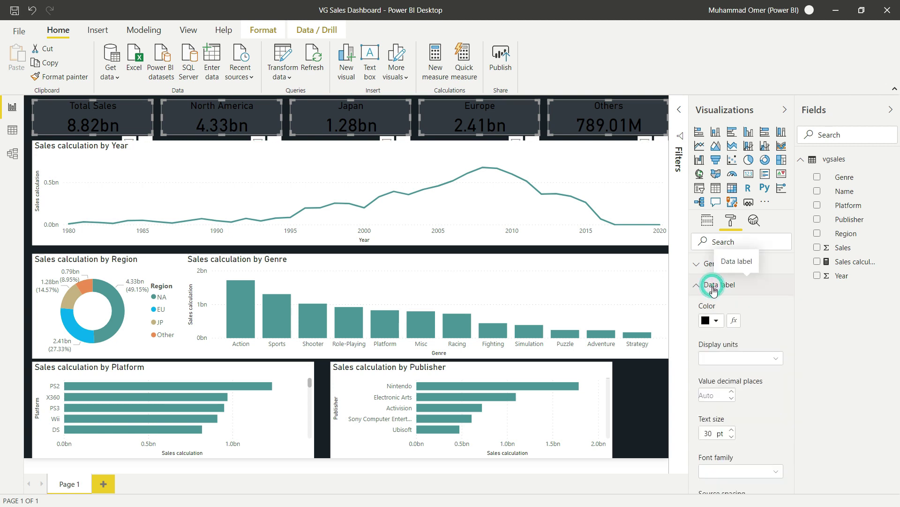
left_click(712, 321)
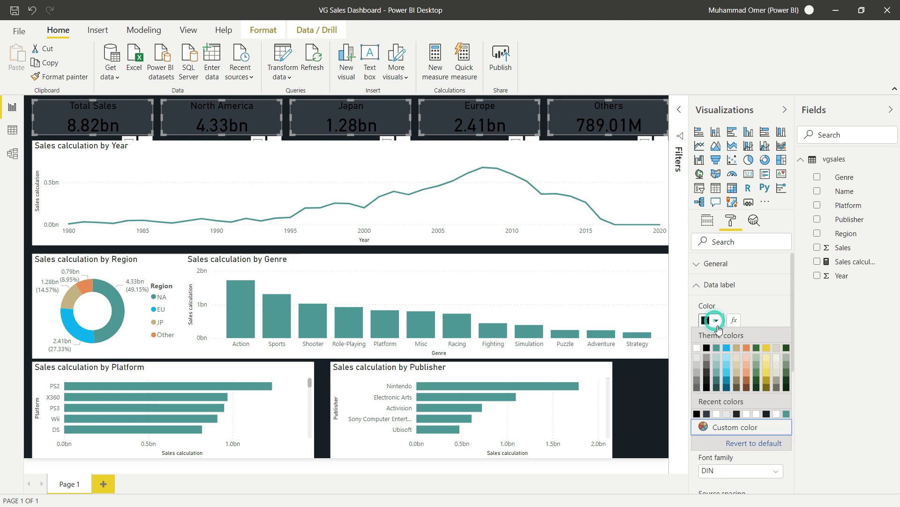
left_click(697, 357)
left_click(730, 287)
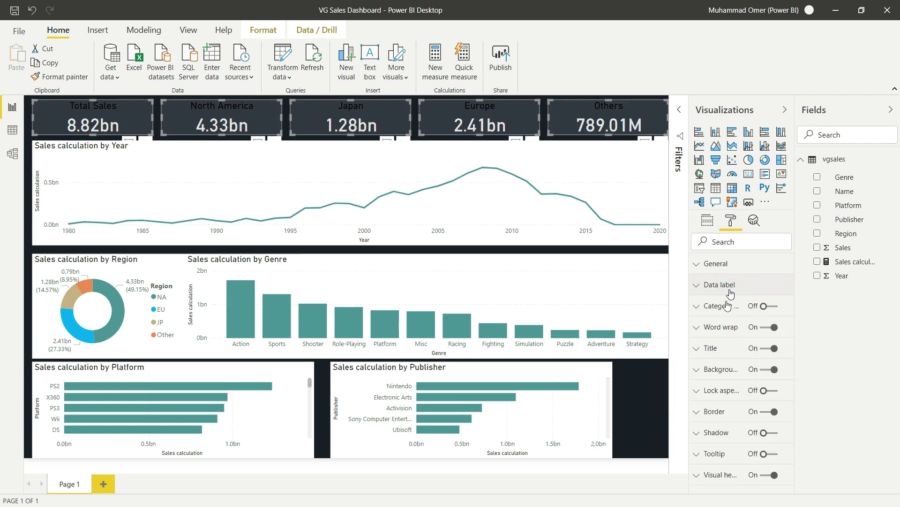
left_click(711, 347)
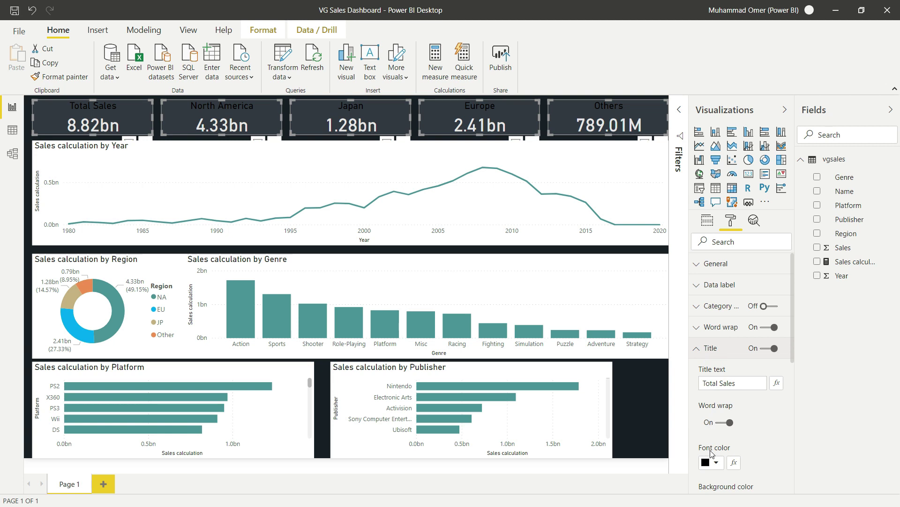
left_click(713, 462)
left_click(697, 358)
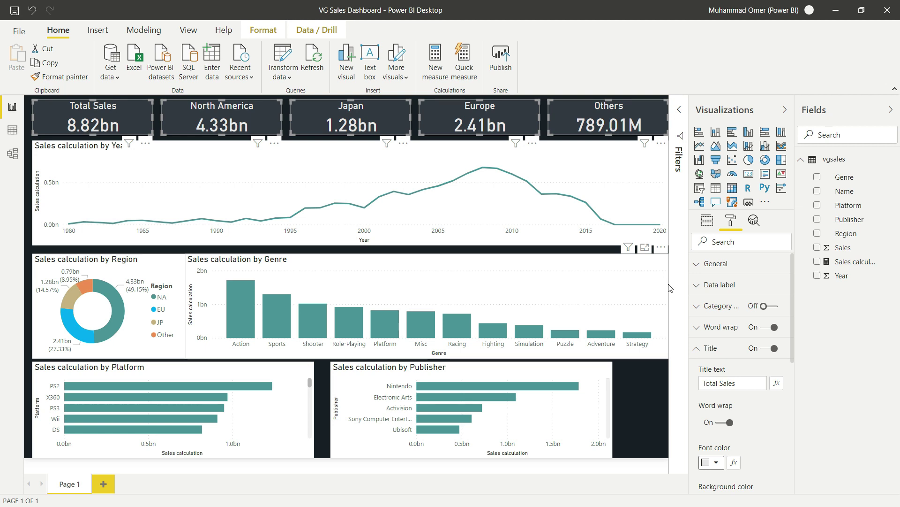
- Resize all five sales cards to a width of 200 and a height of 48
key("ctrl+z")
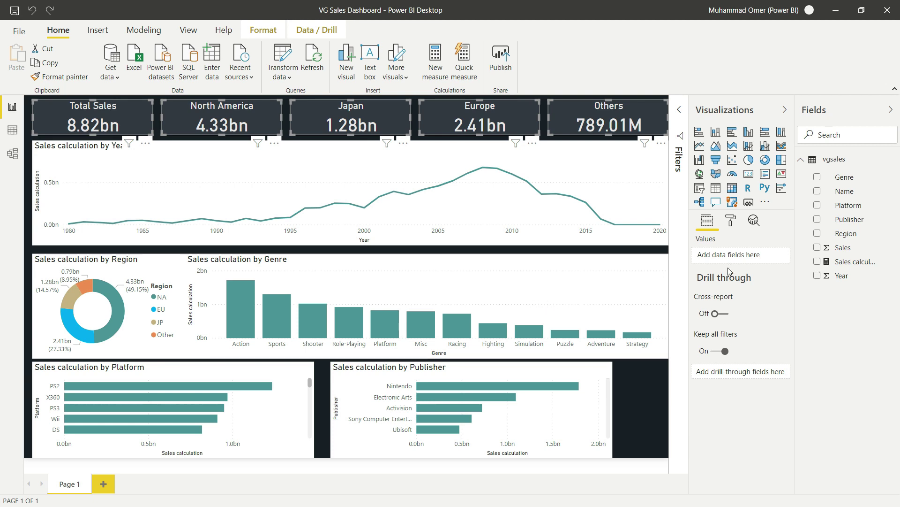
left_click(732, 222)
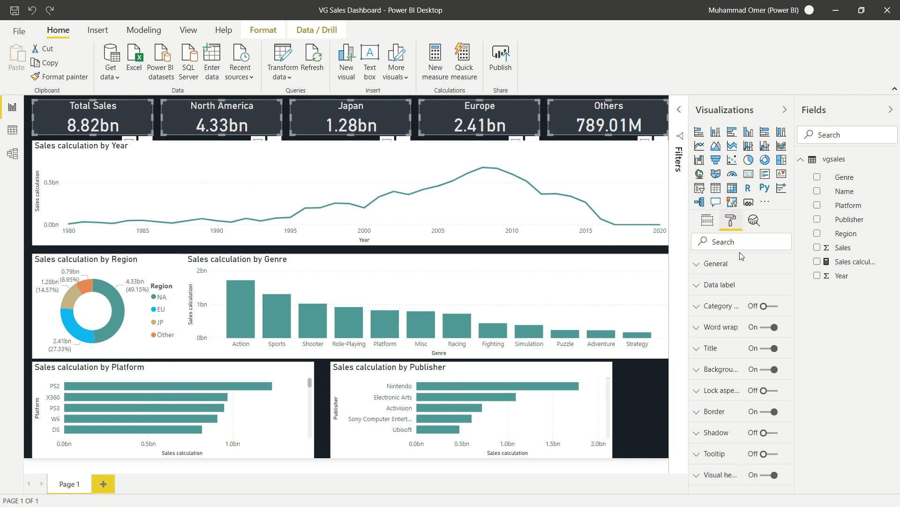
left_click(735, 263)
left_click(729, 365)
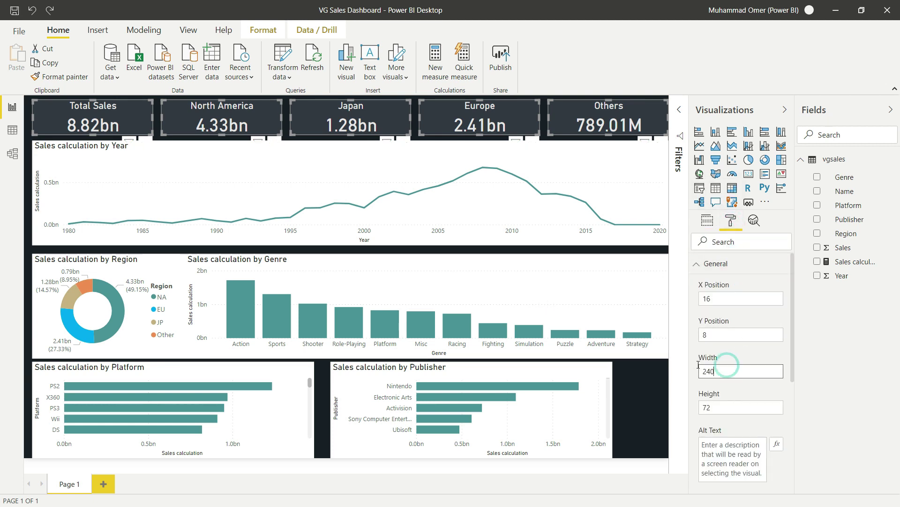
type("200")
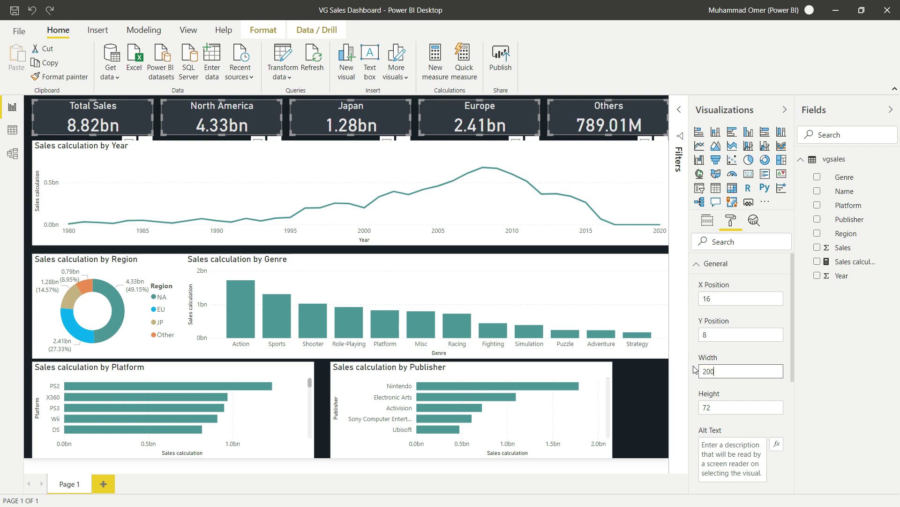
key("Return")
left_click(717, 407)
type("48")
key("Return")
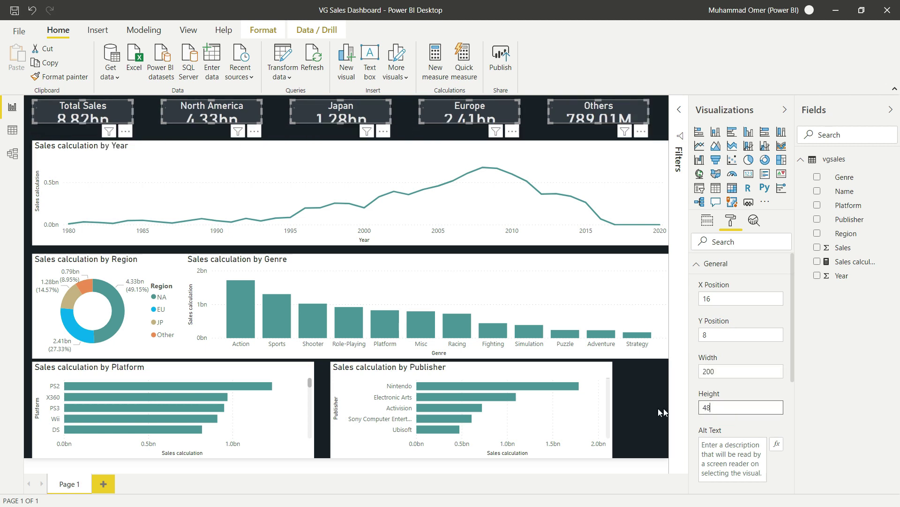
- Set the data label text size of the five sales cards to 17 pt and their title text size to 11 pt
left_click(730, 265)
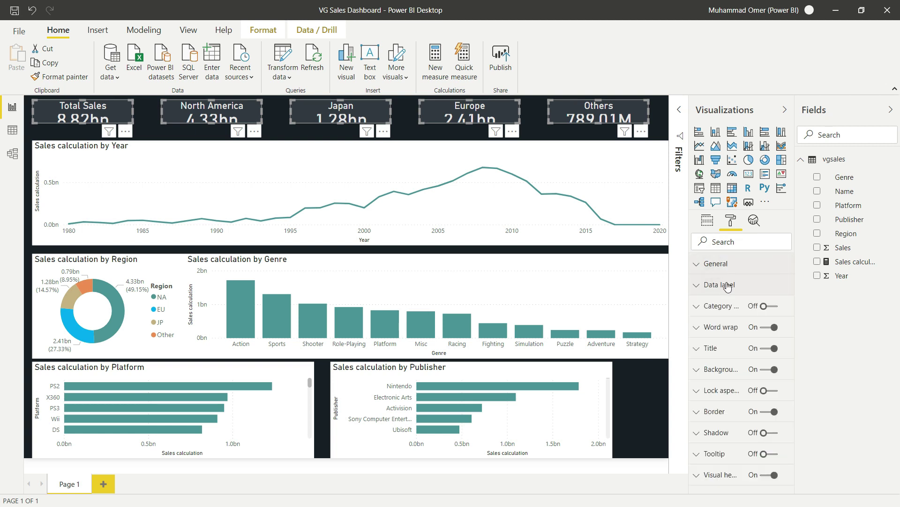
left_click(727, 286)
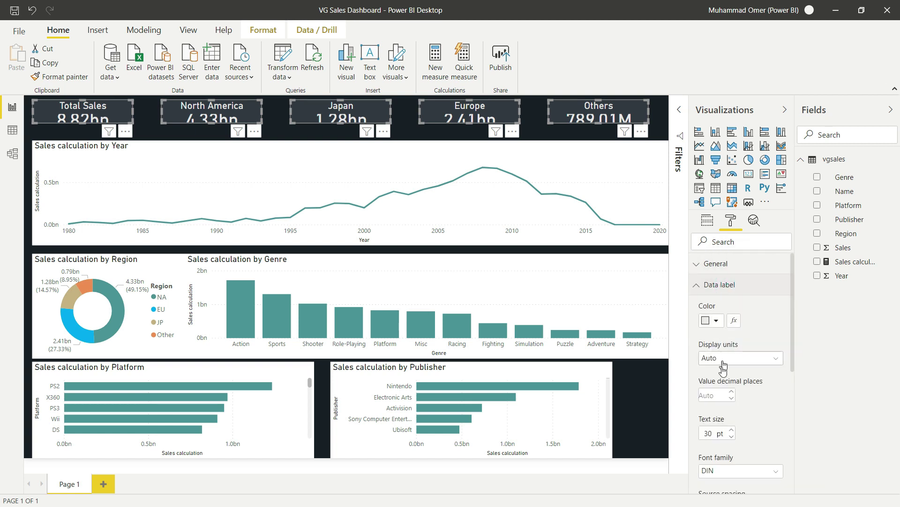
double_click(709, 433)
type("17")
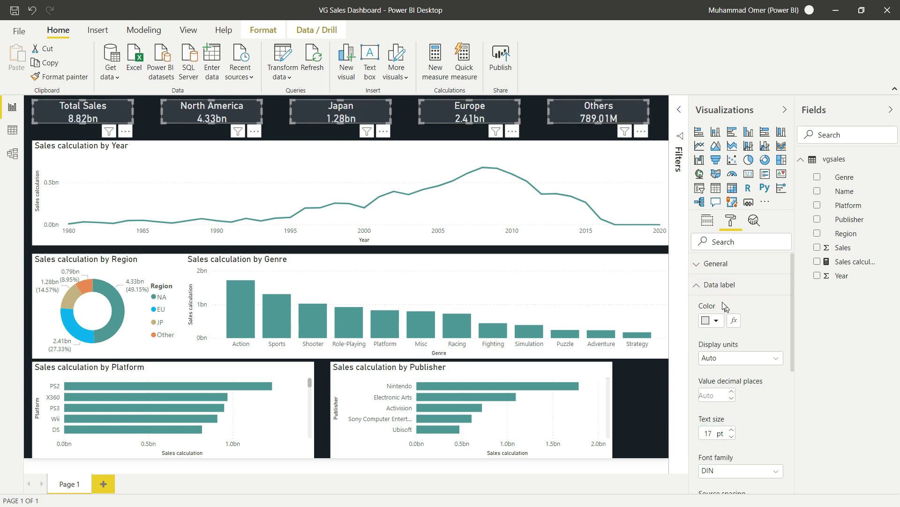
left_click(718, 292)
left_click(719, 350)
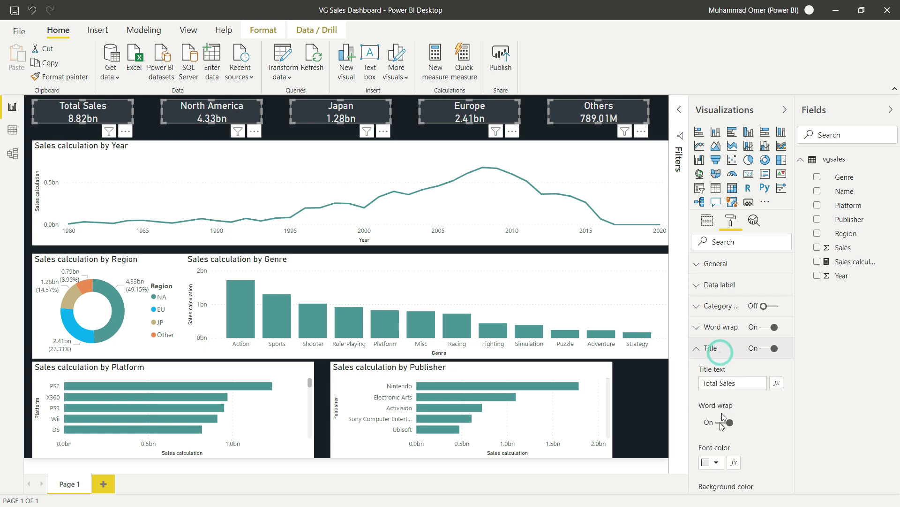
scroll(719, 432, "down", 4)
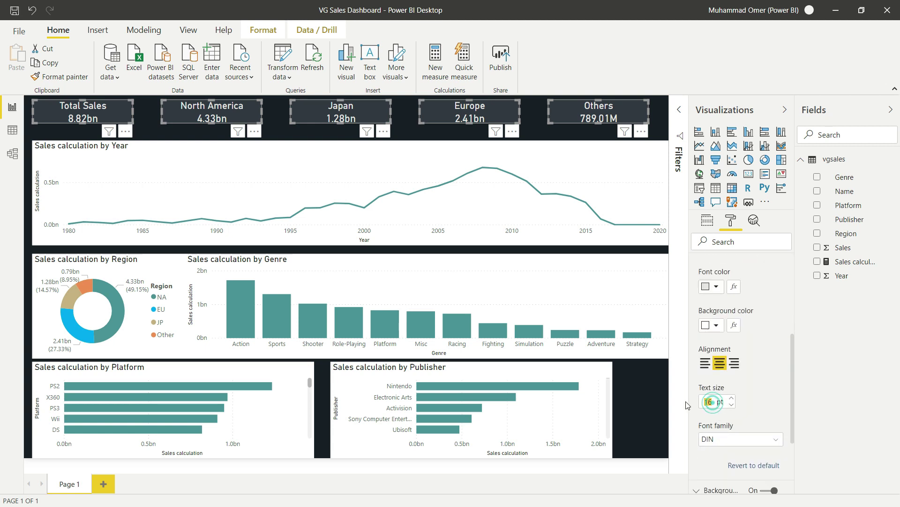
type("1")
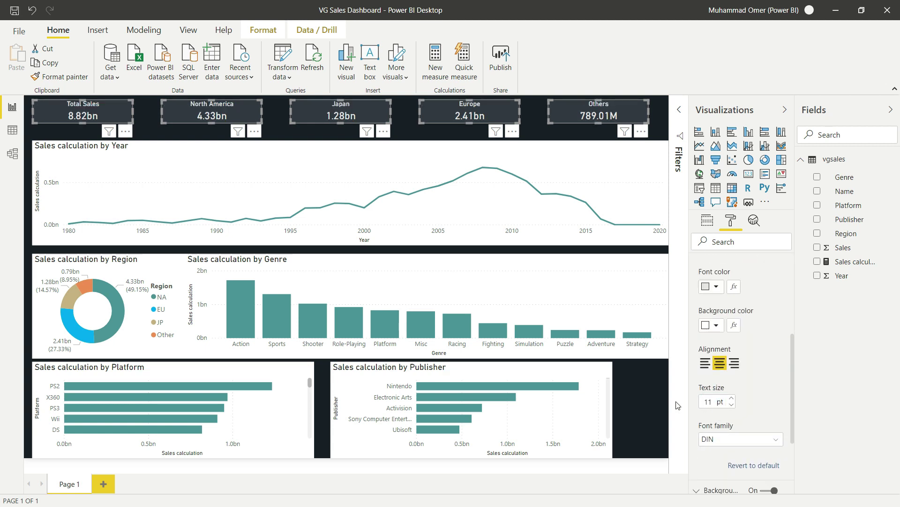
- Set the report's page view to Fit to width
scroll(681, 347, "down", 1)
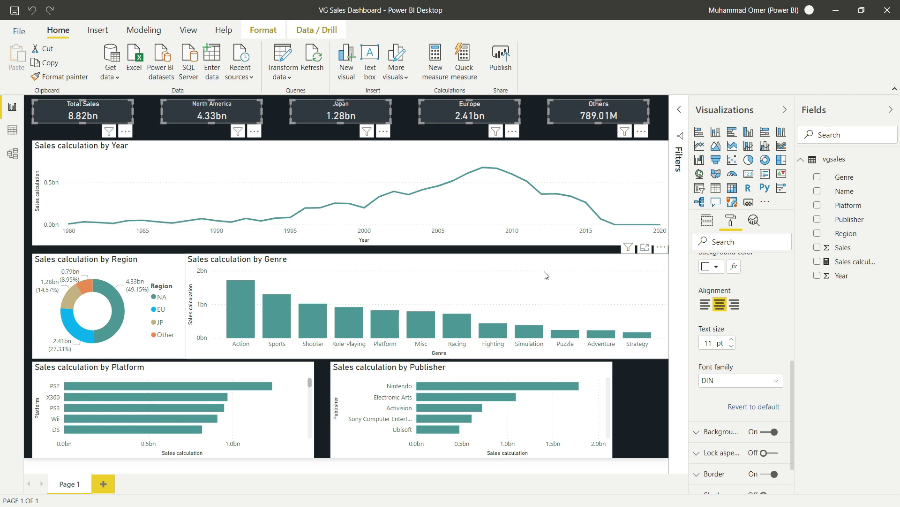
left_click(179, 31)
left_click(306, 68)
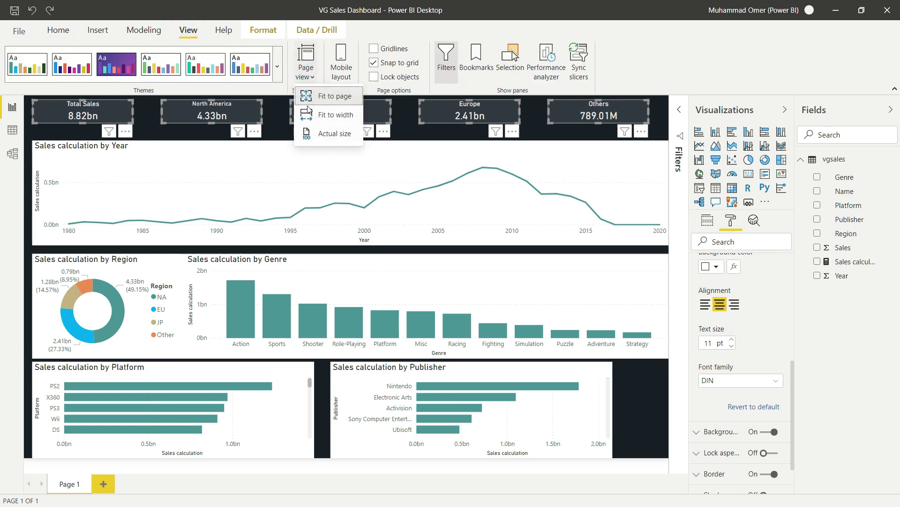
left_click(322, 121)
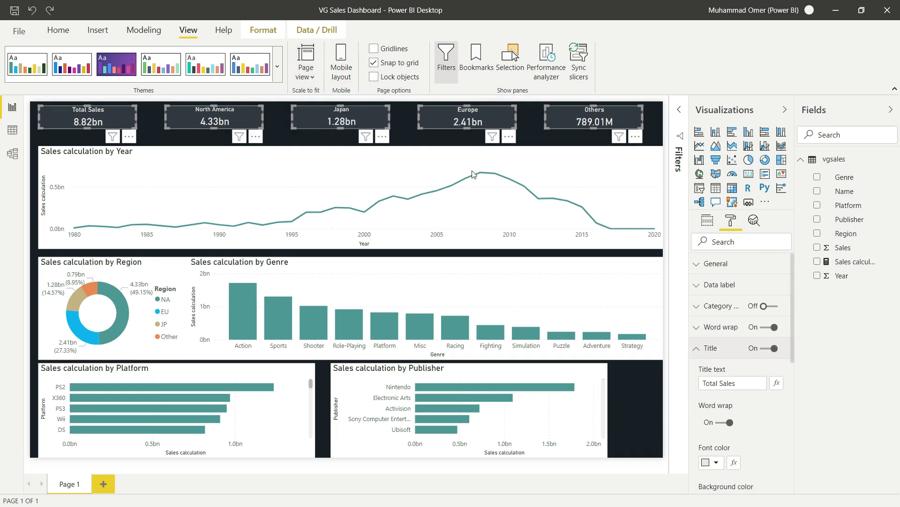
- Shift the five sales cards toward the page's right edge in an evenly spaced row, and narrow the Year line chart to span beneath them
left_click(562, 140)
left_click_drag(574, 127, 584, 131)
left_click_drag(481, 125, 514, 129)
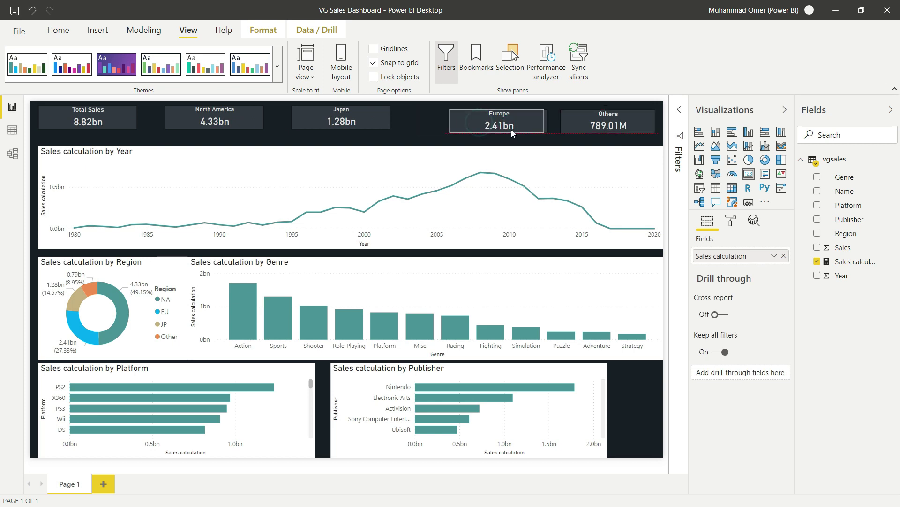
left_click_drag(365, 120, 418, 121)
left_click_drag(241, 120, 317, 121)
left_click_drag(91, 124, 198, 127)
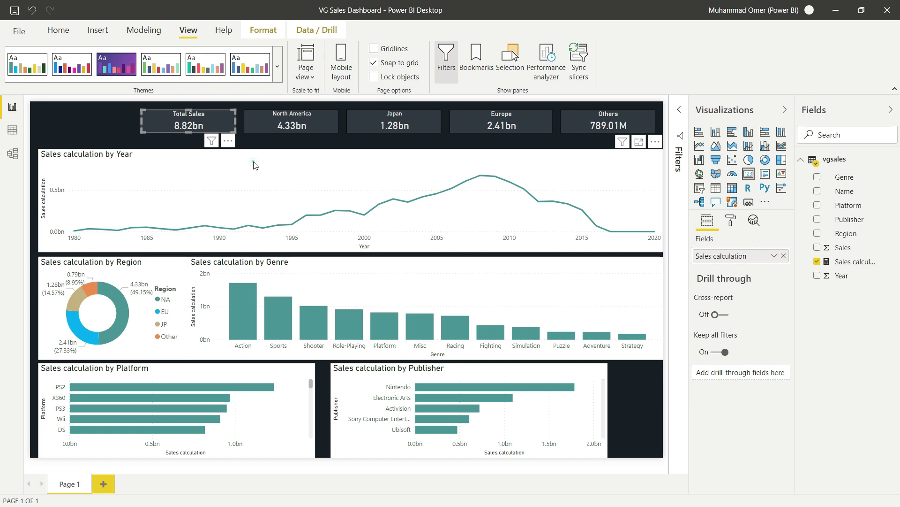
left_click_drag(295, 182, 290, 171)
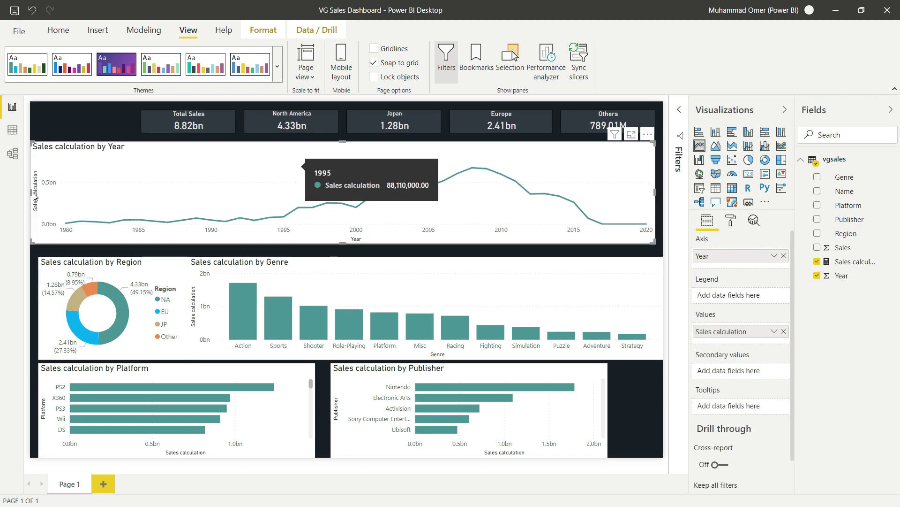
left_click_drag(31, 192, 141, 191)
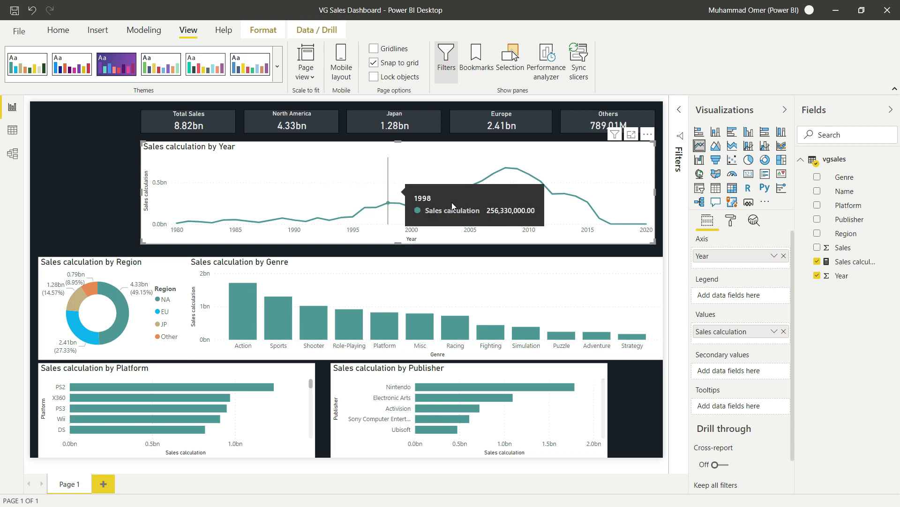
- Set the Year line chart's background to the same color as the cards, 313941, and turn off its title
left_click(730, 221)
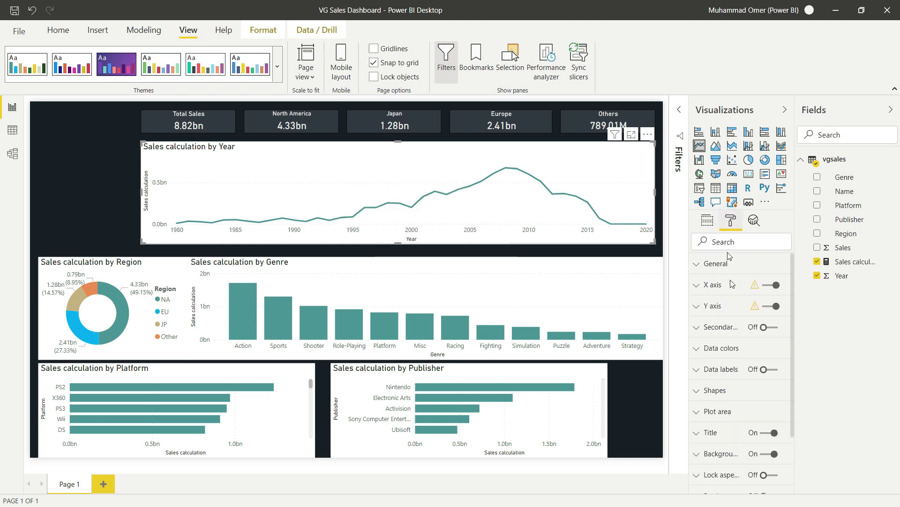
scroll(720, 378, "down", 1)
left_click(719, 376)
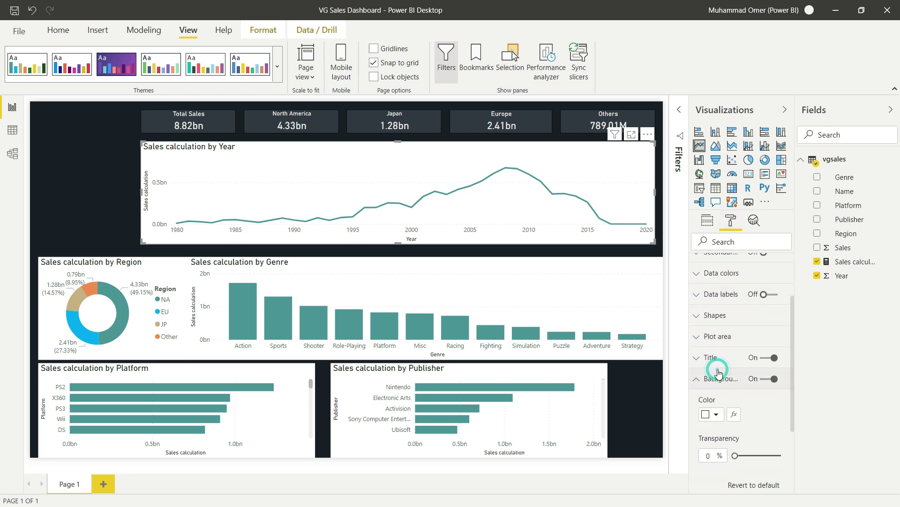
scroll(718, 368, "down", 5)
left_click(715, 306)
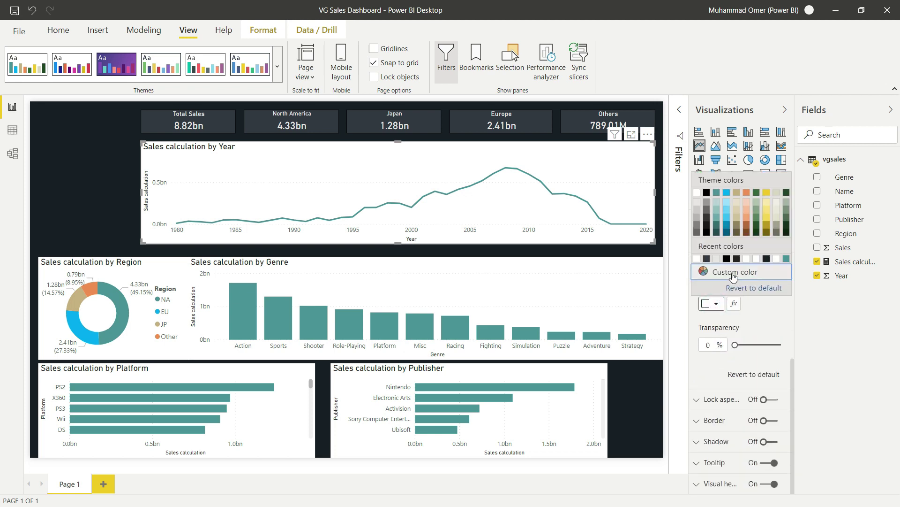
left_click(707, 258)
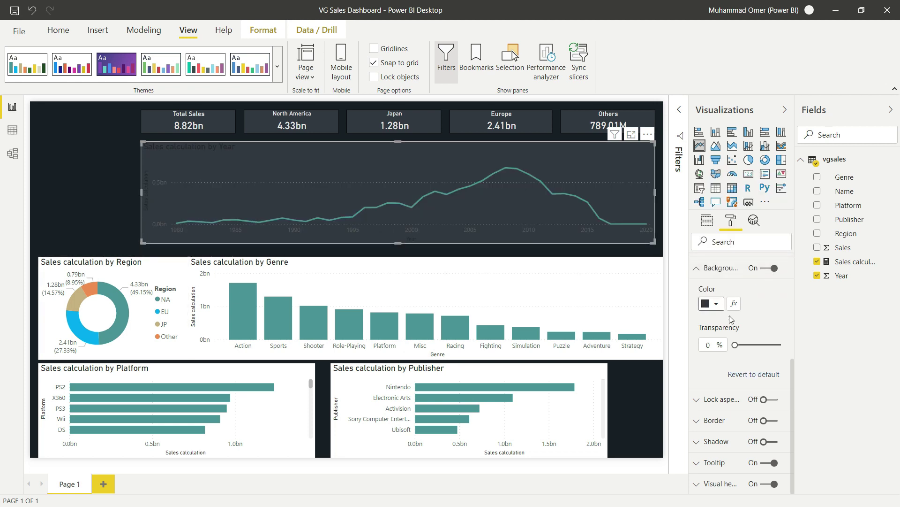
left_click(718, 268)
left_click(765, 358)
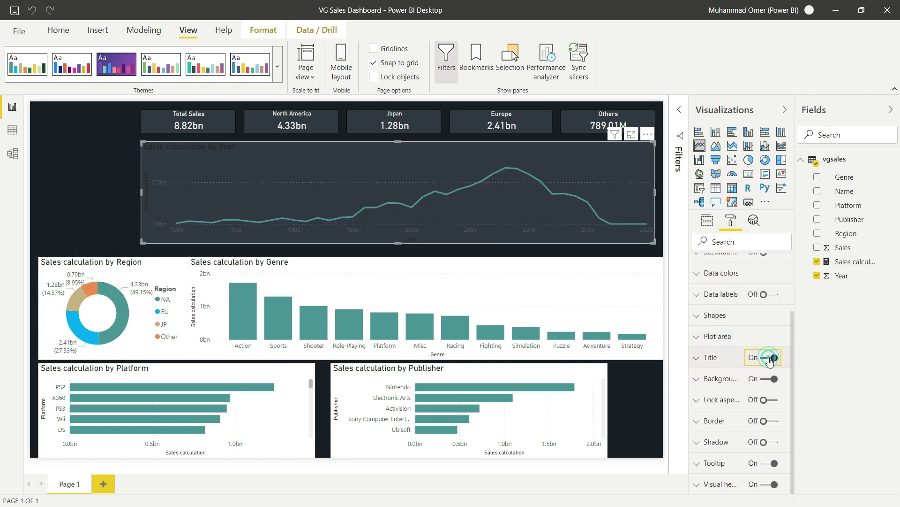
- Set the Y axis label color of the Year line chart to a light gray theme color
scroll(752, 347, "up", 1)
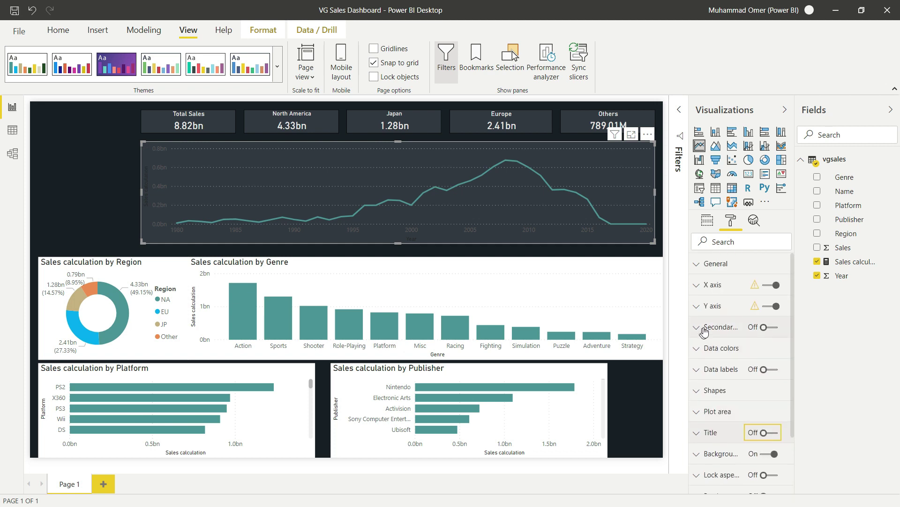
left_click(716, 307)
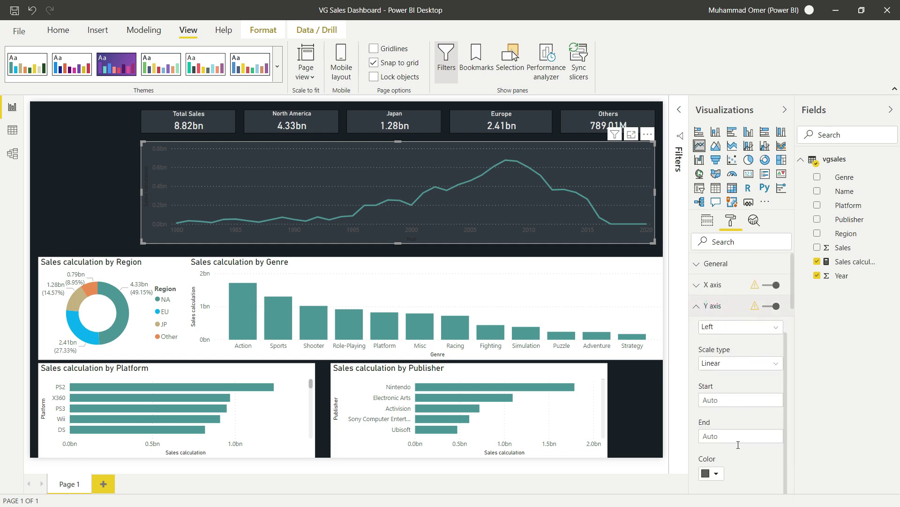
scroll(738, 445, "down", 2)
left_click(712, 415)
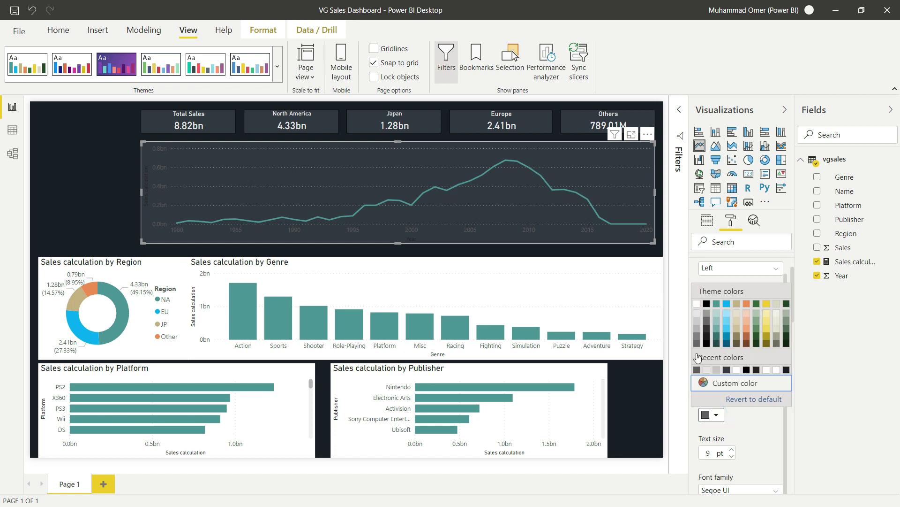
left_click(702, 322)
- Turn off the Y axis gridlines and the Y axis title of the Year line chart
scroll(738, 367, "down", 4)
left_click(727, 364)
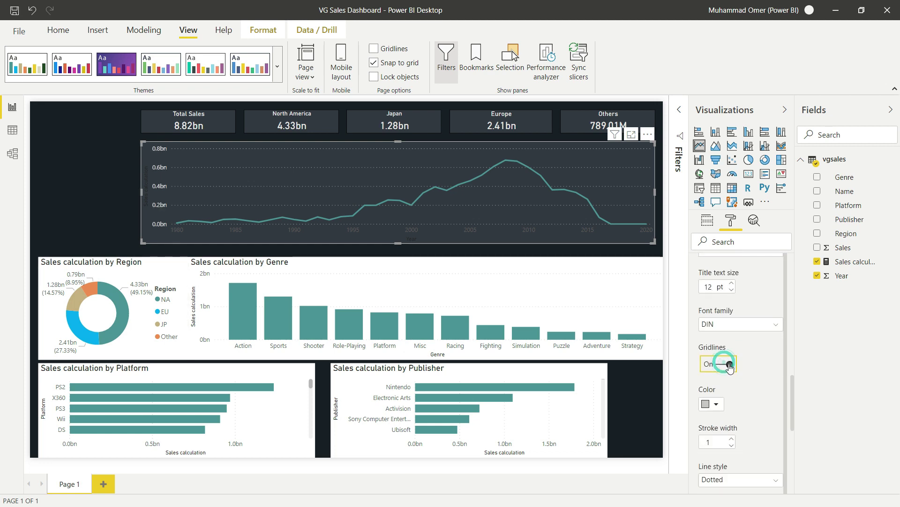
scroll(751, 365, "down", 4)
scroll(759, 368, "up", 5)
scroll(759, 368, "up", 3)
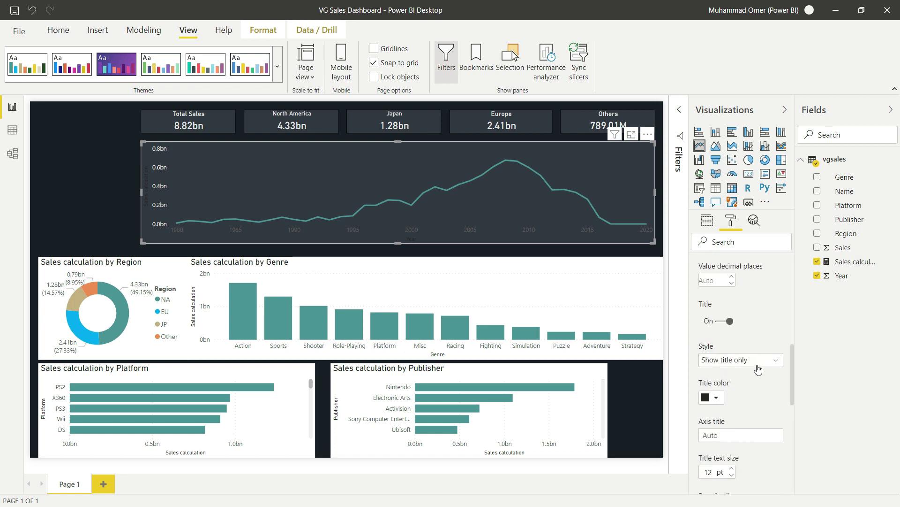
scroll(729, 328, "up", 6)
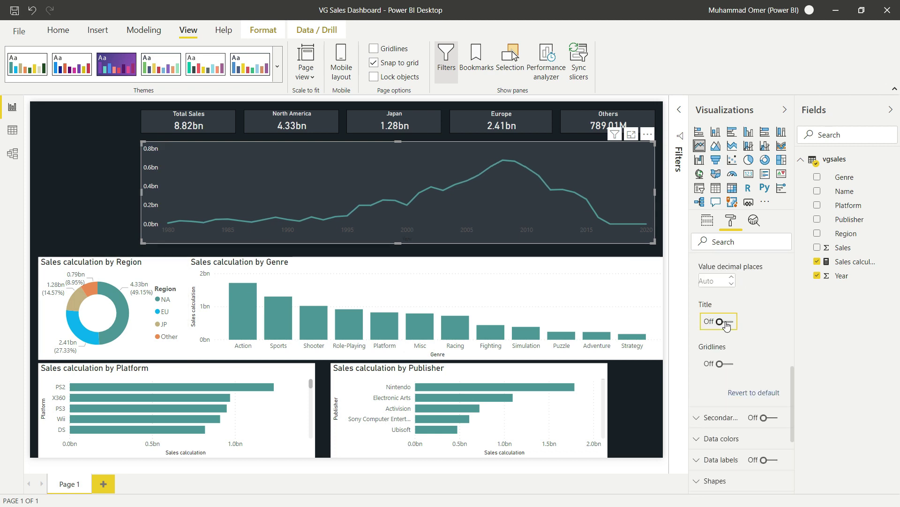
scroll(738, 332, "up", 2)
left_click(717, 308)
- Set the X axis label color of the Year line chart to a light theme color and turn off its X axis title
left_click(710, 289)
scroll(726, 363, "down", 1)
scroll(725, 363, "down", 2)
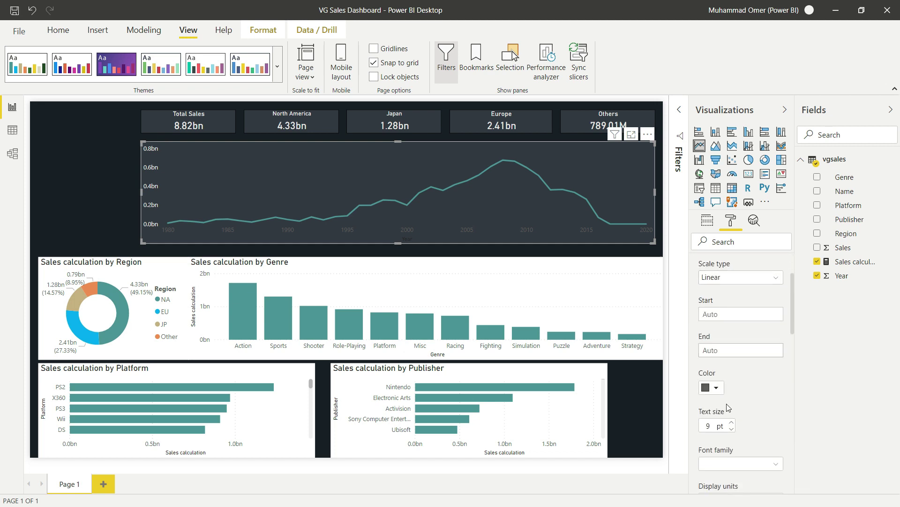
left_click(717, 352)
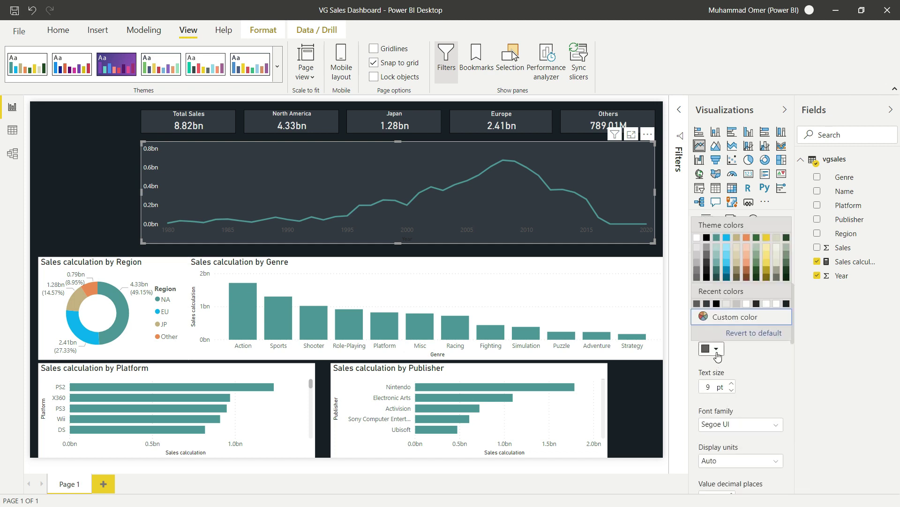
left_click(707, 238)
scroll(728, 318, "down", 6)
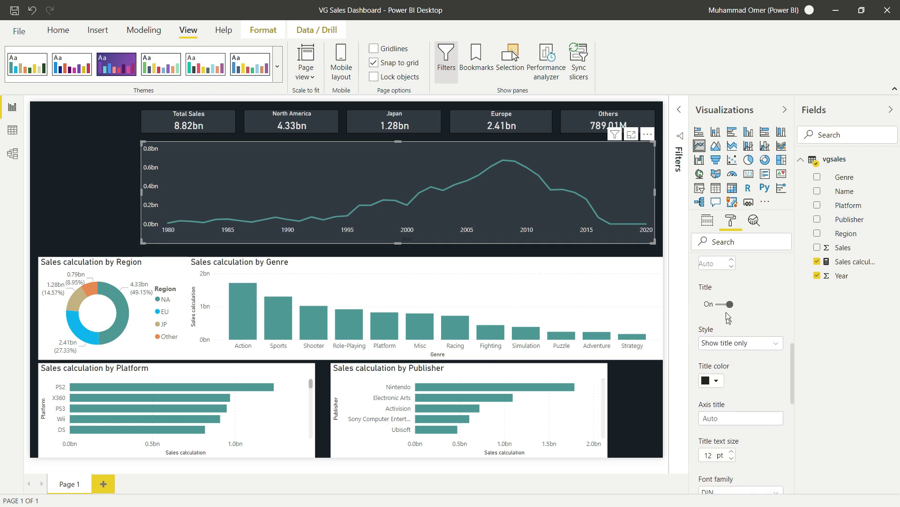
left_click(726, 304)
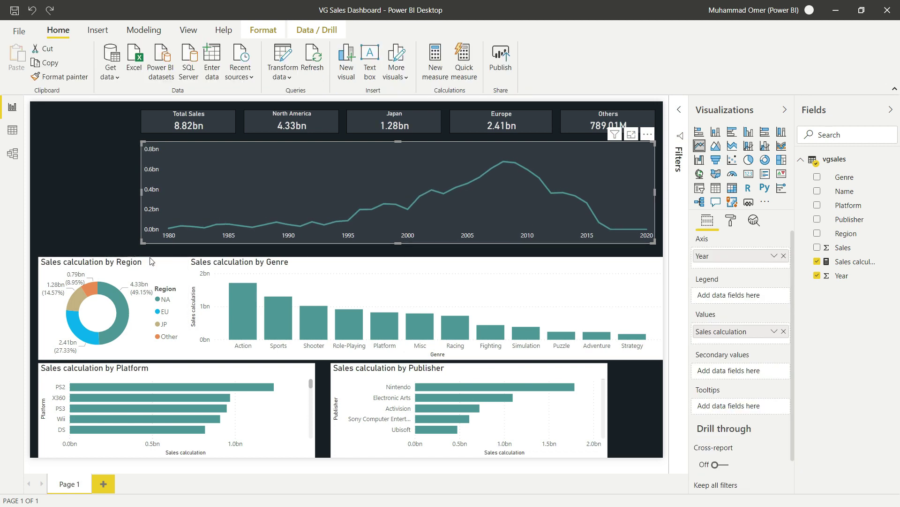
- Arrange the Region donut and Genre column chart side by side beneath the Year line chart, narrowing the Genre chart and matching the line chart's span
left_click(387, 269)
left_click_drag(387, 270, 379, 265)
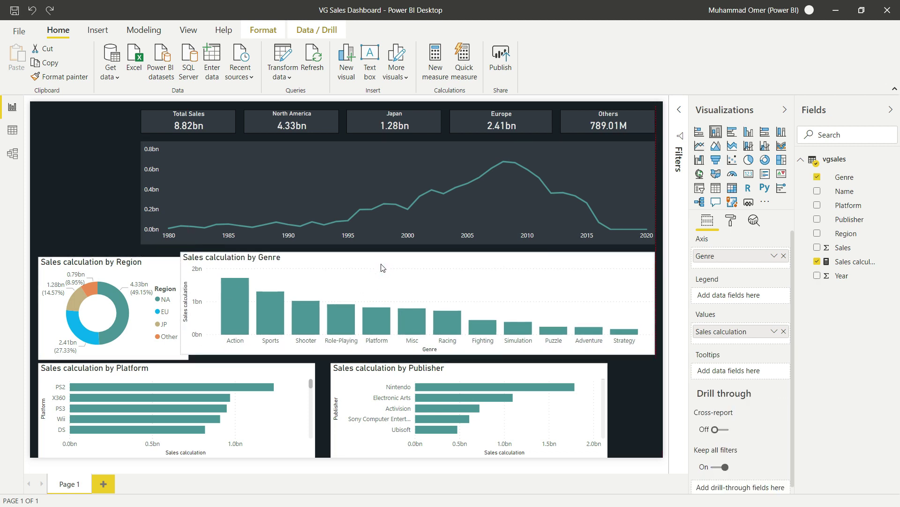
left_click_drag(180, 302, 308, 322)
left_click_drag(103, 261, 211, 266)
left_click_drag(291, 301, 307, 303)
- Align the Platform and Publisher bar charts with the outer edges of the charts above, resizing them to equal widths with a small gap
left_click_drag(423, 369, 470, 369)
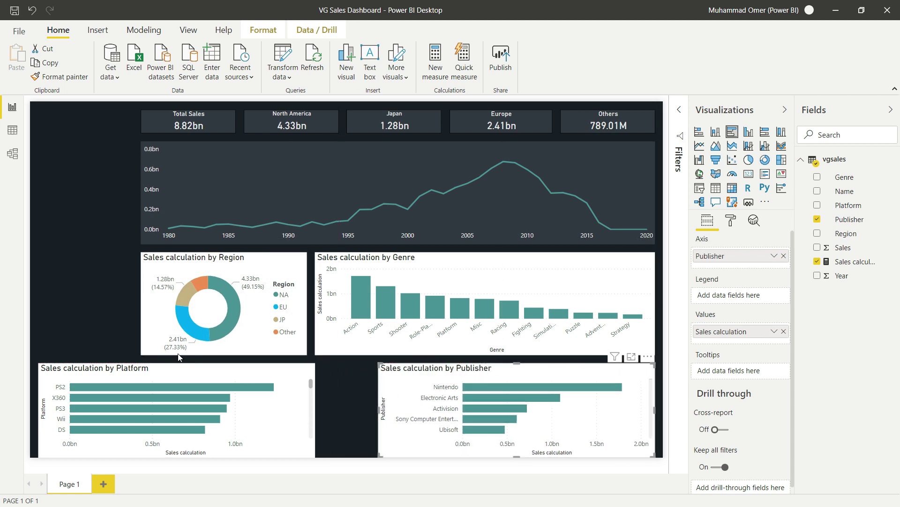
left_click_drag(160, 368, 253, 383)
left_click_drag(417, 412, 394, 412)
left_click(413, 366)
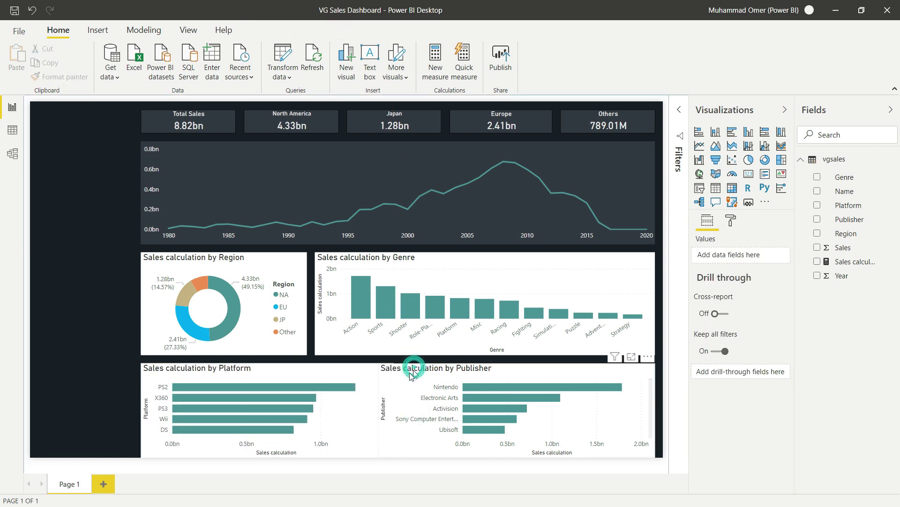
left_click_drag(379, 409, 408, 409)
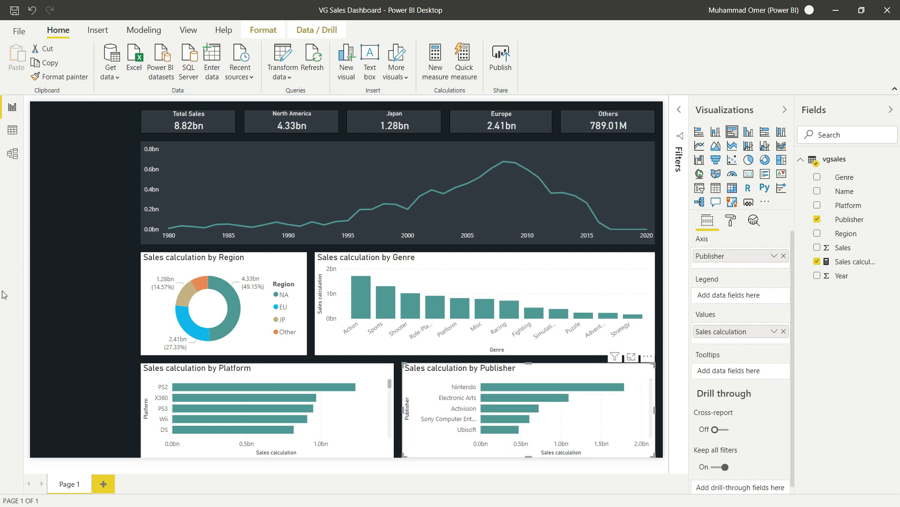
left_click(89, 293)
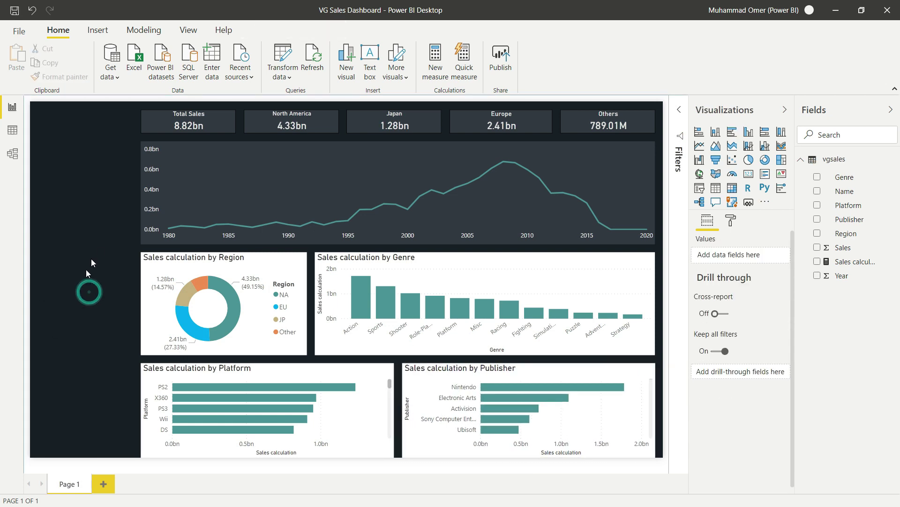
- Copy the Year line chart's formatting to the Genre, Region, Platform and Publisher charts with the Format painter
left_click(181, 152)
left_click(60, 77)
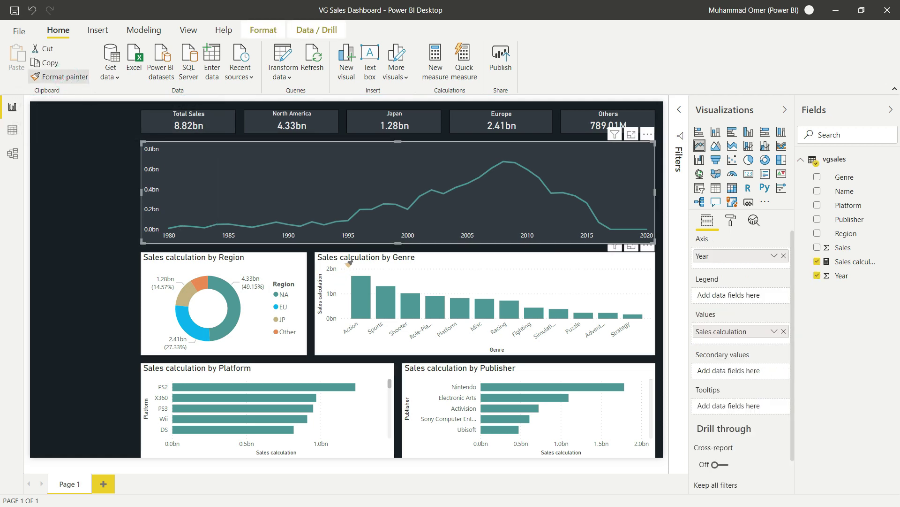
left_click(344, 261)
left_click(57, 77)
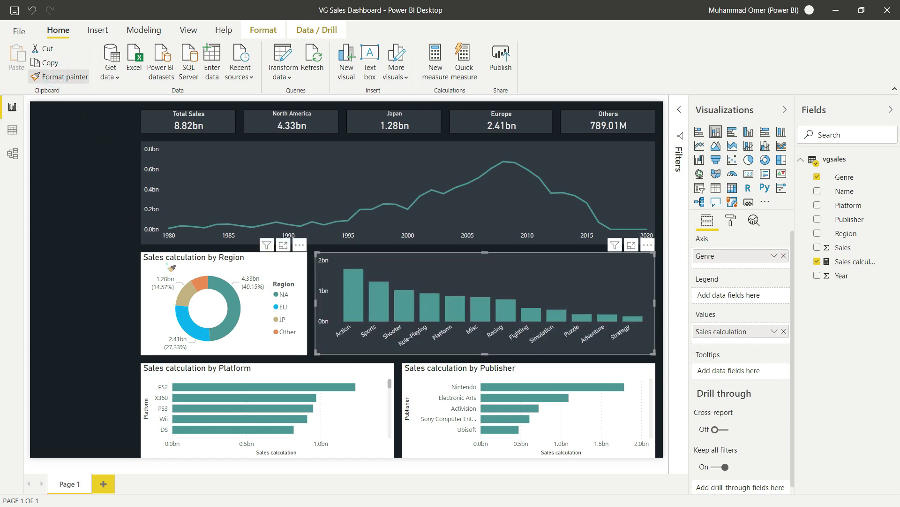
left_click(171, 267)
left_click(68, 77)
left_click(232, 369)
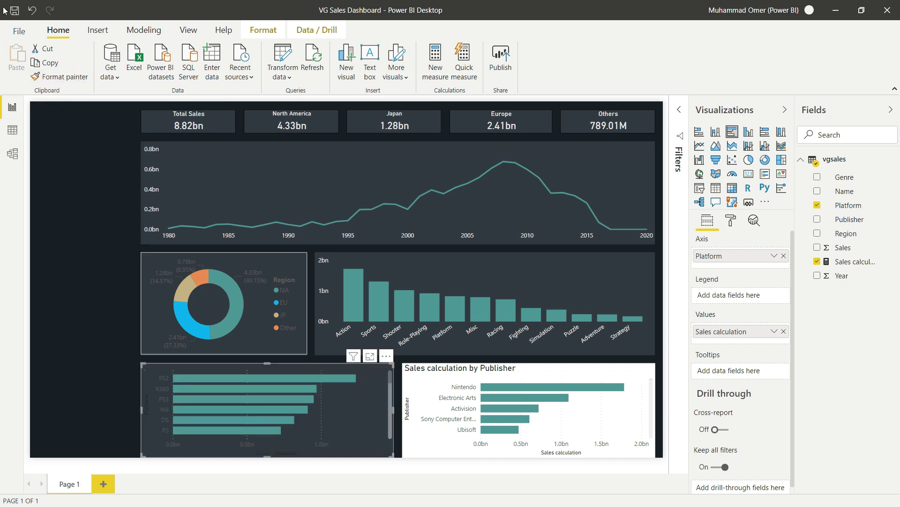
left_click(411, 370)
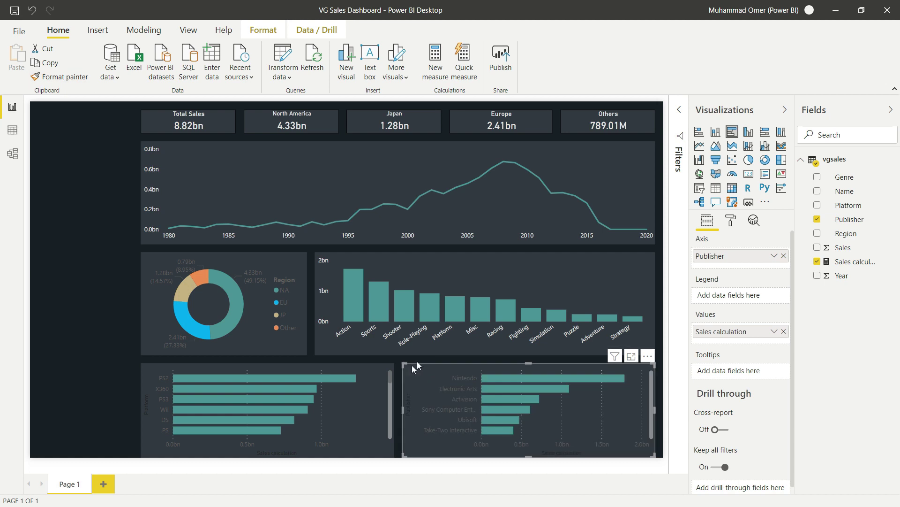
- Turn off the Y axis title of the Platform and Publisher bar charts together
left_click(236, 366)
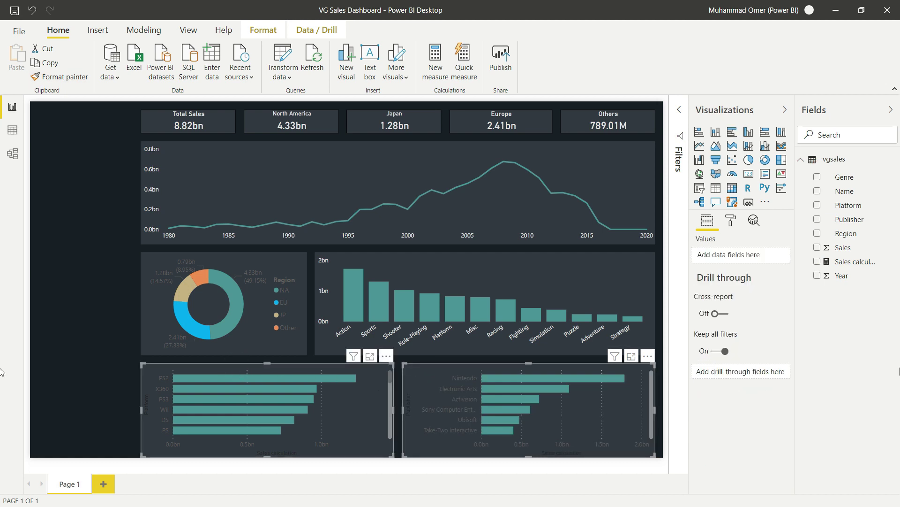
left_click(731, 220)
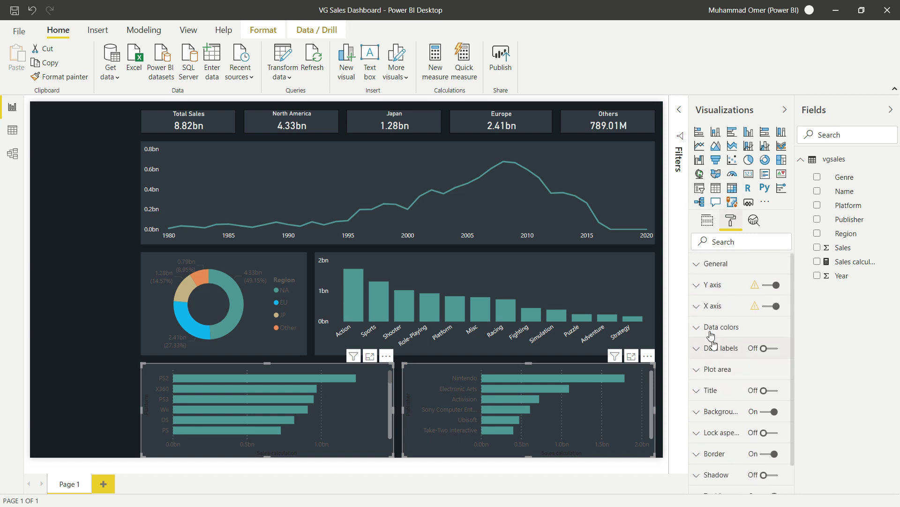
left_click(710, 287)
scroll(725, 382, "down", 5)
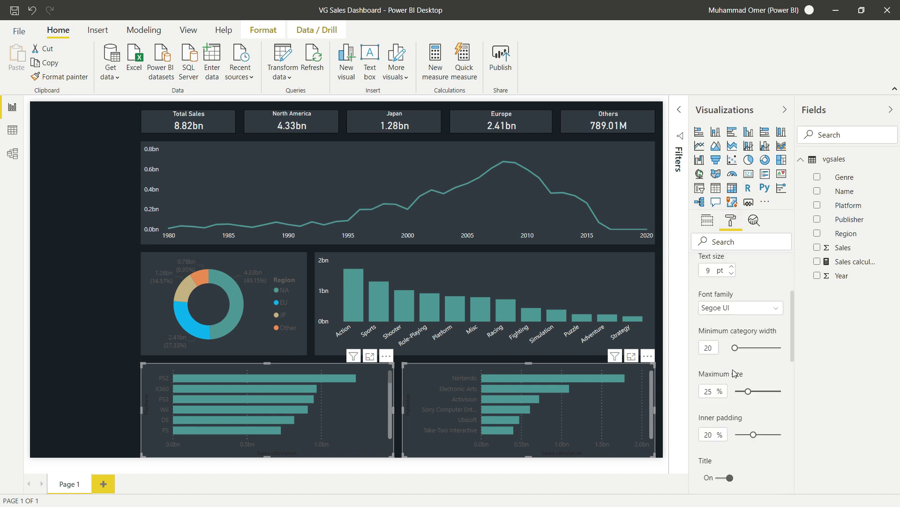
left_click(725, 368)
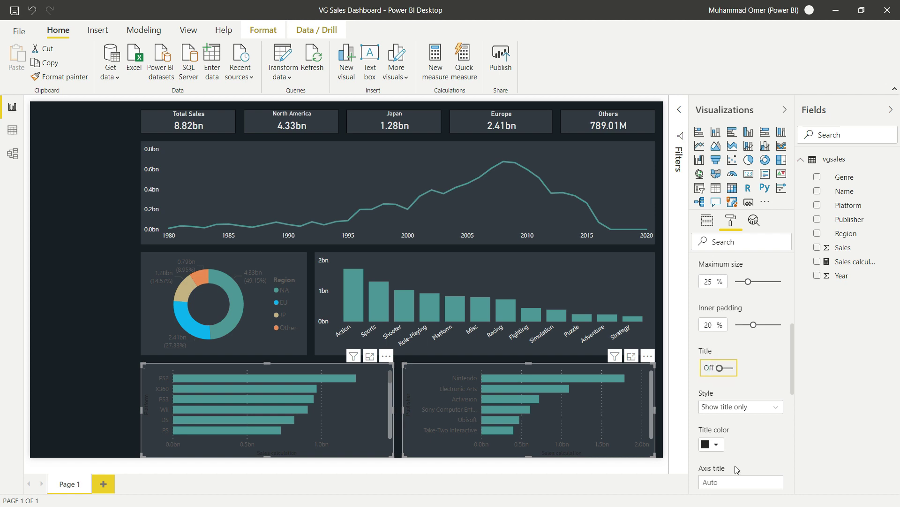
- Set the Y axis label color of both the Platform and Publisher bar charts to a light theme color
scroll(737, 419, "up", 3)
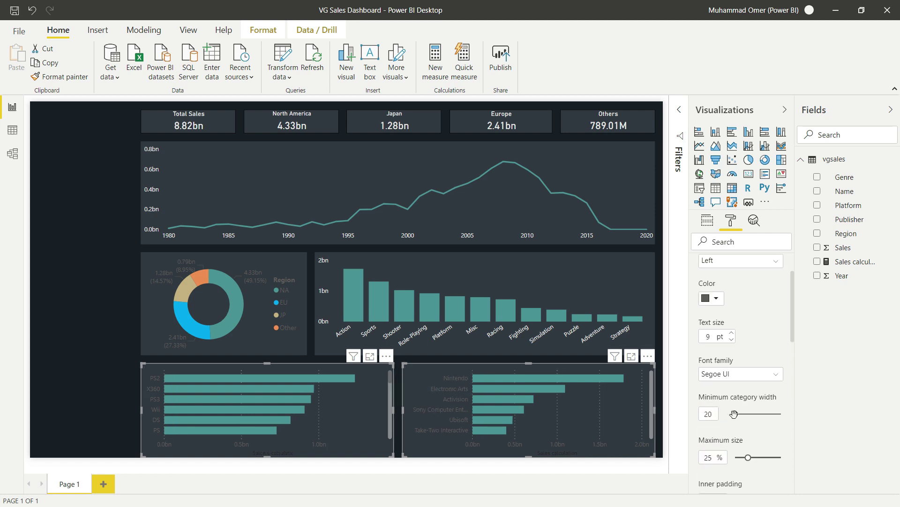
left_click(712, 298)
left_click(698, 335)
scroll(742, 375, "down", 3)
scroll(743, 375, "up", 5)
left_click(704, 285)
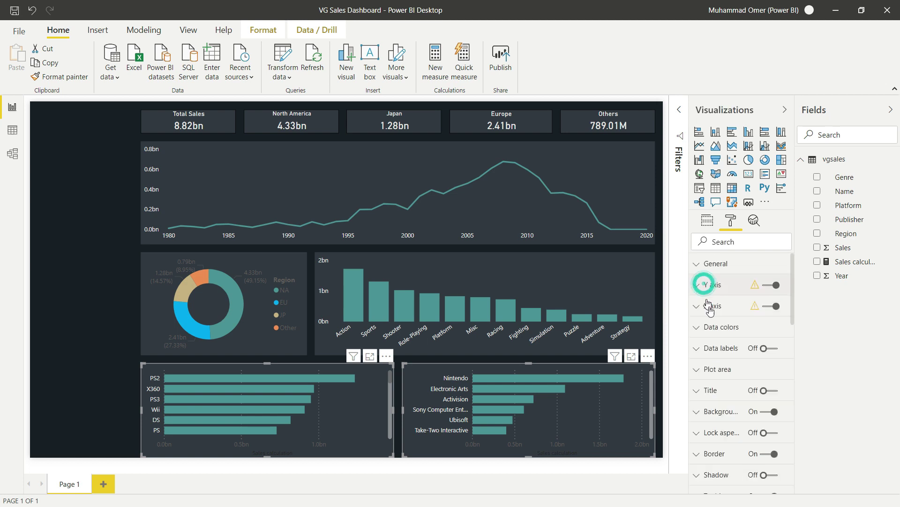
- Turn off the X axis of the Platform and Publisher bar charts and the Y axis of the Genre column chart
left_click(771, 308)
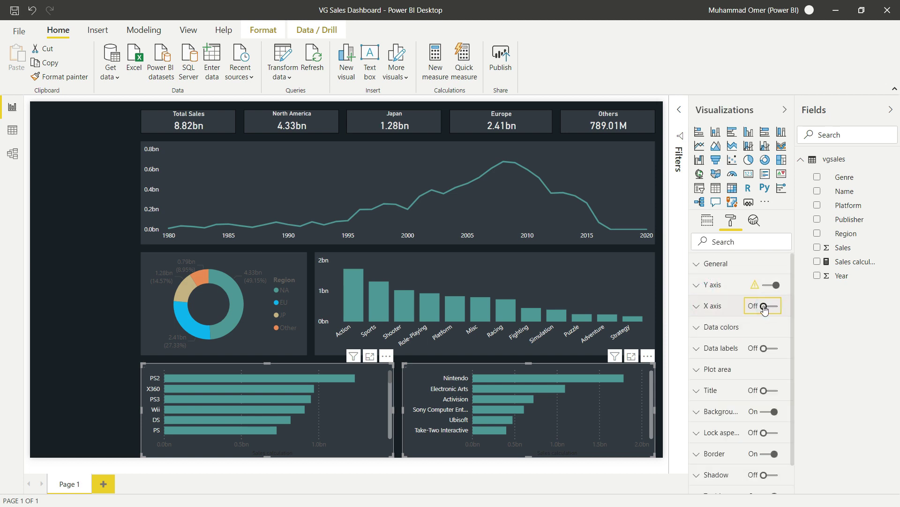
left_click(547, 285)
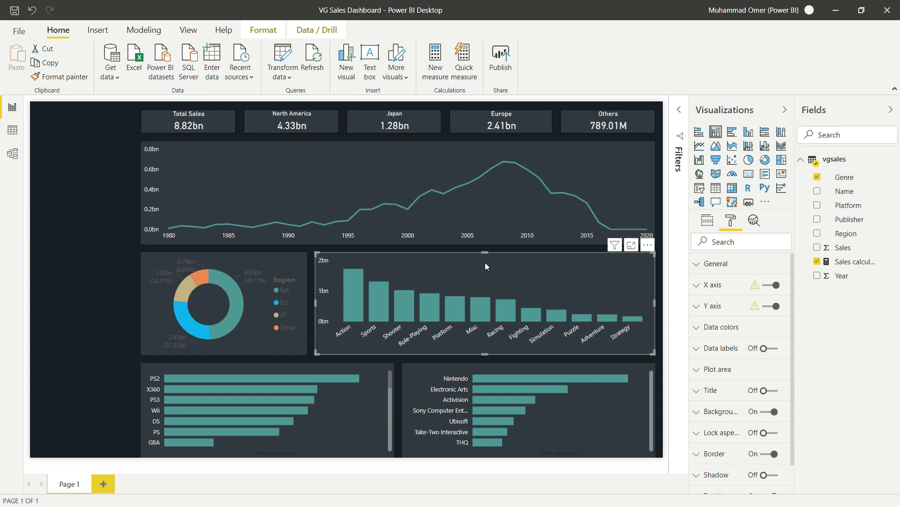
left_click(772, 307)
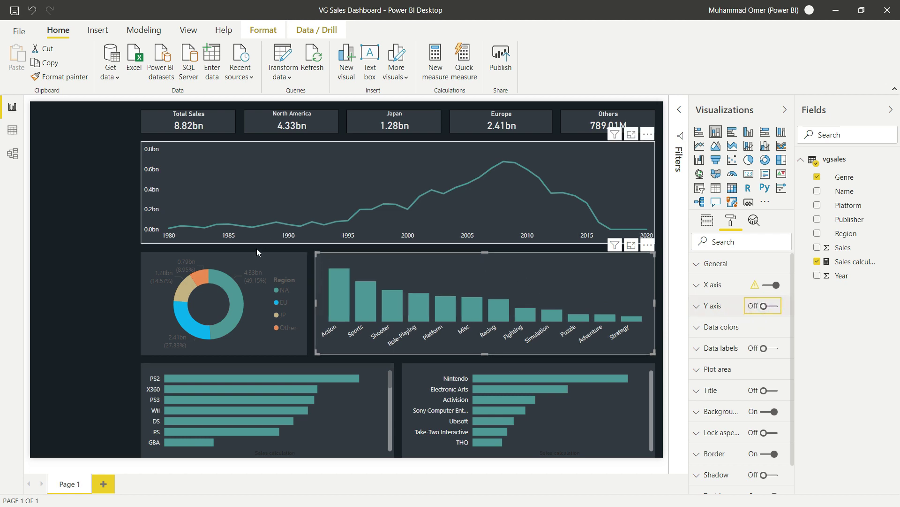
- Set the legend text color of the Region donut chart to a light theme color
left_click(245, 254)
left_click(246, 257)
left_click(727, 286)
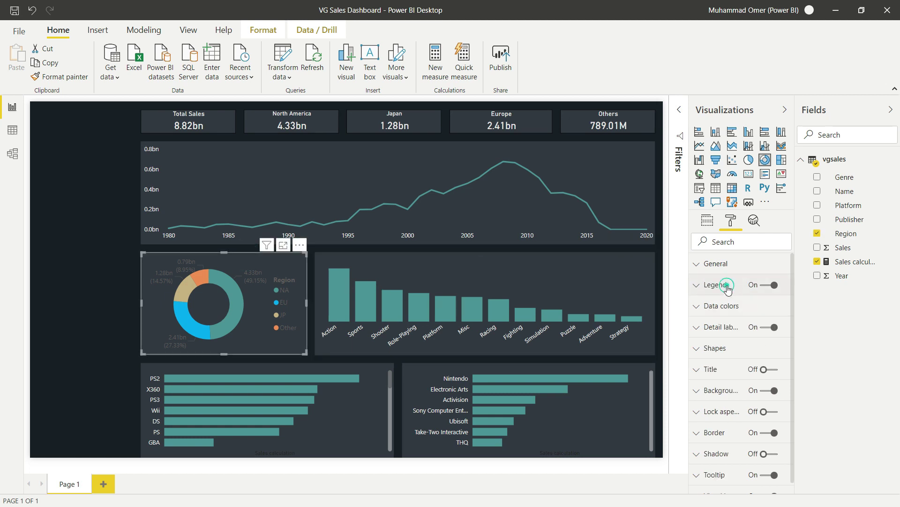
left_click(714, 431)
left_click(713, 434)
left_click(714, 435)
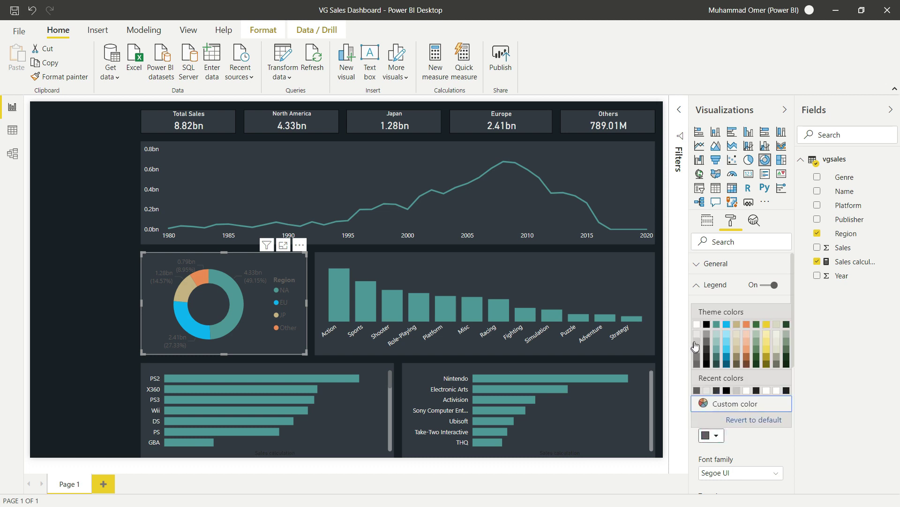
left_click(712, 293)
left_click(713, 285)
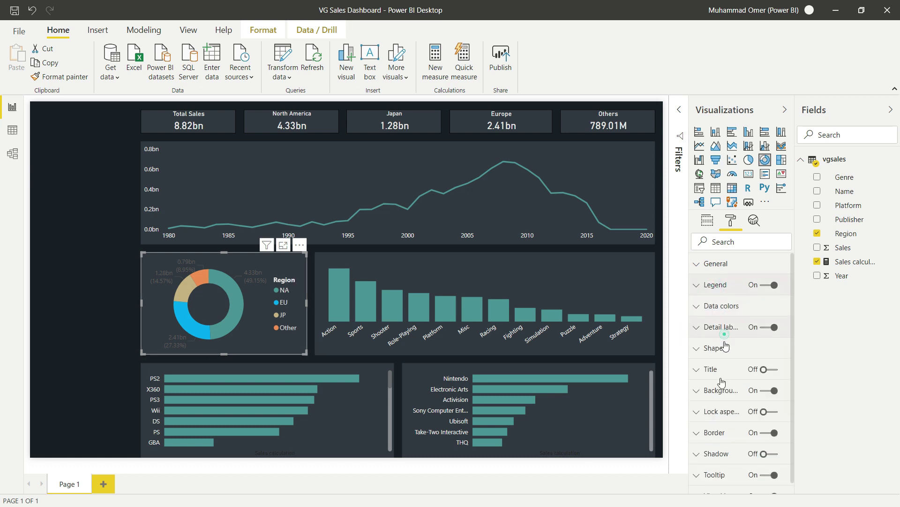
- Set the detail label color of the Region donut chart to a light gray theme color
left_click(721, 319)
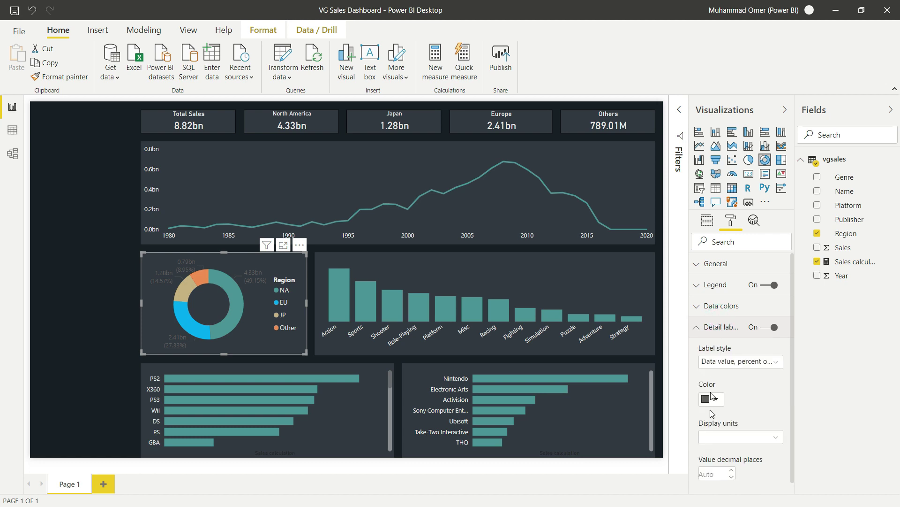
left_click(710, 398)
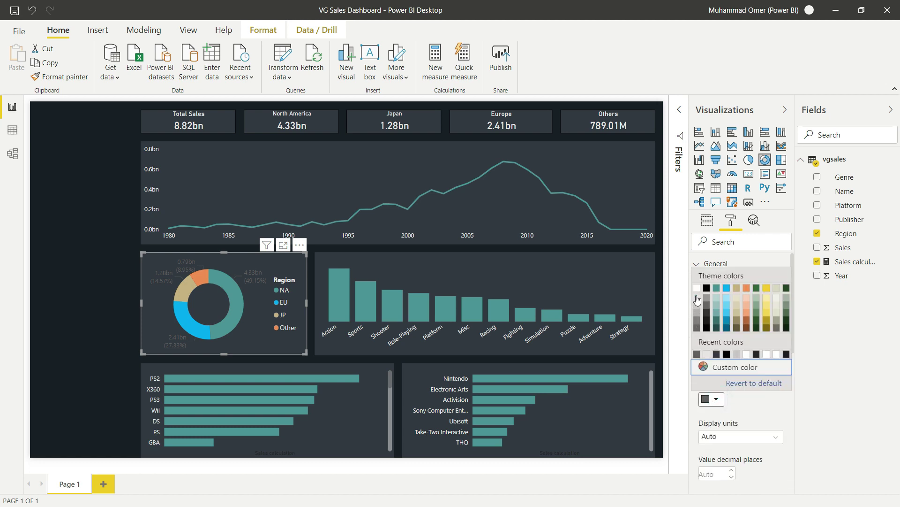
left_click(697, 288)
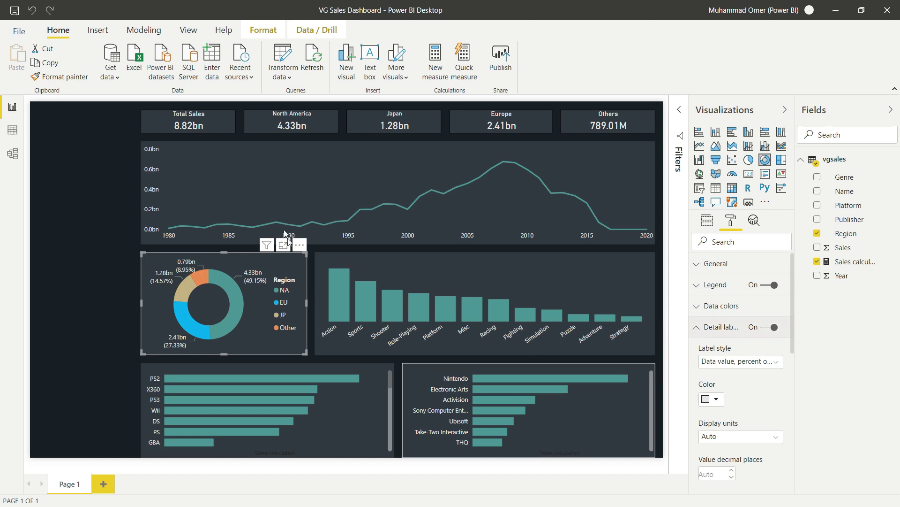
- Set the height of the Year line chart to 180
left_click(171, 165)
left_click(717, 271)
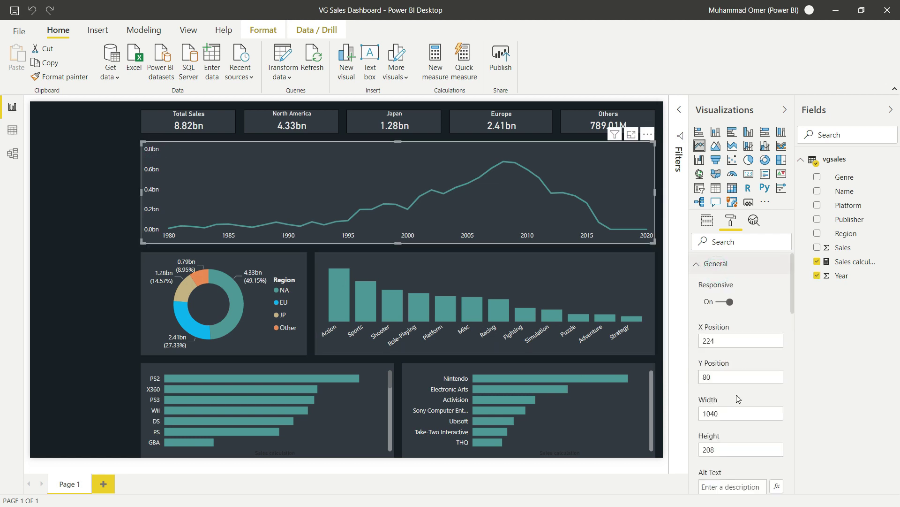
double_click(734, 449)
type("180")
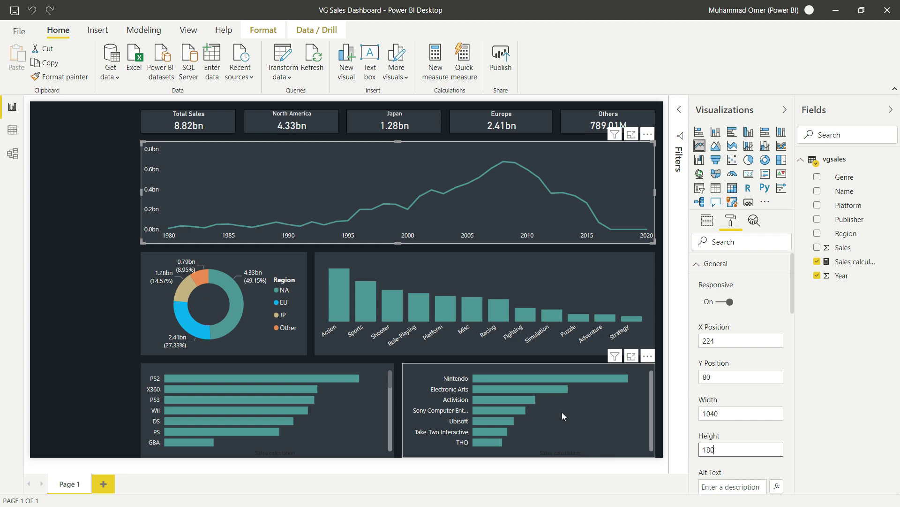
key("Return")
- Set the height of the Region donut chart to 180
left_click(176, 271)
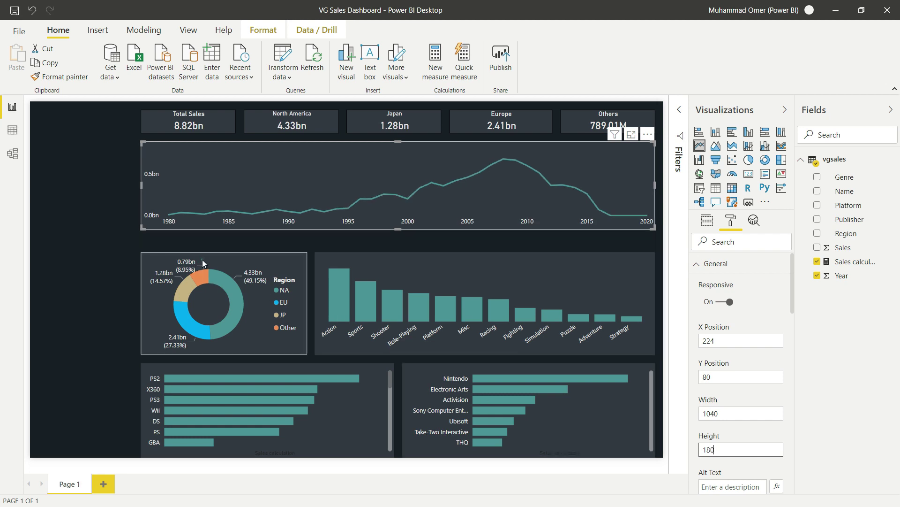
left_click(725, 372)
double_click(724, 408)
type("180")
key("Return")
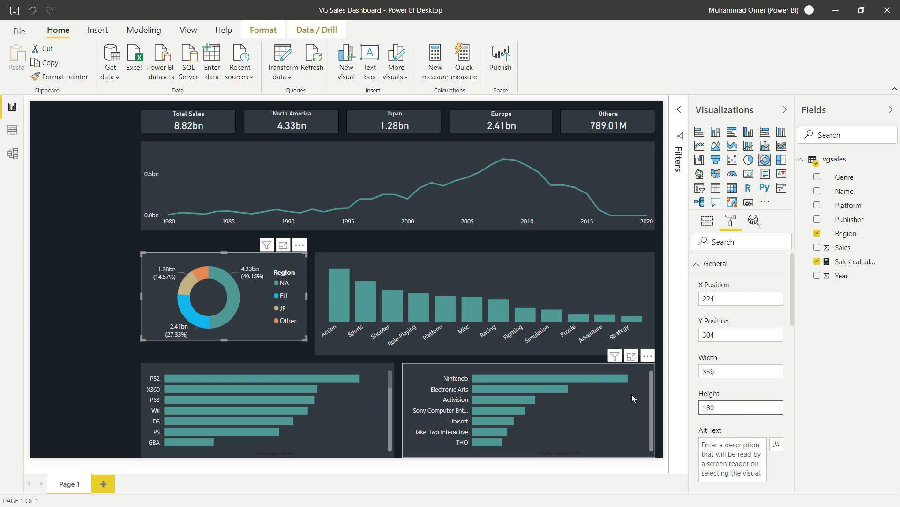
- Set the height of the Genre column chart to 180
left_click(386, 258)
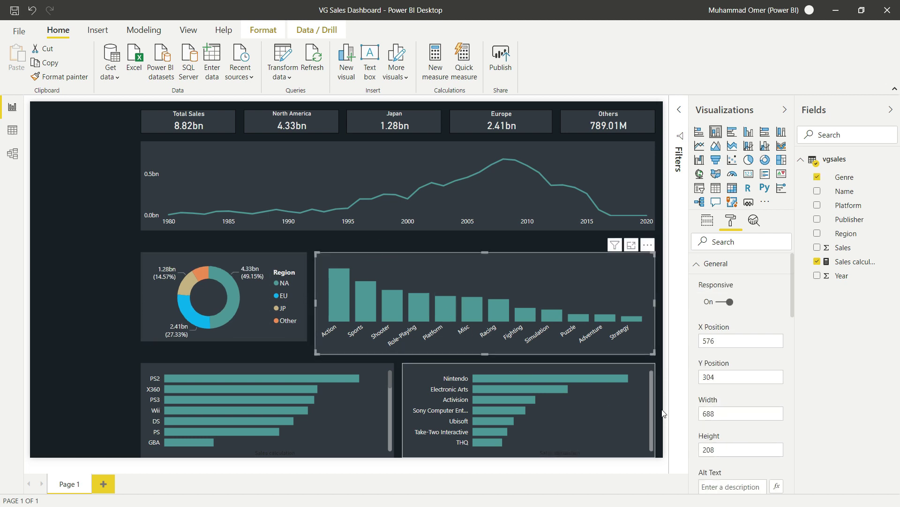
double_click(729, 449)
type("180")
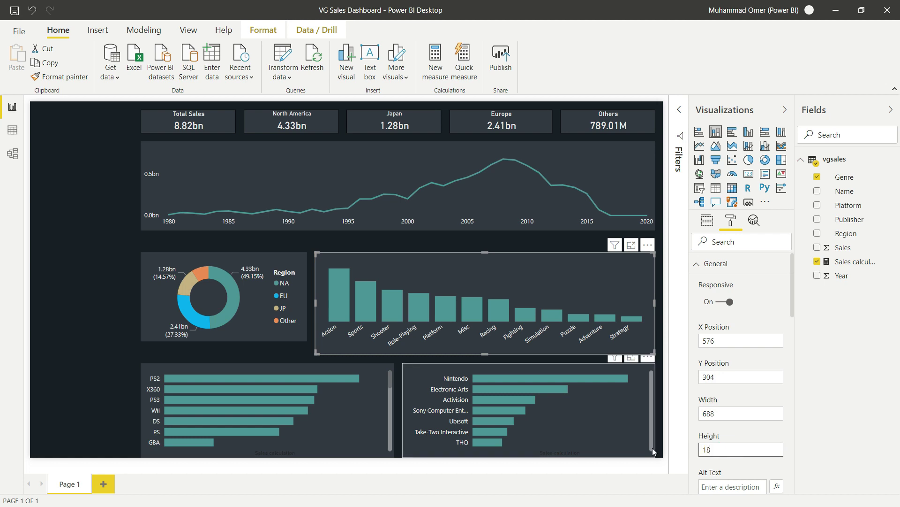
- Set the height of both the Platform and Publisher bar charts to 180
left_click_drag(76, 357, 668, 471)
left_click_drag(734, 212, 731, 219)
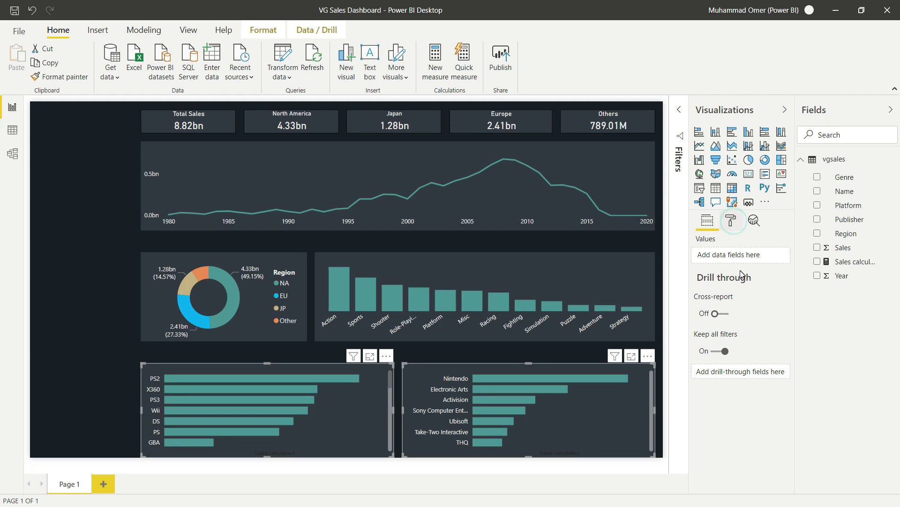
left_click(731, 220)
left_click(724, 264)
double_click(732, 449)
type("1")
key("Return")
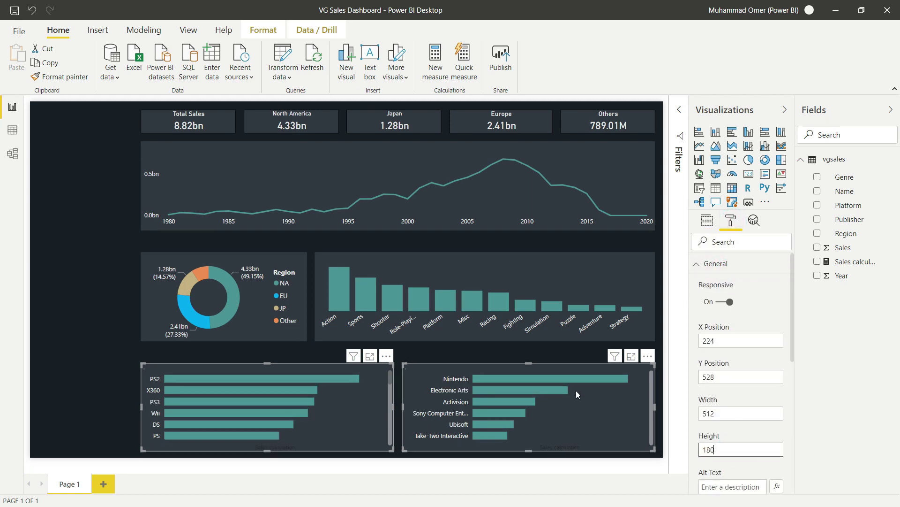
left_click(83, 217)
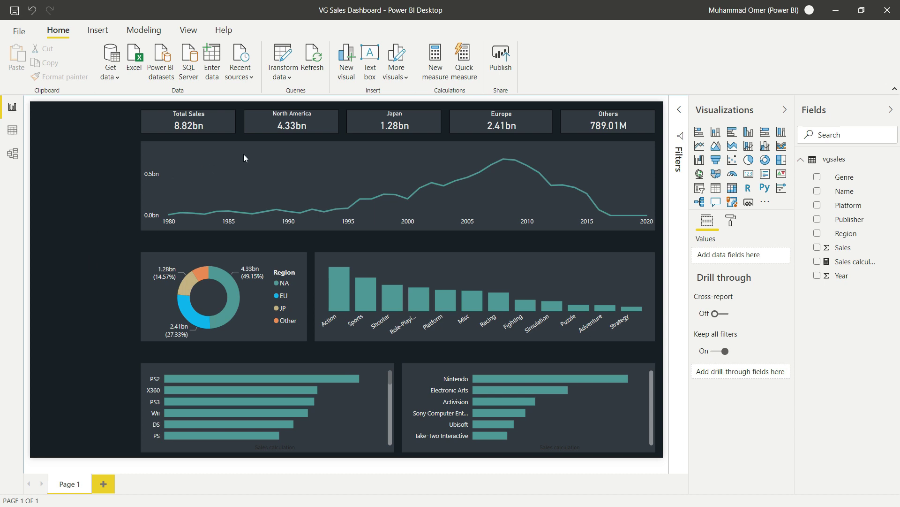
- Add a text box reading "Sales by region", shrink it to a heading and place it directly above the Region donut chart
left_click(371, 58)
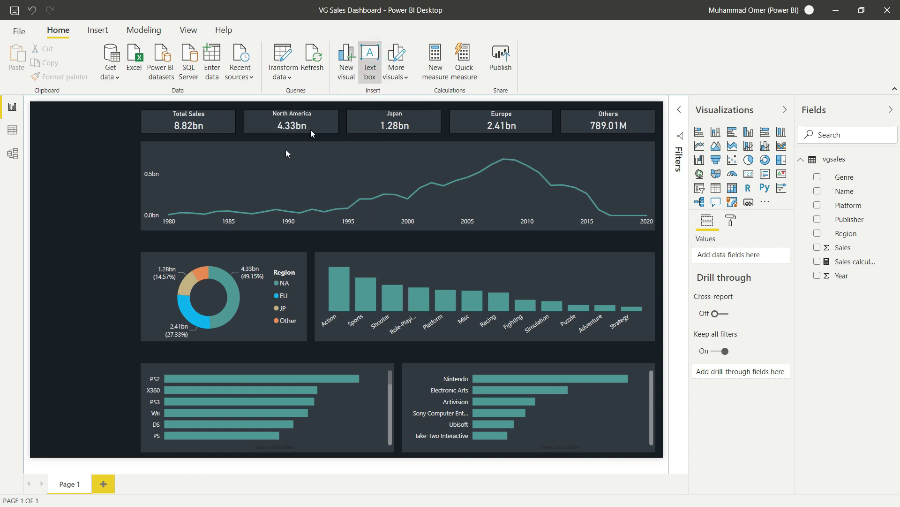
left_click(105, 204)
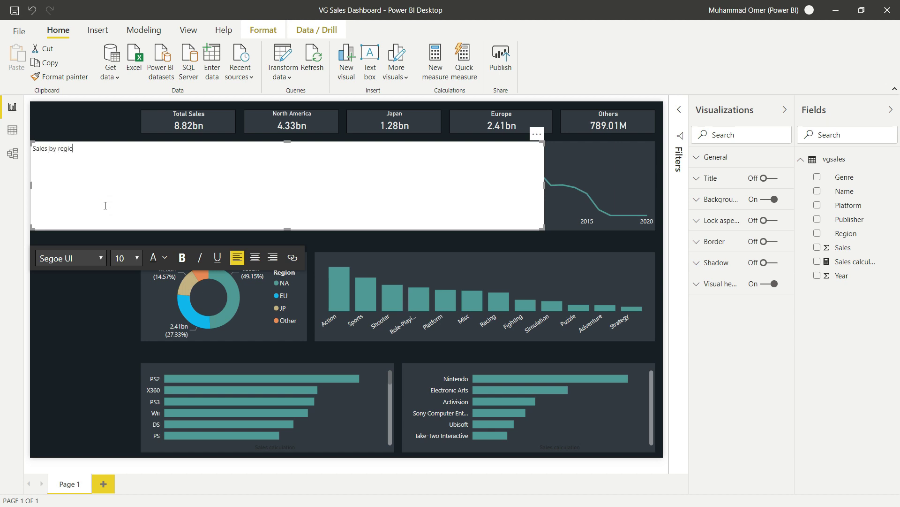
left_click_drag(544, 229, 210, 250)
left_click(192, 241)
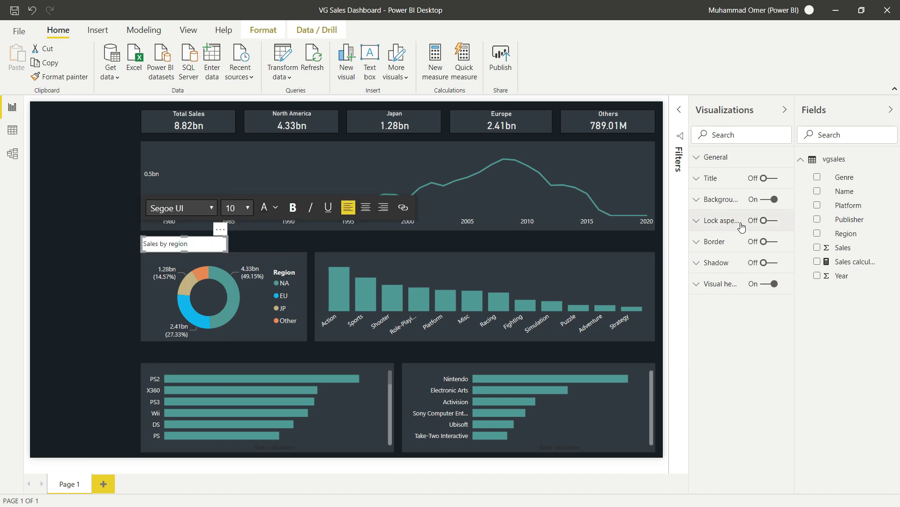
- Turn off the background of the "Sales by region" text box and color its text white
left_click(769, 199)
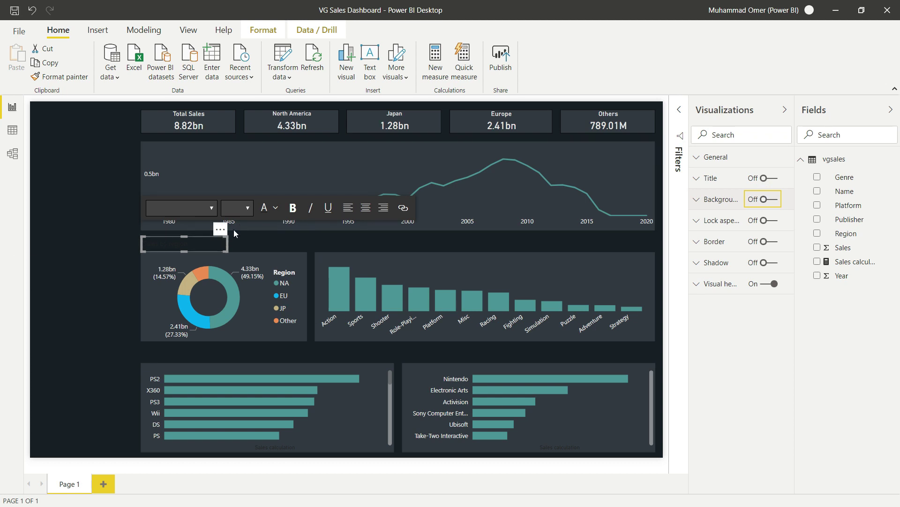
key("ctrl+a")
left_click(275, 207)
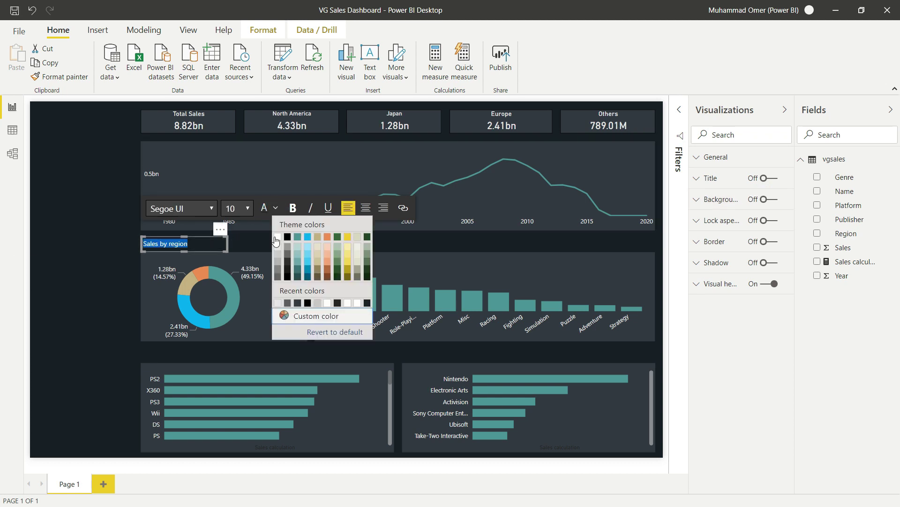
left_click(275, 237)
left_click(84, 278)
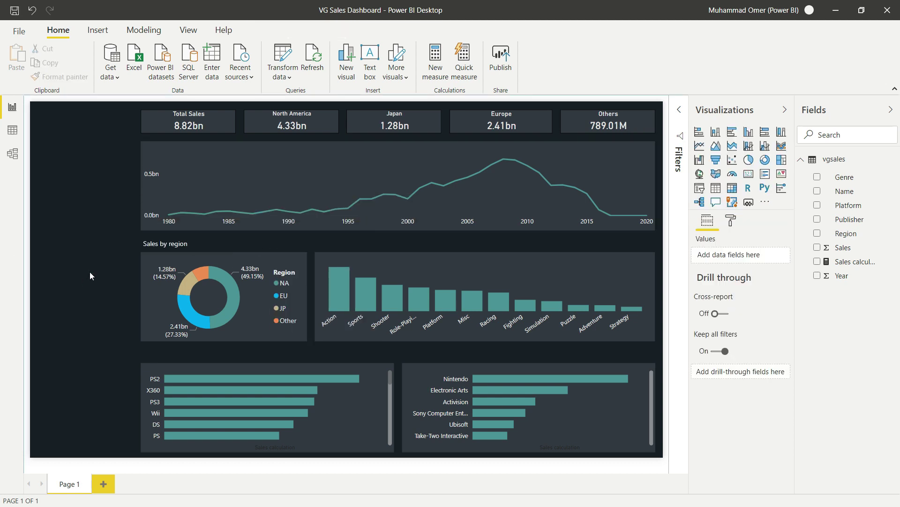
- Place copies of the "Sales by region" heading above the Genre, Platform and Publisher charts, aligned with each chart's left edge
left_click(193, 238)
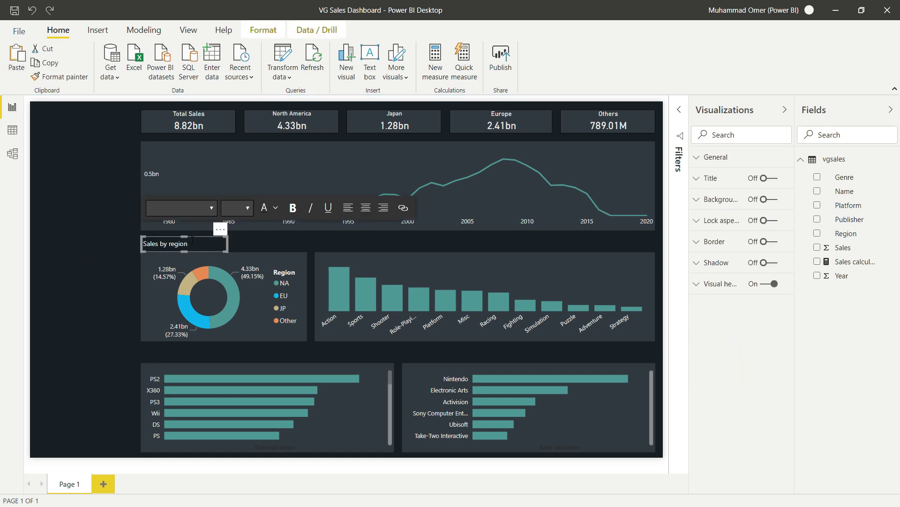
key("ctrl+v")
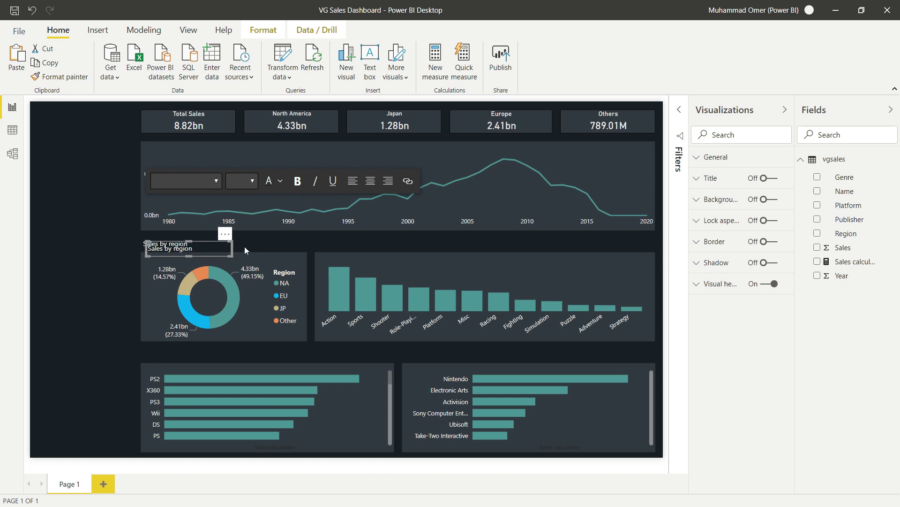
left_click_drag(219, 247, 375, 237)
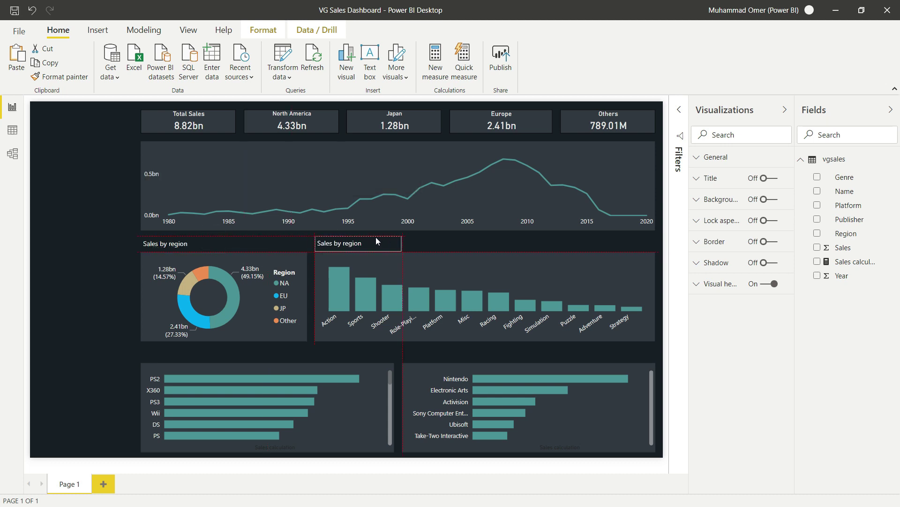
key("ctrl+v")
left_click_drag(199, 240, 196, 350)
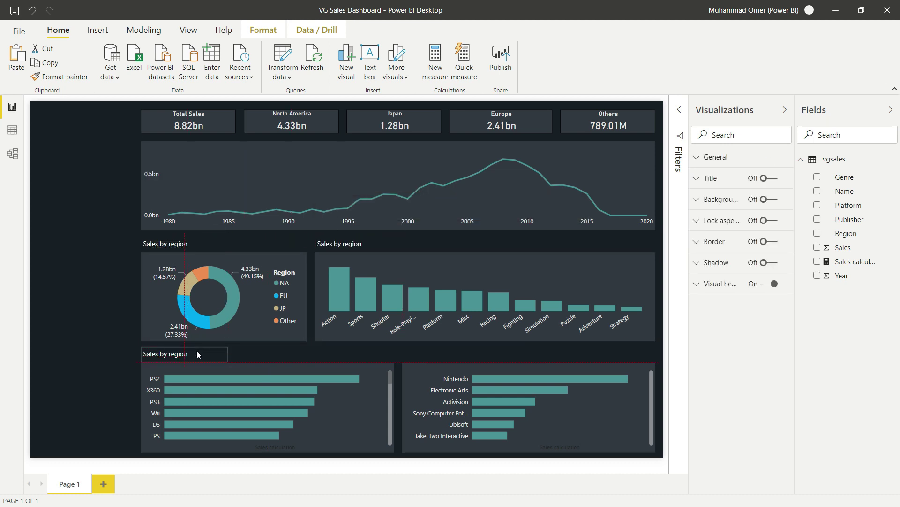
key("ctrl+v")
left_click_drag(197, 240, 459, 352)
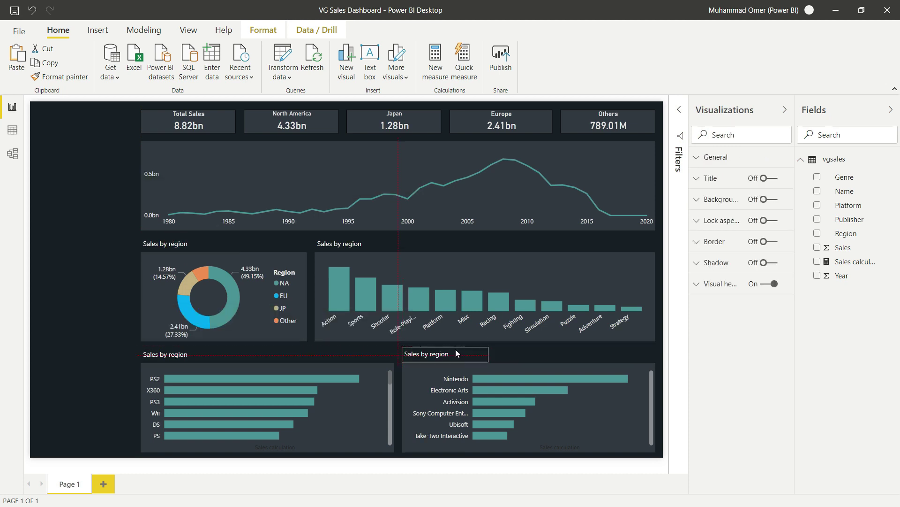
- Change the heading above the Genre chart to "Sales by genre" and the one above the Platform chart to "Most selling platform"
double_click(352, 243)
type("genre")
left_click(179, 352)
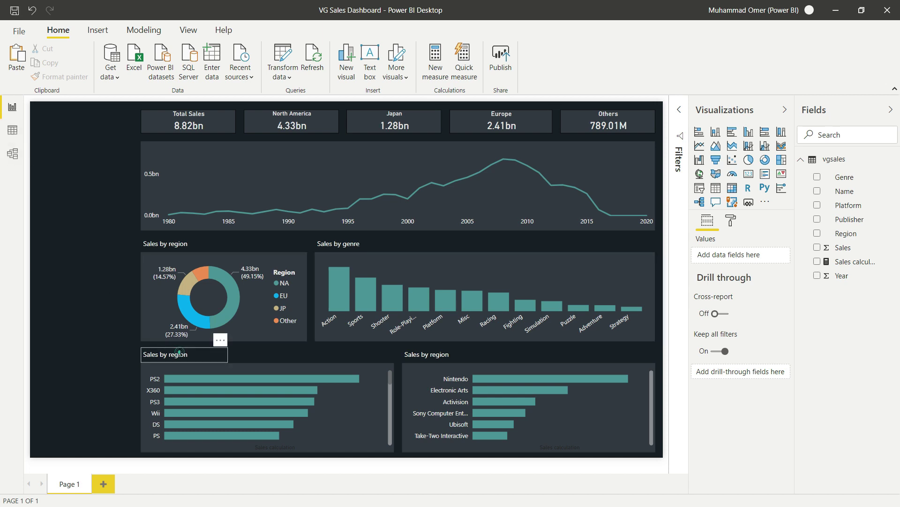
triple_click(179, 353)
type("Most selling platform")
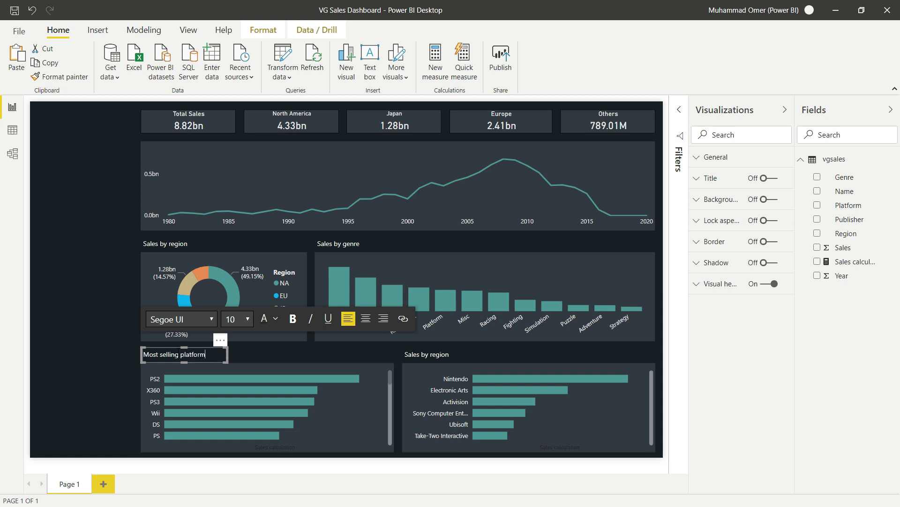
- Change the heading above the Publisher chart to "Most selling publisher"
left_click(424, 355)
triple_click(423, 355)
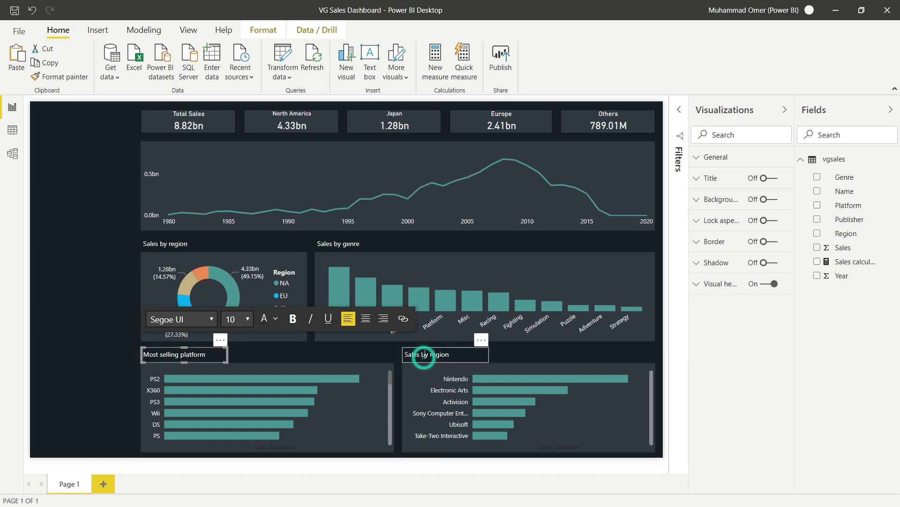
type("Most selling publisher")
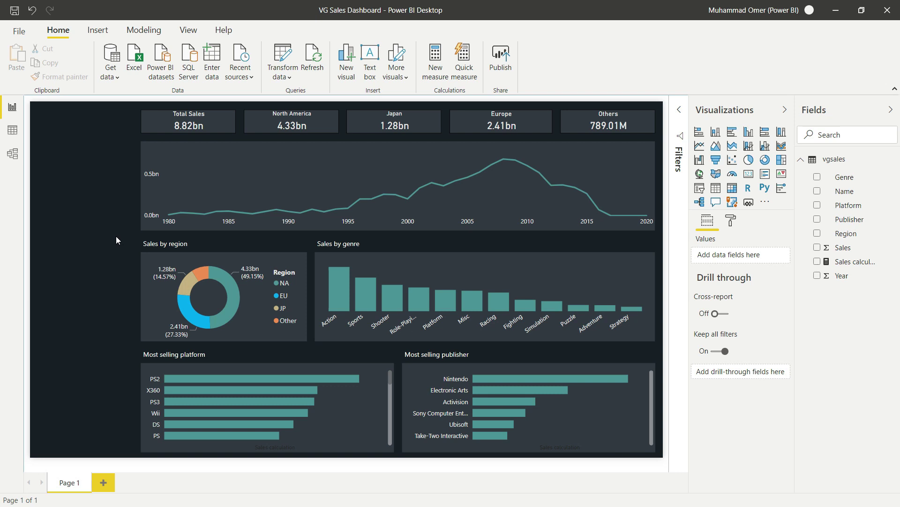
- Insert an oval shape, resize it to a circle in the empty area beside the Year line chart, and open its fill settings
left_click(97, 30)
left_click(332, 76)
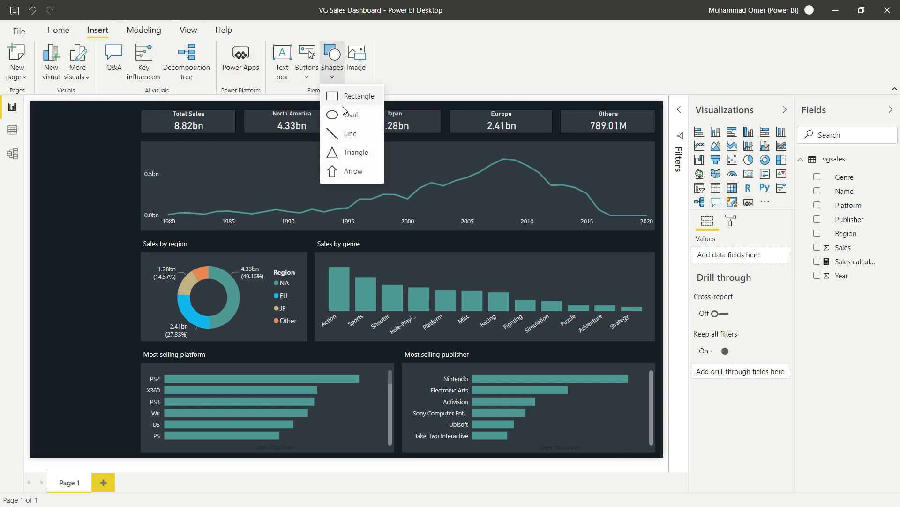
left_click(345, 119)
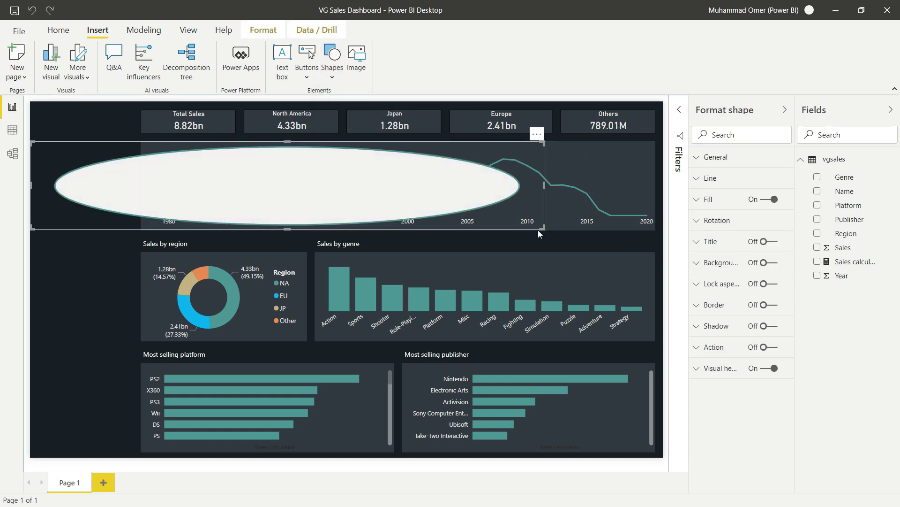
left_click_drag(540, 228, 136, 246)
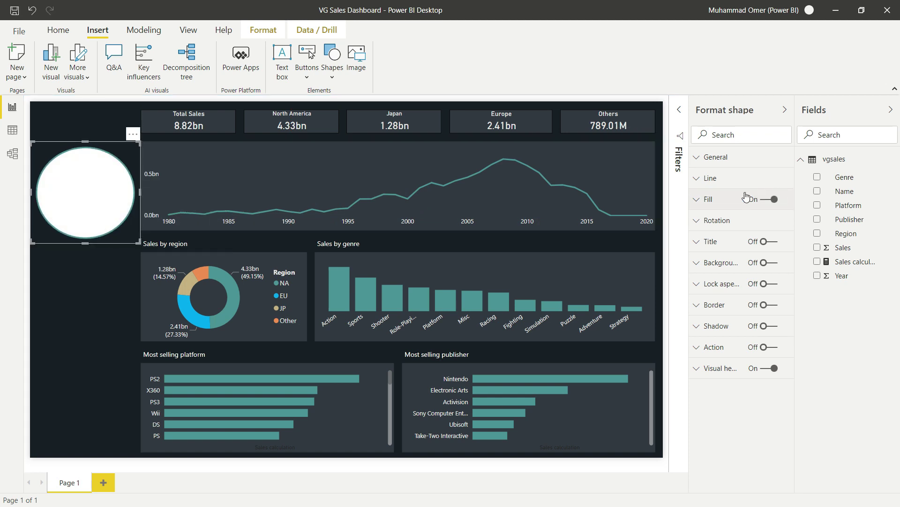
left_click(711, 199)
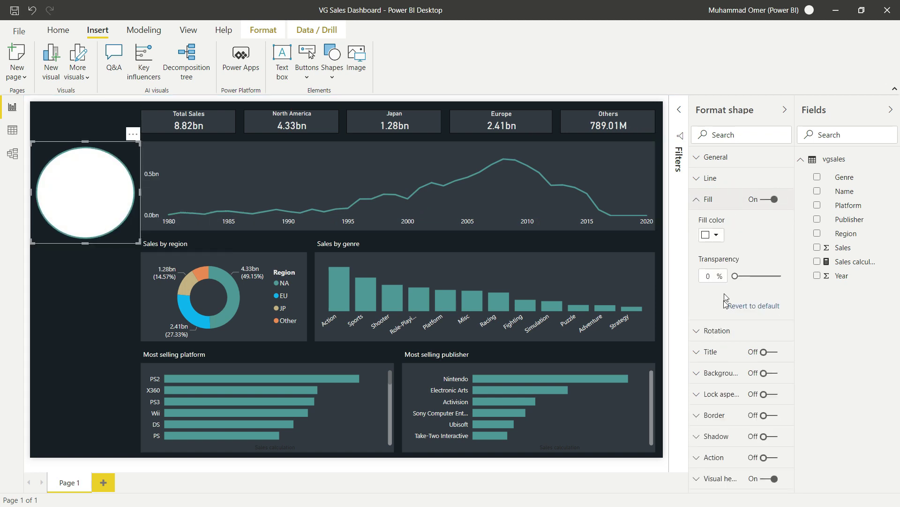
- Set the circle's fill and outline to the visuals' dark grey, and move it up to align with the summary cards' upper edge
left_click(712, 235)
left_click(708, 334)
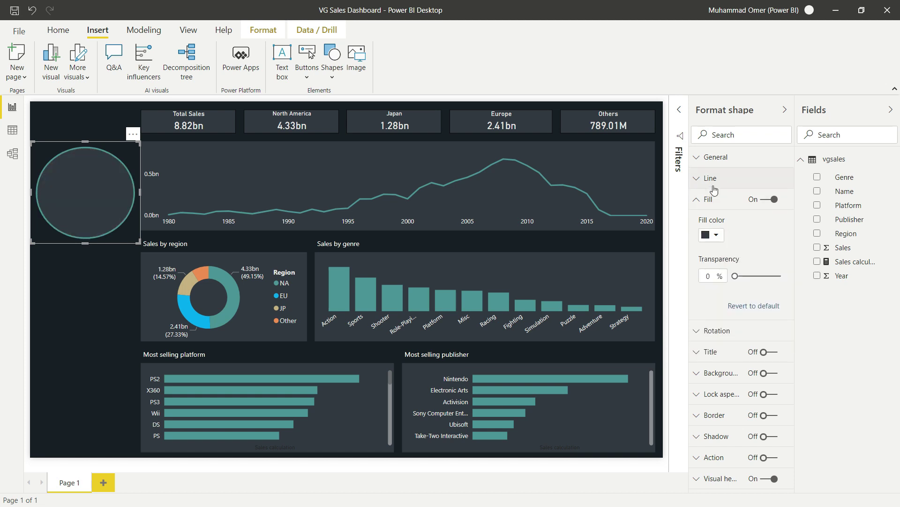
left_click(712, 180)
left_click(713, 214)
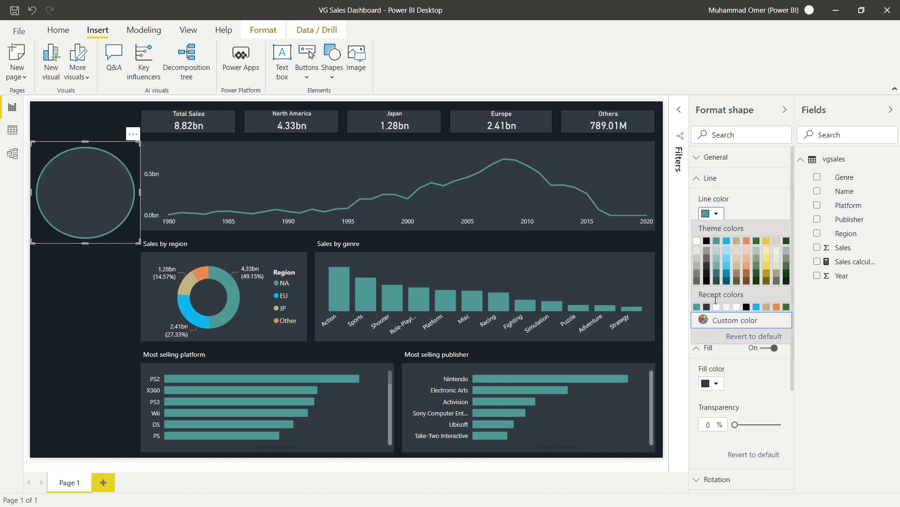
left_click(706, 308)
left_click(710, 178)
left_click(109, 212)
left_click_drag(109, 212, 111, 176)
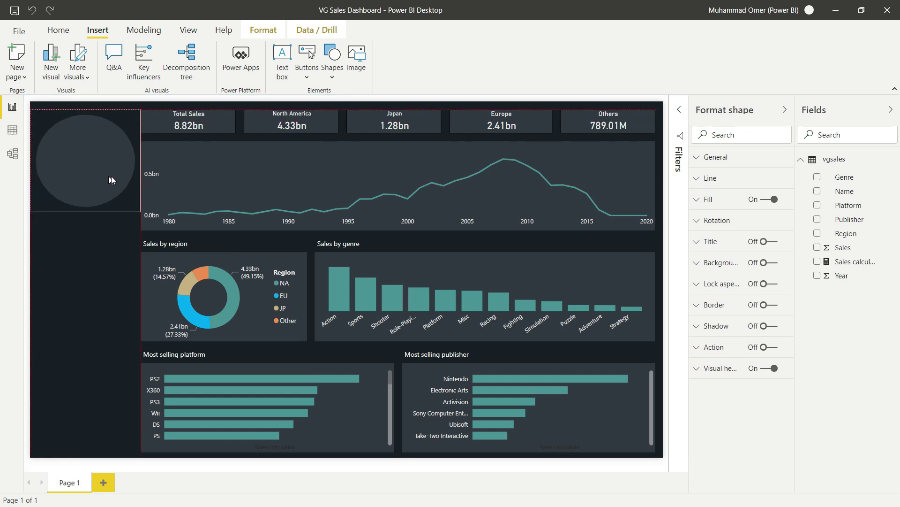
- Insert the Logo picture from the VG Sales folder and resize it to fit inside the dark grey circle
left_click(357, 58)
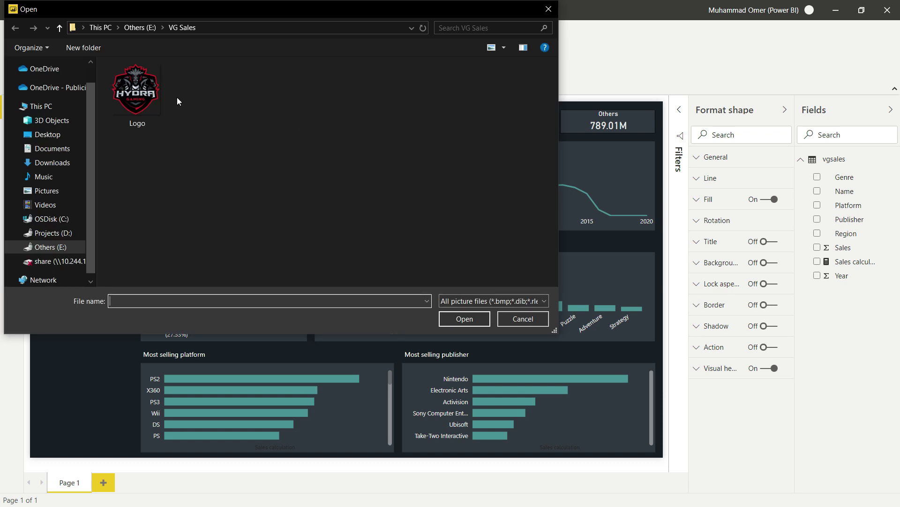
double_click(156, 94)
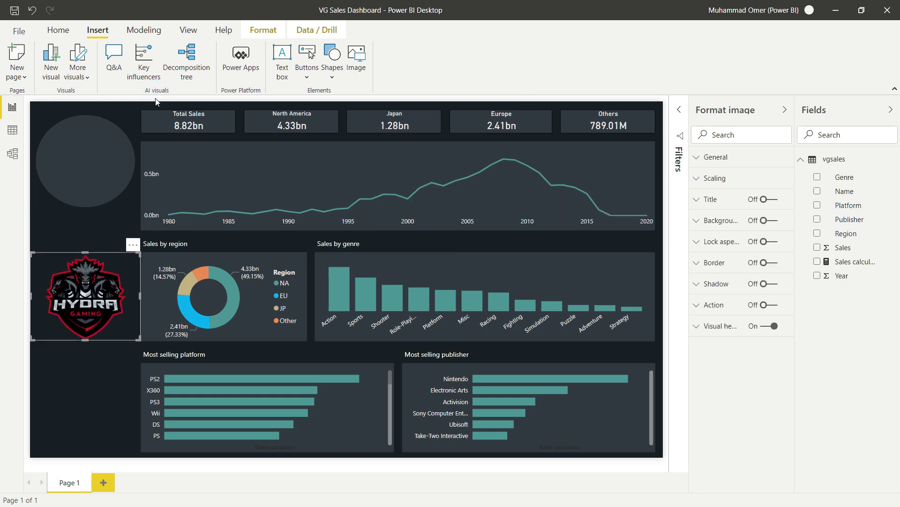
left_click_drag(111, 313, 119, 183)
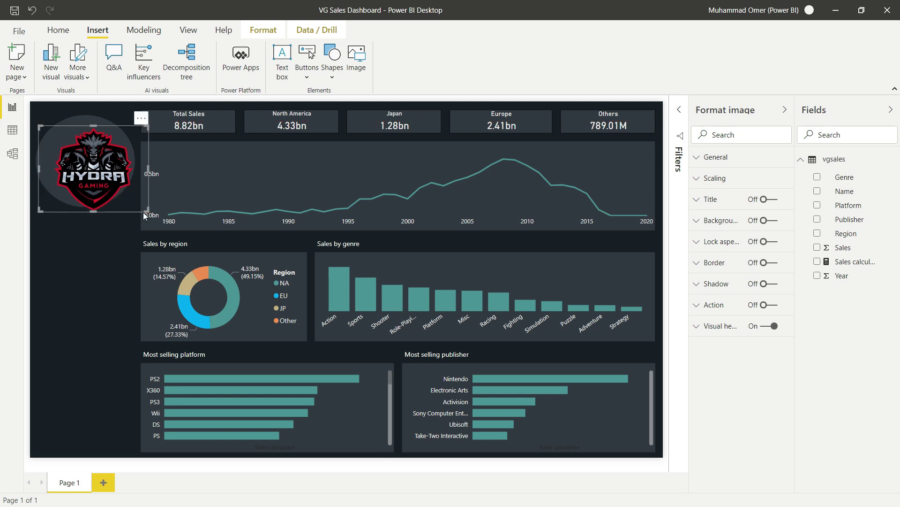
left_click_drag(146, 212, 133, 197)
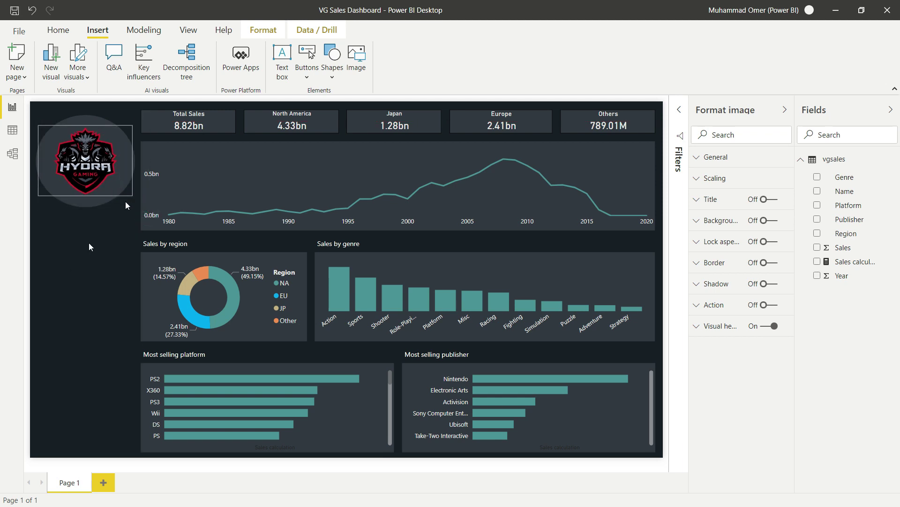
- Add a new slicer below the logo using the Platform field
left_click(72, 270)
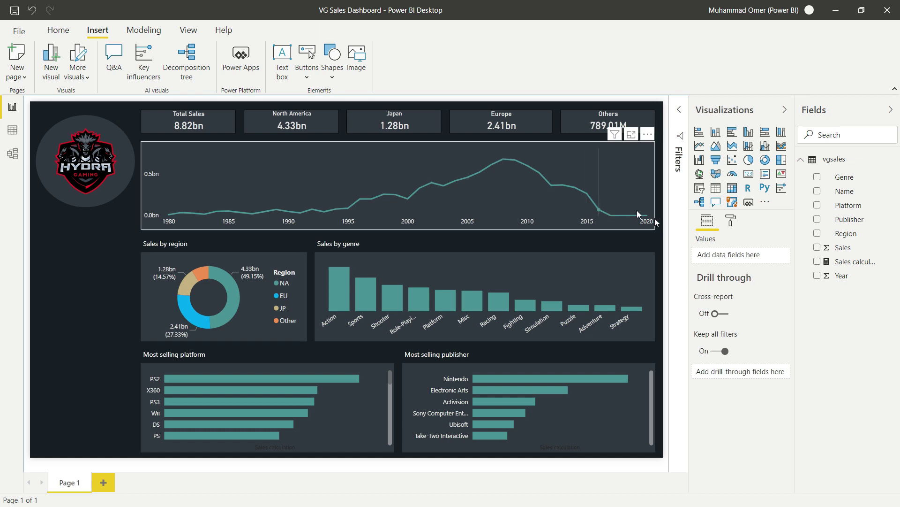
left_click(699, 190)
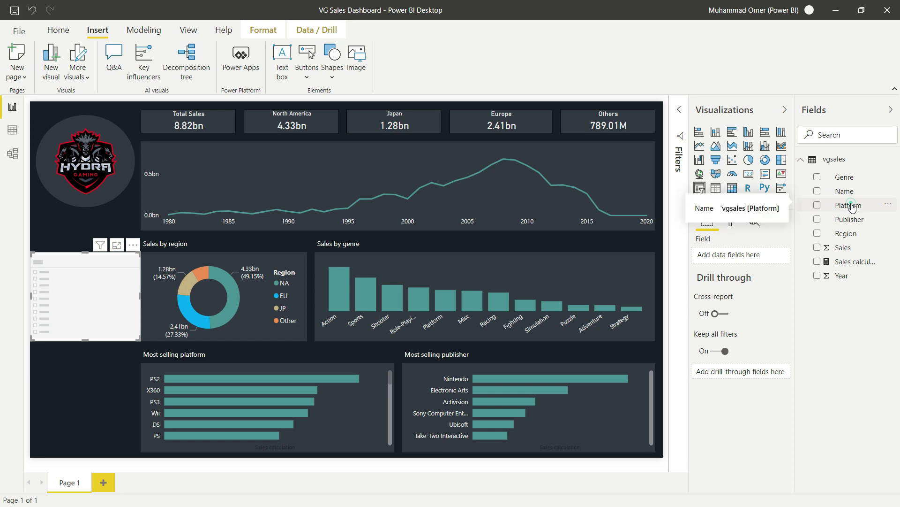
left_click_drag(853, 206, 730, 263)
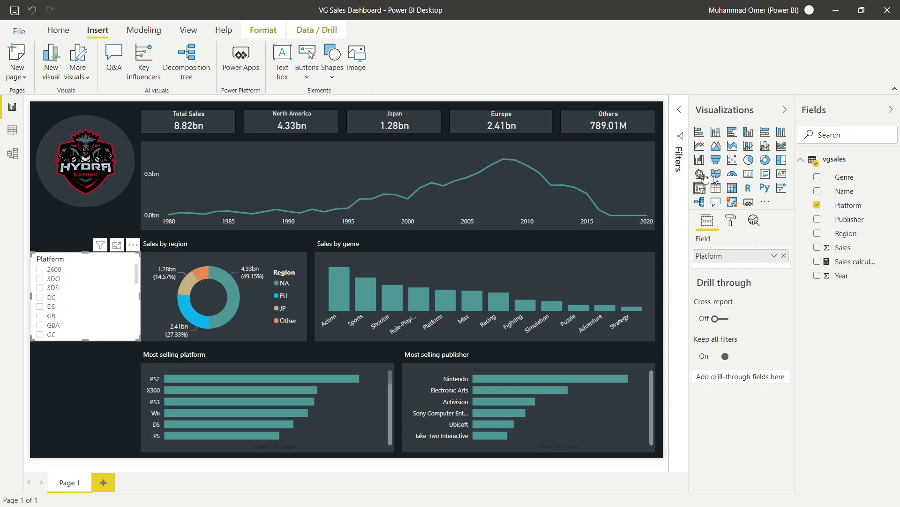
- Import the Chiclet Slicer visual from AppSource and convert the Platform slicer to it
left_click(766, 204)
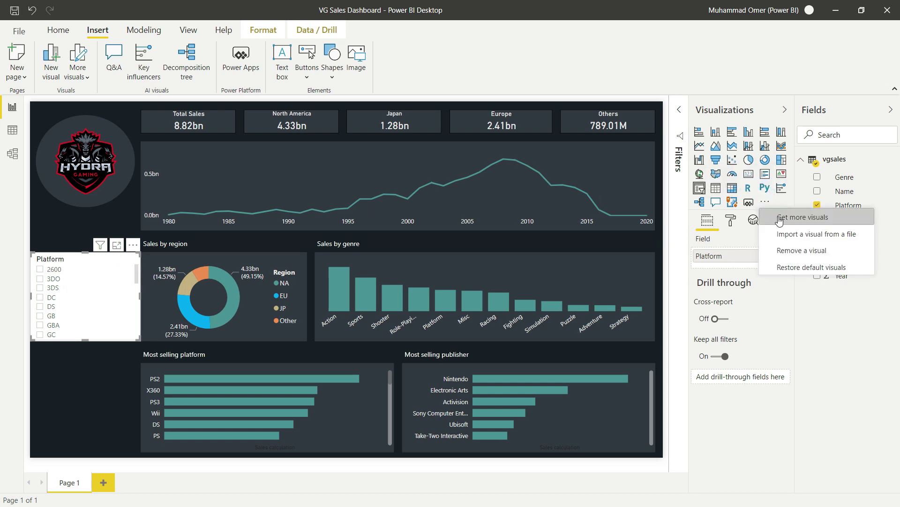
left_click(779, 219)
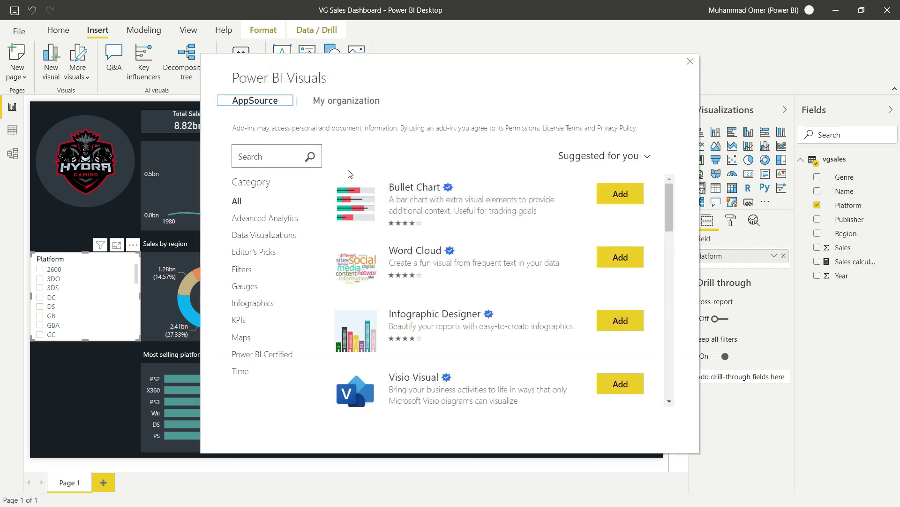
left_click(248, 158)
type("chiclet")
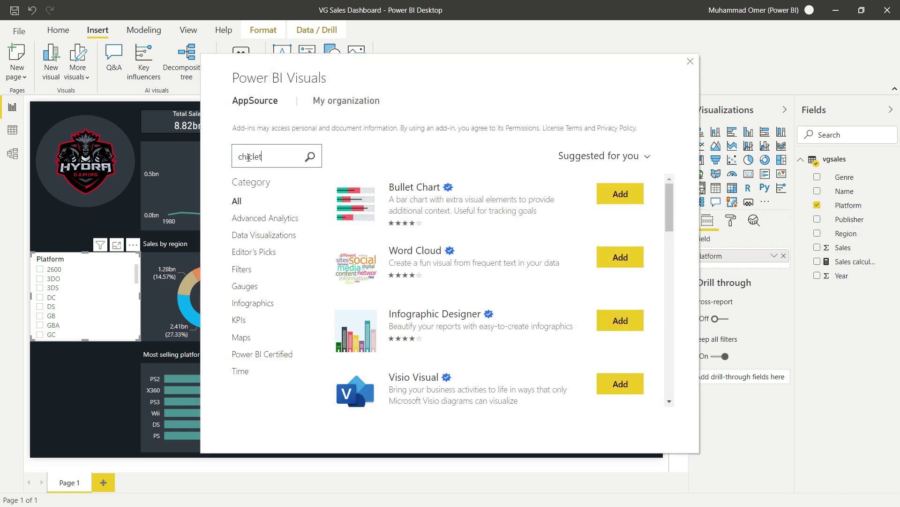
key("Return")
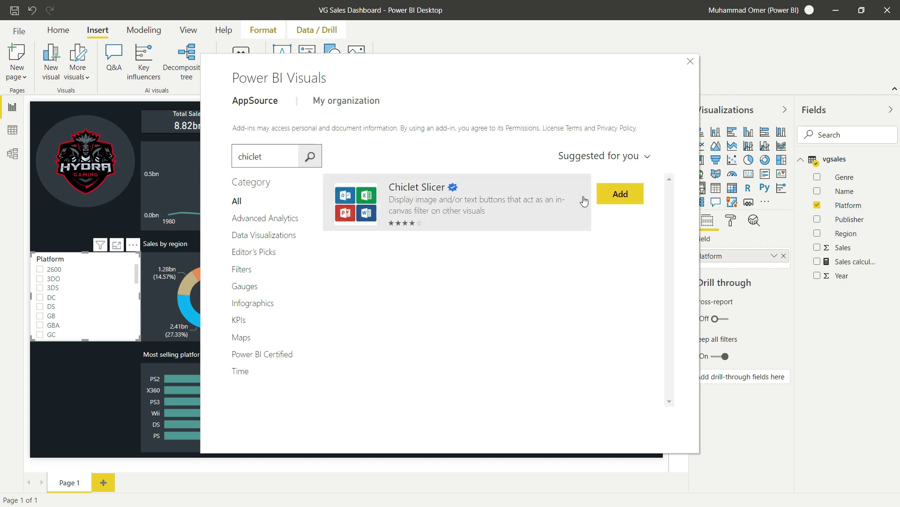
left_click(612, 197)
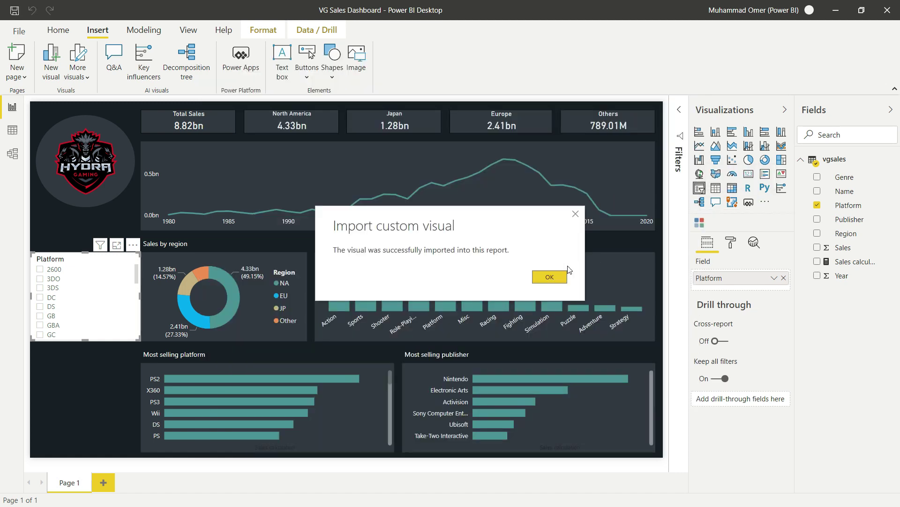
left_click(554, 278)
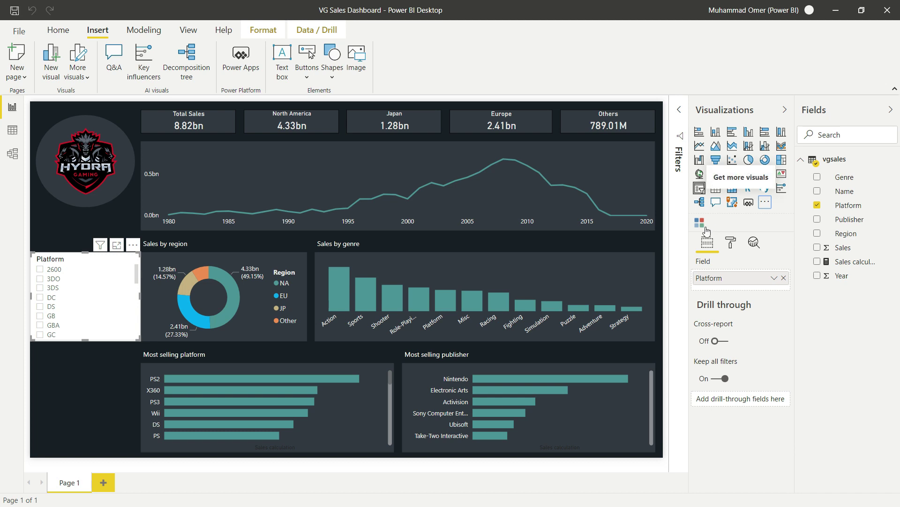
left_click(700, 227)
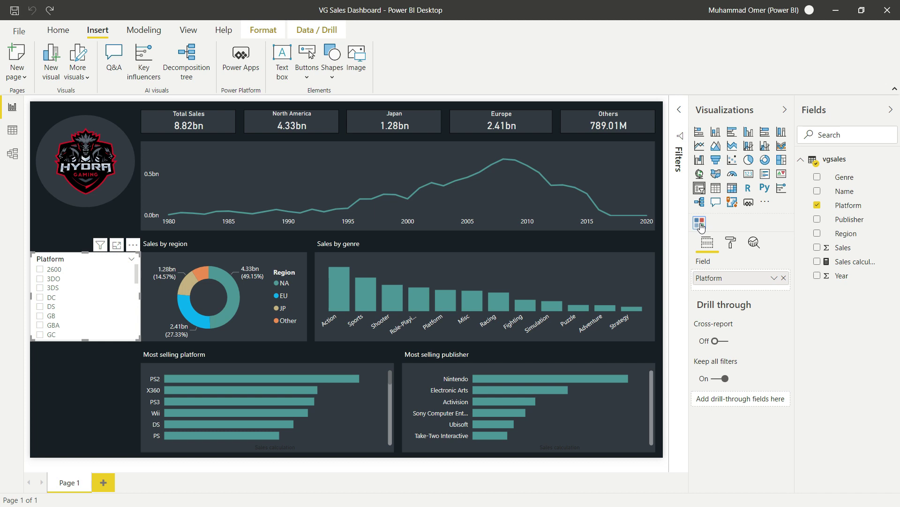
left_click(700, 227)
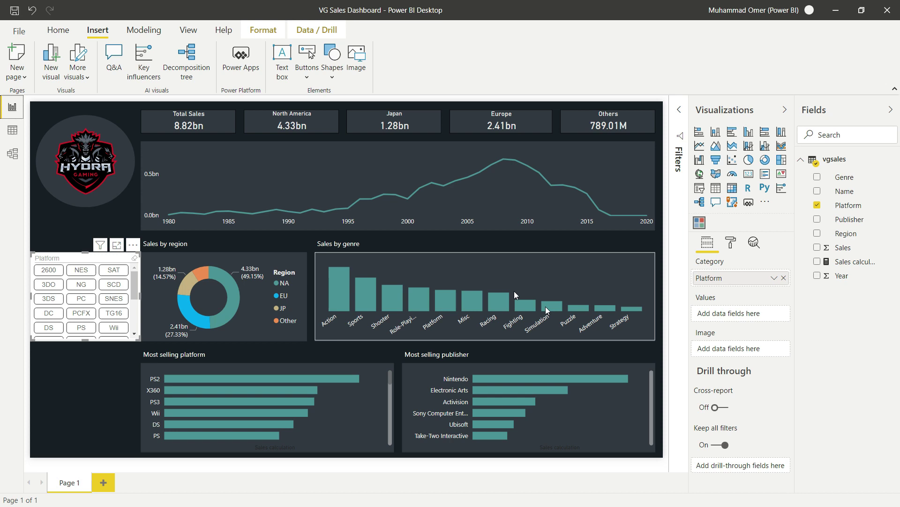
- Open the report data in the Power Query Editor and create a reference query from vgsales
left_click(4, 135)
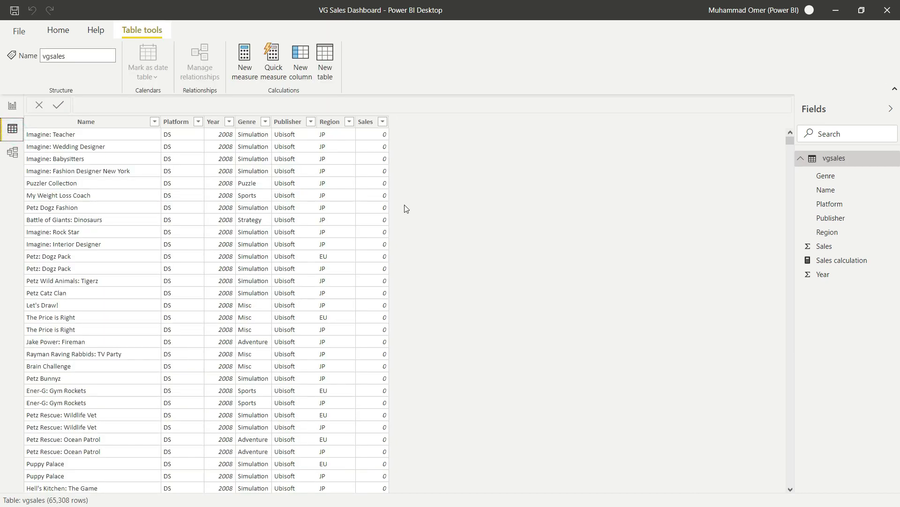
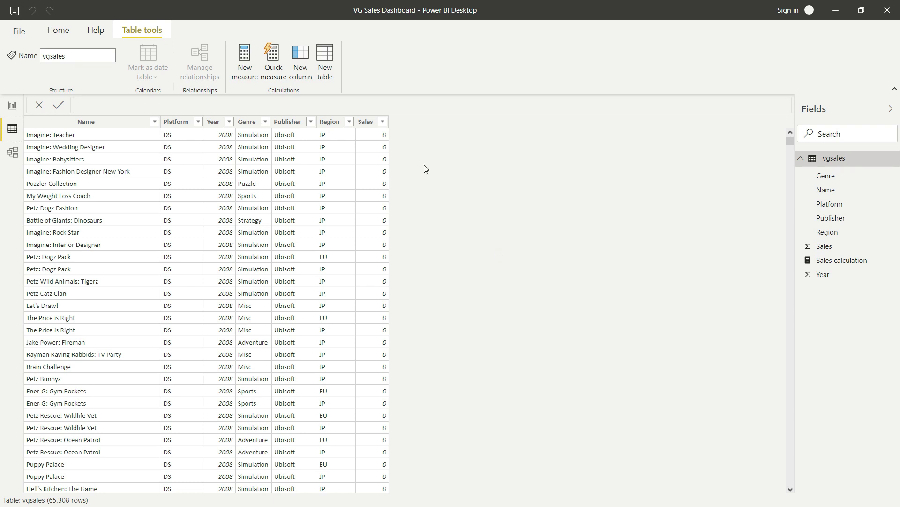
left_click(67, 30)
left_click(251, 54)
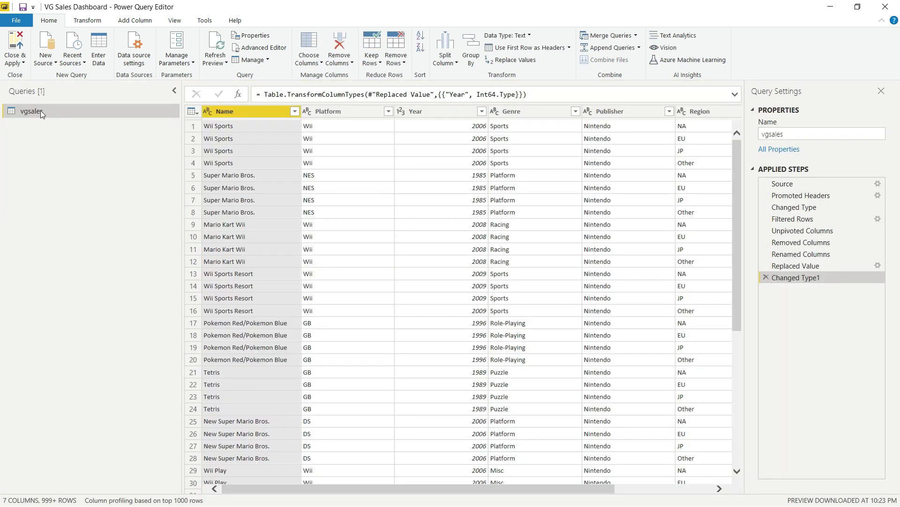
right_click(42, 108)
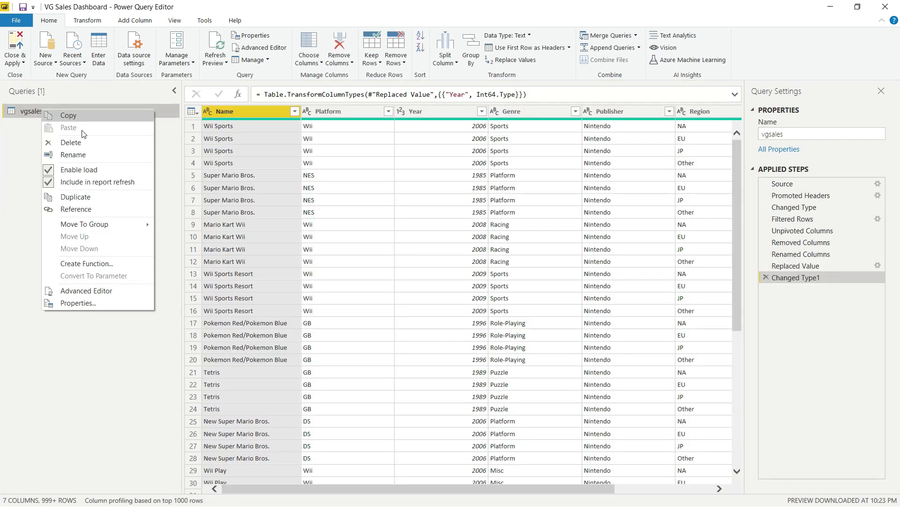
left_click(85, 209)
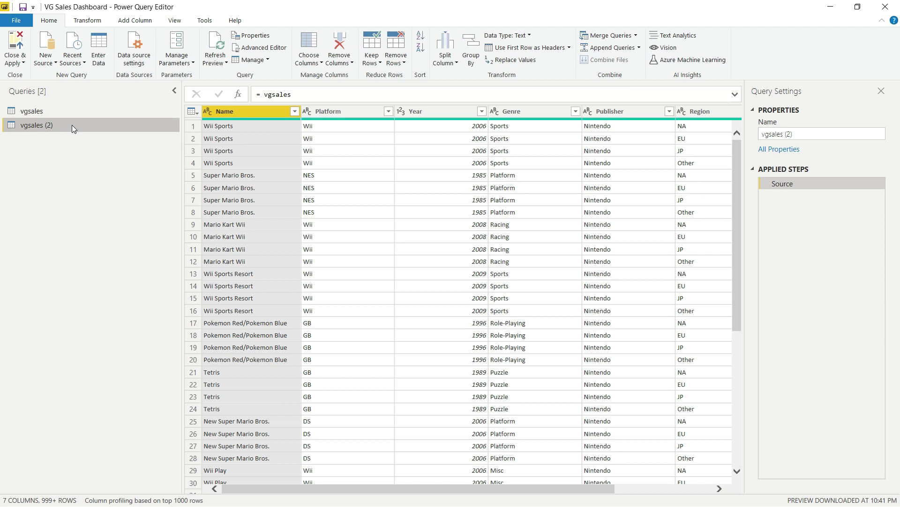
- Keep only the Platform column in the referenced query and remove its duplicate rows
right_click(347, 111)
left_click(386, 149)
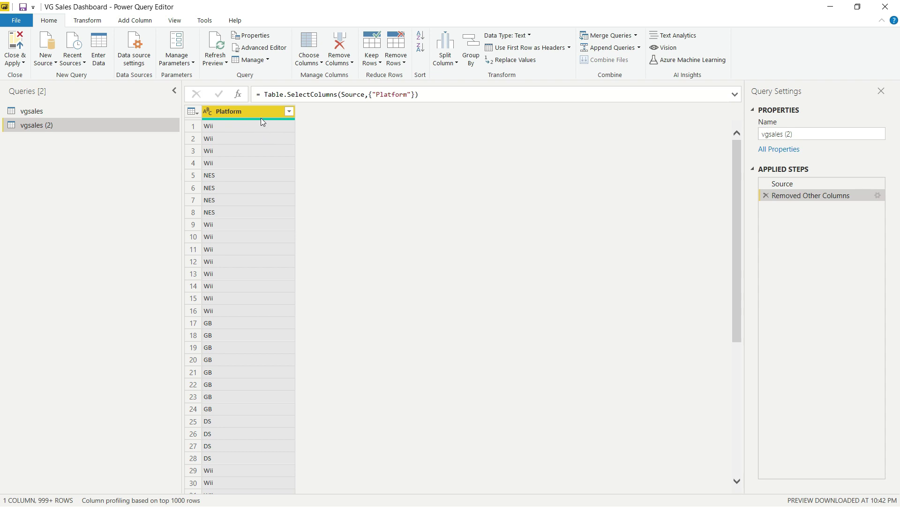
left_click(394, 63)
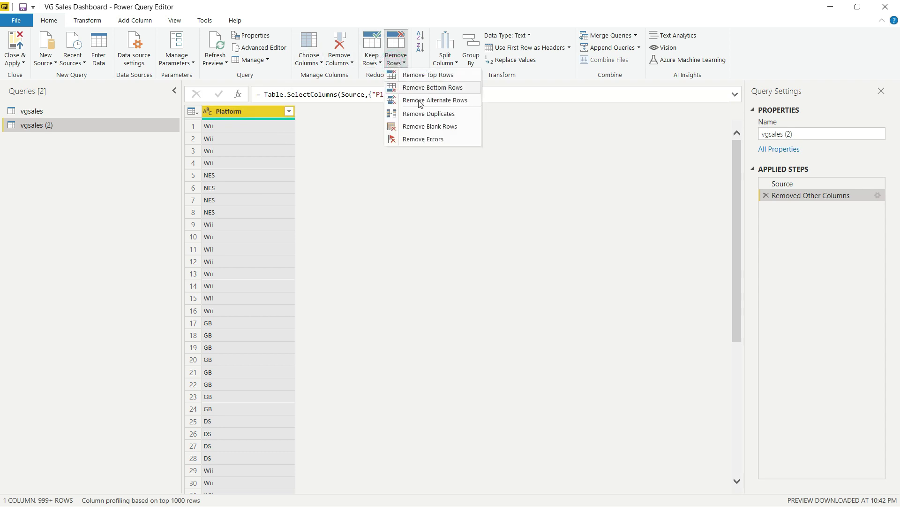
left_click(423, 114)
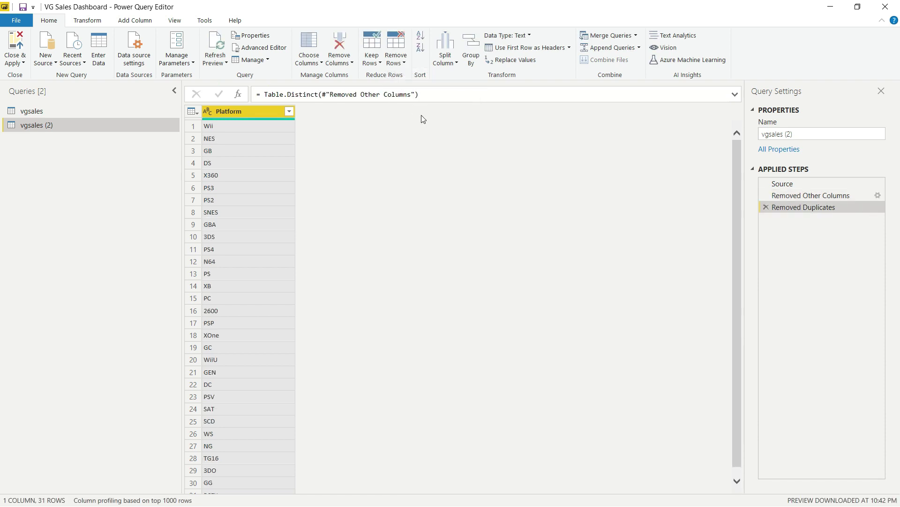
scroll(282, 171, "down", 1)
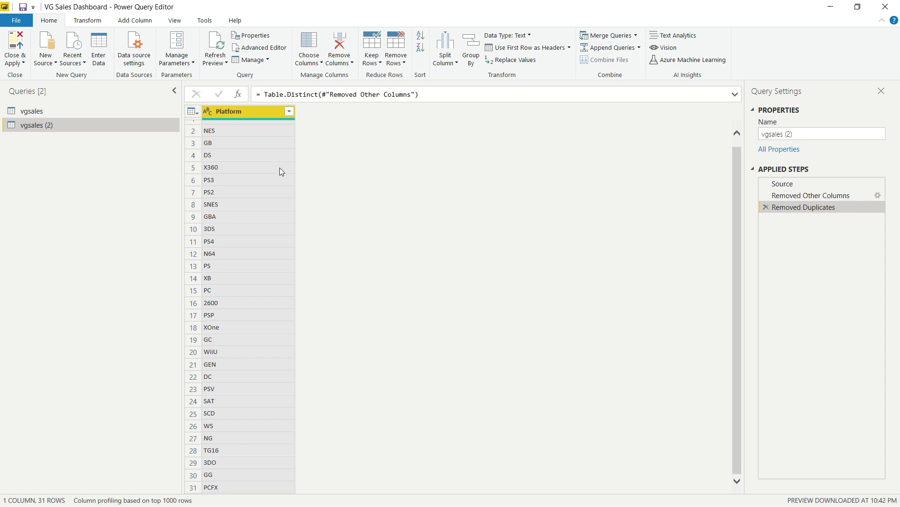
scroll(277, 142, "up", 1)
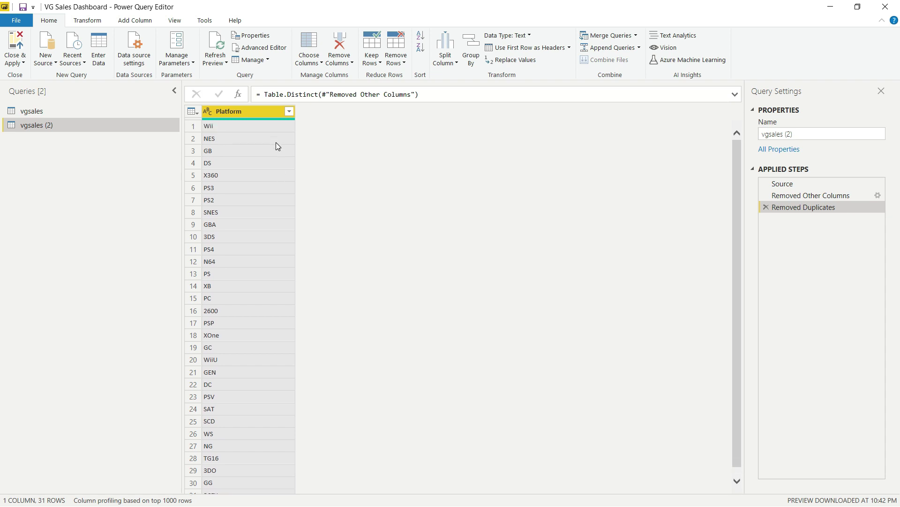
- Copy the distinct Platform column and paste it into a blank Excel workbook starting at cell A1
right_click(256, 113)
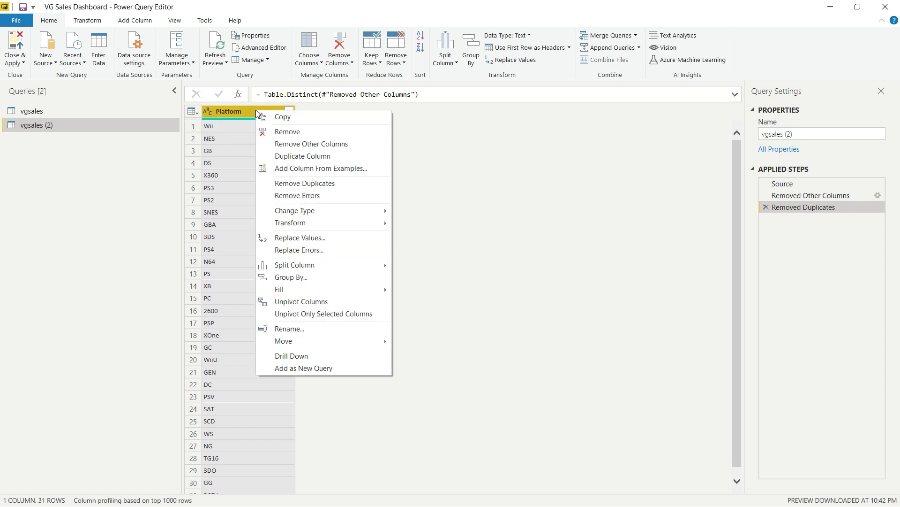
left_click(282, 117)
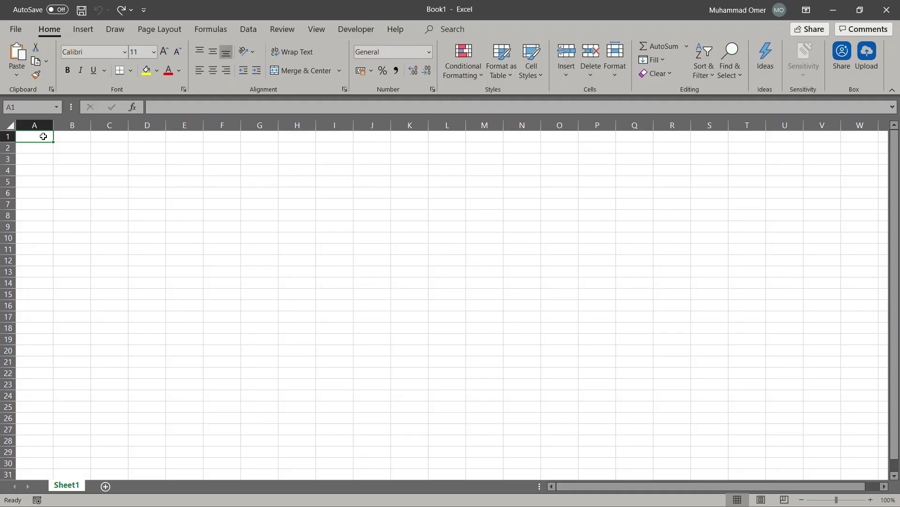
right_click(44, 136)
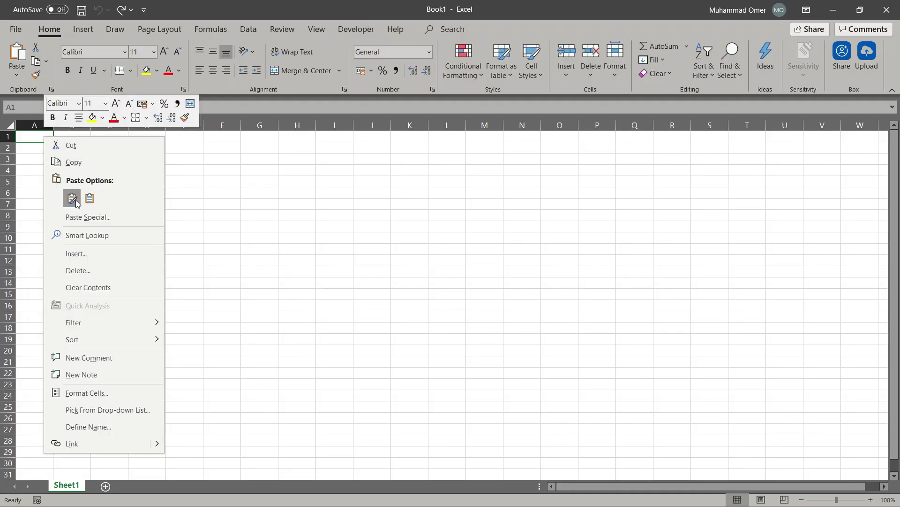
left_click(72, 199)
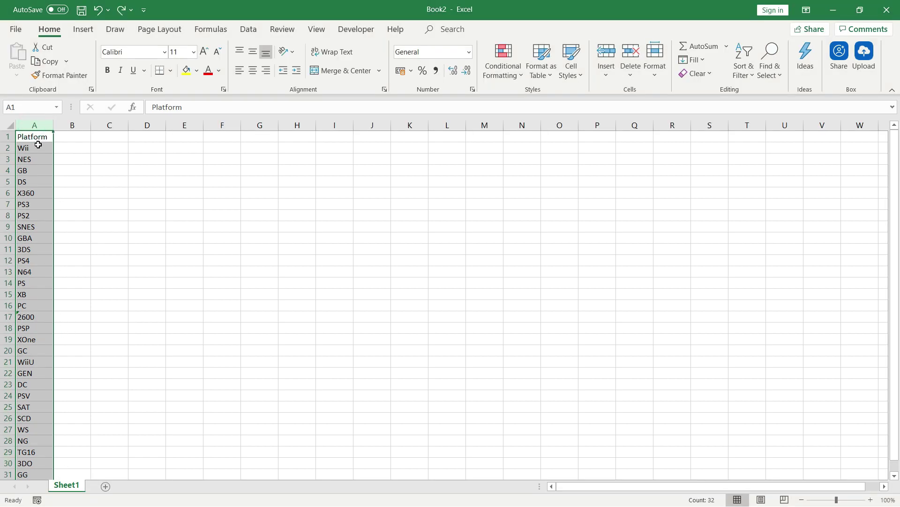
- Copy the Wii name from cell A2, search Google Images for it in Chrome, and open the Amazon picture of the boxed console
left_click(38, 146)
key("ctrl+c")
key("alt+Tab")
key("ctrl+v")
key("Return")
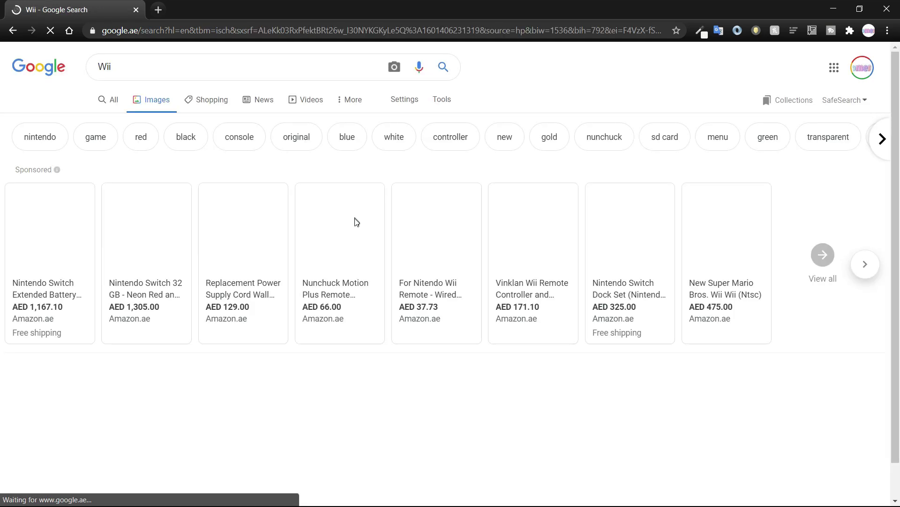
scroll(246, 229, "down", 5)
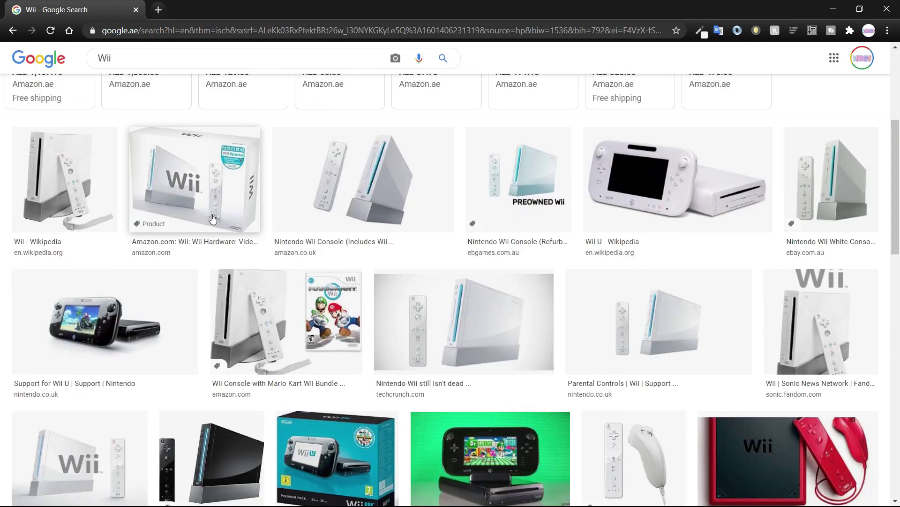
left_click(212, 216)
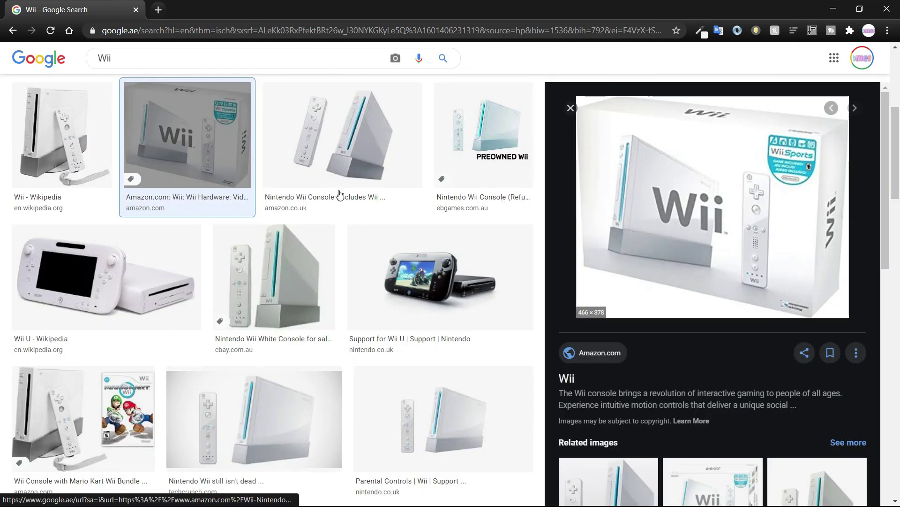
- Copy the image address of the boxed Wii console picture and paste it into cell B2 of the Excel workbook
right_click(671, 165)
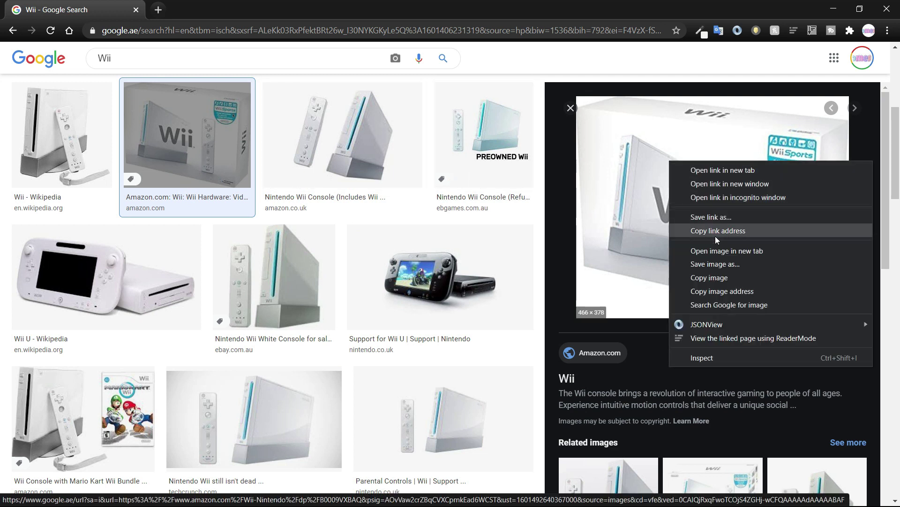
left_click(730, 291)
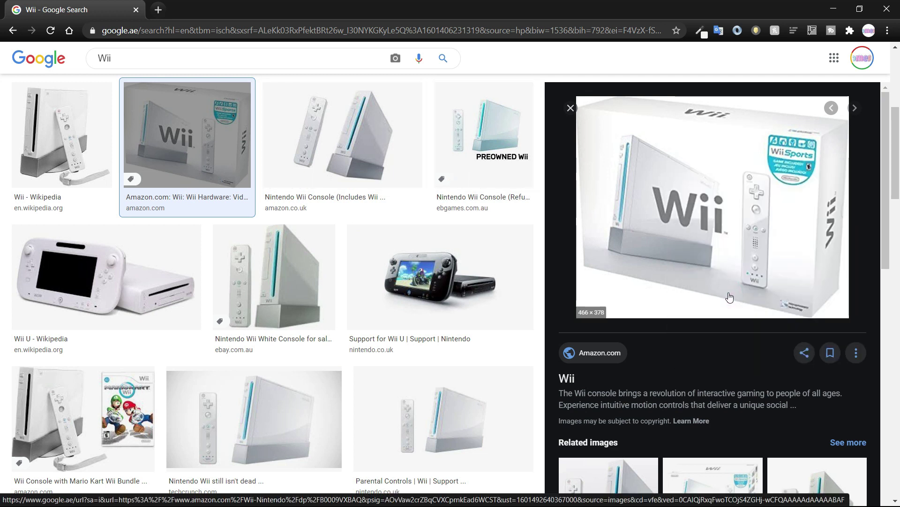
key("alt+Tab")
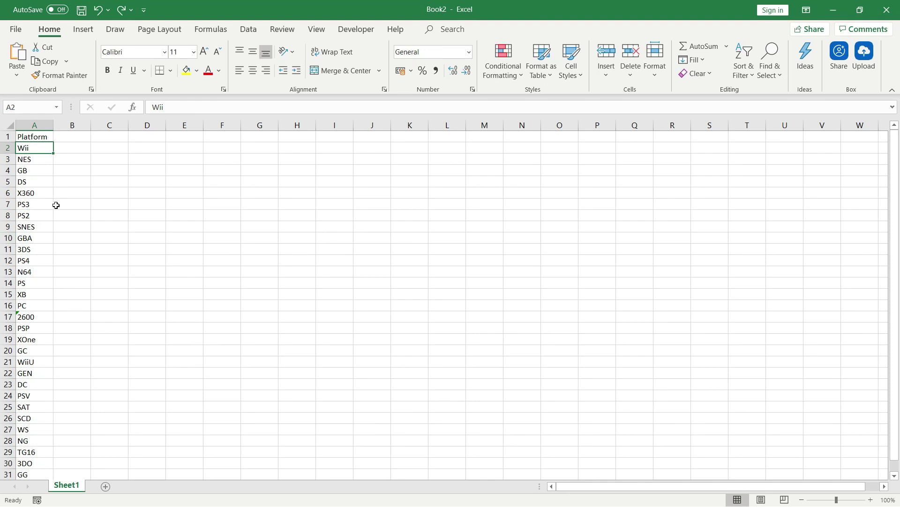
left_click(71, 151)
key("ctrl+v")
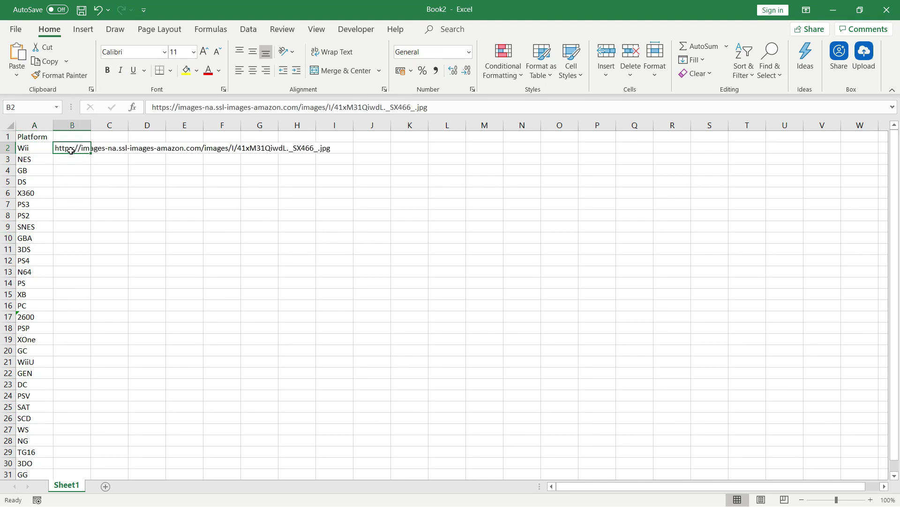
- Enter URL as the heading of the image address column in cell B1
left_click(75, 138)
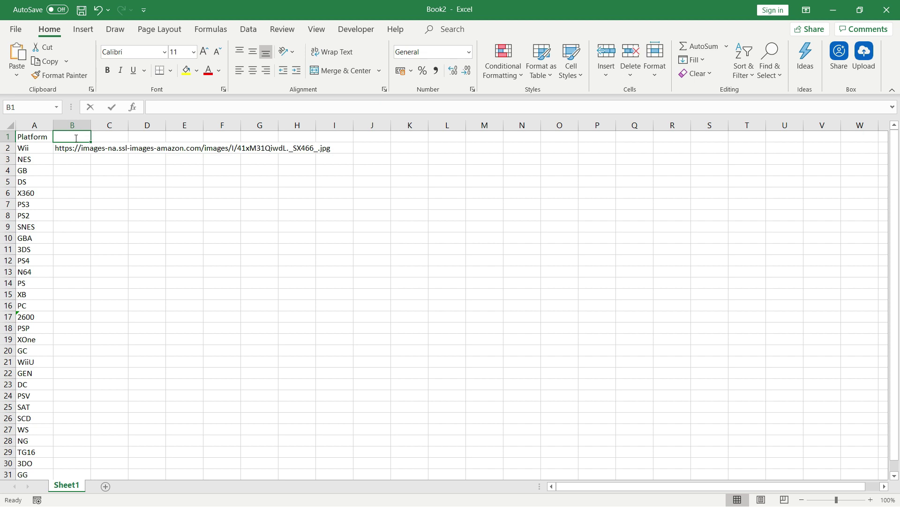
type("URL")
key("Return")
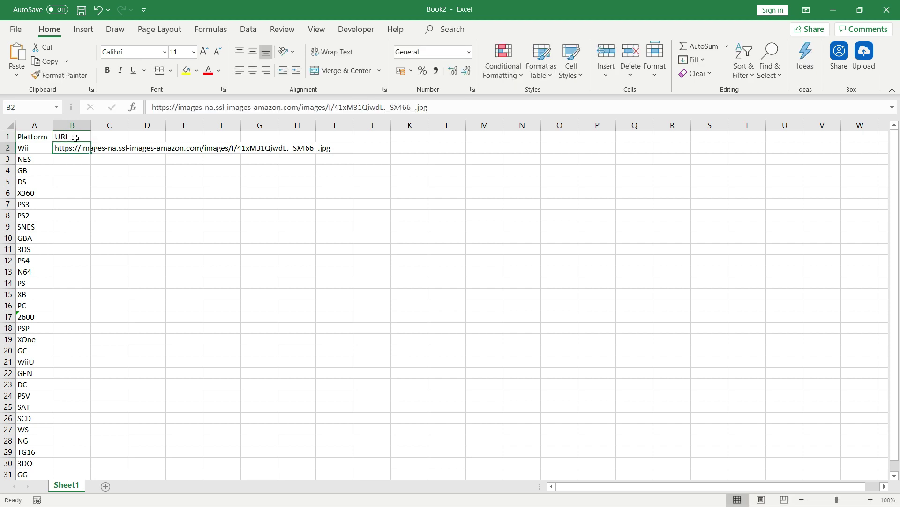
left_click(33, 145)
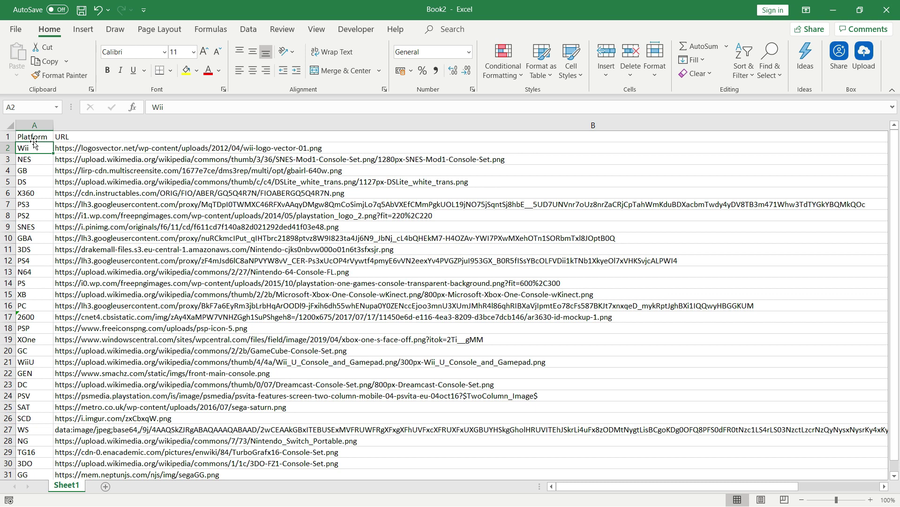
- Save the workbook as ConsoleMapping in CSV (Comma delimited) format in the VG Sales folder
left_click(14, 30)
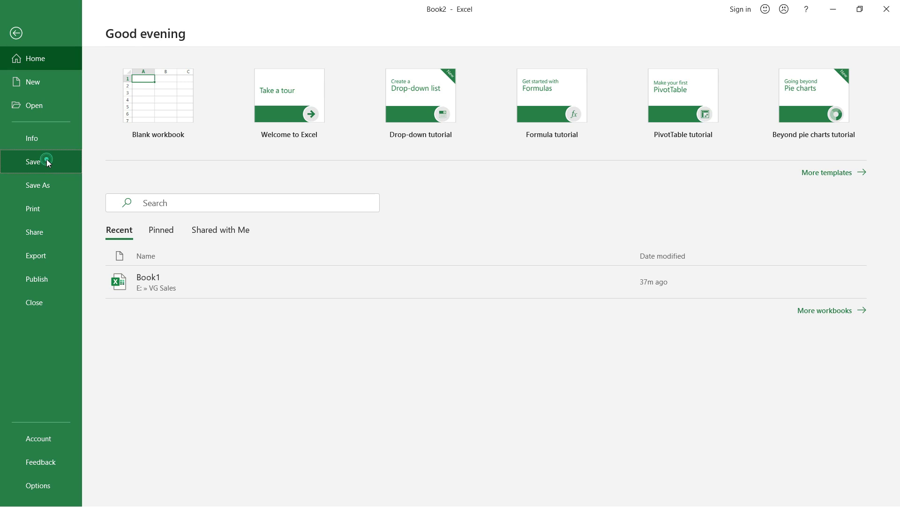
left_click(46, 158)
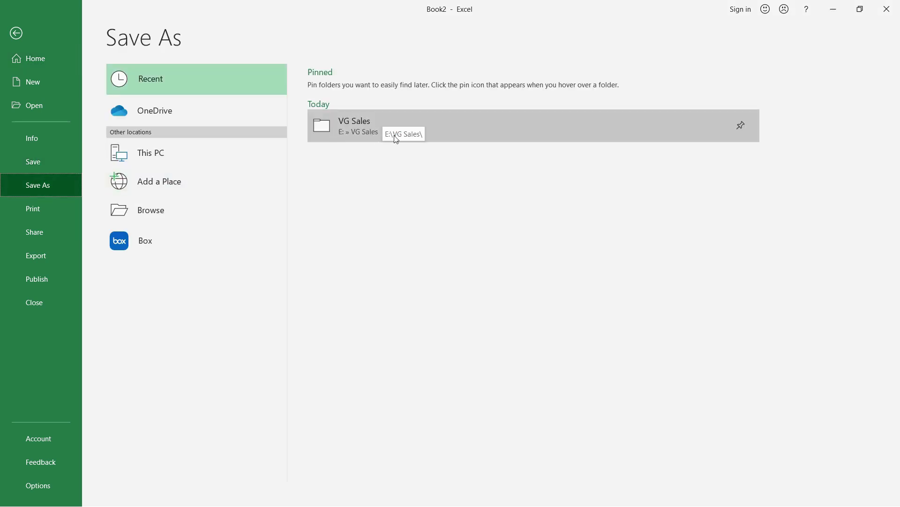
left_click(384, 130)
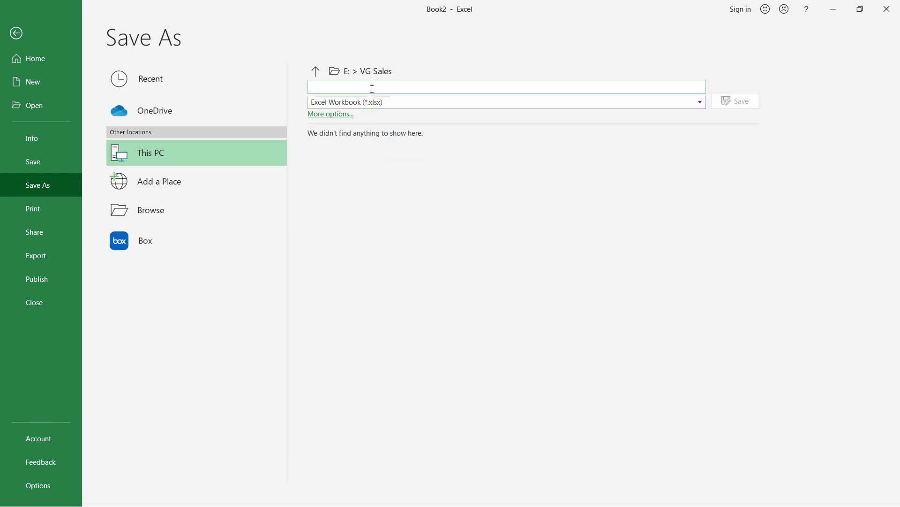
type("ConsoleMapping")
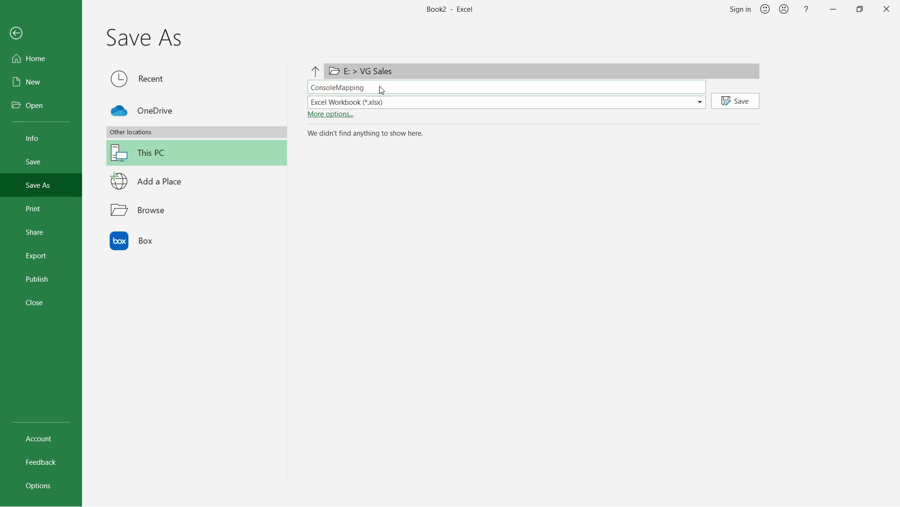
left_click(379, 103)
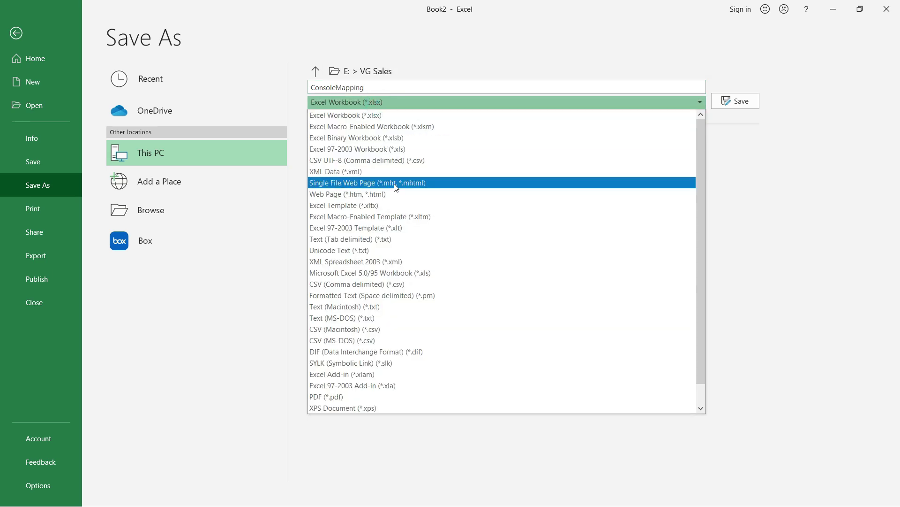
left_click(414, 285)
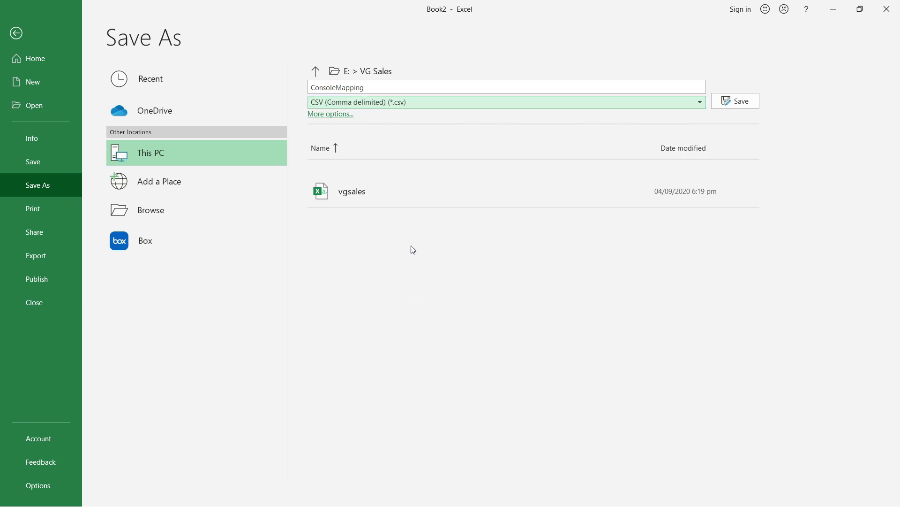
left_click(738, 102)
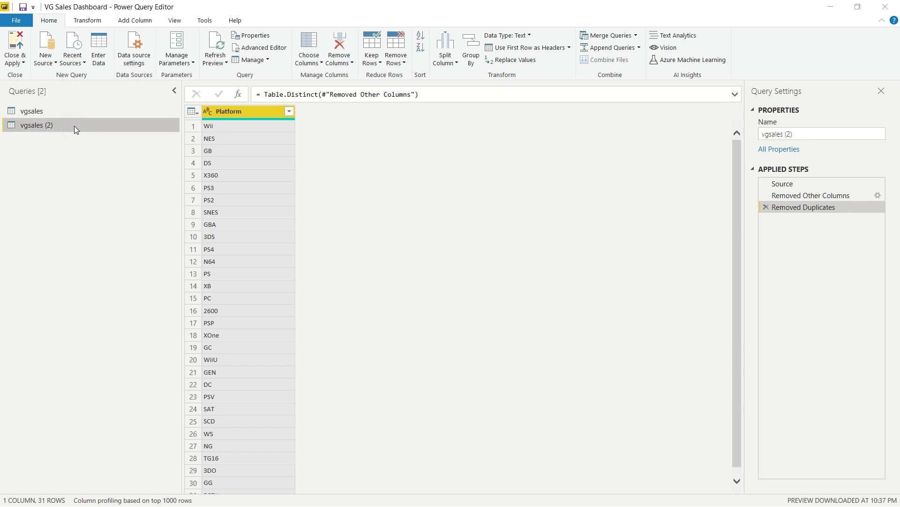
- In the Power Query Editor, delete the vgsales (2) query and import the ConsoleMapping CSV file as a new query
key("Delete")
key("Return")
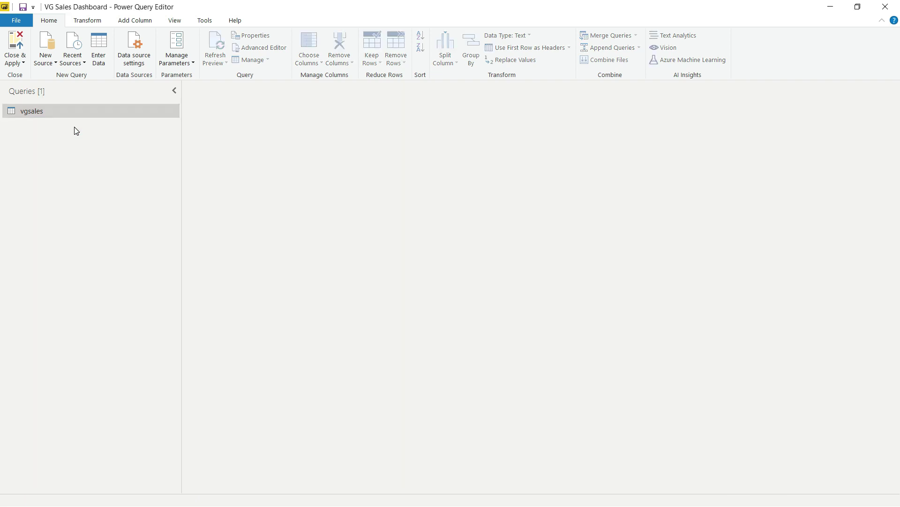
left_click(47, 66)
left_click(67, 93)
left_click(531, 301)
left_click(485, 320)
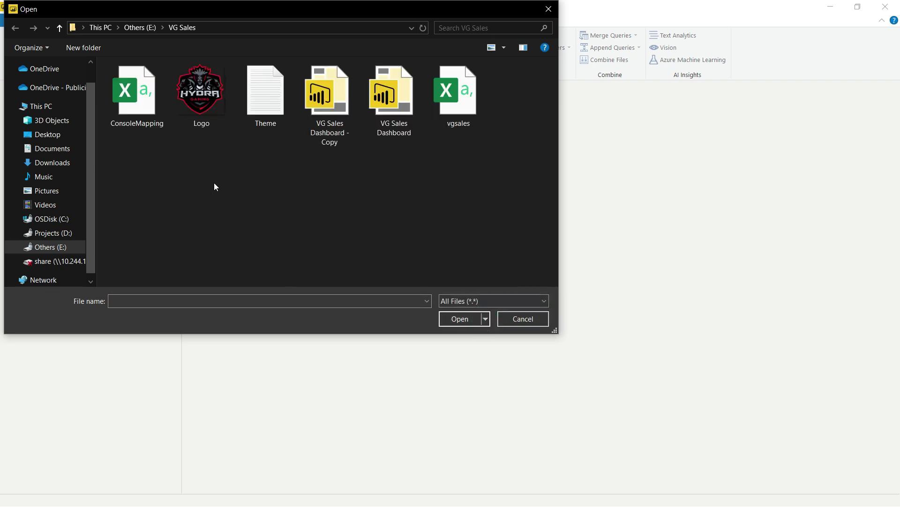
double_click(129, 96)
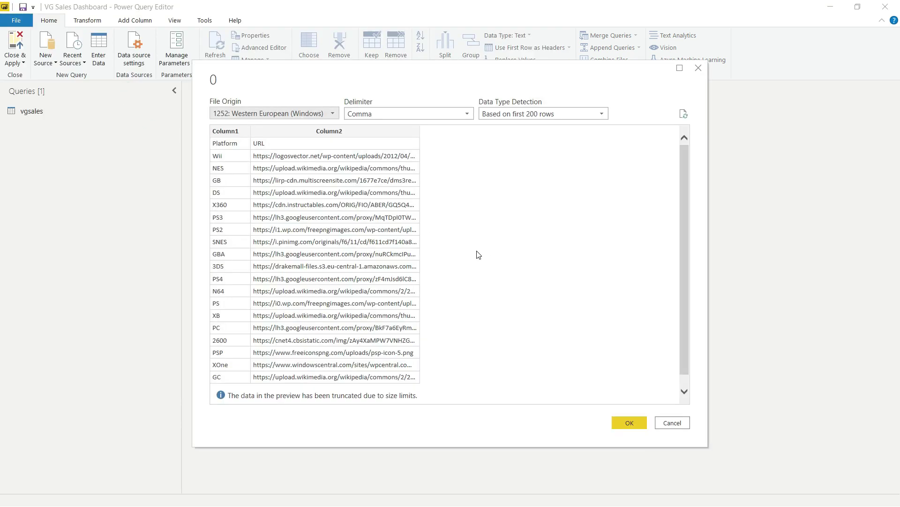
left_click(630, 423)
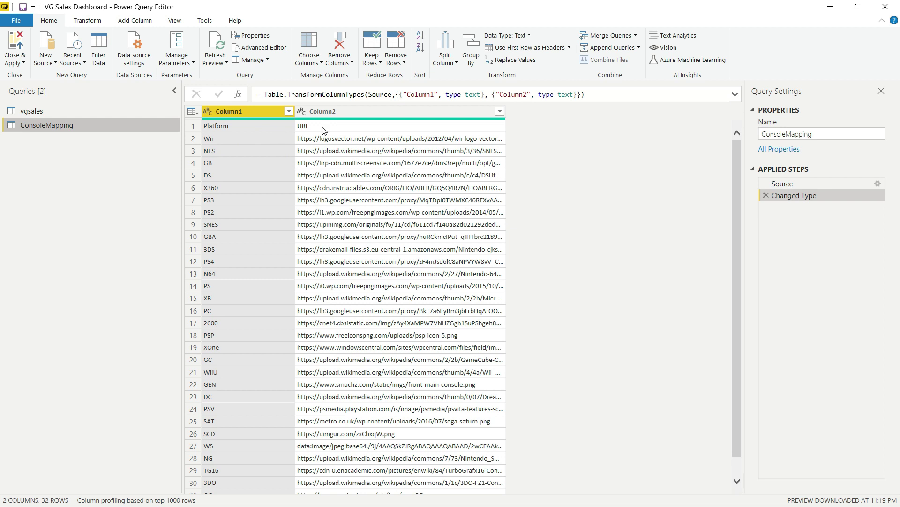
- Promote the first row of ConsoleMapping to column headers and apply the query changes to the report
left_click(508, 48)
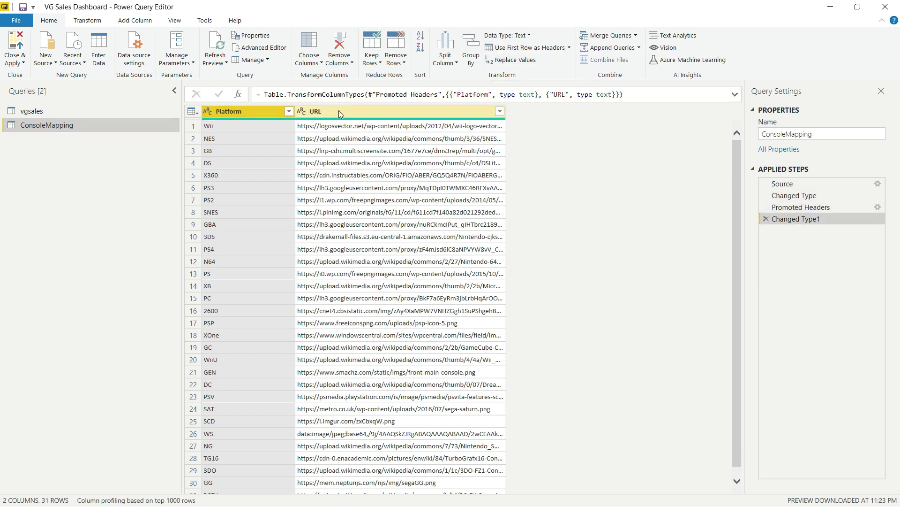
left_click(14, 42)
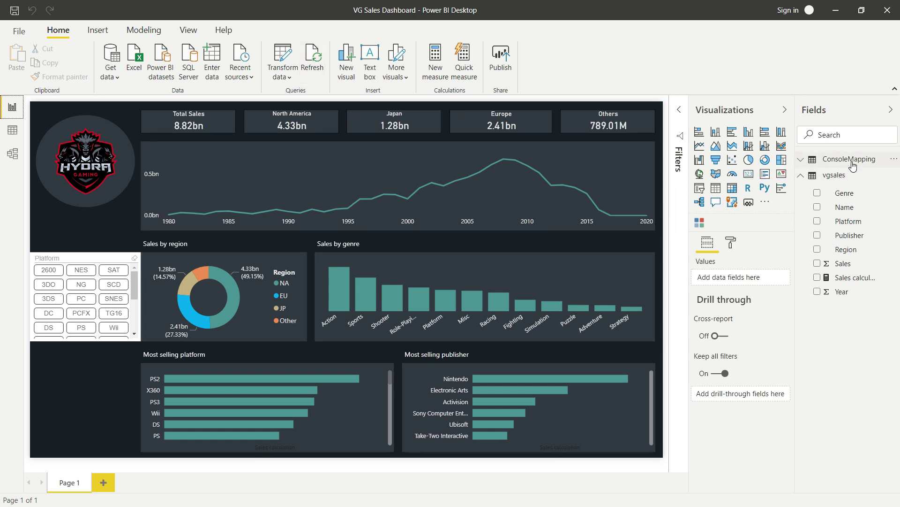
- Check the relationship between vgsales and ConsoleMapping, and set the data category of ConsoleMapping's URL column to Image URL
left_click(10, 159)
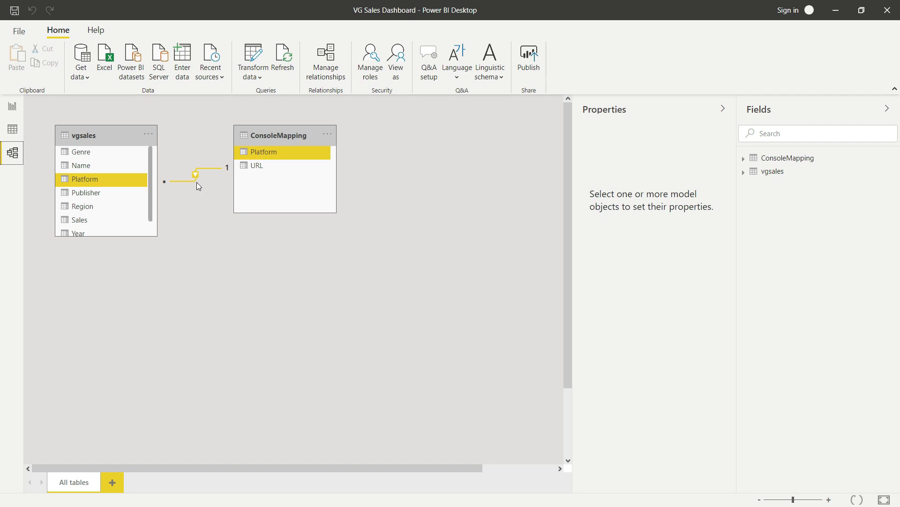
left_click(12, 128)
left_click(871, 160)
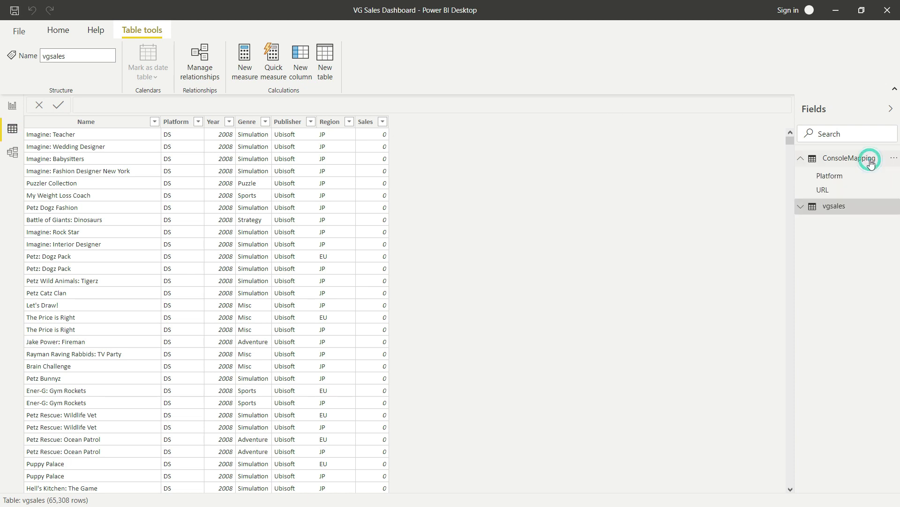
left_click(190, 123)
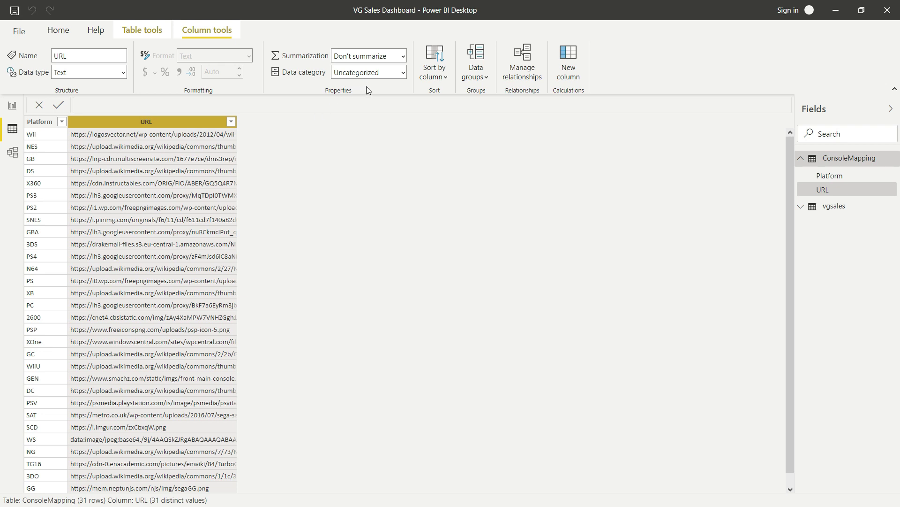
left_click(402, 73)
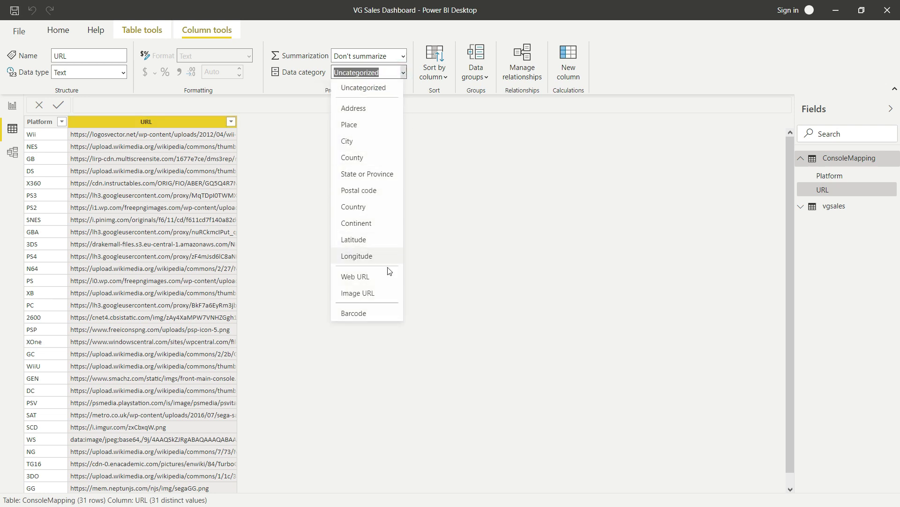
left_click(382, 294)
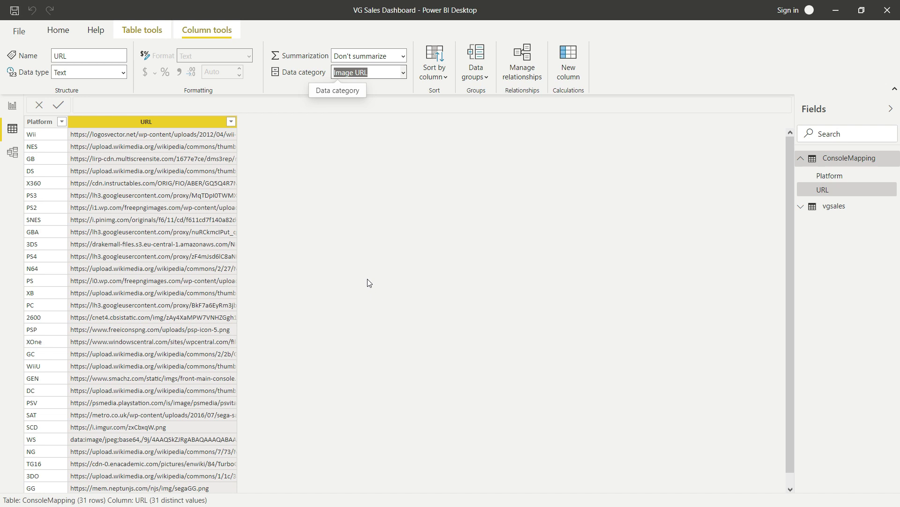
left_click(416, 301)
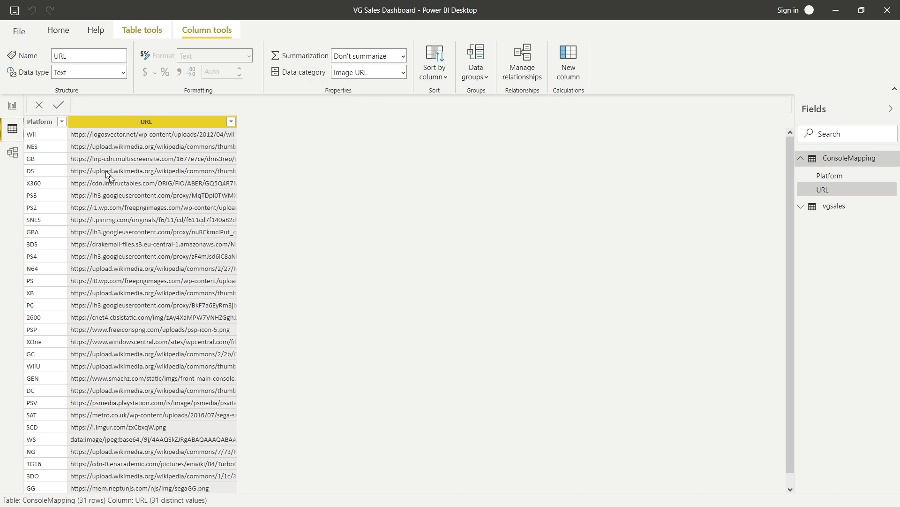
- Assign ConsoleMapping's URL field as the Platform slicer's image, and fit the slicer under the logo, stretched down to the page's lower edge
left_click(12, 106)
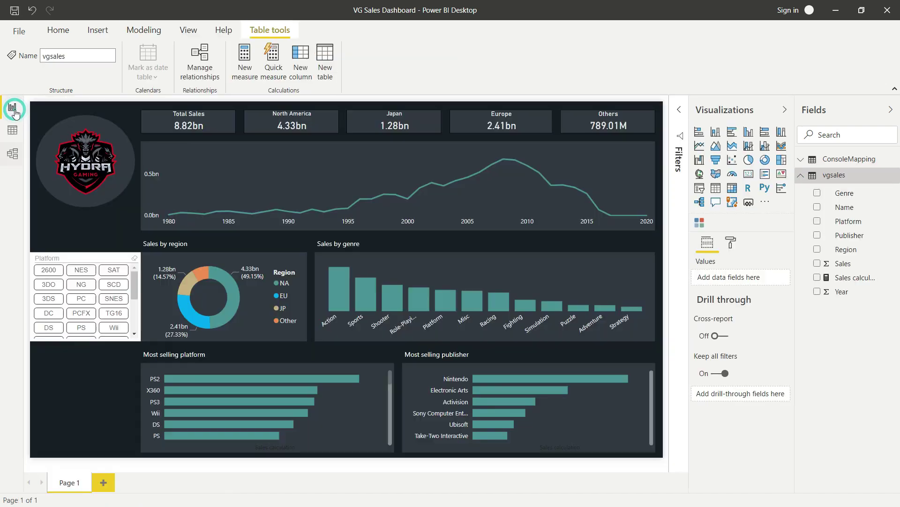
left_click(77, 254)
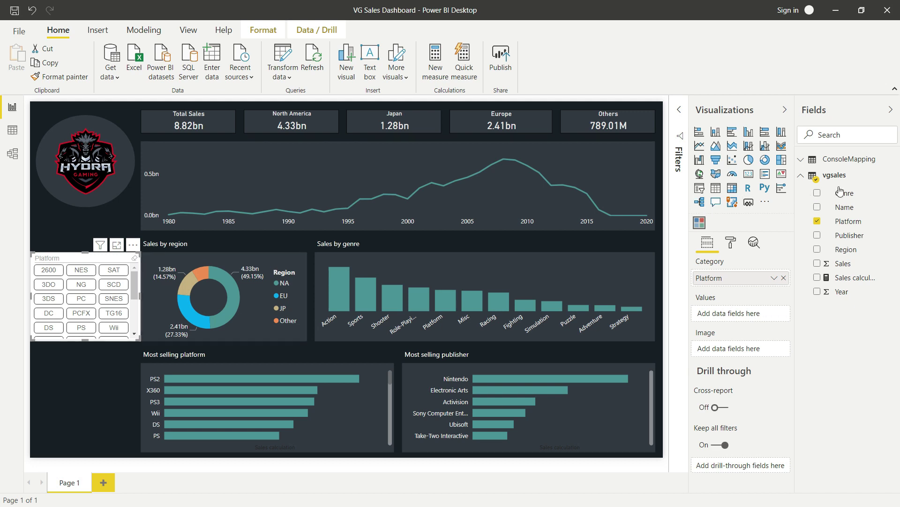
left_click(809, 159)
left_click_drag(852, 193, 733, 357)
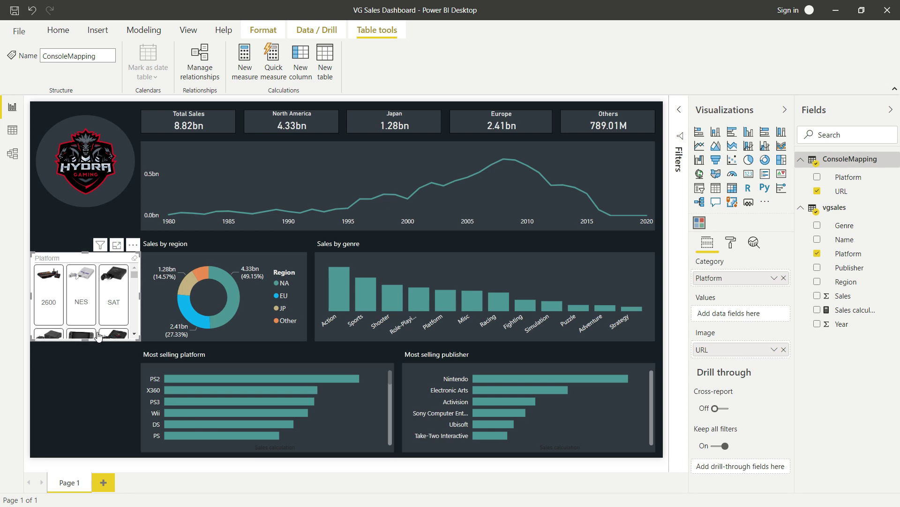
left_click_drag(77, 254, 81, 218)
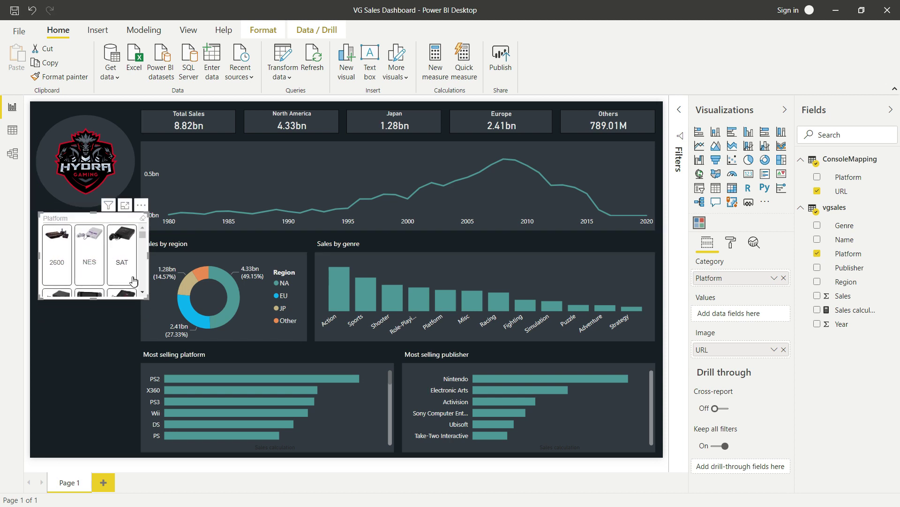
left_click_drag(148, 294, 128, 443)
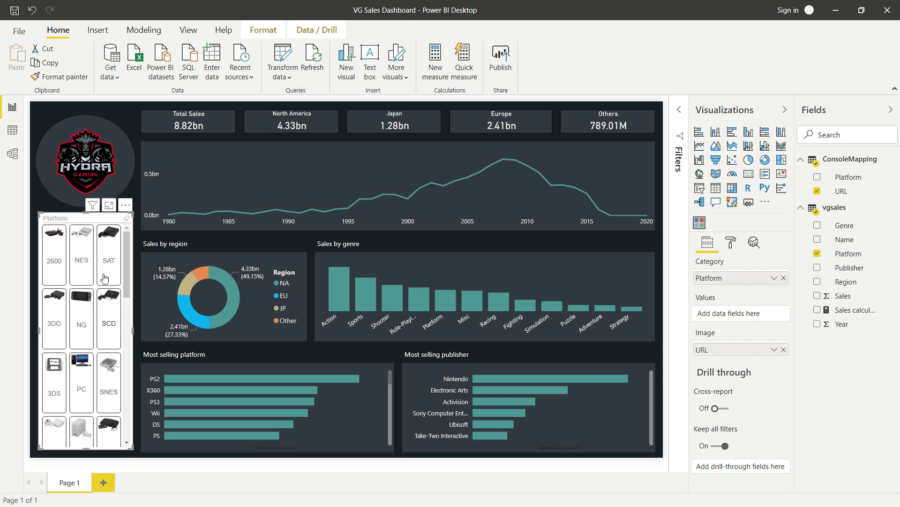
- In the Platform slicer's general formatting, set the number of columns to 1
left_click(731, 242)
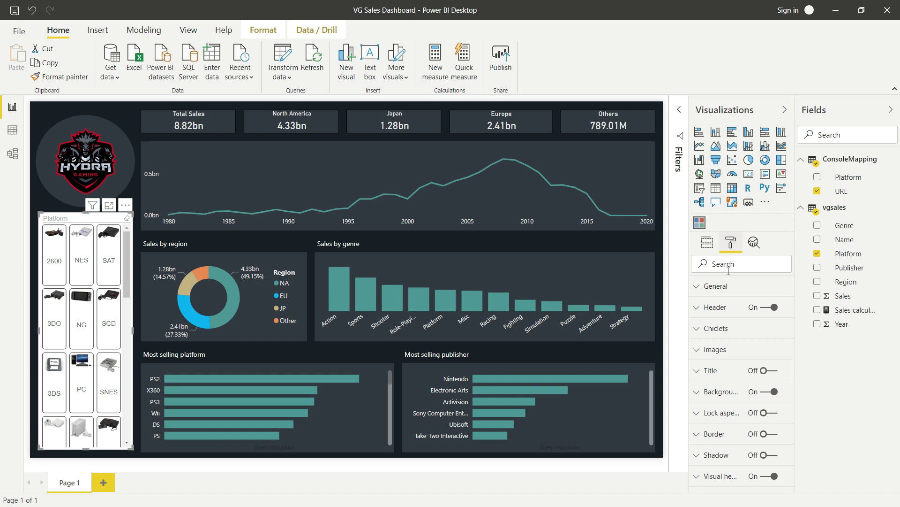
left_click(722, 286)
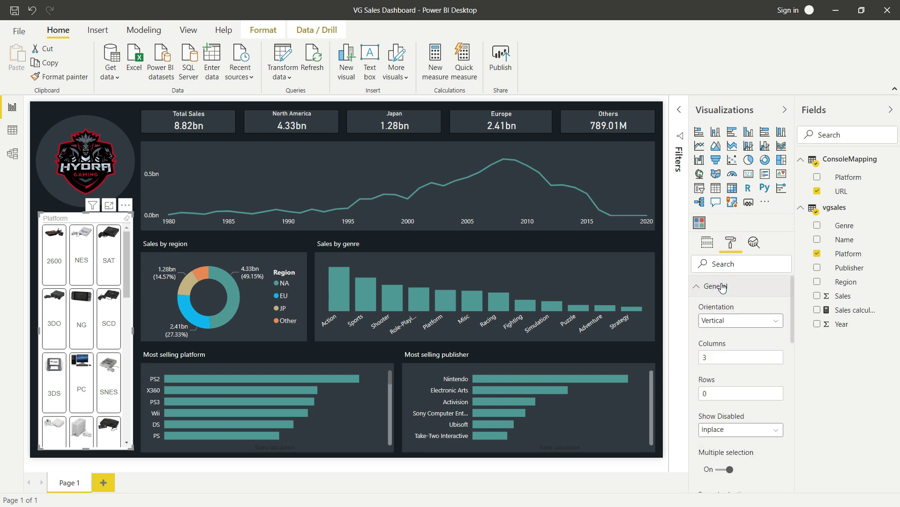
left_click(718, 357)
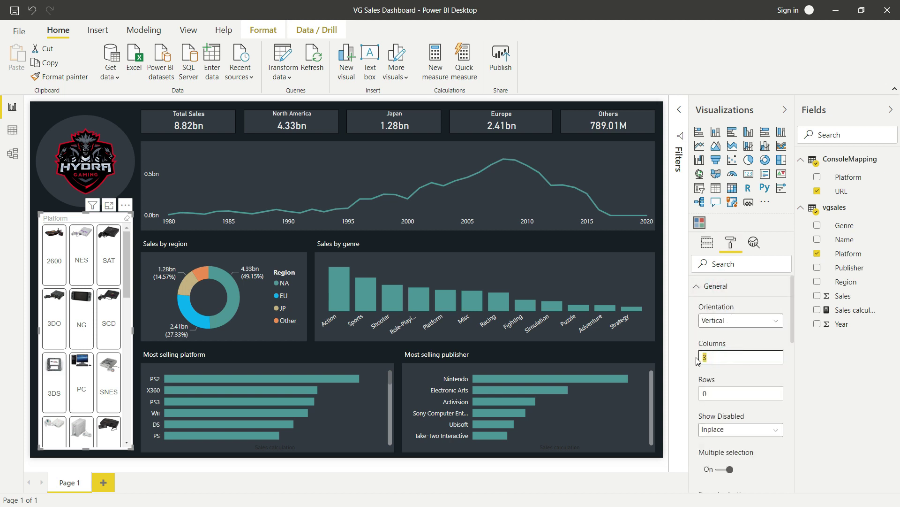
type("1")
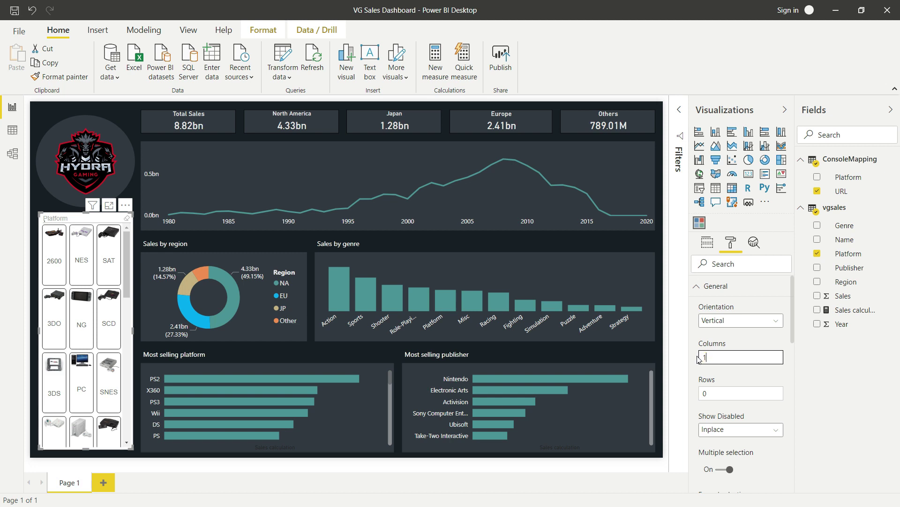
left_click(734, 287)
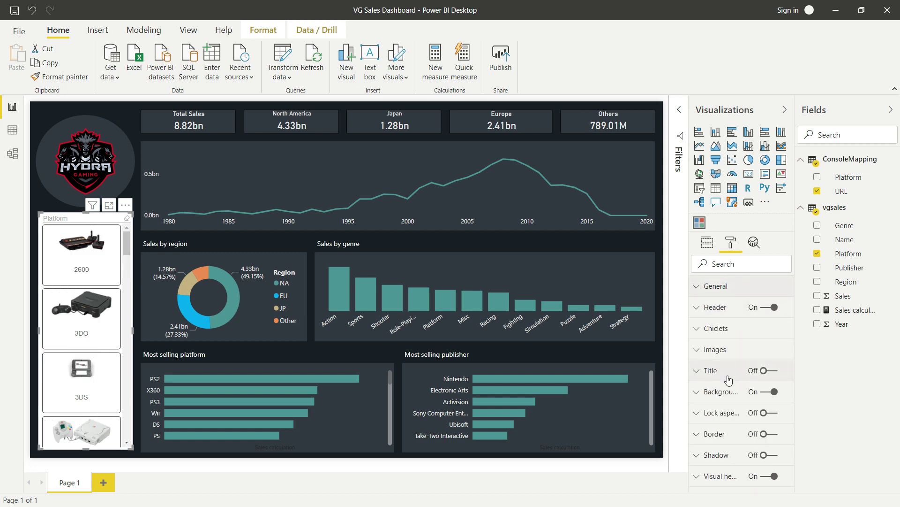
- Change the Platform slicer's background color to the recently used dark slate that matches the chart panels
left_click(722, 391)
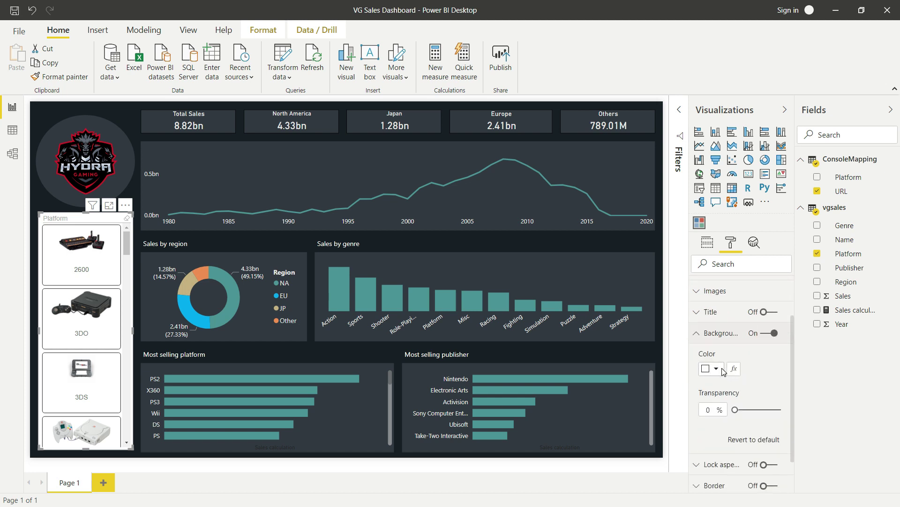
left_click(716, 369)
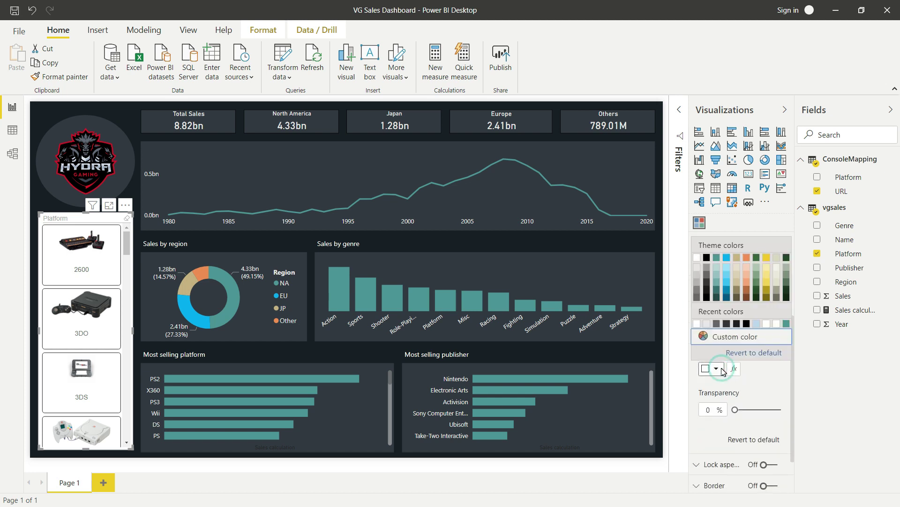
left_click(727, 325)
scroll(729, 331, "up", 3)
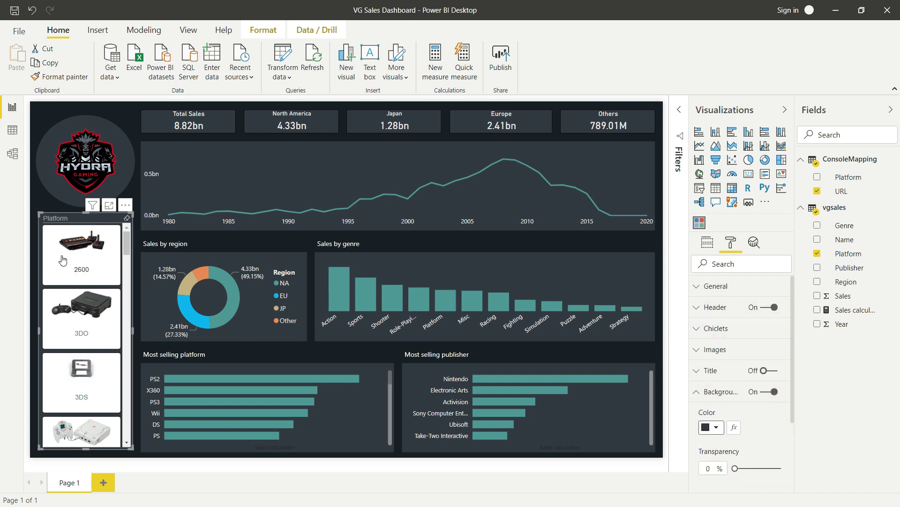
- Set the chiclets' selected color to black and their unselected color to the recently used dark slate
left_click(727, 335)
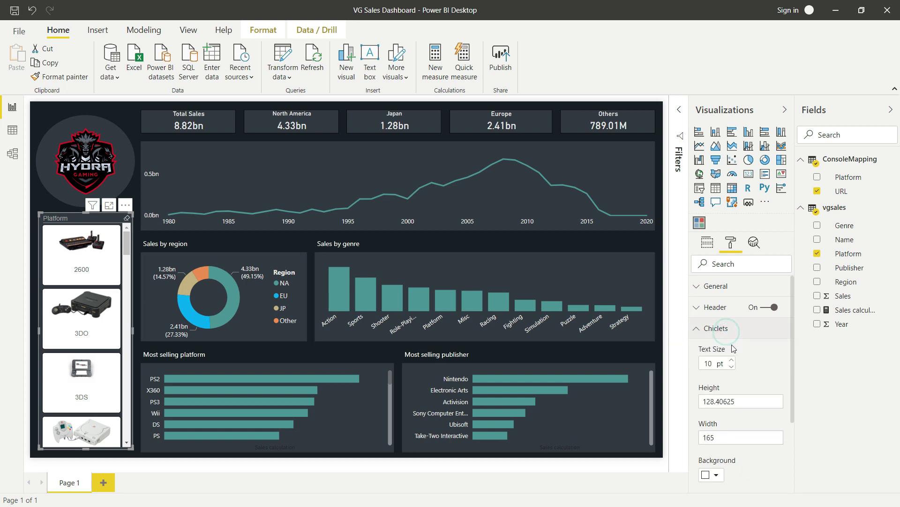
scroll(739, 362, "down", 2)
scroll(740, 361, "down", 5)
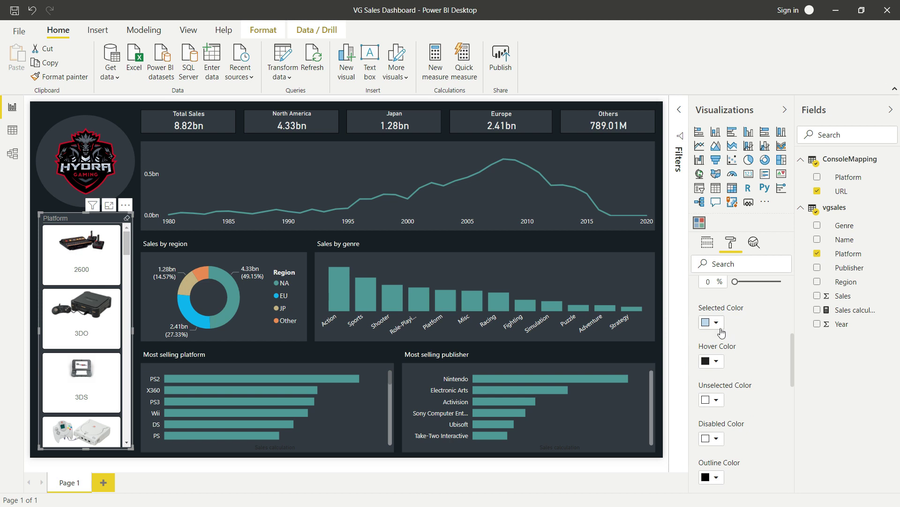
left_click(713, 323)
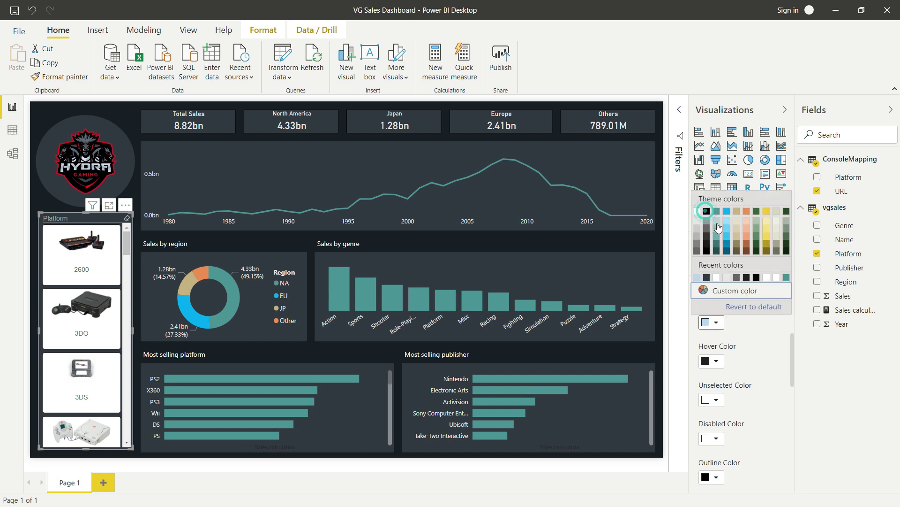
left_click(706, 212)
scroll(720, 394, "down", 2)
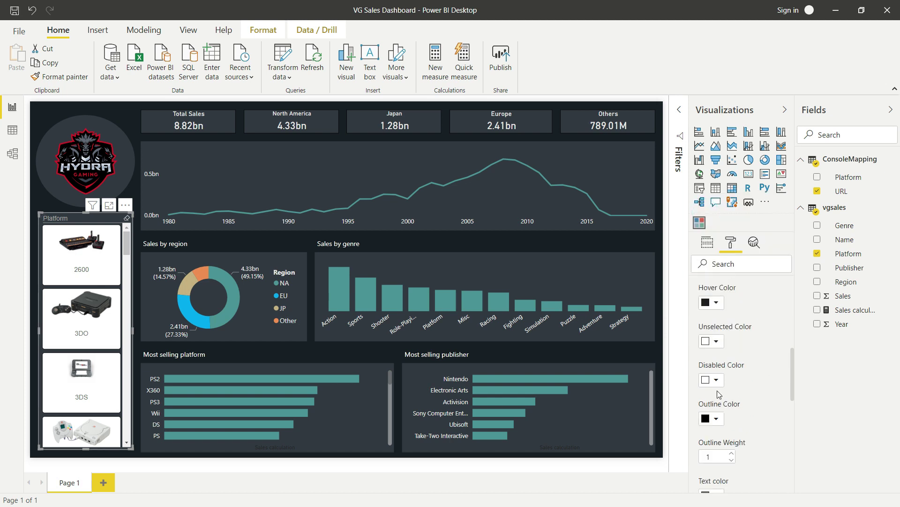
left_click(713, 341)
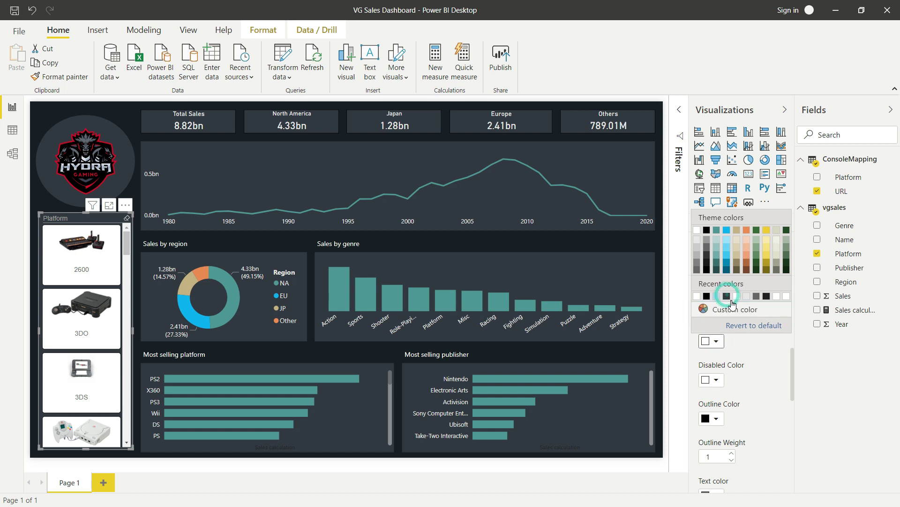
left_click(727, 296)
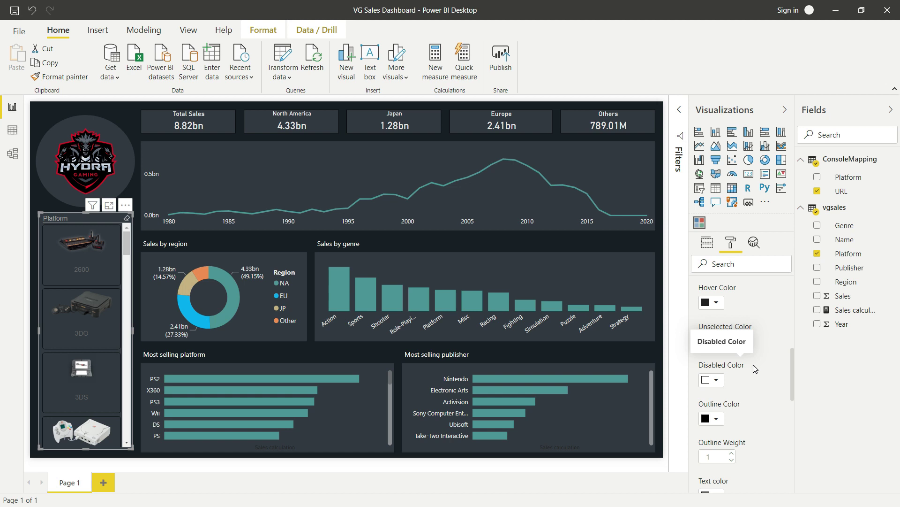
- Set the chiclets' text color to white and turn off the Platform slicer's header
scroll(753, 364, "down", 2)
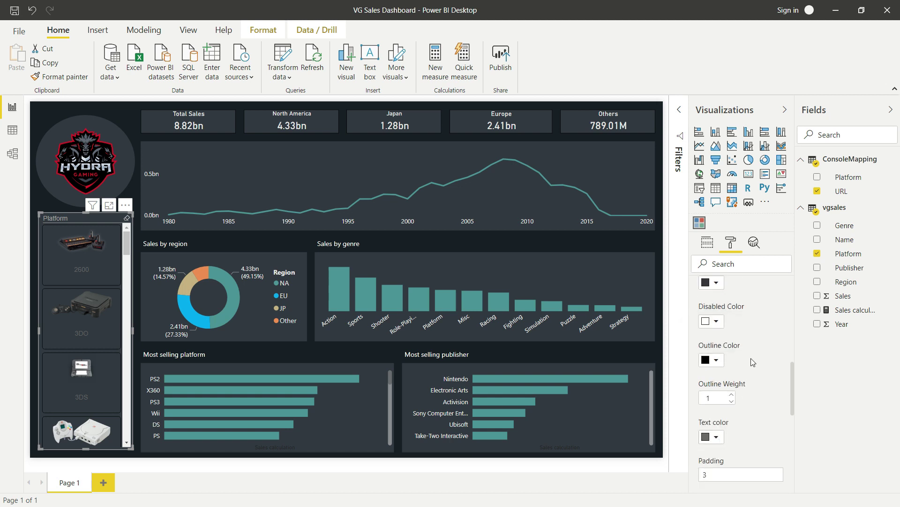
left_click(716, 437)
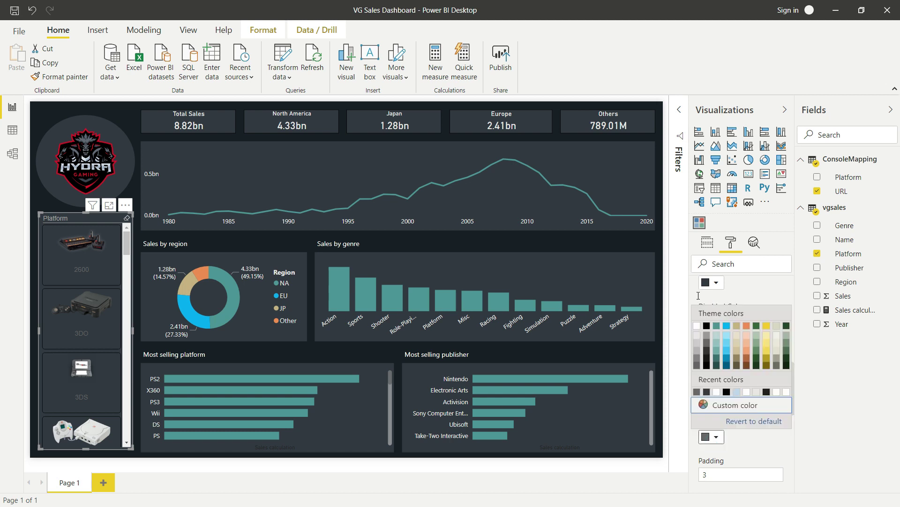
left_click(697, 325)
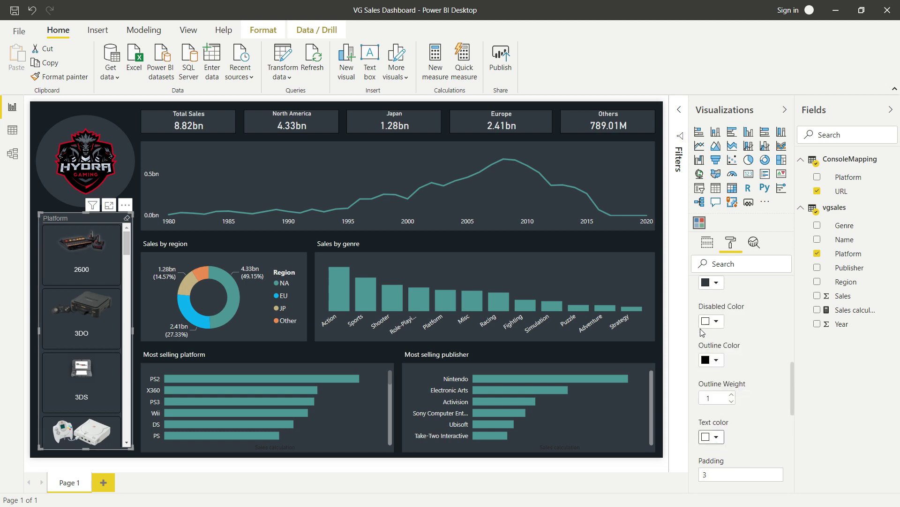
scroll(713, 323, "up", 6)
scroll(726, 313, "up", 3)
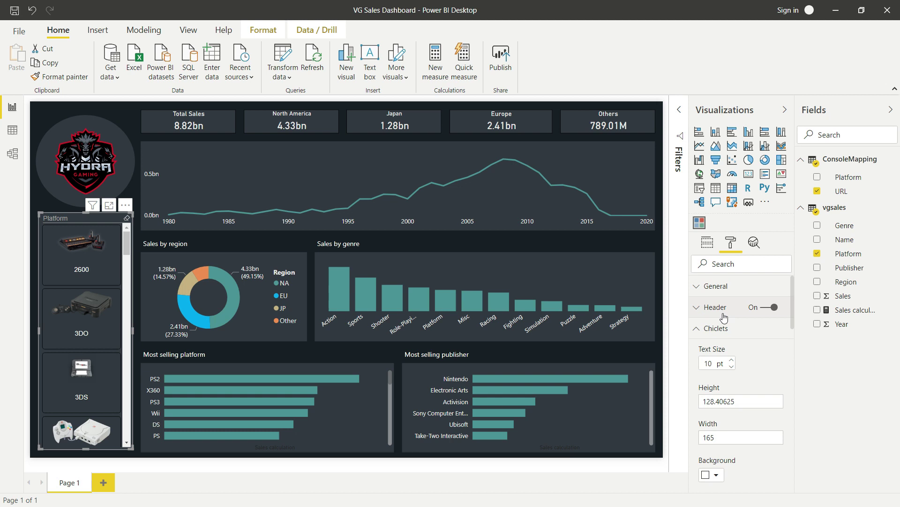
left_click(716, 328)
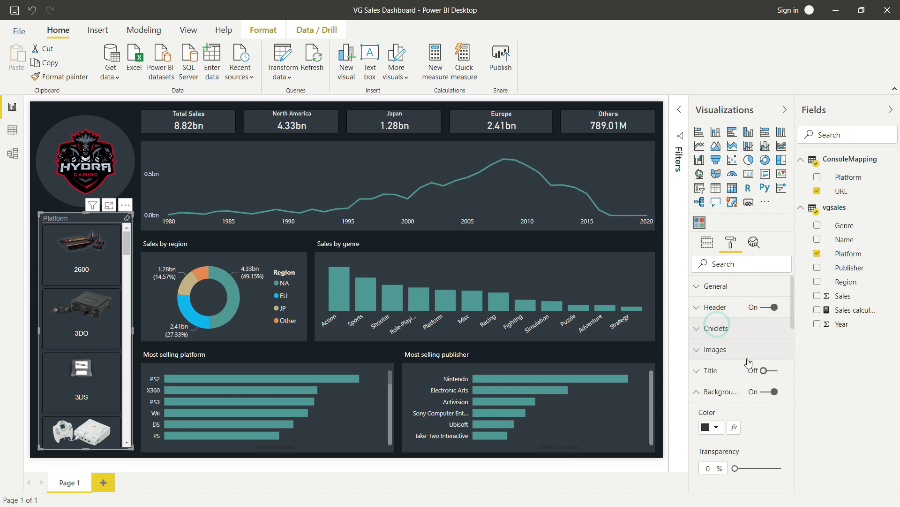
left_click(768, 308)
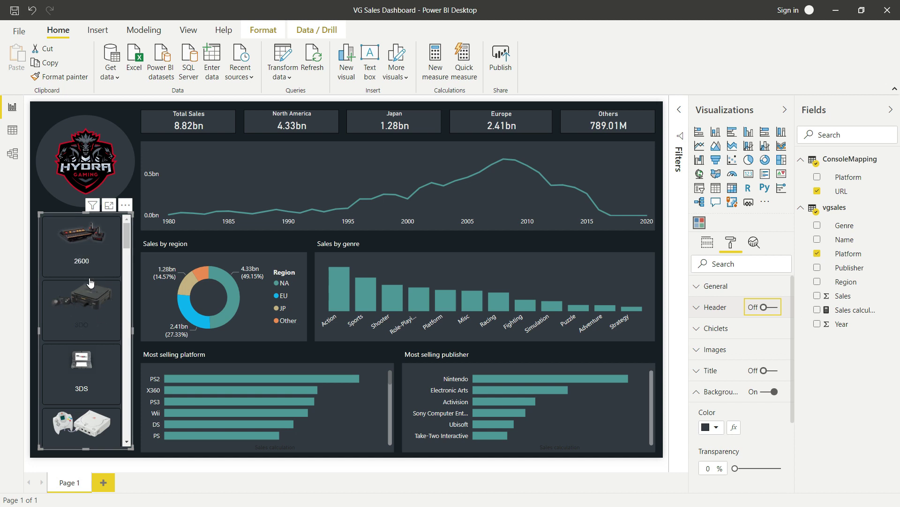
- Test the slicer by filtering the dashboard to the 2600 platform
left_click(106, 252)
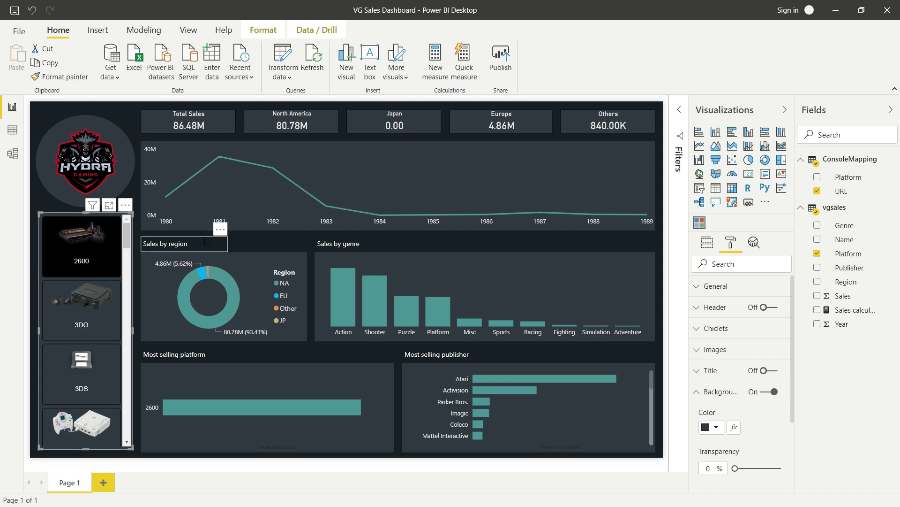
left_click(490, 247)
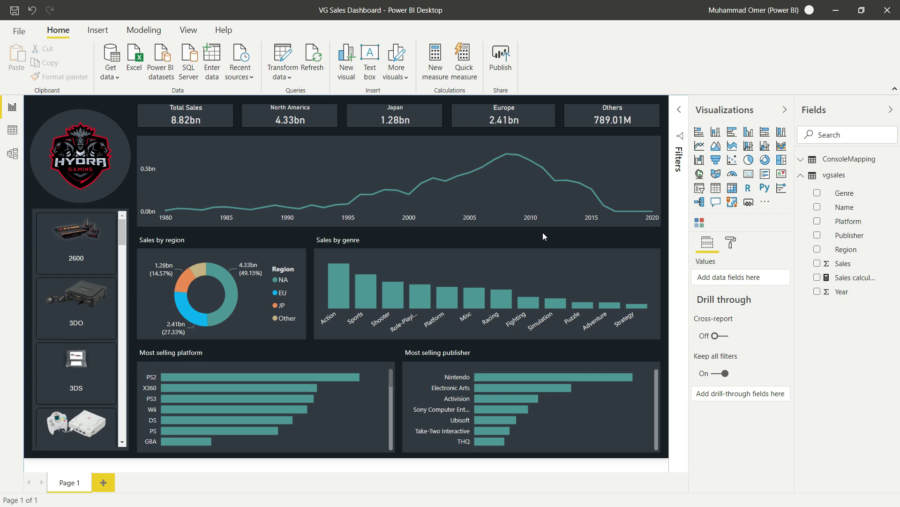
- Turn off the Platform slicer's background so the page color shows between the chiclets
left_click(105, 210)
left_click(730, 242)
left_click(770, 392)
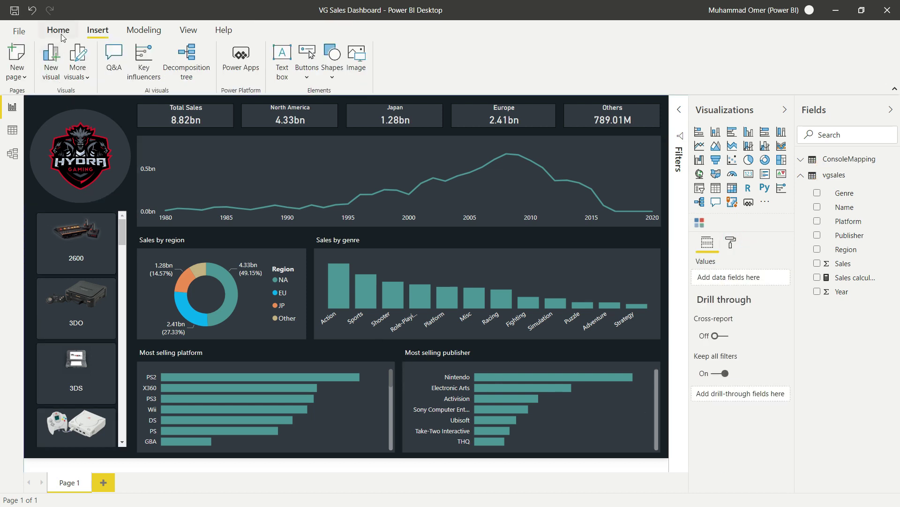
- Insert a rectangle shape, and move and resize it into a narrow vertical strip covering the Platform slicer's scrollbar
left_click(61, 32)
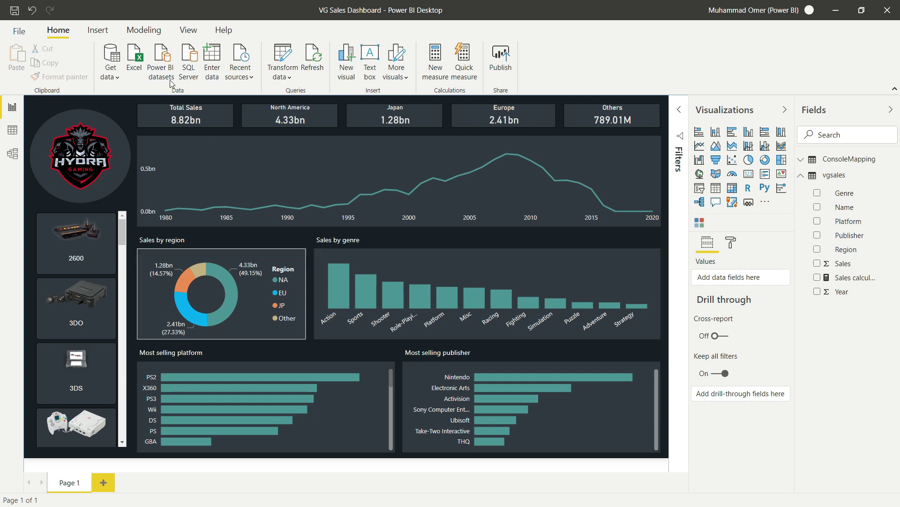
left_click(96, 30)
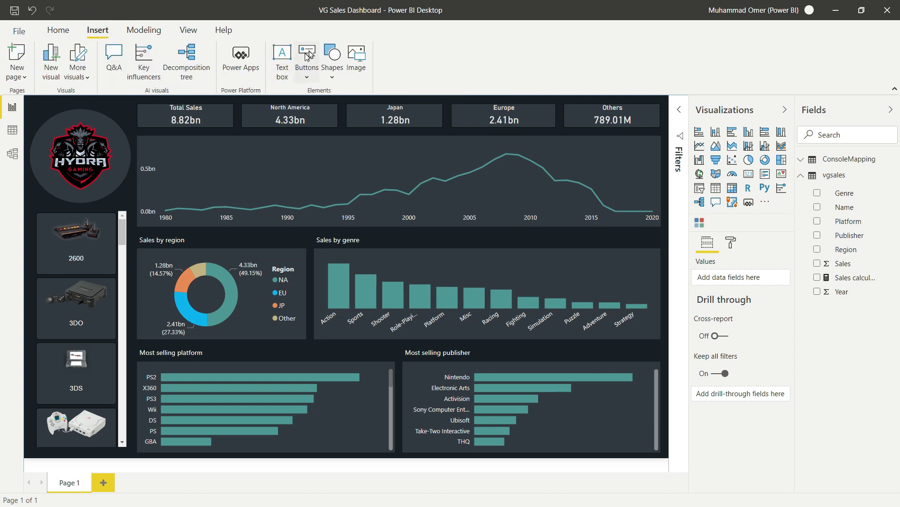
left_click(332, 68)
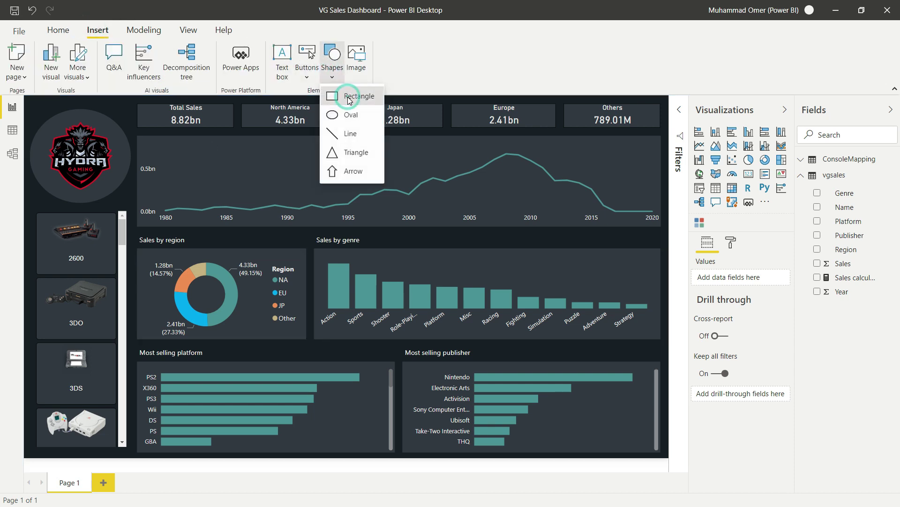
left_click(347, 97)
left_click_drag(146, 195, 189, 258)
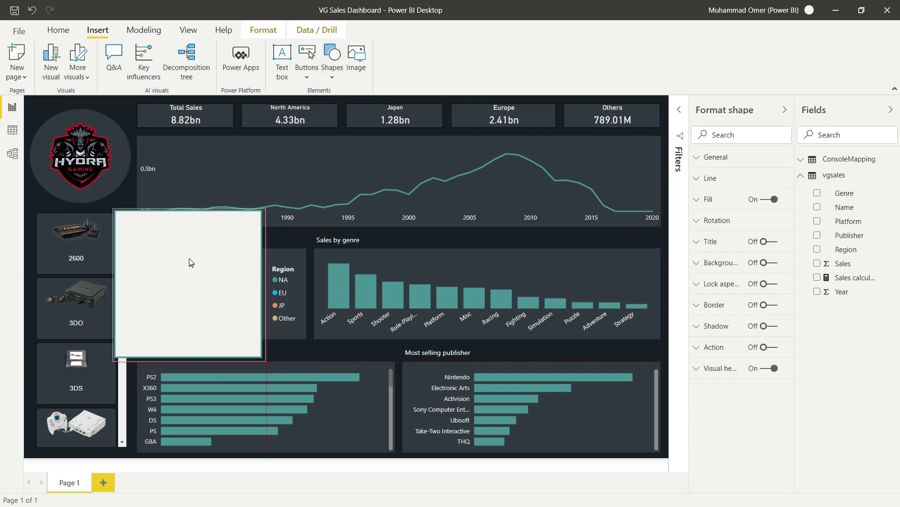
left_click_drag(261, 352, 133, 454)
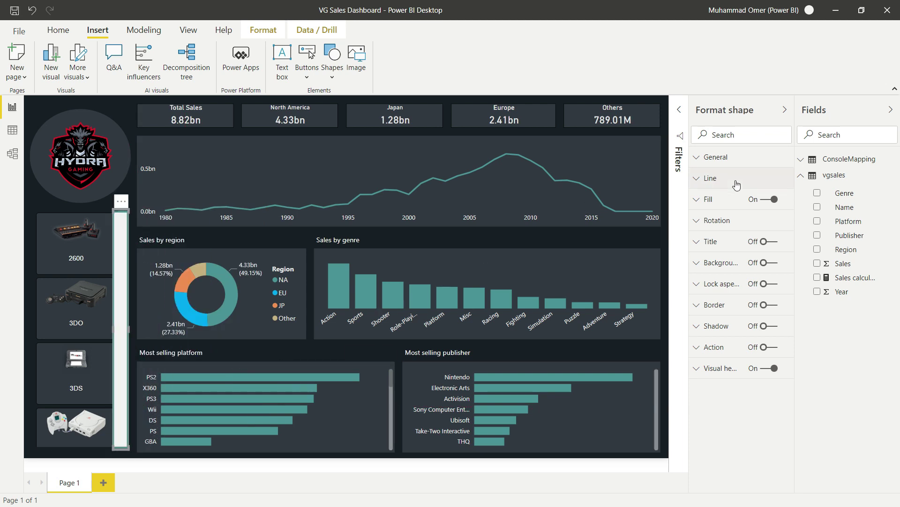
- Turn off the rectangle's fill, turn on its background, and color it with the recently used near-black matching the page
left_click(768, 201)
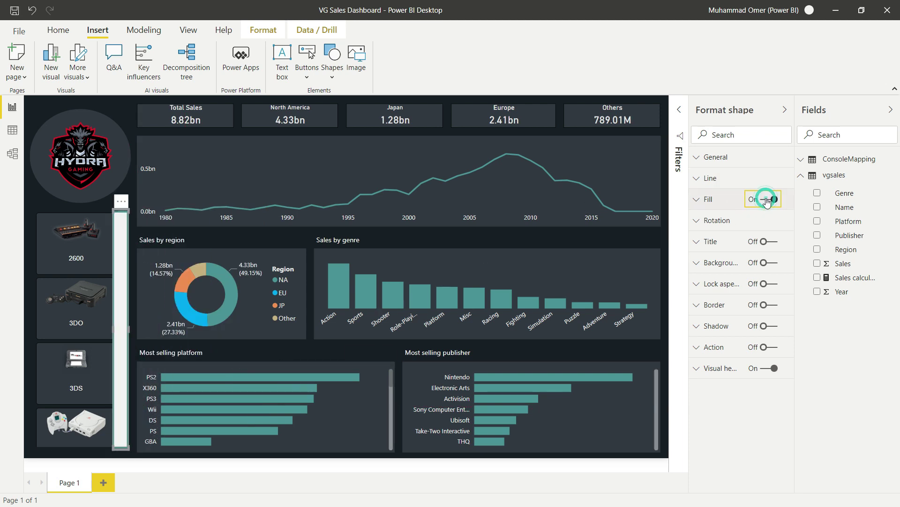
left_click(770, 265)
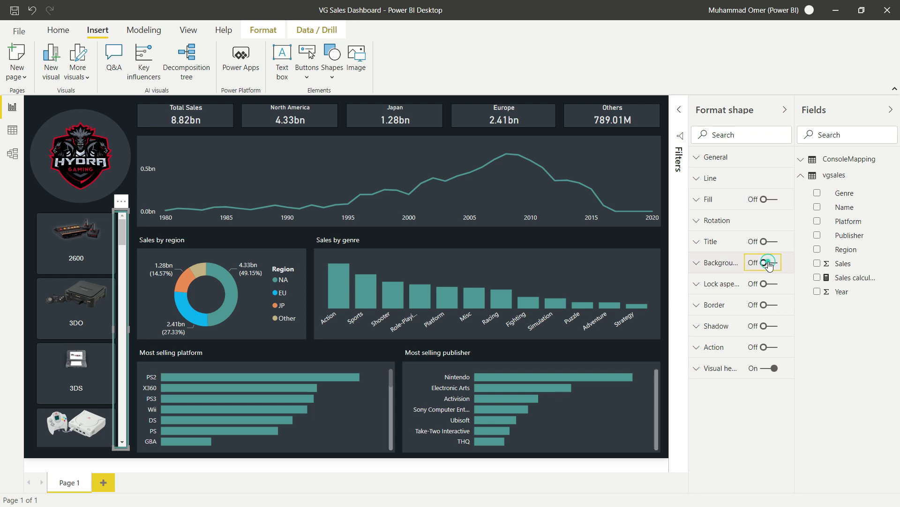
left_click(730, 265)
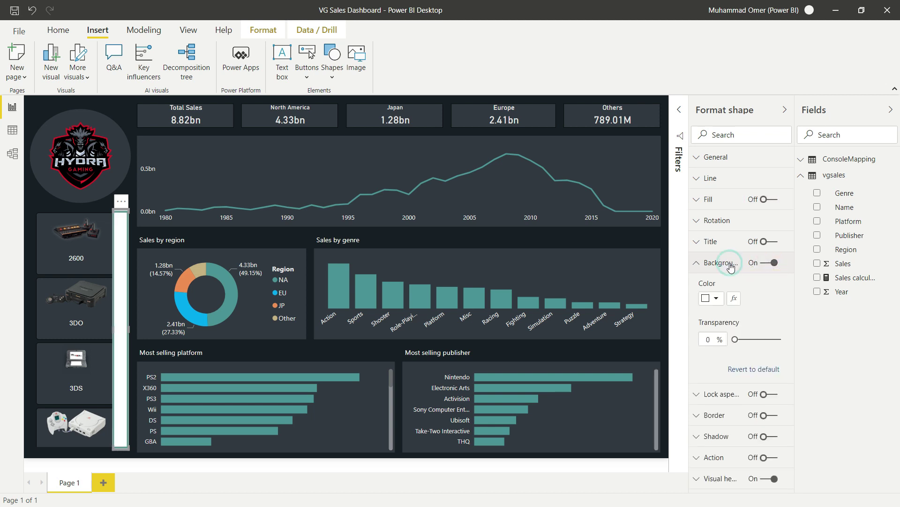
left_click(718, 299)
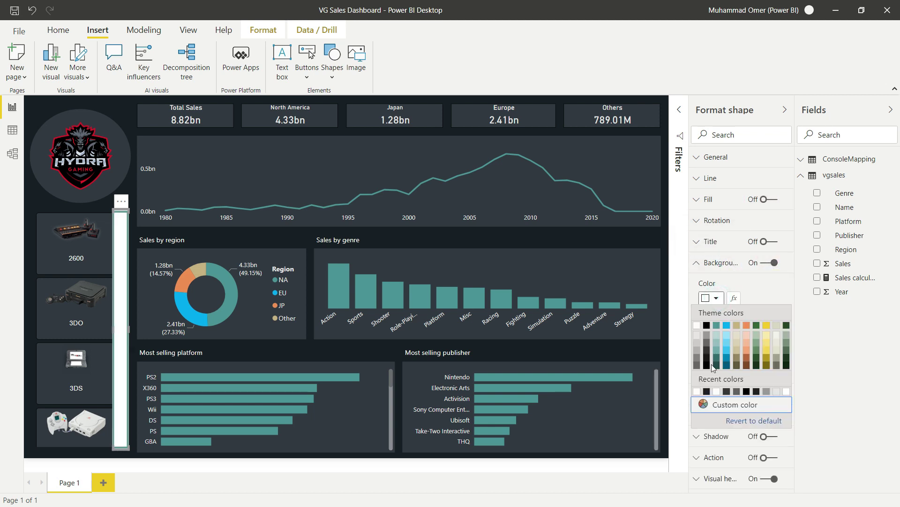
left_click(707, 392)
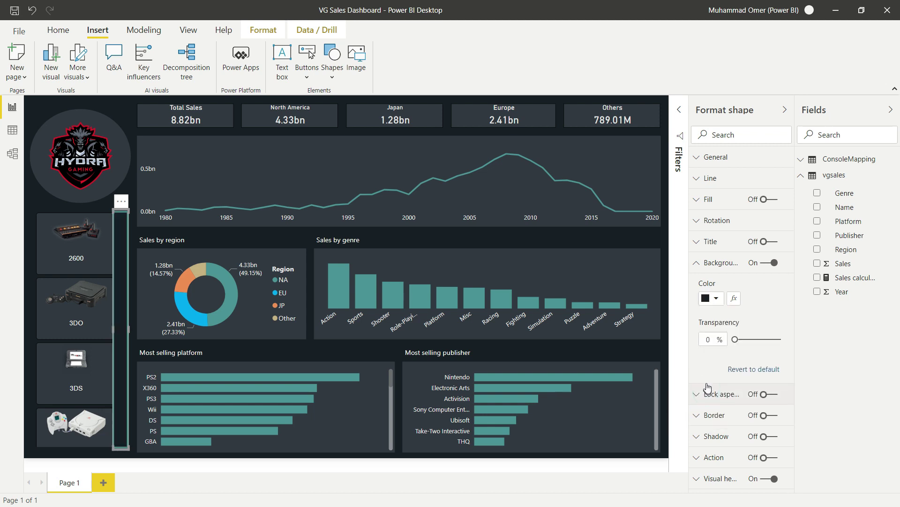
- Make the covering rectangle's outline fully transparent, undo the stray change made after it, and deselect the shape
left_click(715, 179)
left_click_drag(733, 254, 781, 255)
key("ctrl+z")
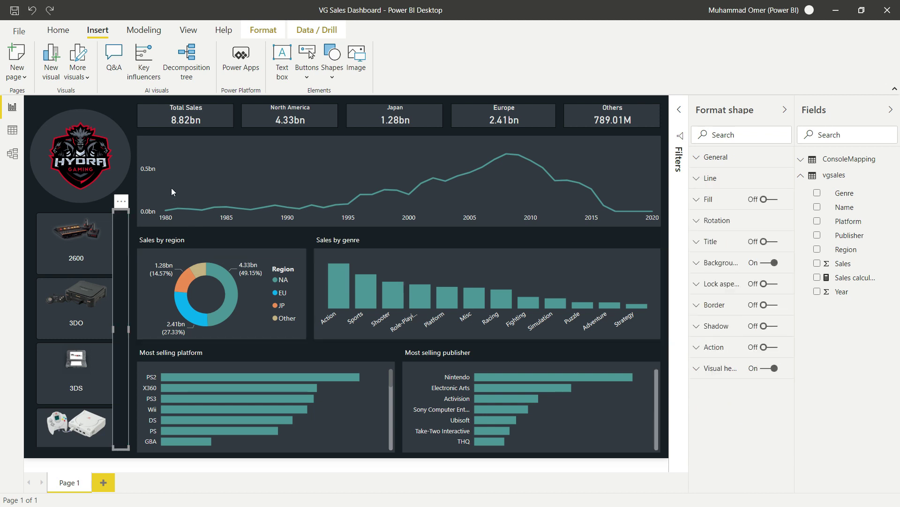
left_click(27, 225)
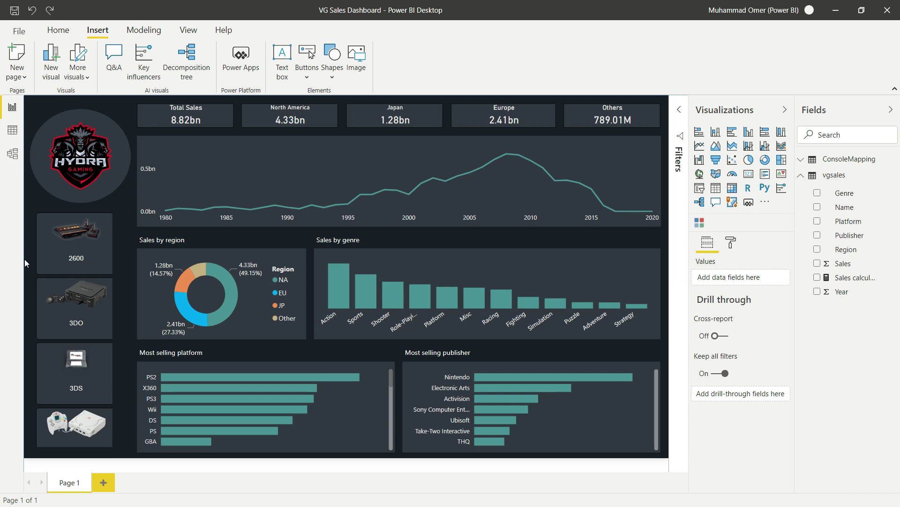
- Set the X position of the rectangle covering the Platform slicer's scrollbar to 184 and deselect it
left_click(124, 248)
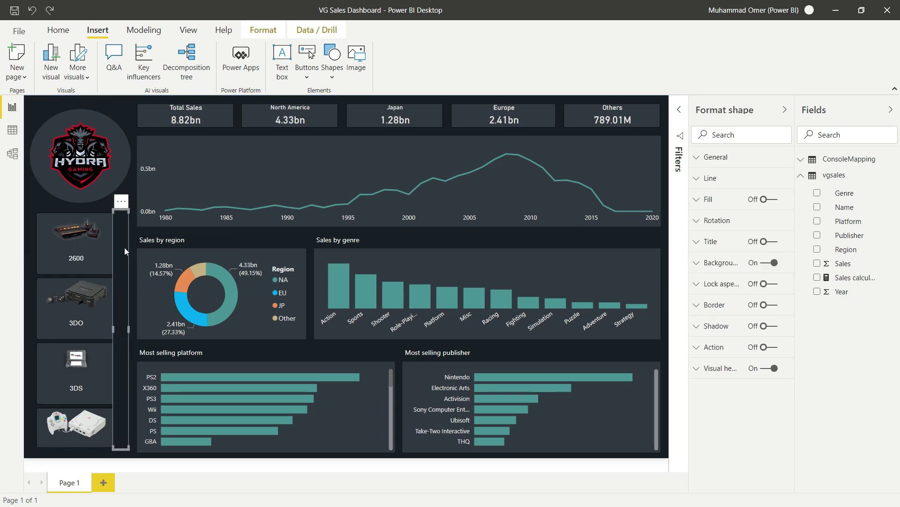
left_click(729, 160)
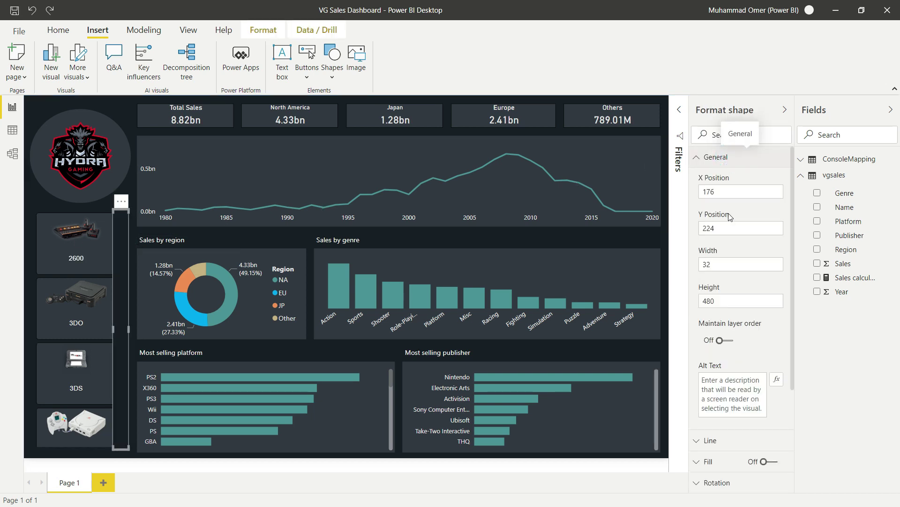
left_click(720, 192)
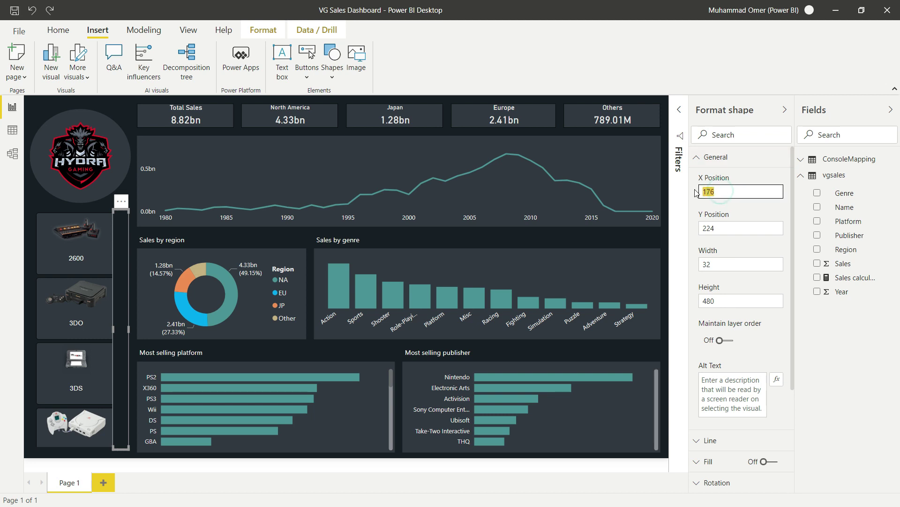
type("180")
key("Return")
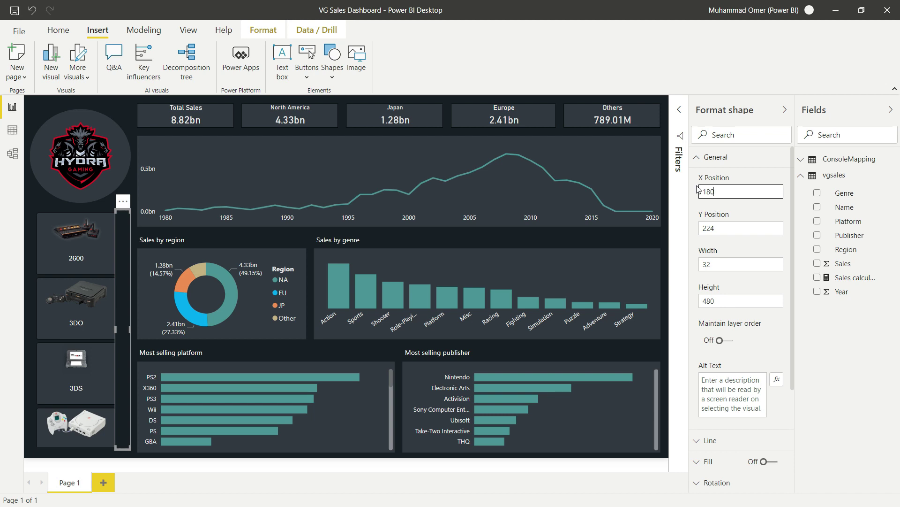
type("4")
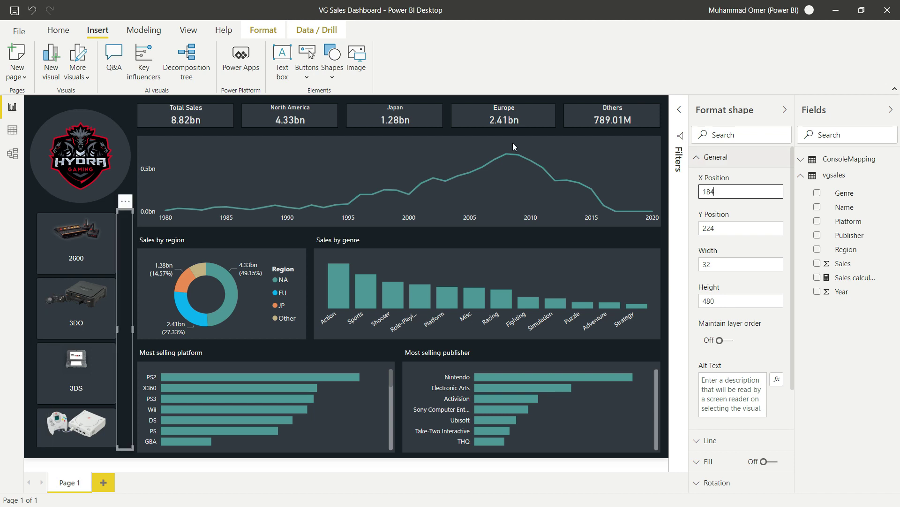
left_click(29, 242)
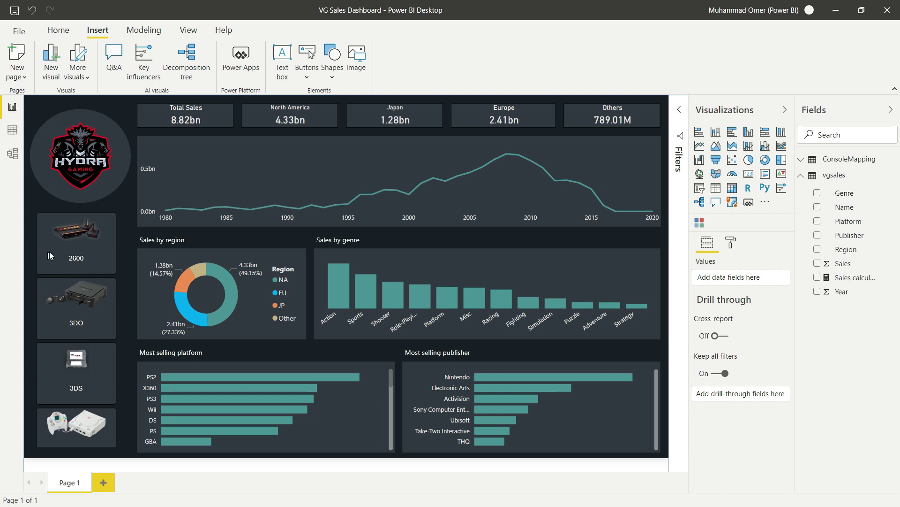
- Rename the report page as Overview
double_click(60, 486)
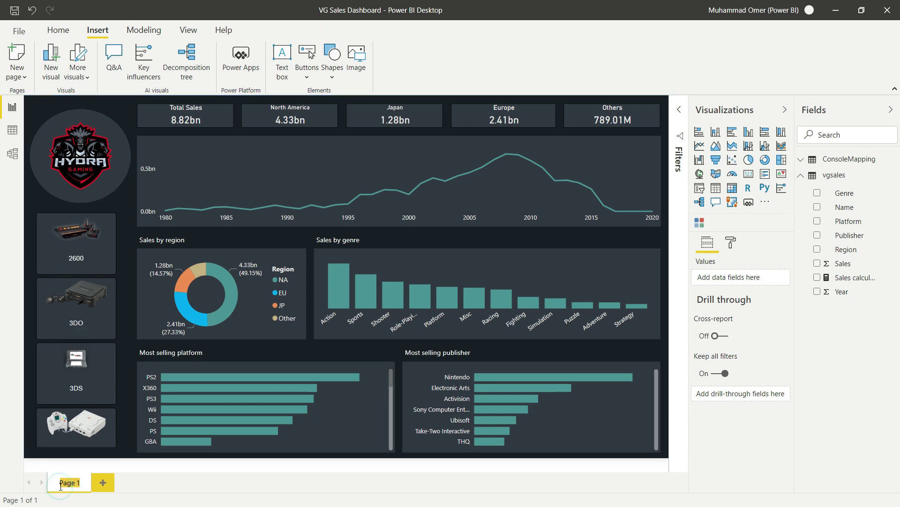
type("Overview")
key("Return")
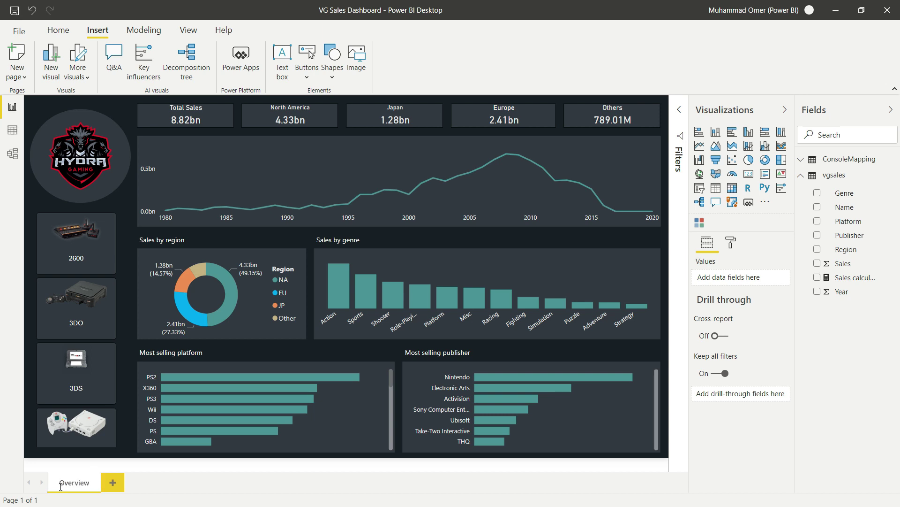
- Duplicate the Overview page and rename the copy as Detailed Analysis
right_click(85, 486)
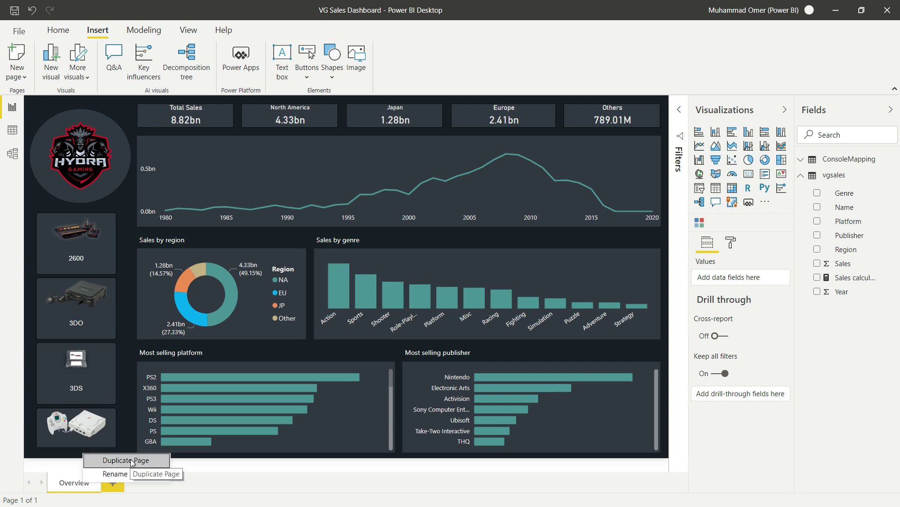
left_click(133, 465)
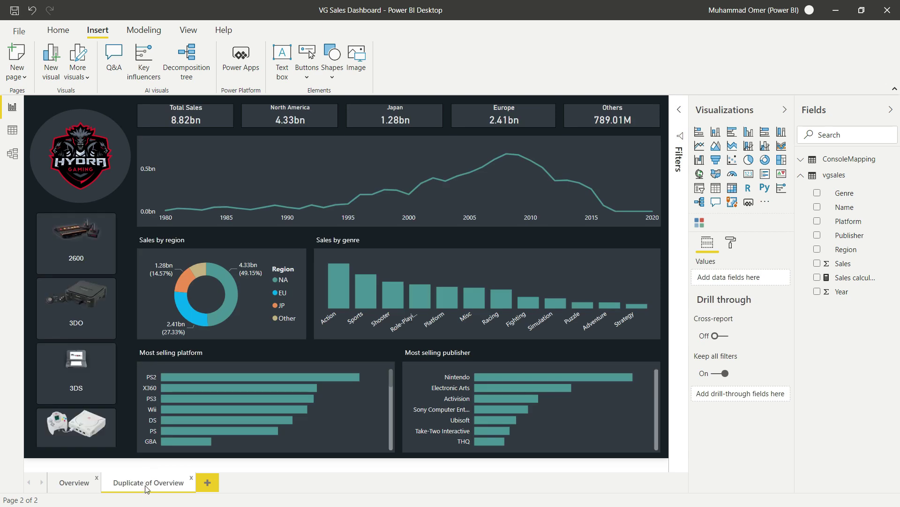
double_click(148, 484)
type("Detailed Analysis")
key("Return")
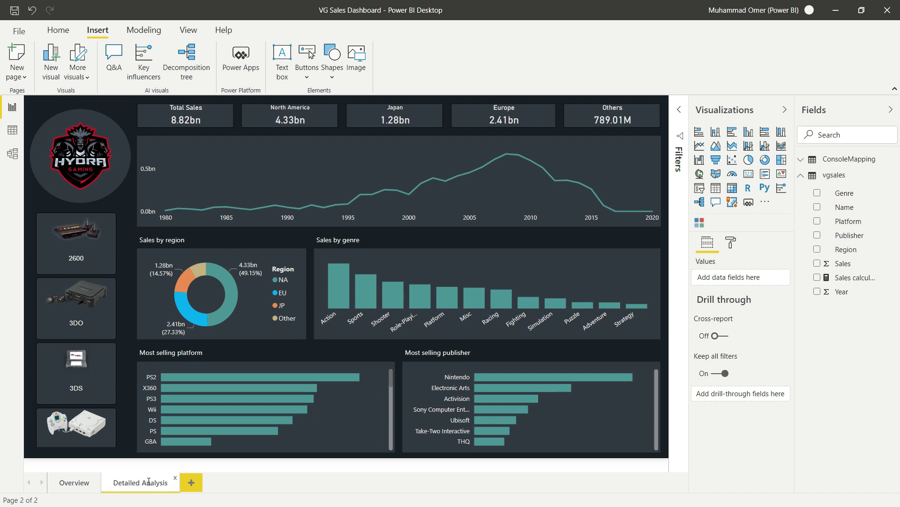
- Delete the Sales by region and Sales by genre charts with their titles, and move the line chart down into their place
left_click(139, 238)
left_click(138, 237)
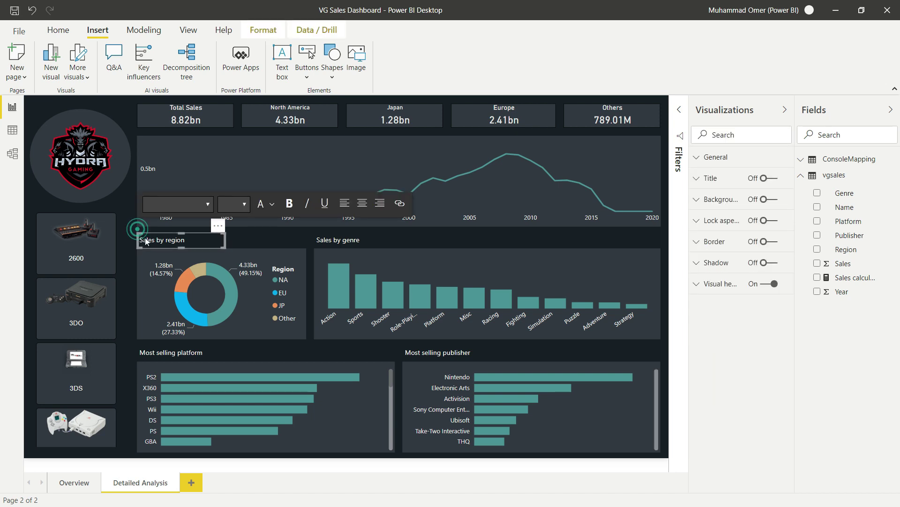
left_click_drag(137, 229, 669, 346)
key("Delete")
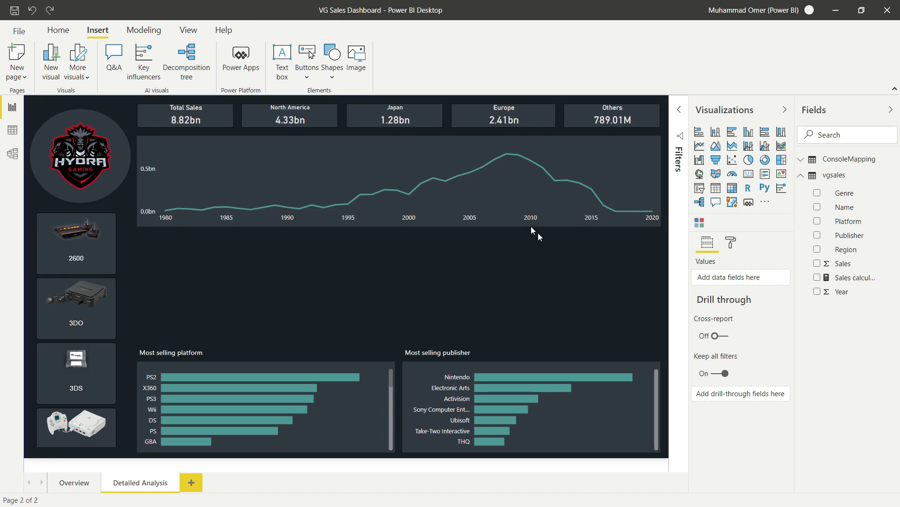
left_click_drag(520, 212, 521, 313)
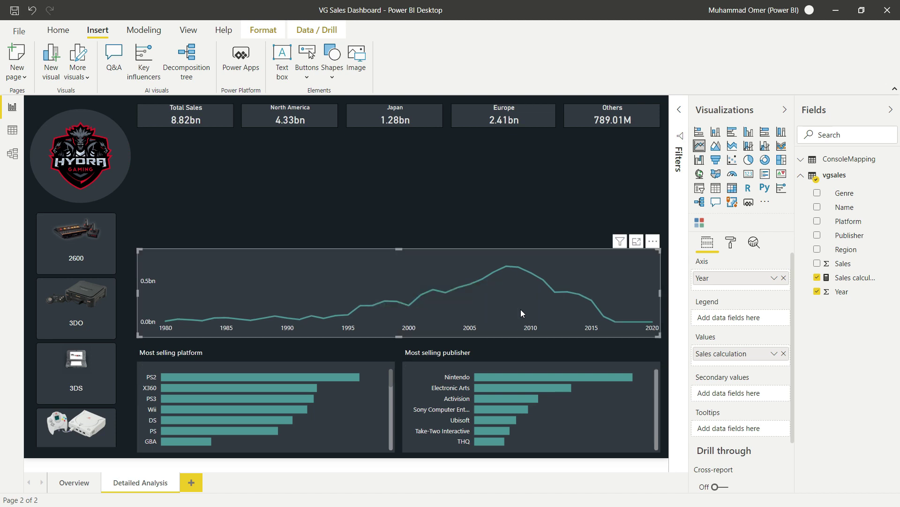
left_click(304, 184)
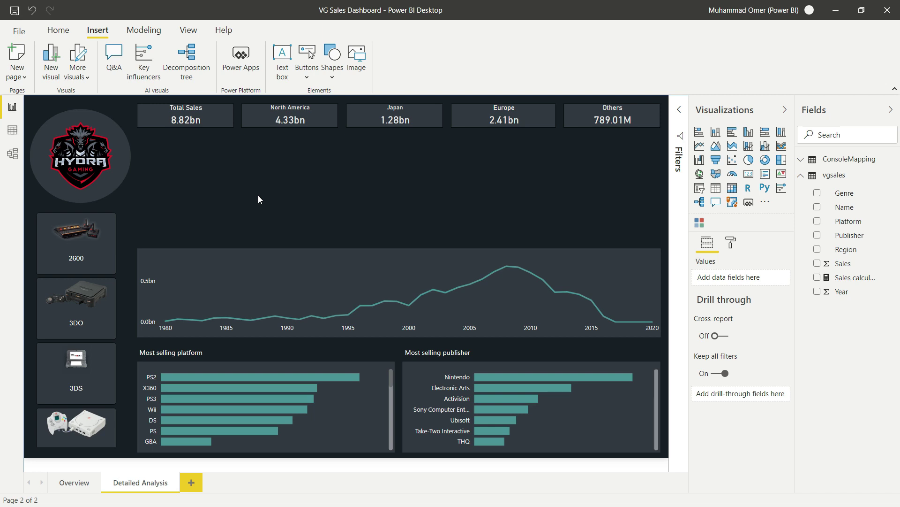
- Add a table visual showing the Name field, and place and enlarge it in the empty area above the line chart's first years
left_click(717, 189)
left_click_drag(188, 146, 190, 155)
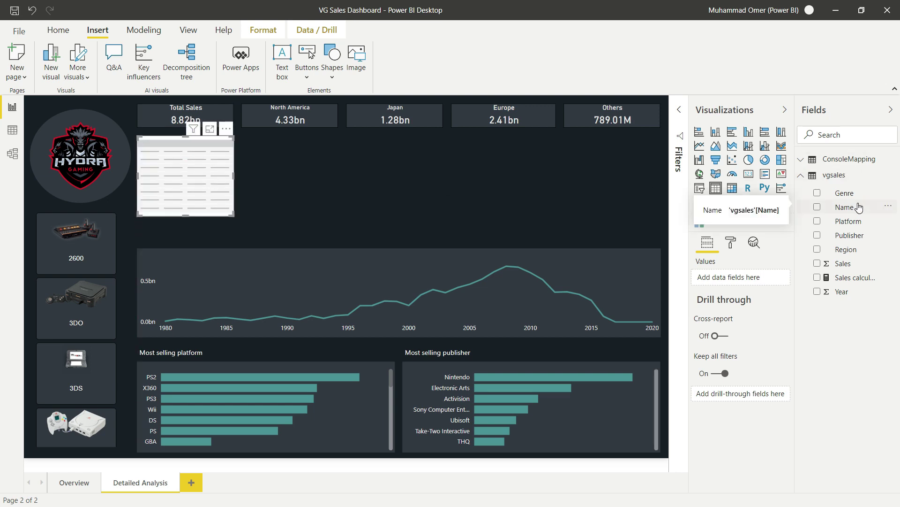
left_click_drag(855, 206, 737, 294)
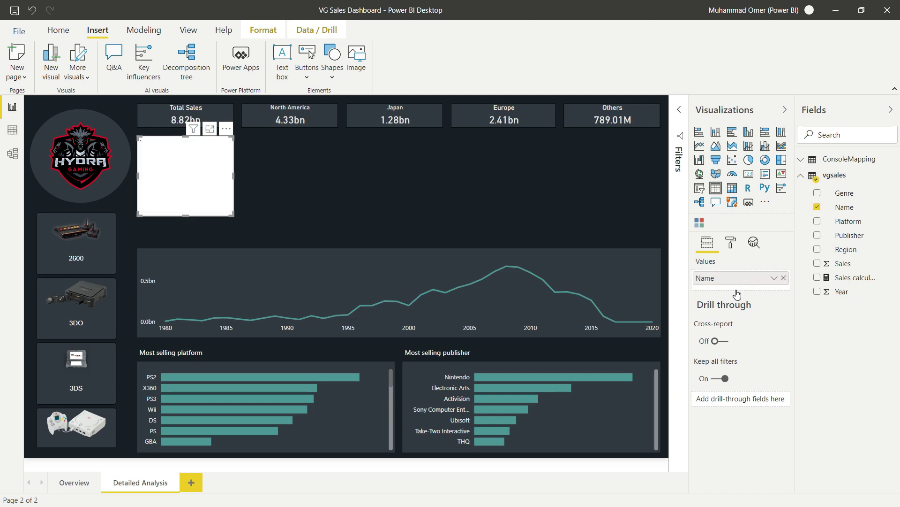
left_click_drag(234, 215, 244, 244)
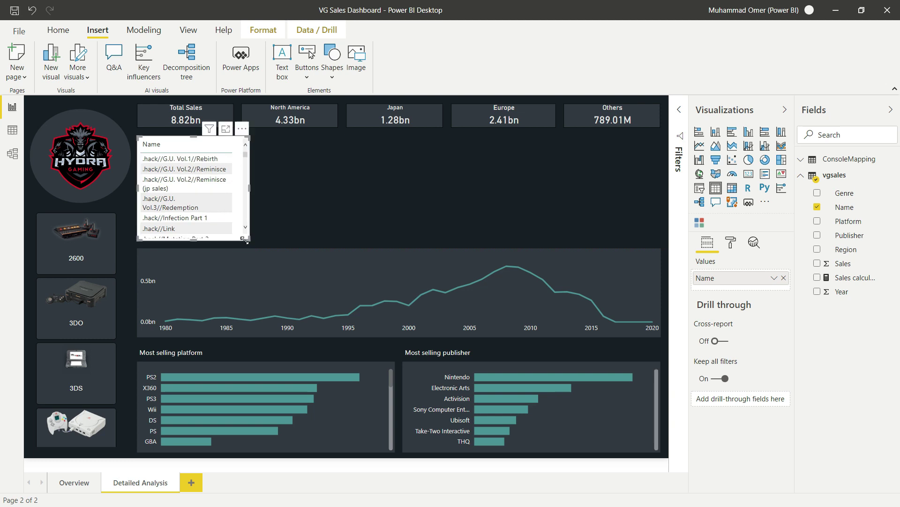
- Filter the table visual to the Action genre
left_click(679, 115)
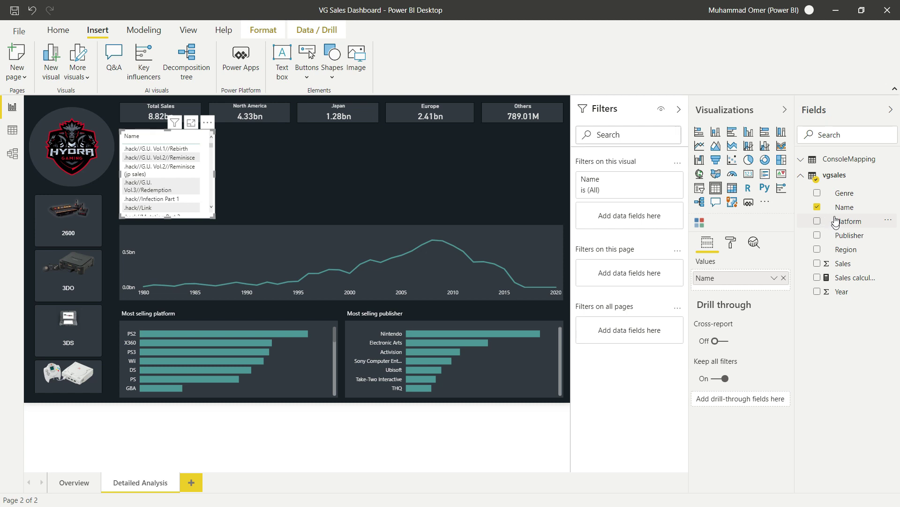
left_click_drag(844, 195, 626, 213)
left_click(590, 264)
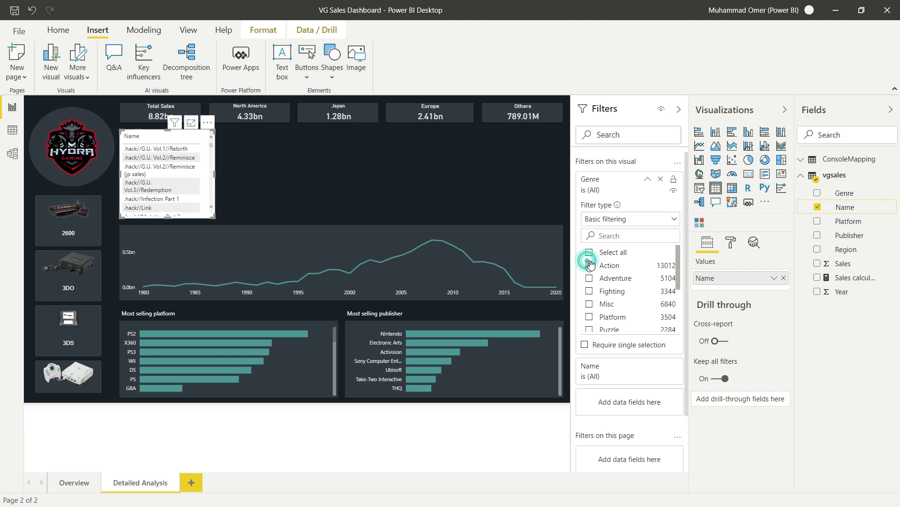
left_click(647, 180)
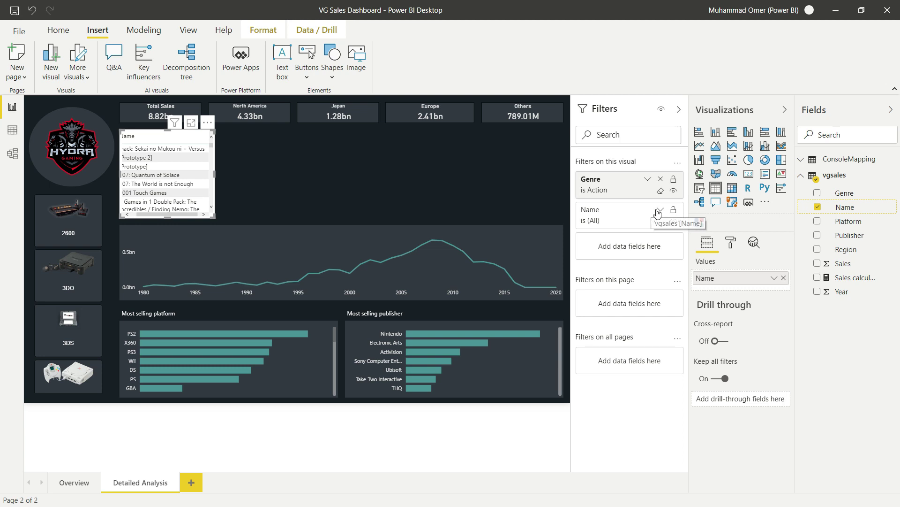
- Apply a Top N filter on Name that limits the table to the top 10 by Sales
left_click(658, 212)
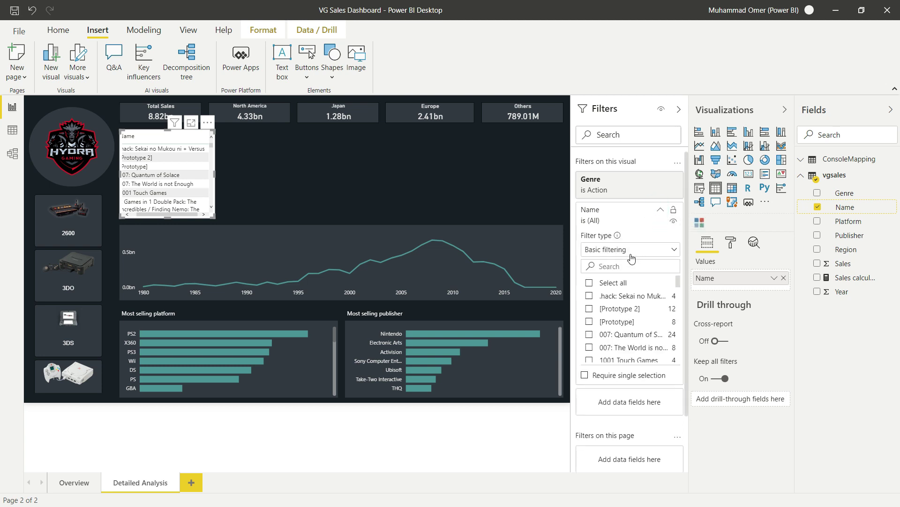
left_click(629, 252)
left_click(631, 293)
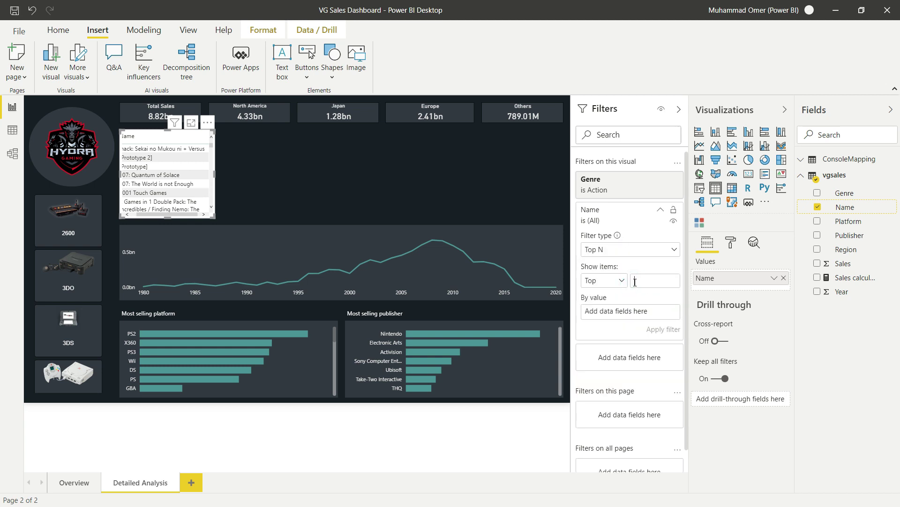
type("10")
left_click_drag(841, 263, 619, 314)
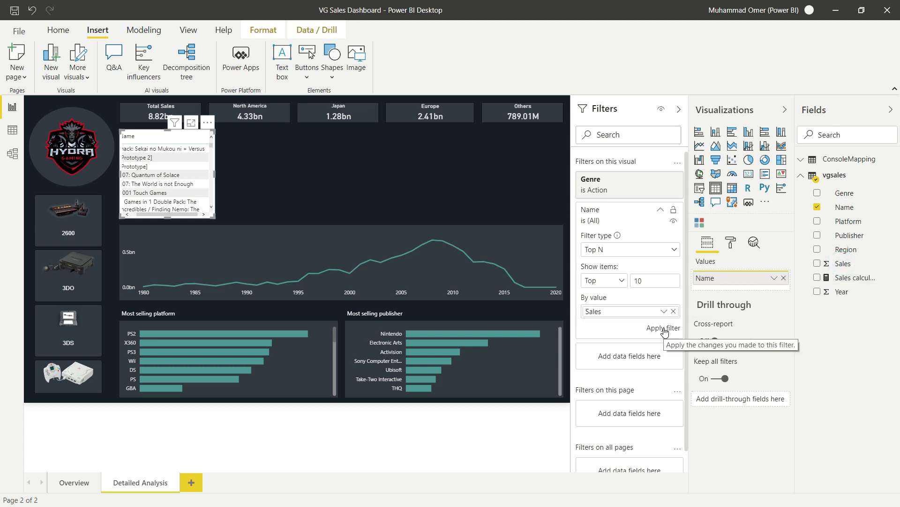
left_click(663, 329)
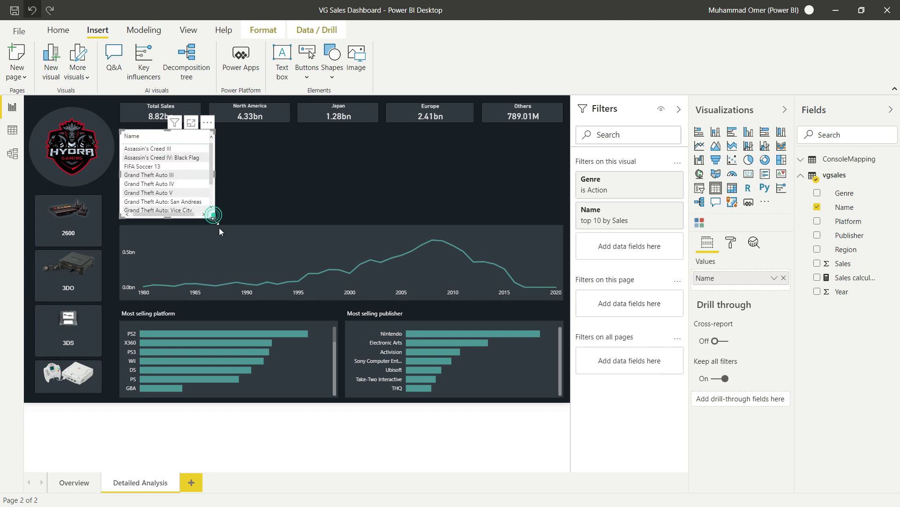
- Enlarge the table so all its game names fit, and set its style to None
left_click_drag(214, 216, 227, 250)
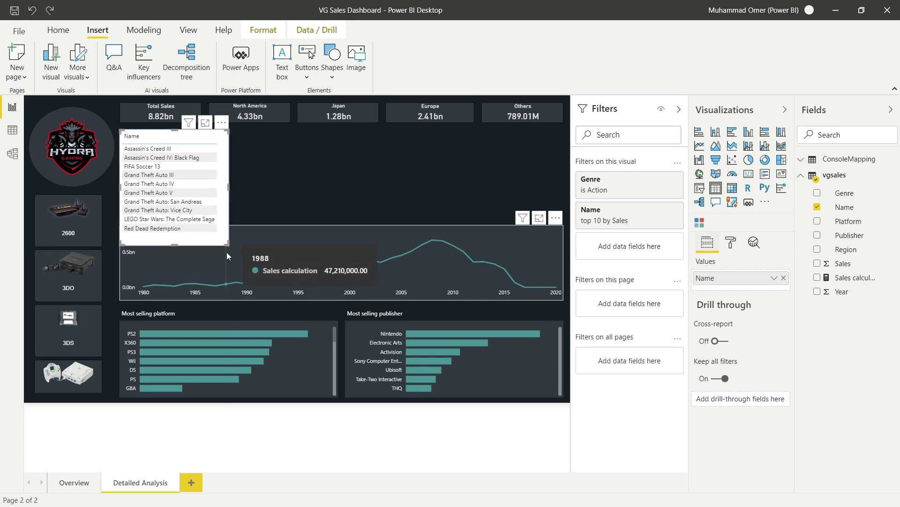
left_click(728, 243)
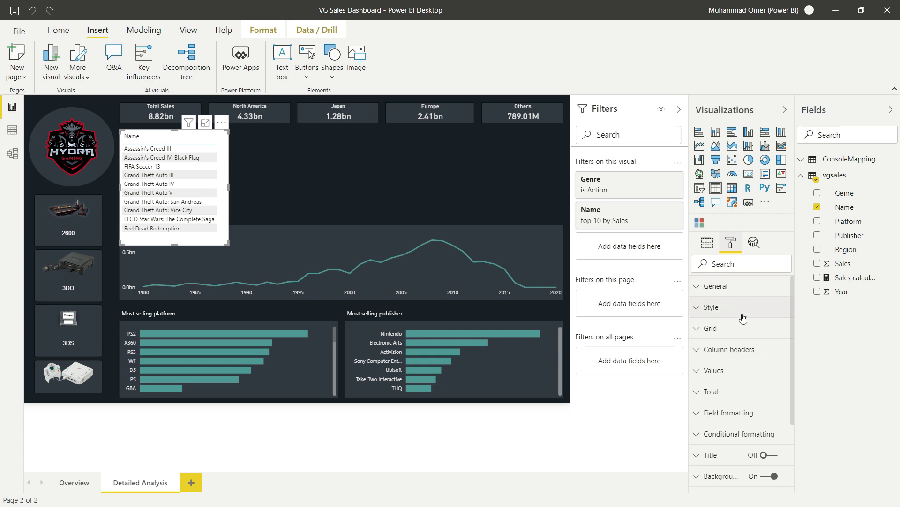
left_click(743, 318)
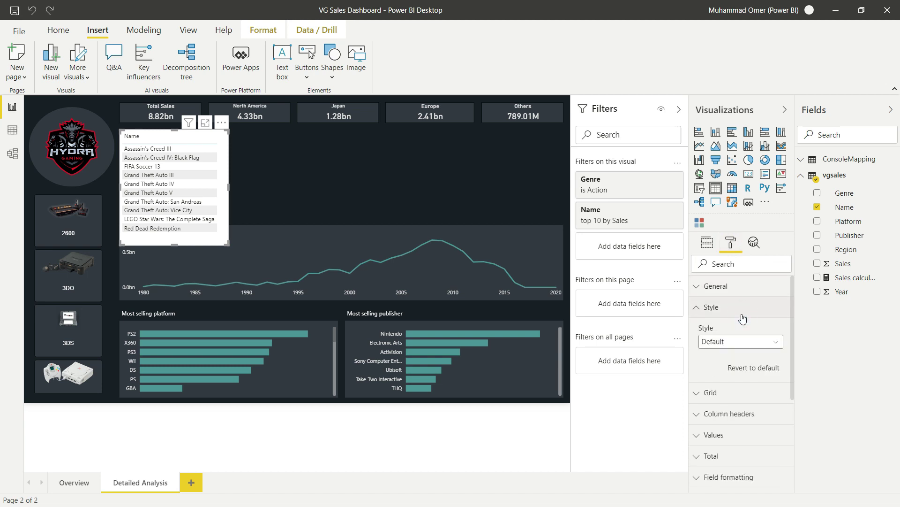
left_click(734, 342)
left_click(729, 369)
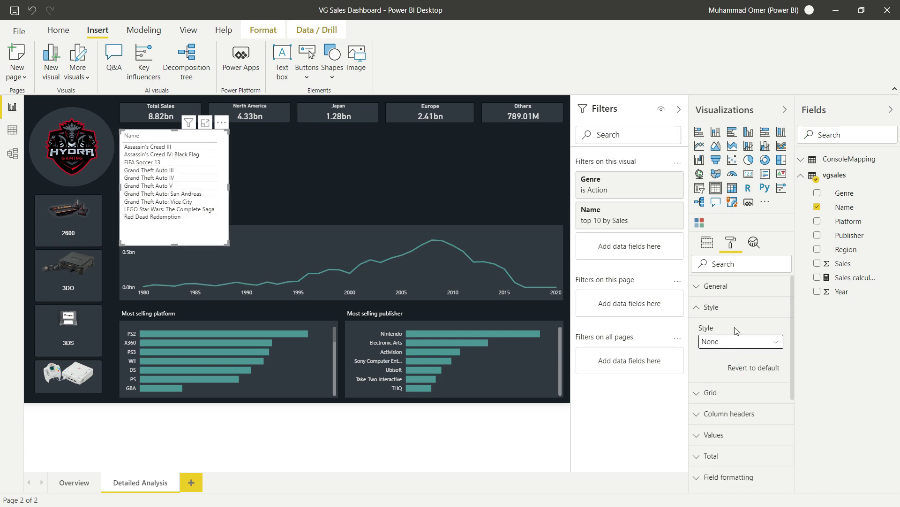
left_click(737, 308)
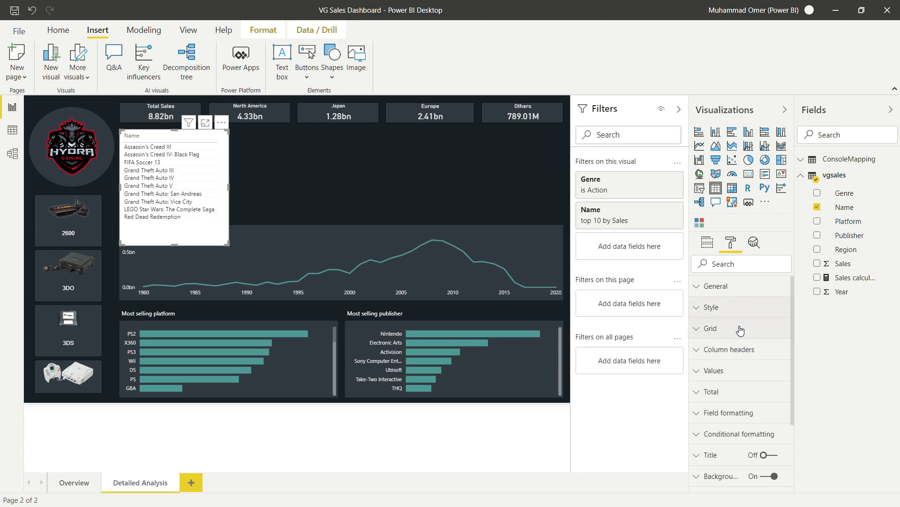
- Turn off the table's horizontal grid and set its row padding to 5
left_click(740, 329)
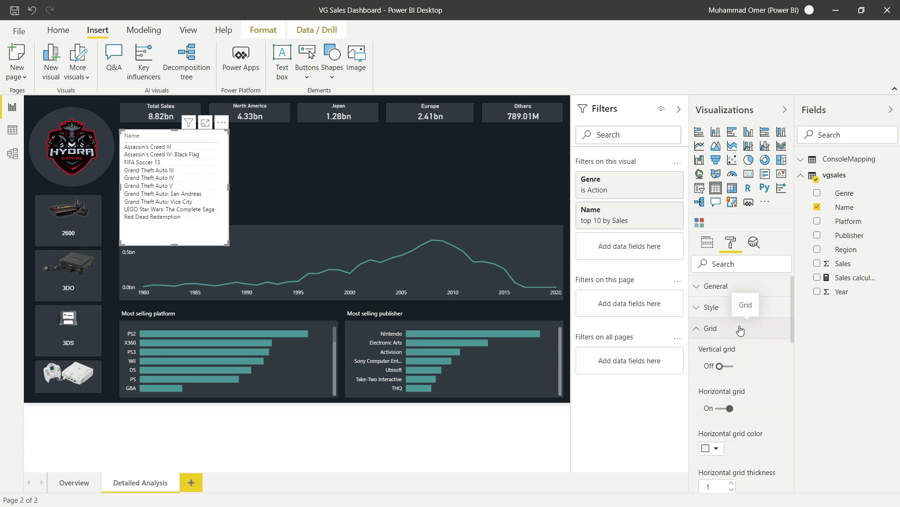
left_click(728, 408)
scroll(749, 380, "down", 5)
scroll(749, 379, "up", 3)
left_click(713, 387)
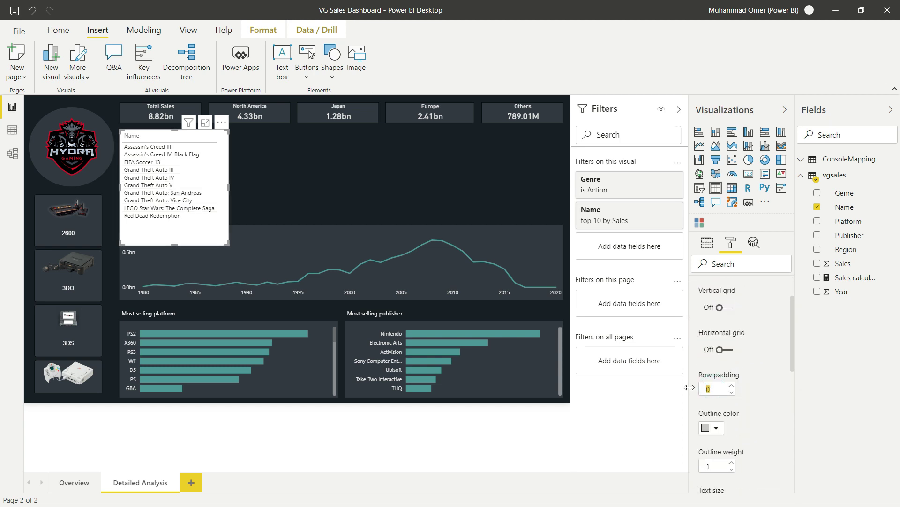
type("5")
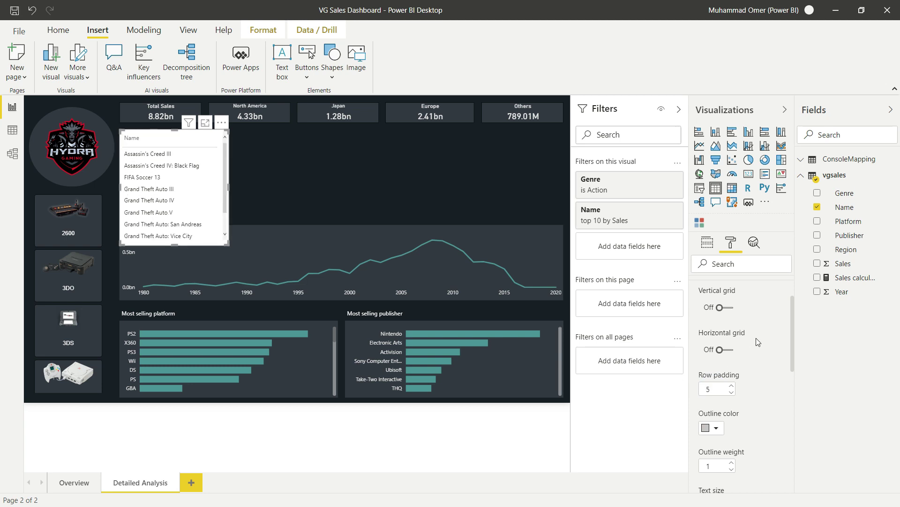
scroll(757, 342, "up", 3)
left_click(741, 331)
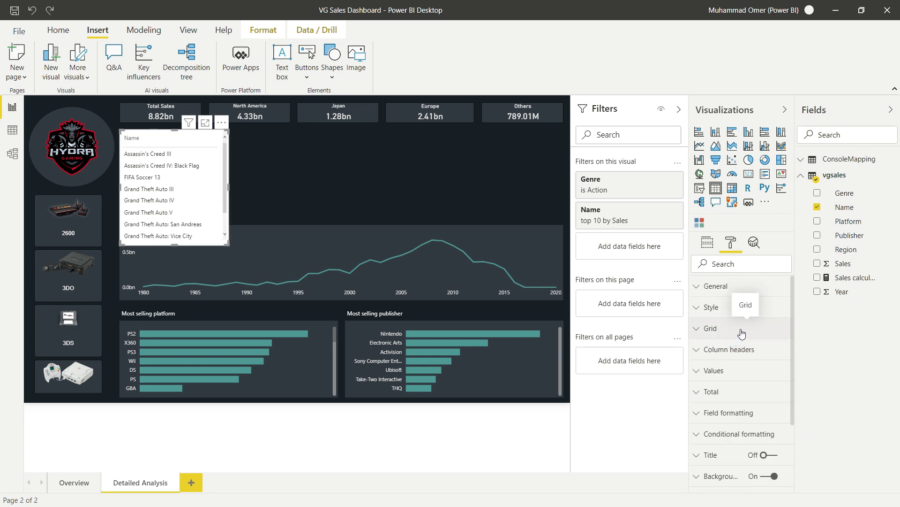
scroll(742, 333, "down", 3)
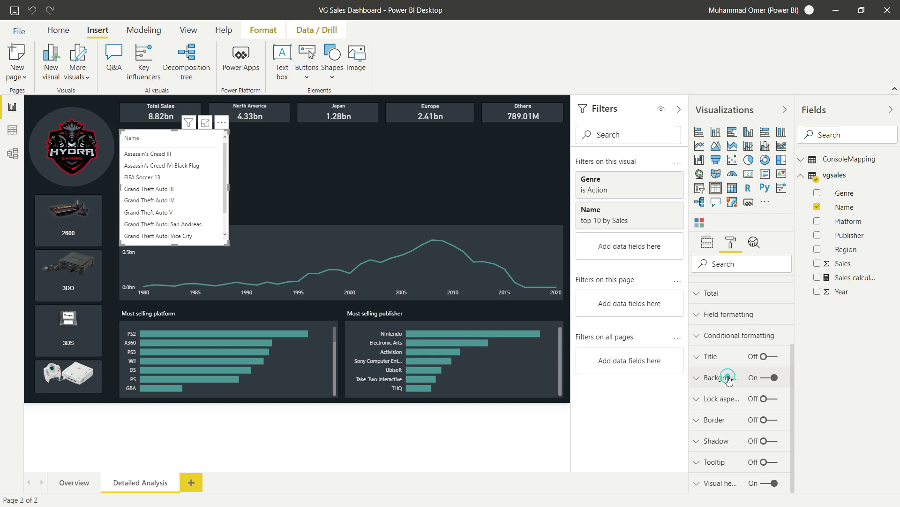
- Set the table visual's background color to the dark slate recent color that matches the dashboard's cards
left_click(728, 379)
scroll(726, 379, "down", 2)
left_click(718, 355)
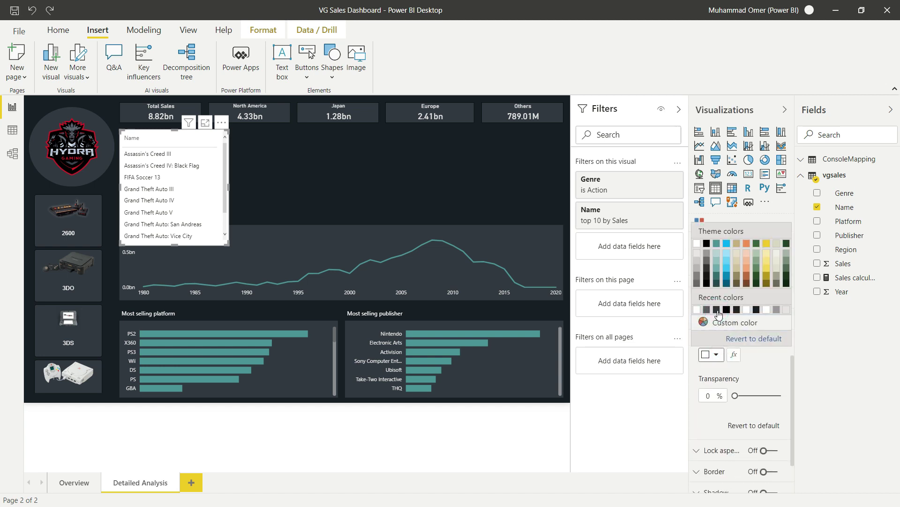
left_click(716, 310)
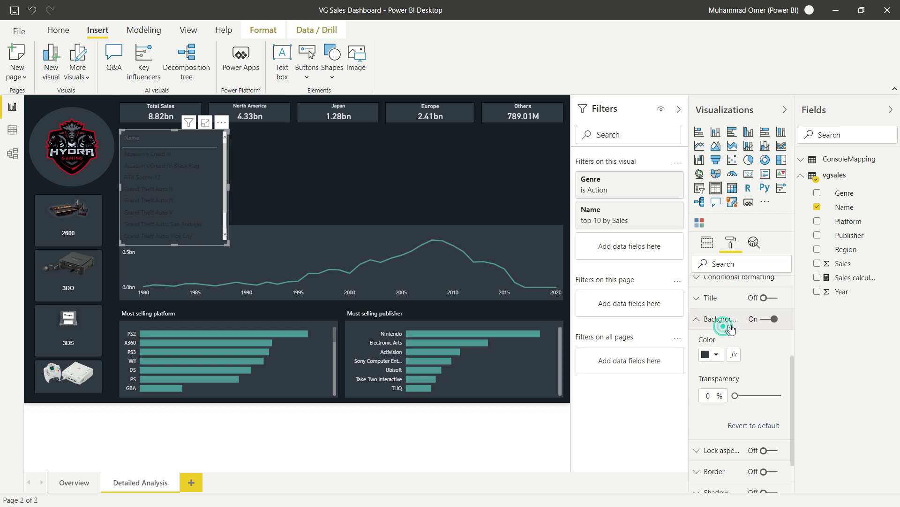
left_click(724, 321)
- Set both the font color and the alternate font color of the table's values to white
scroll(737, 364, "down", 1)
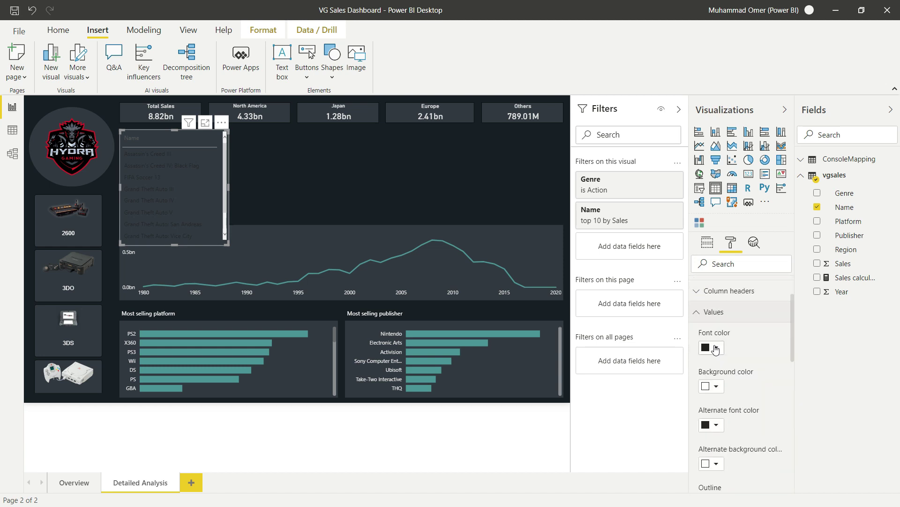
left_click(715, 347)
left_click(717, 303)
left_click(719, 429)
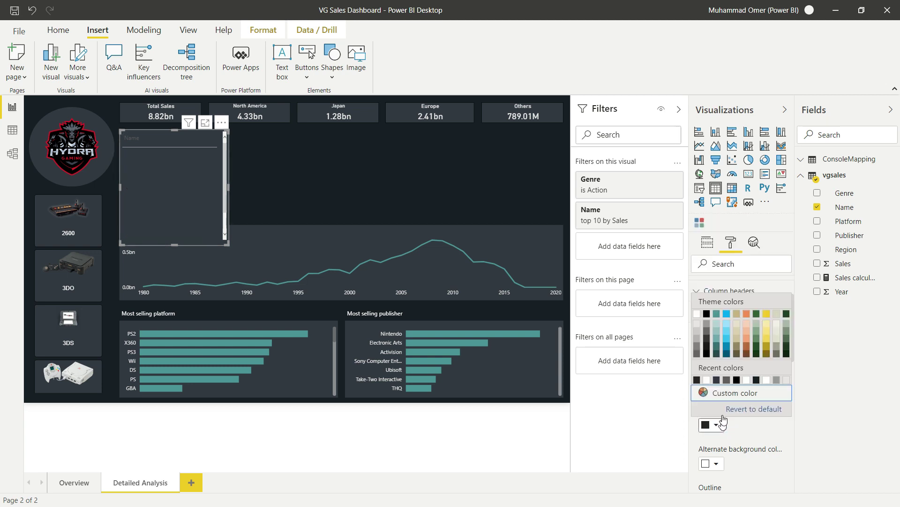
left_click(708, 381)
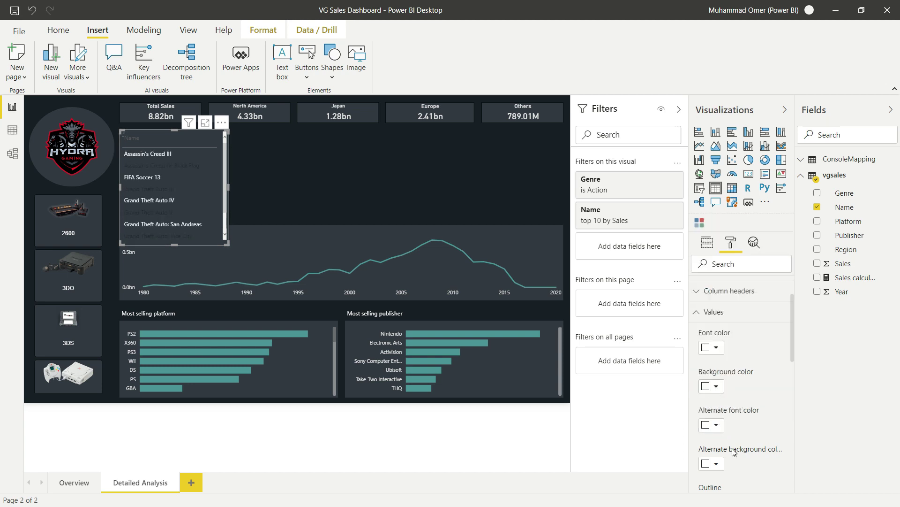
- Give the table's values a dark slate background color and a near-black alternate background color
scroll(725, 381, "down", 1)
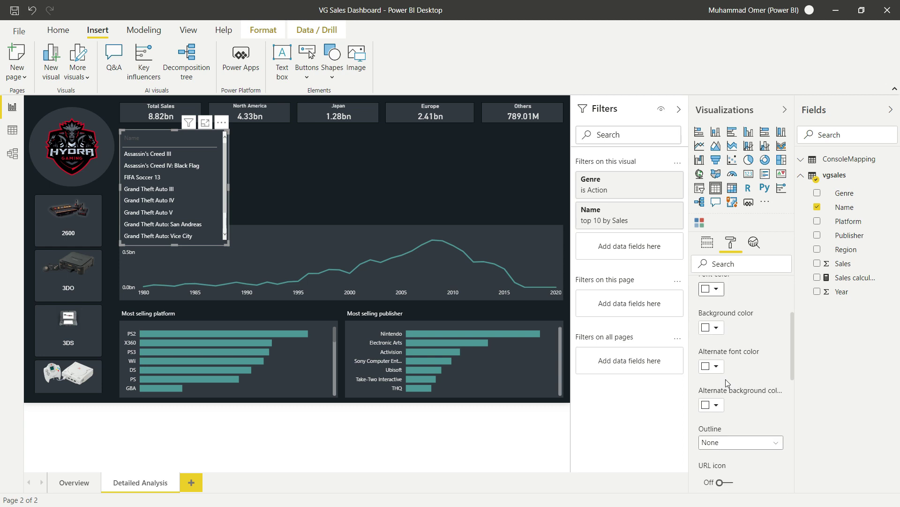
left_click(717, 328)
left_click(719, 283)
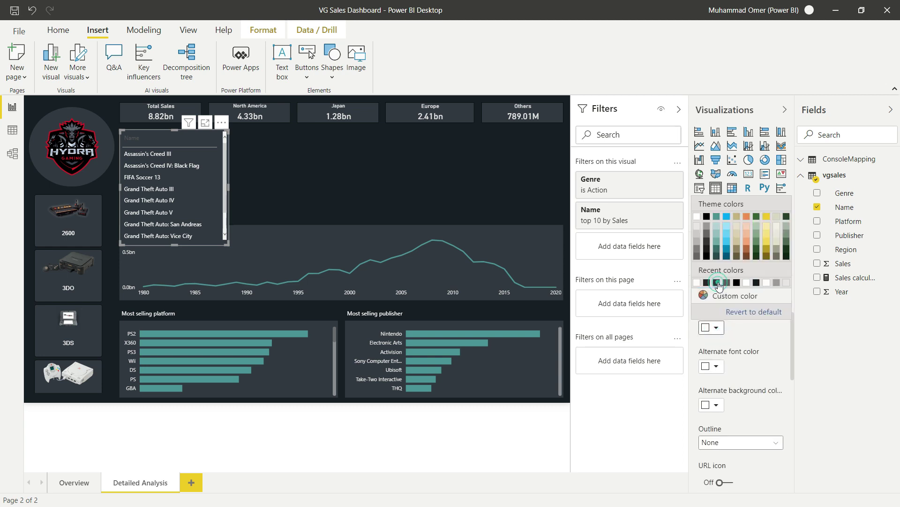
left_click(717, 404)
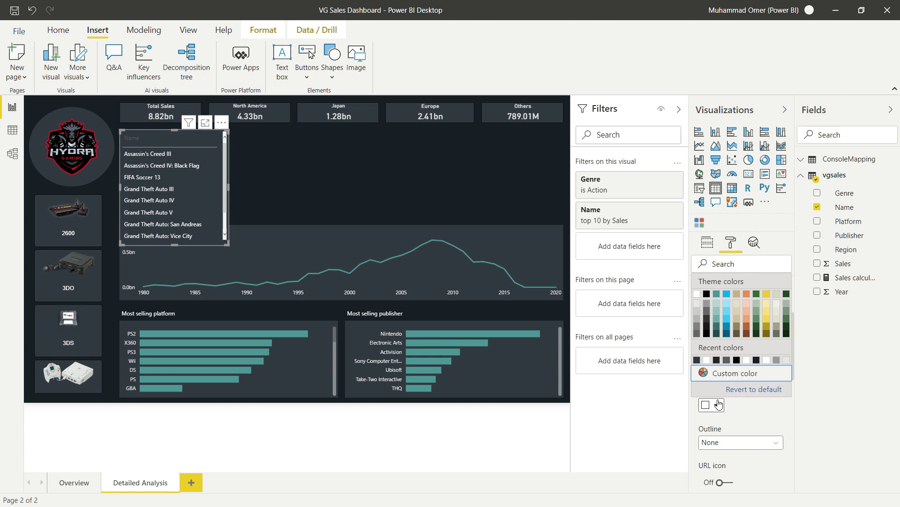
left_click(717, 360)
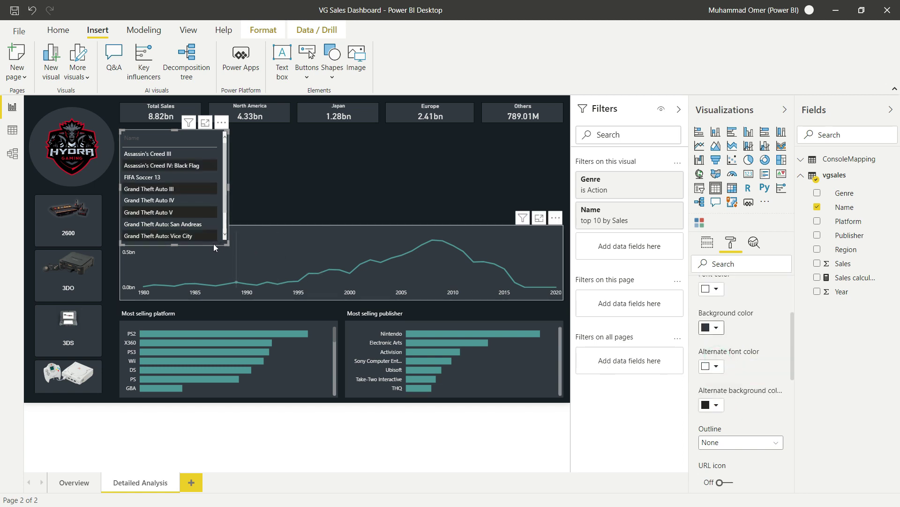
- Extend the table's height down over the line chart so that all ten game names fit without scrolling
left_click(228, 242)
left_click_drag(228, 242, 230, 272)
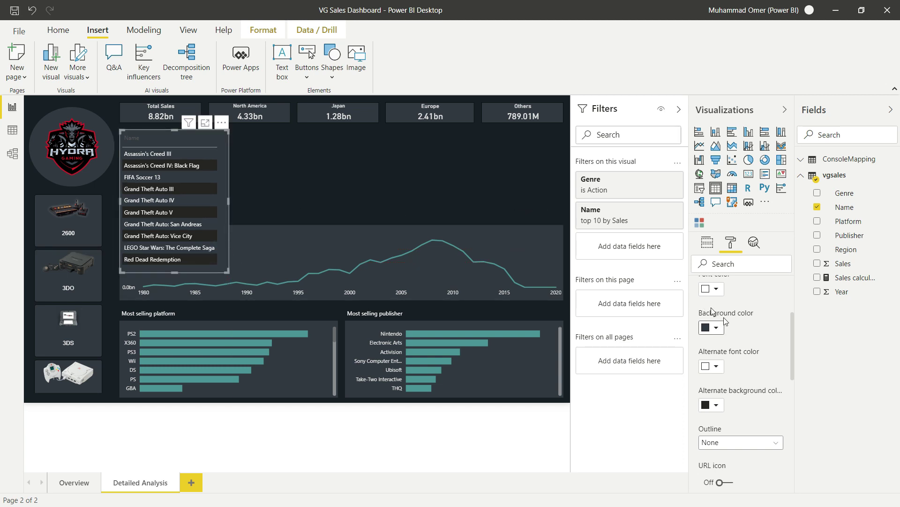
scroll(712, 328, "up", 3)
left_click(732, 371)
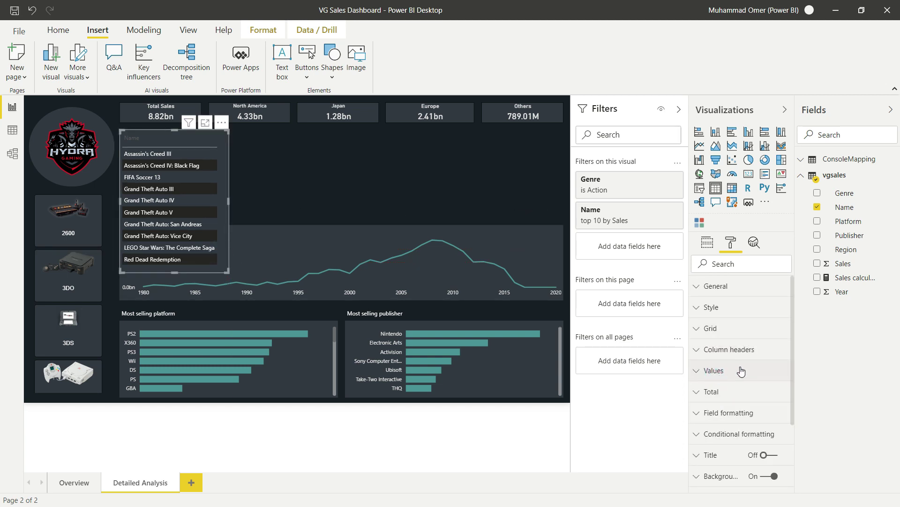
- Turn on the table's border with a dark color and a radius of 5 px
scroll(755, 422, "down", 3)
left_click(762, 421)
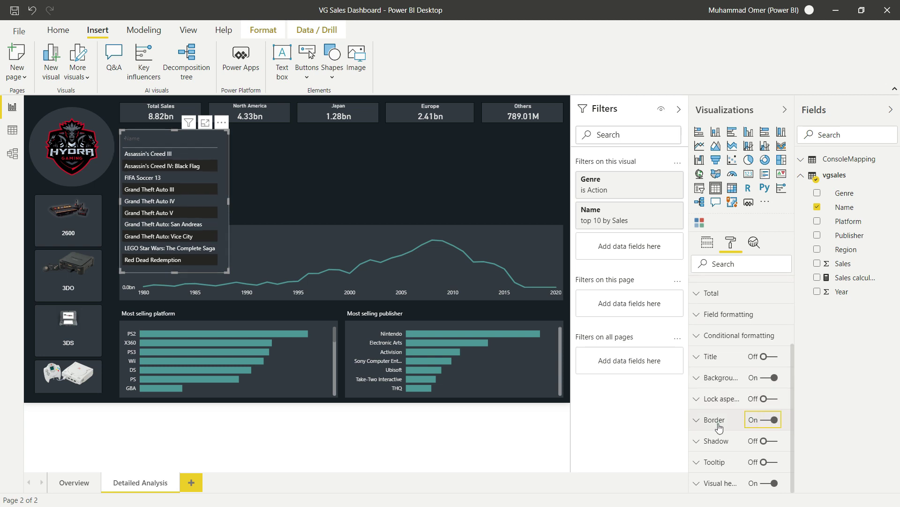
left_click(724, 423)
scroll(725, 431, "down", 2)
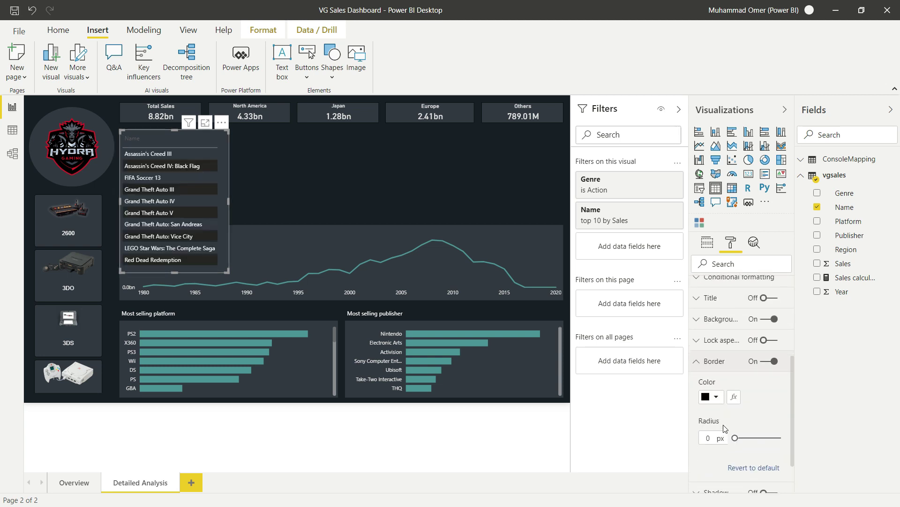
left_click(717, 398)
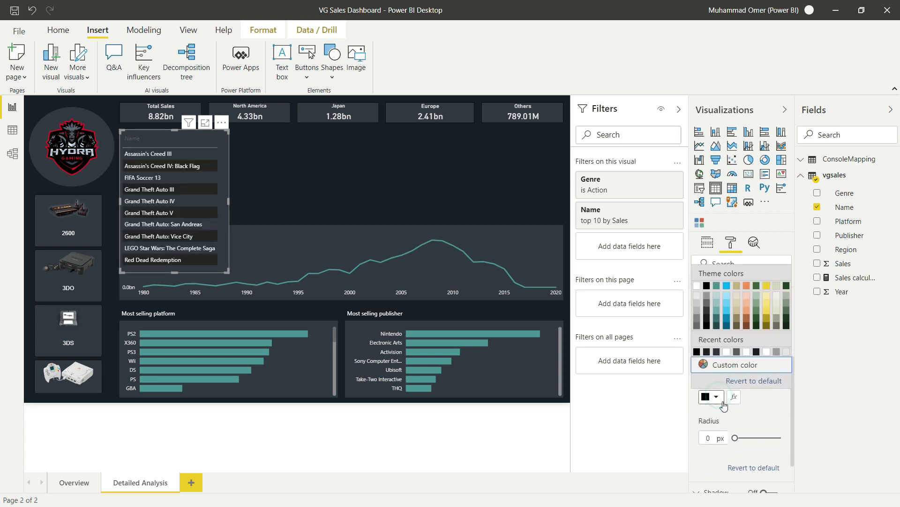
left_click(716, 351)
left_click(708, 438)
type("5")
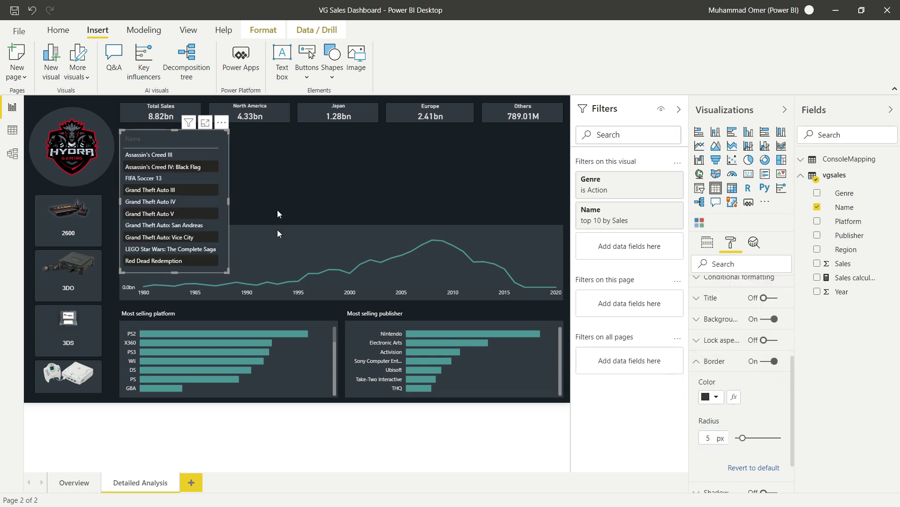
left_click(278, 194)
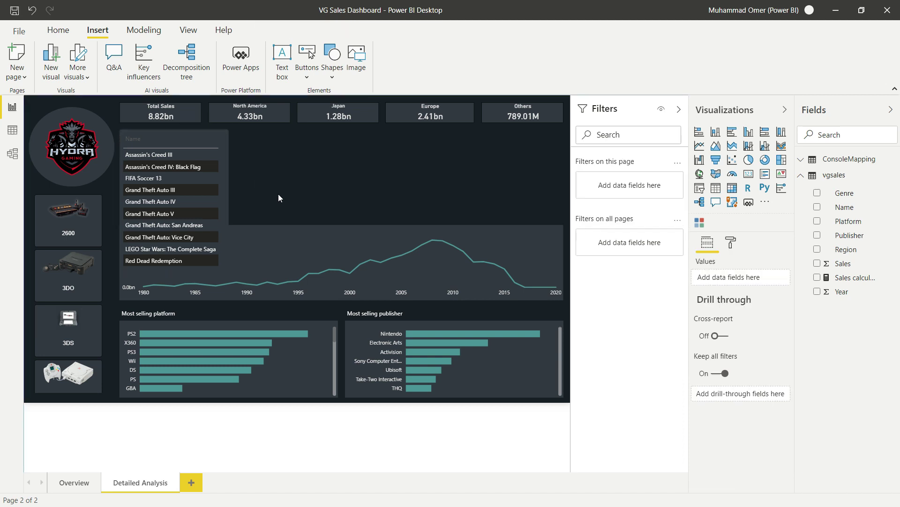
- Hide the table's column header by giving it a dark font color that blends with the background and setting its outline to None
left_click(228, 156)
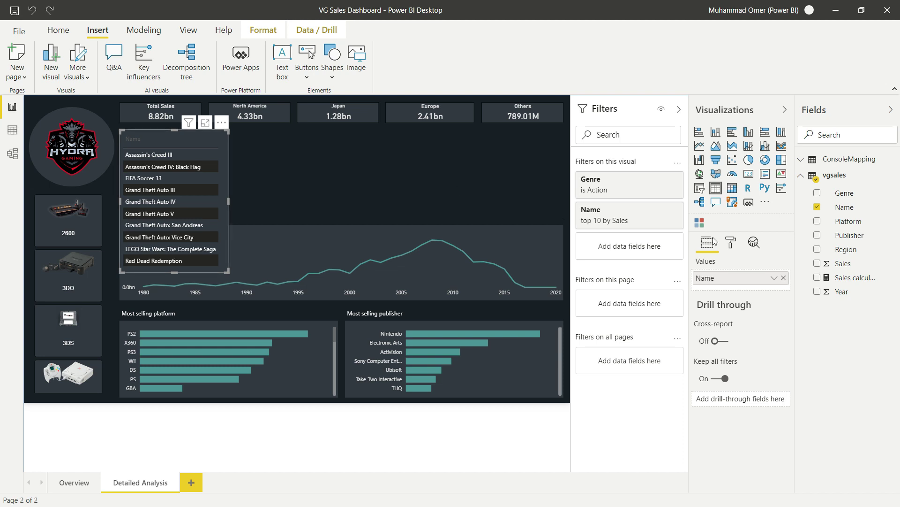
left_click(732, 241)
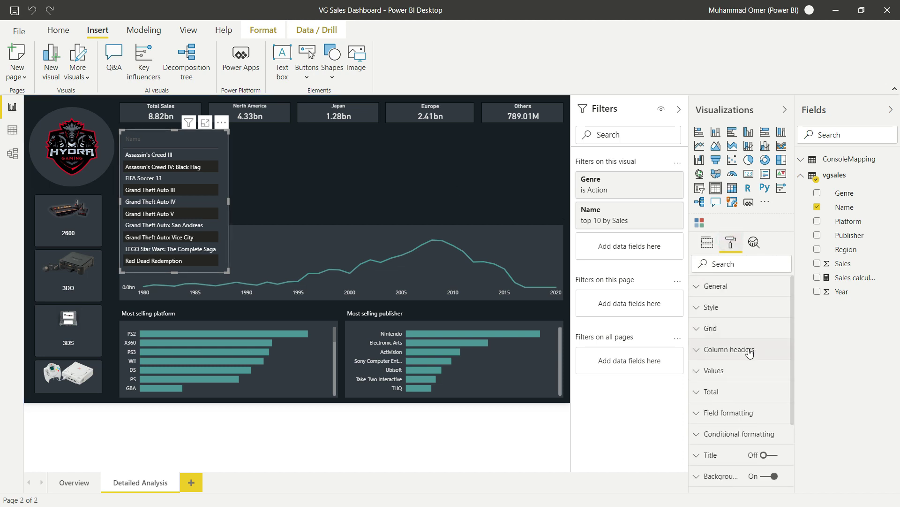
left_click(749, 351)
scroll(726, 304, "down", 3)
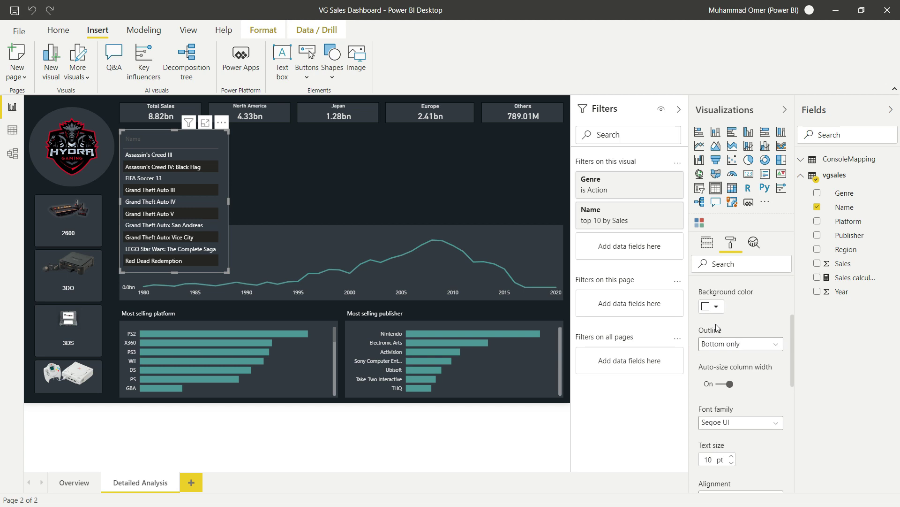
scroll(724, 314, "up", 3)
left_click(721, 385)
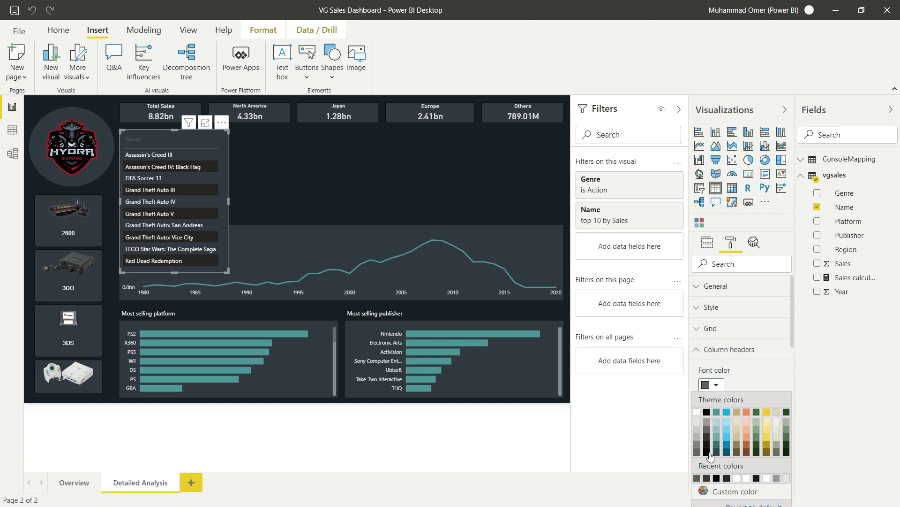
left_click(708, 453)
scroll(732, 384, "down", 3)
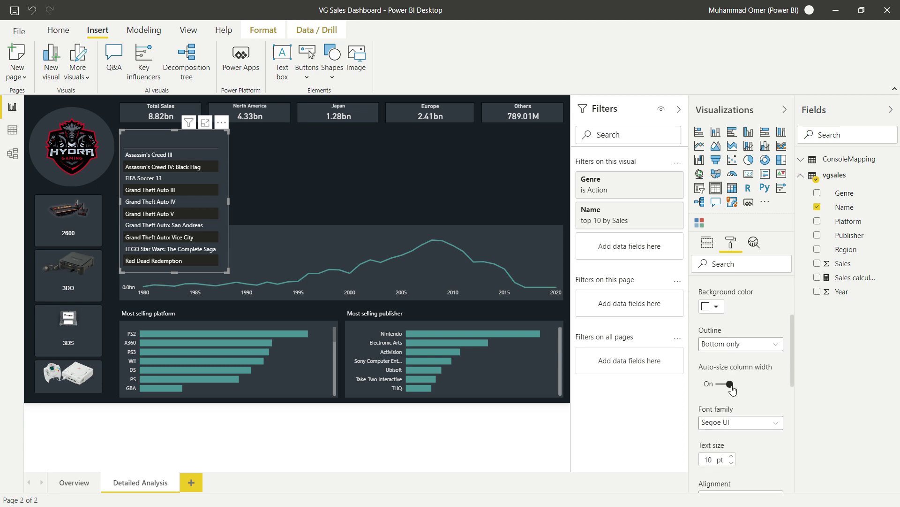
left_click(732, 344)
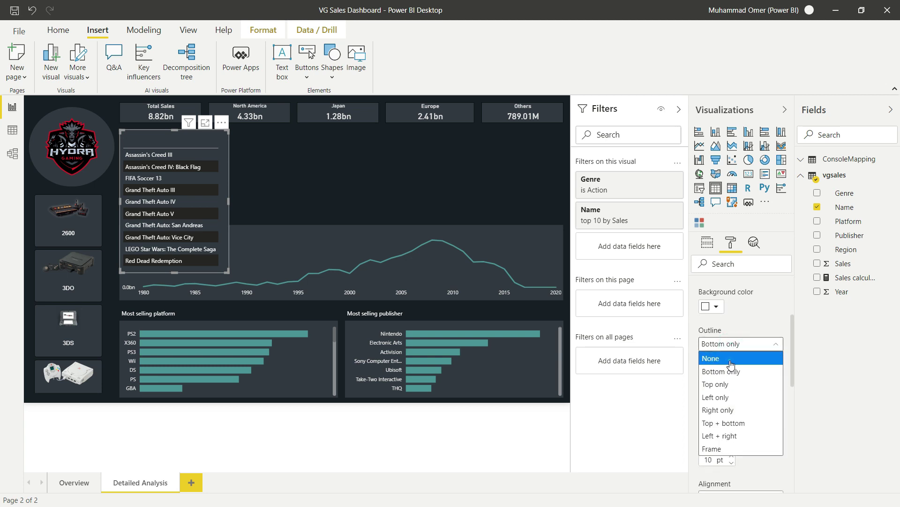
left_click(717, 358)
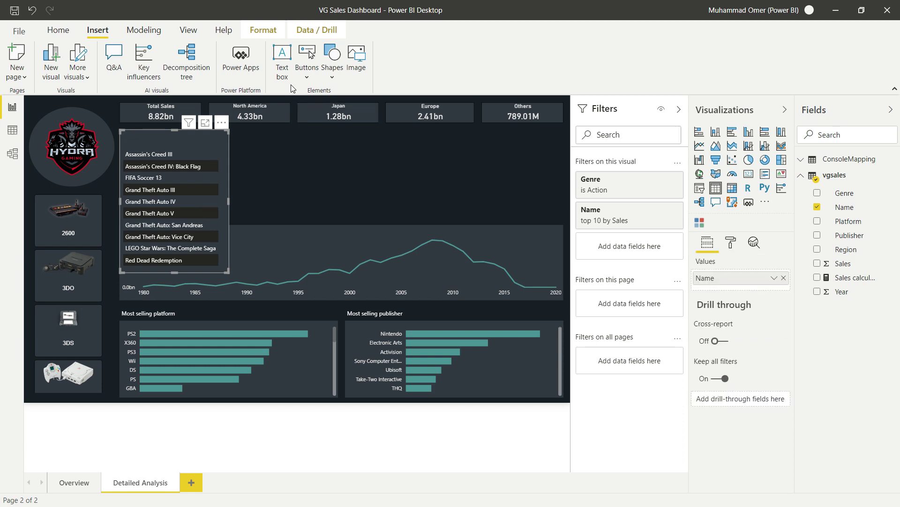
- Insert a text box on the page containing "Top action games"
left_click(287, 60)
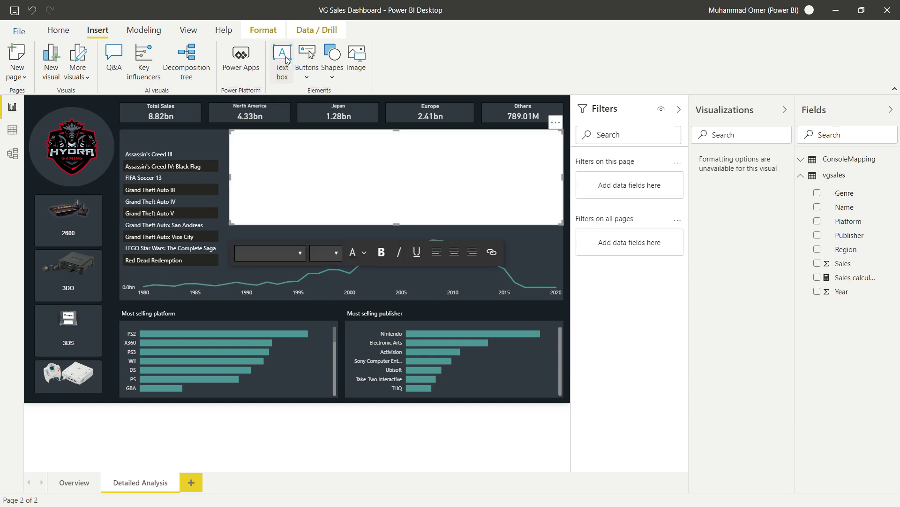
left_click(316, 149)
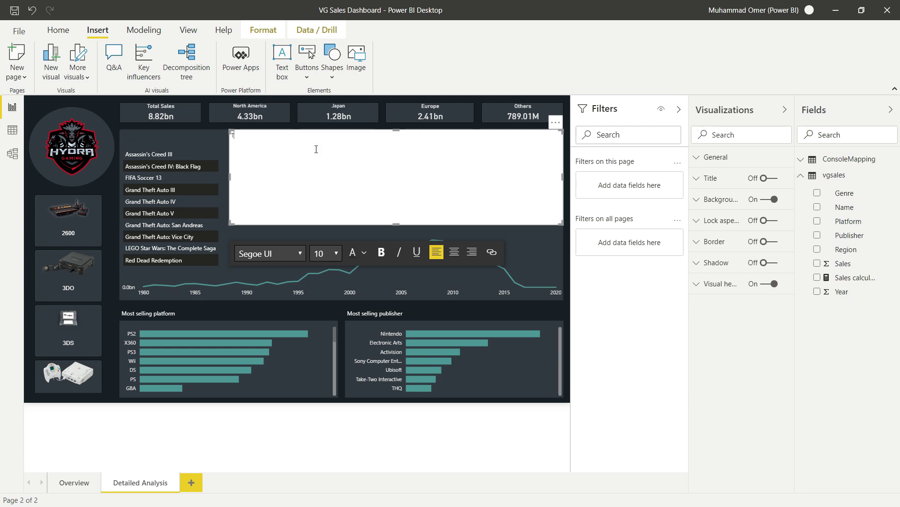
type("TOp action")
type(" act")
type("ion games")
- Color the text box's text white and turn off its background
key("ctrl+a")
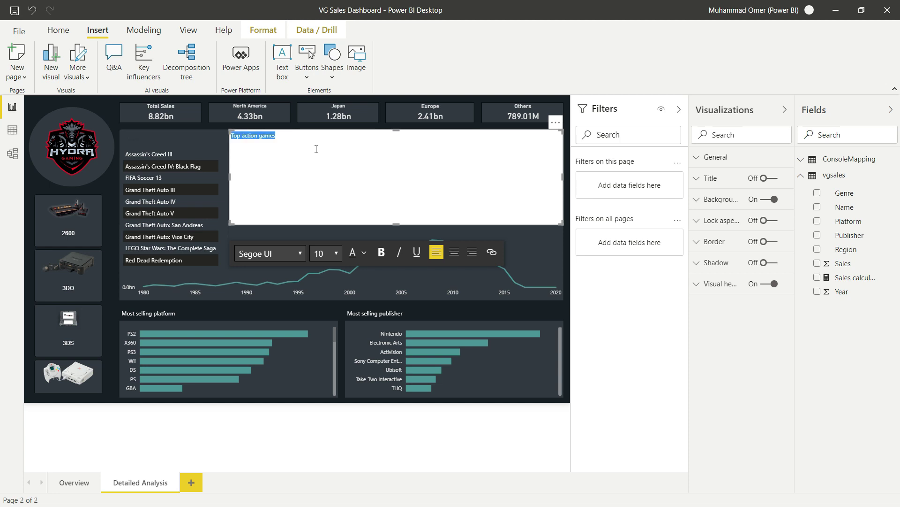
left_click(364, 253)
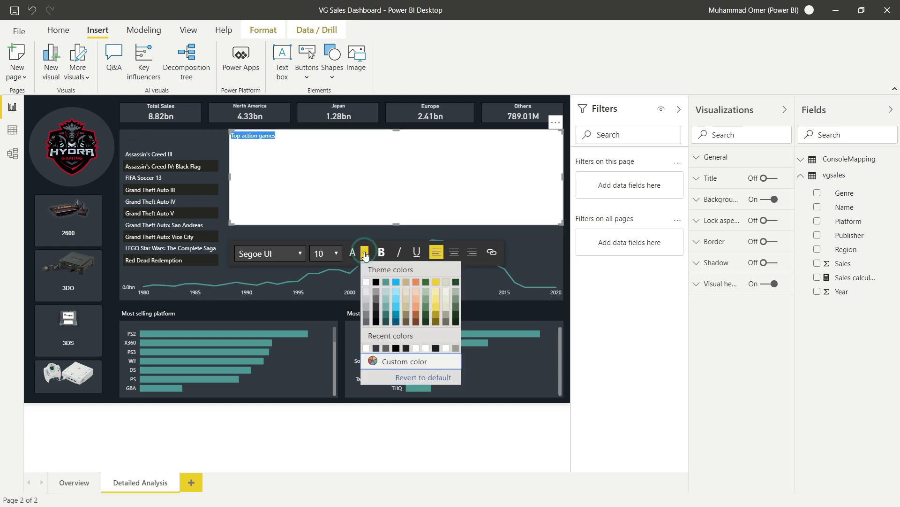
left_click(367, 283)
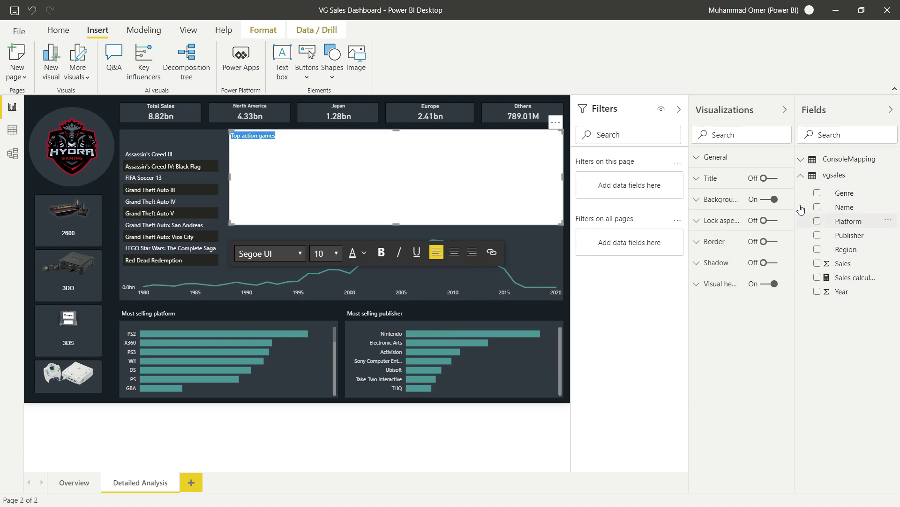
left_click(772, 199)
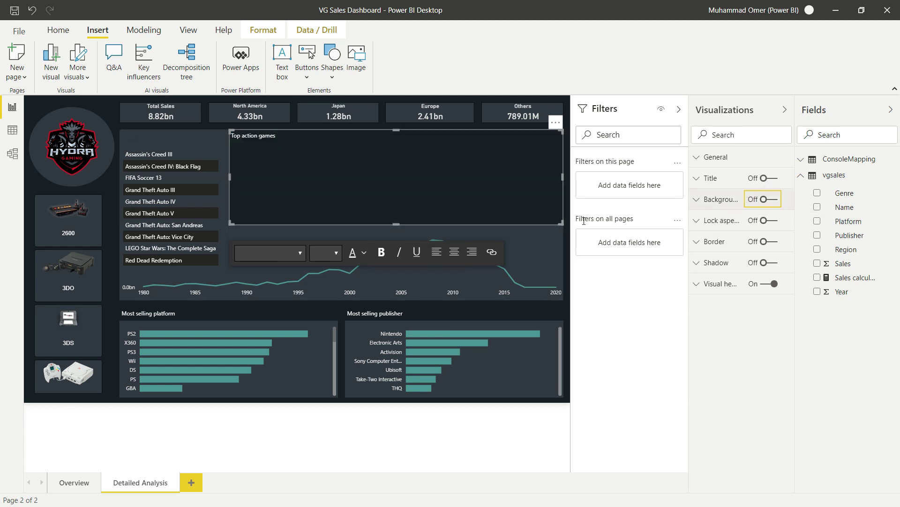
- Shrink the text box and place it over the table's blank header, with its text at font size 12
left_click_drag(560, 224, 227, 148)
key("ctrl+a")
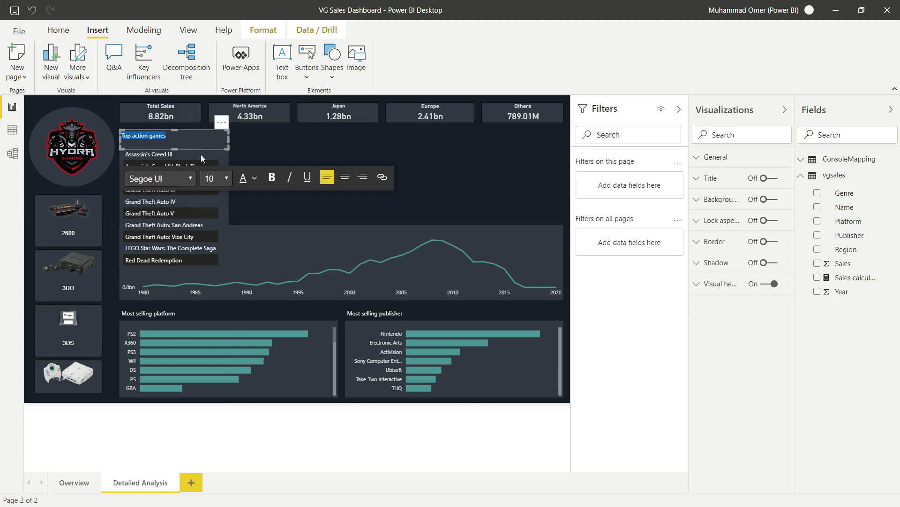
left_click(225, 177)
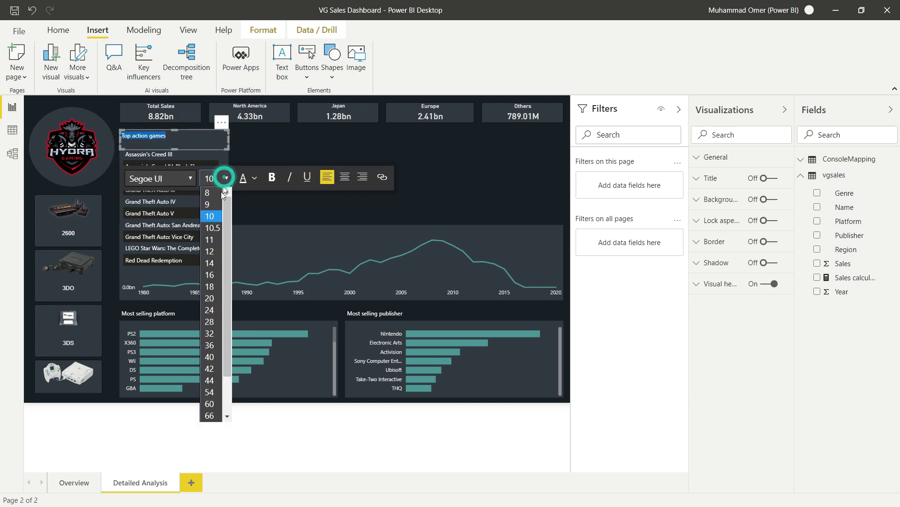
left_click(209, 251)
left_click(444, 155)
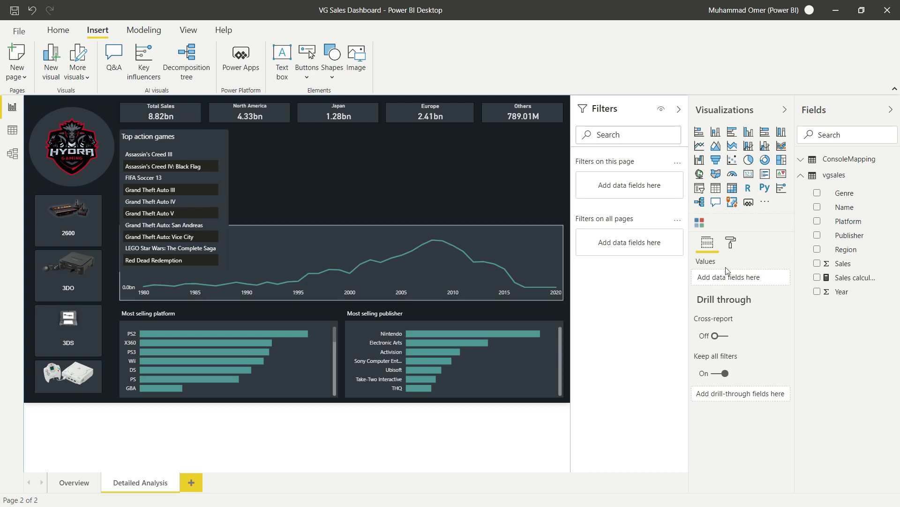
- Set the page to Custom size with a height of 1000 pixels, and move the line chart and both titled bar charts down
left_click(730, 242)
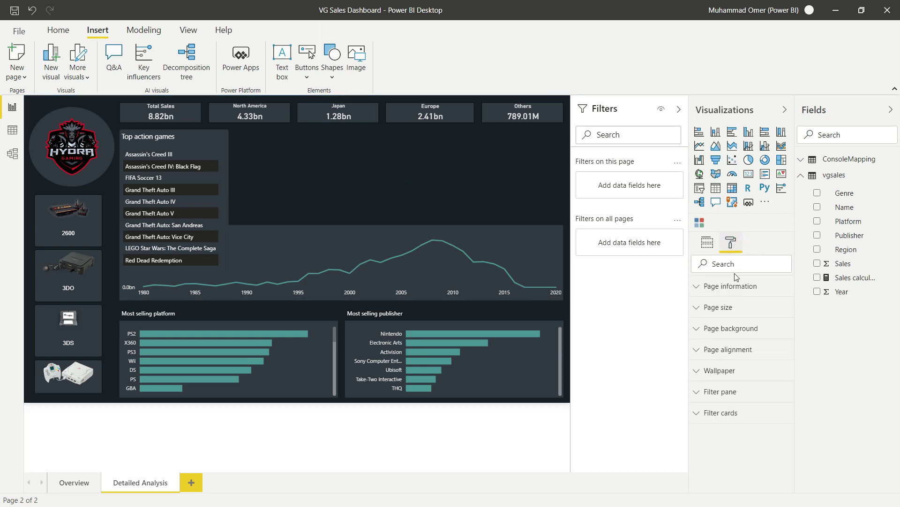
left_click(735, 311)
left_click(729, 341)
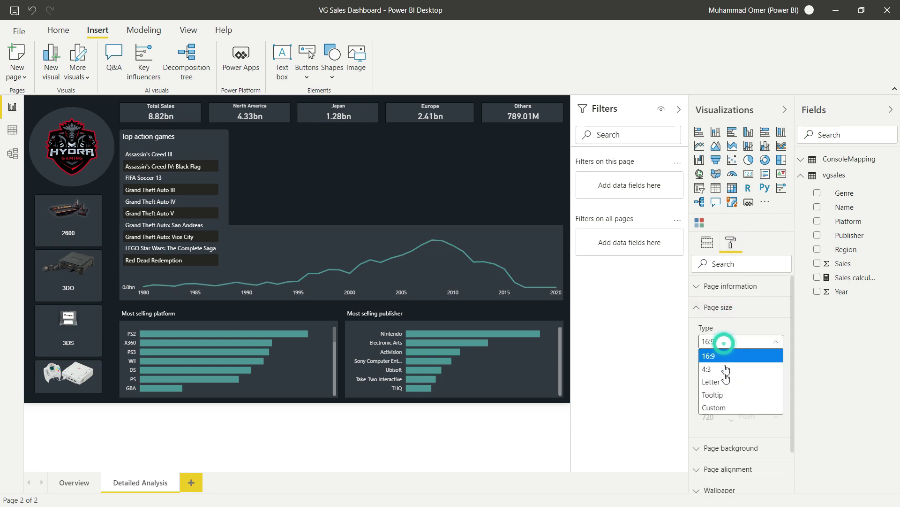
left_click(726, 408)
double_click(714, 416)
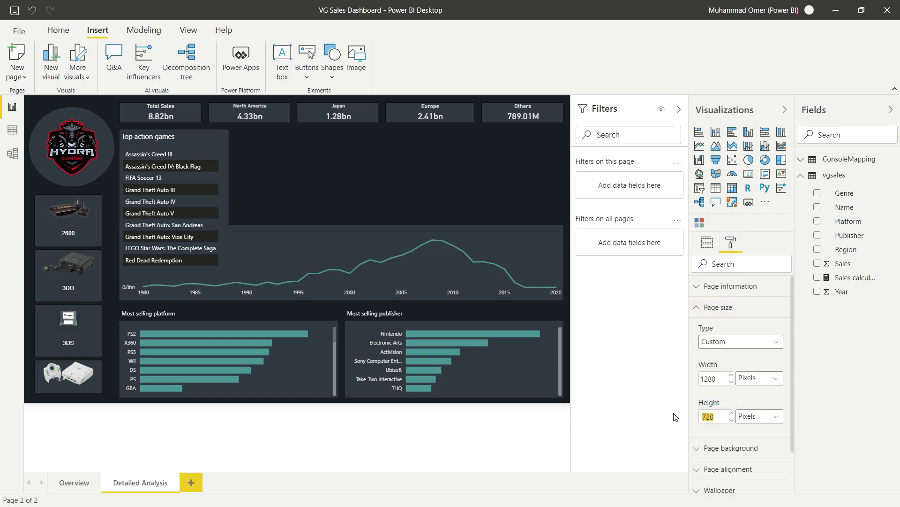
type("1000")
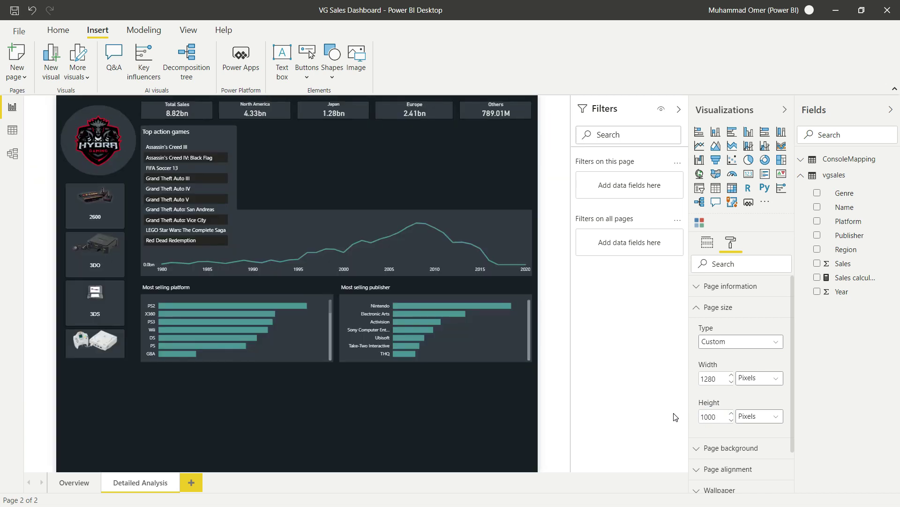
left_click_drag(536, 378, 314, 226)
left_click_drag(307, 283, 311, 329)
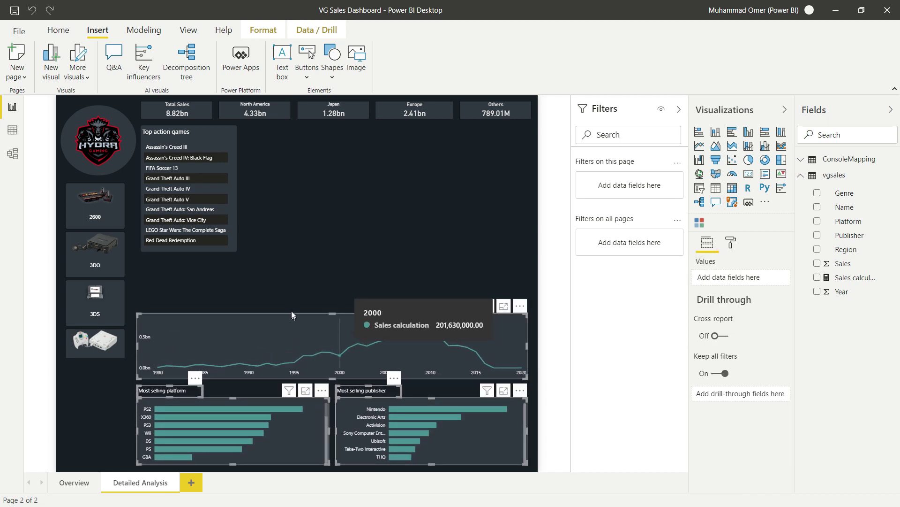
- Duplicate the titled action games table three times and arrange the four tables in a row beneath the sales cards
left_click_drag(257, 279, 139, 122)
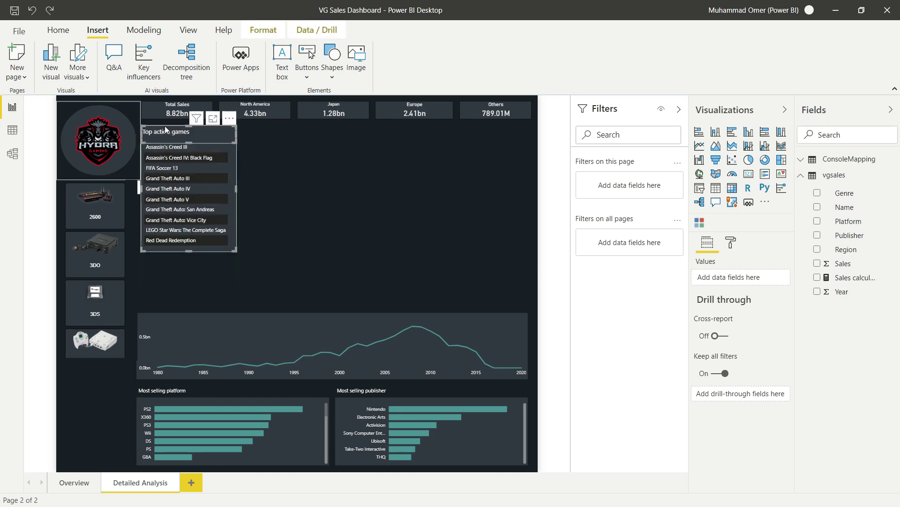
key("ctrl+v")
key("ctrl+v")
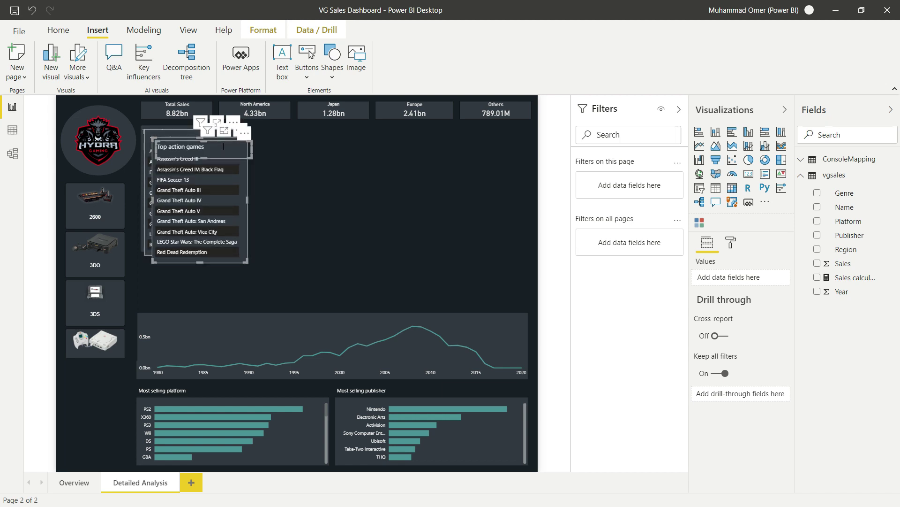
key("ctrl+v")
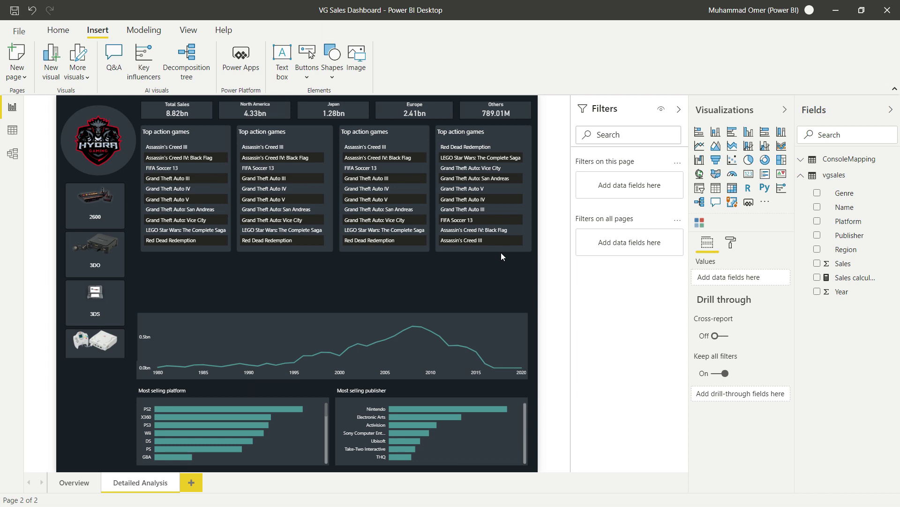
key("ctrl+z")
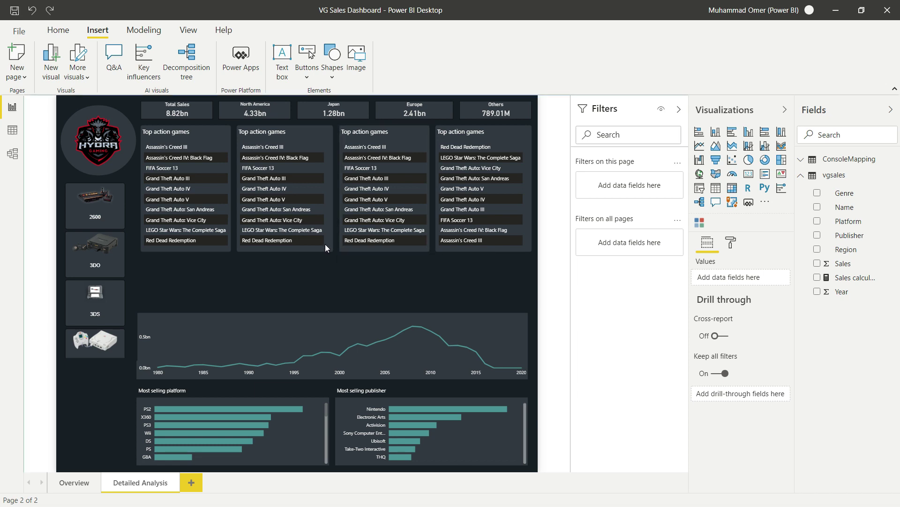
- Change the second table's Genre filter from Action to Adventure
left_click(325, 244)
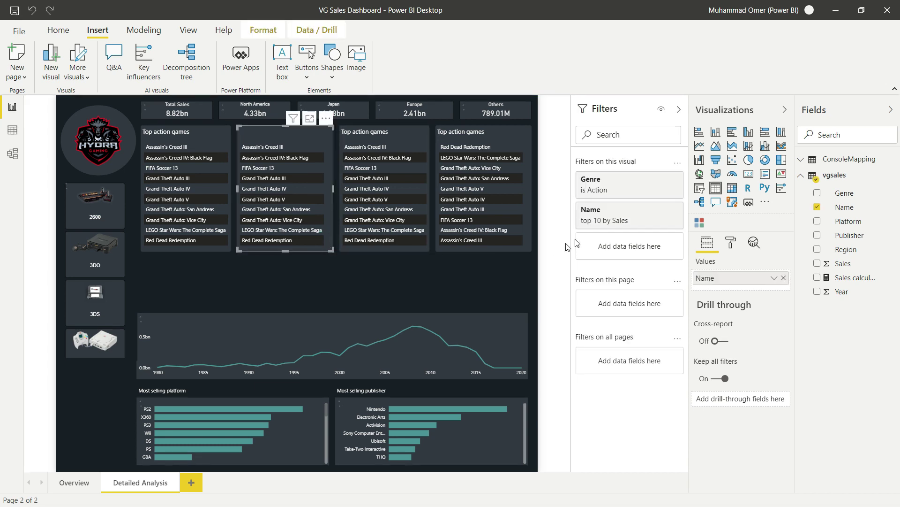
left_click(620, 188)
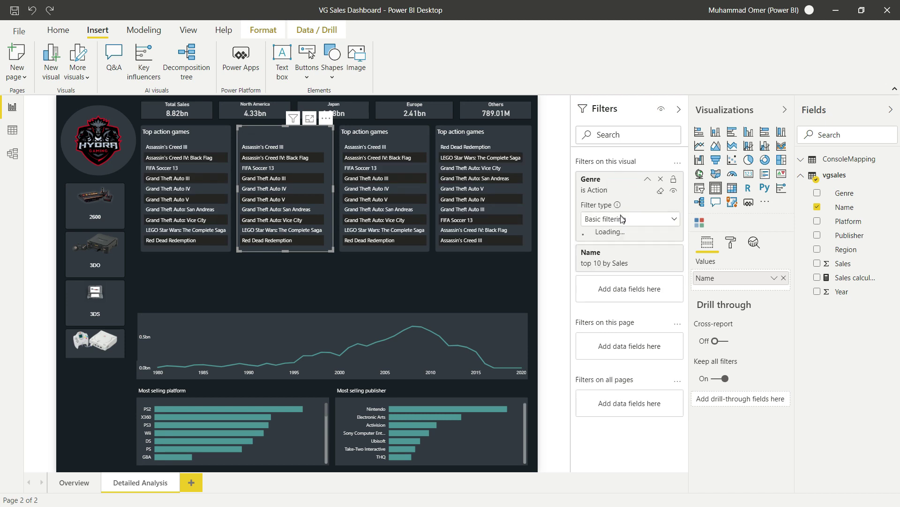
left_click(589, 265)
left_click(590, 279)
left_click(400, 273)
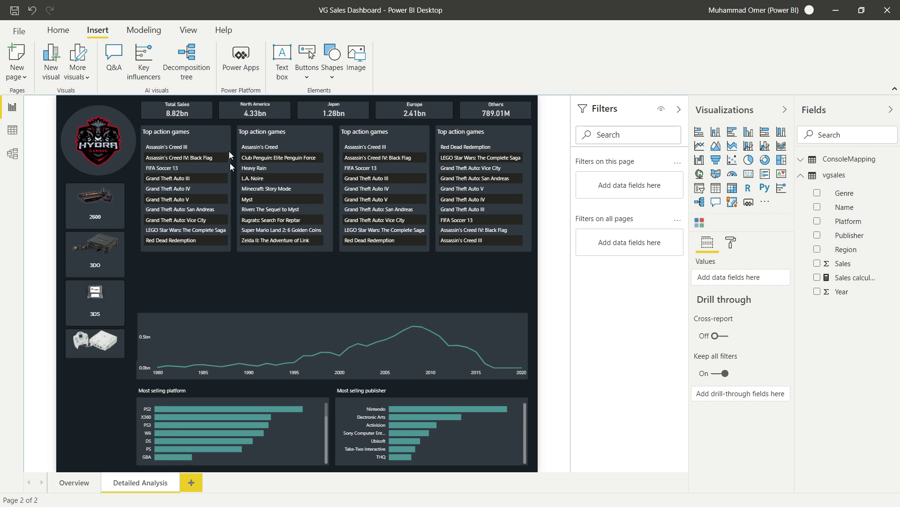
- Change the second table's title to "Top adventure games"
left_click(263, 132)
double_click(258, 132)
type("a")
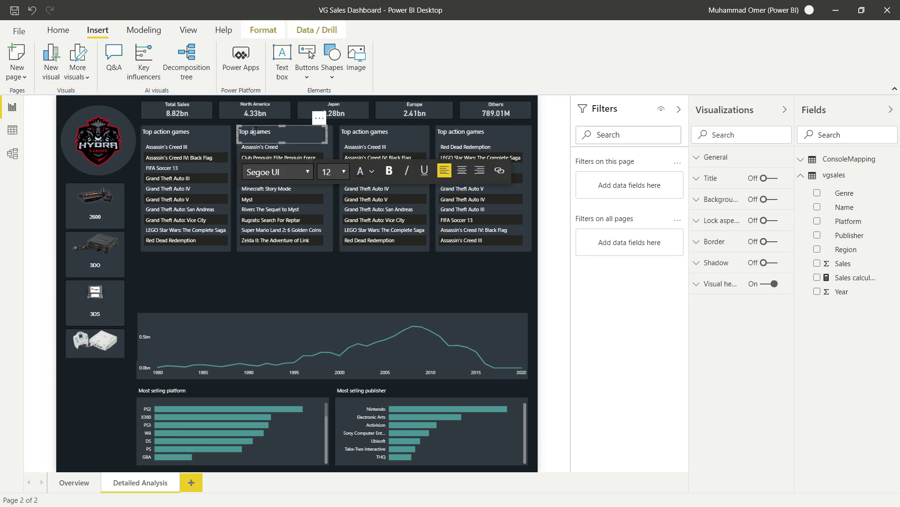
type("dventure")
left_click(354, 266)
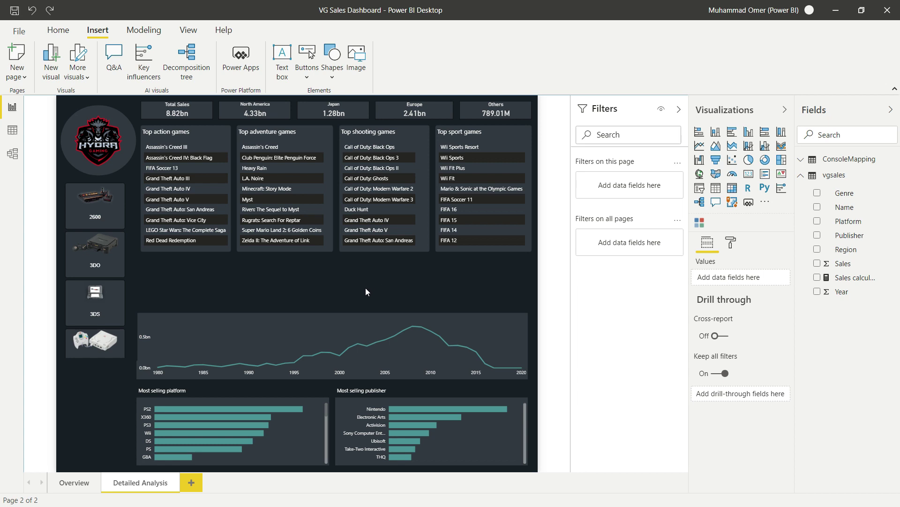
- Move the line chart up beneath the game tables and add the Platform field as its legend
left_click_drag(349, 317, 354, 279)
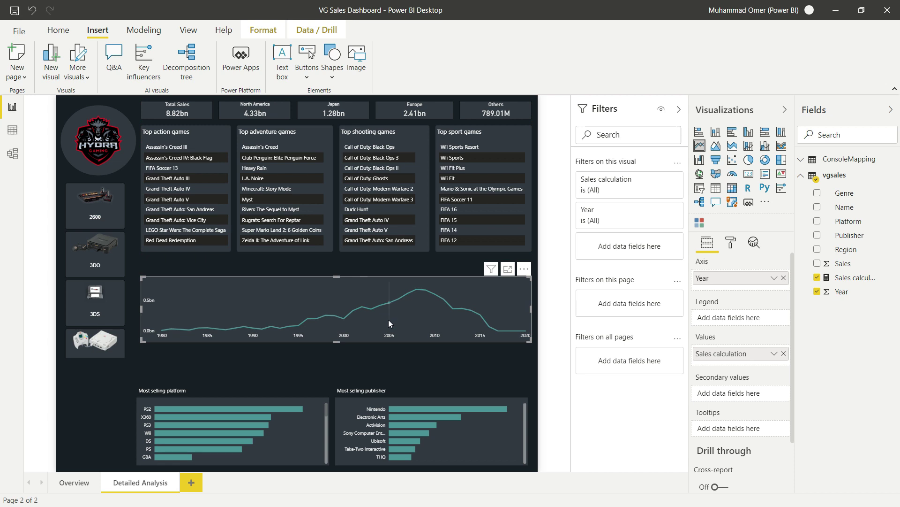
mouse_move(387, 317)
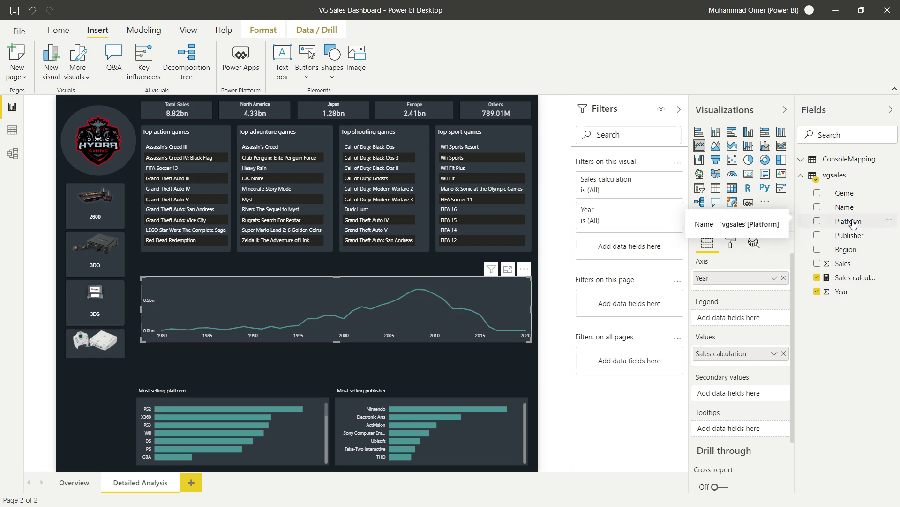
left_click_drag(861, 224, 750, 319)
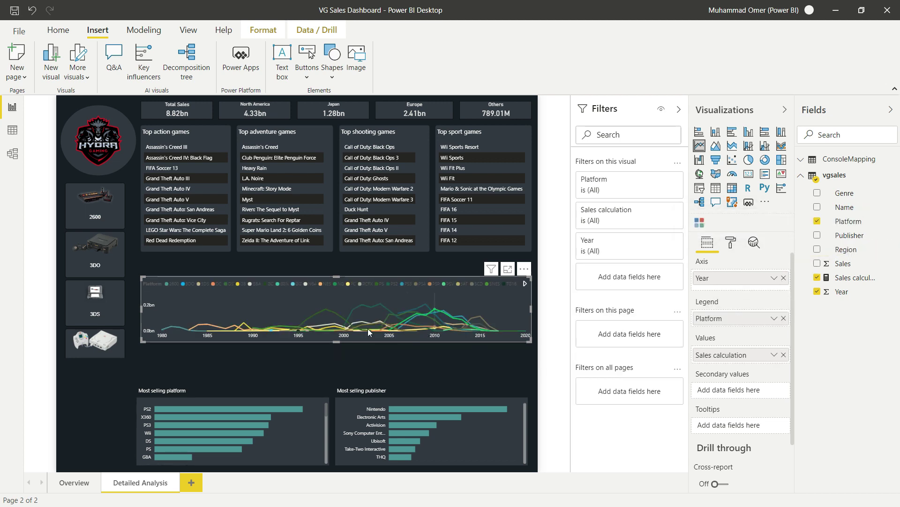
- Filter the line chart's Platform field to the top 10 by Sales using a Top N filter
mouse_move(427, 321)
left_click(610, 179)
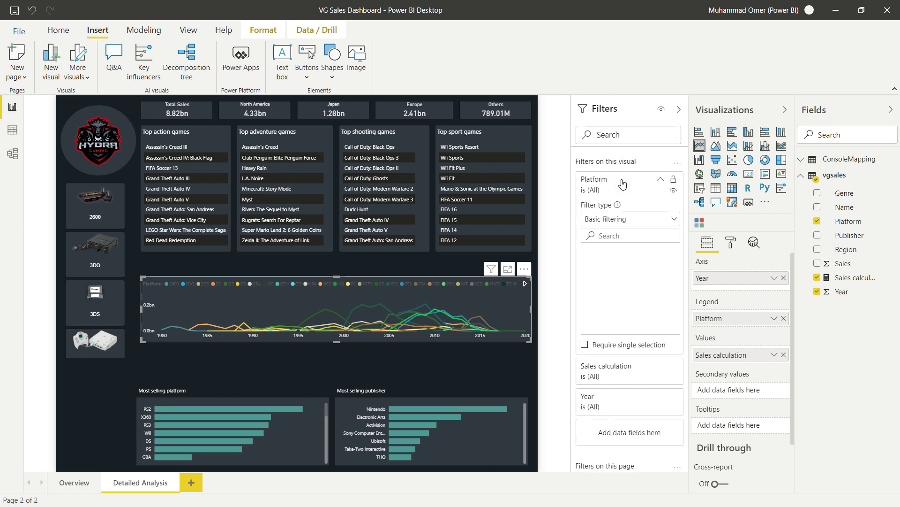
left_click(624, 219)
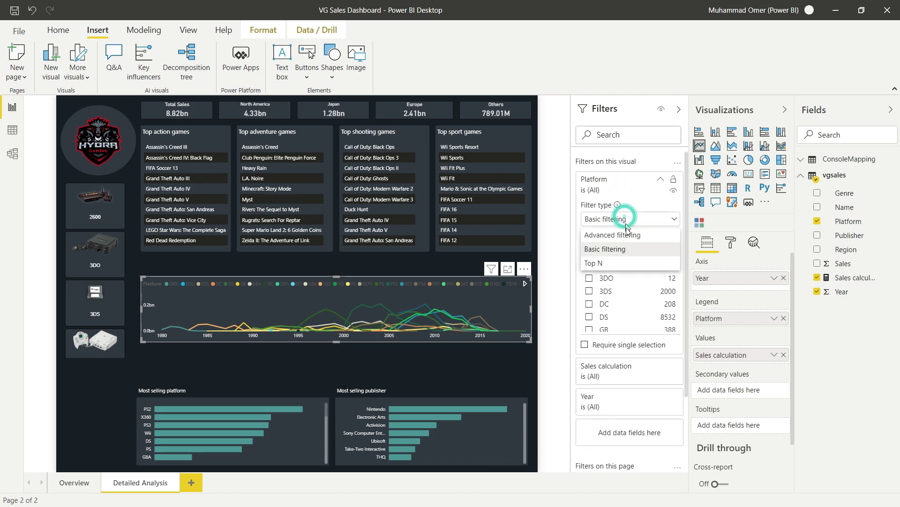
left_click(622, 264)
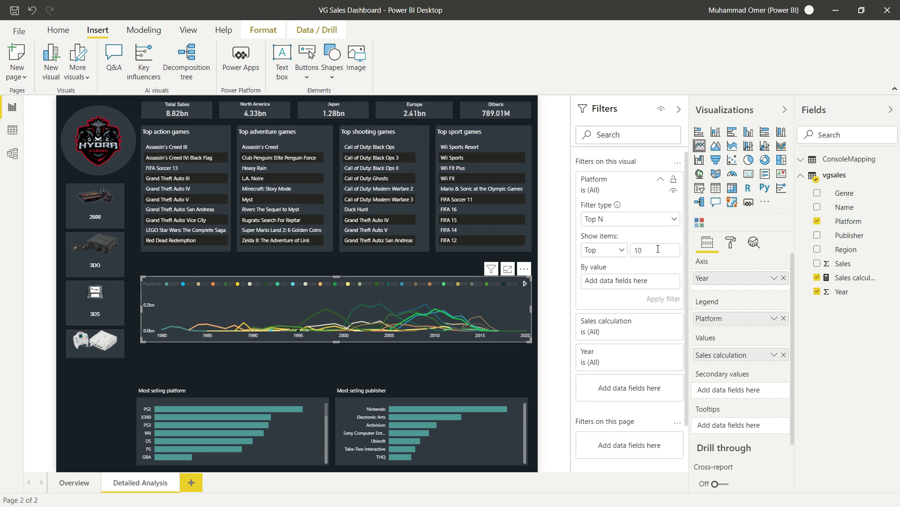
left_click_drag(844, 263, 668, 280)
left_click(669, 302)
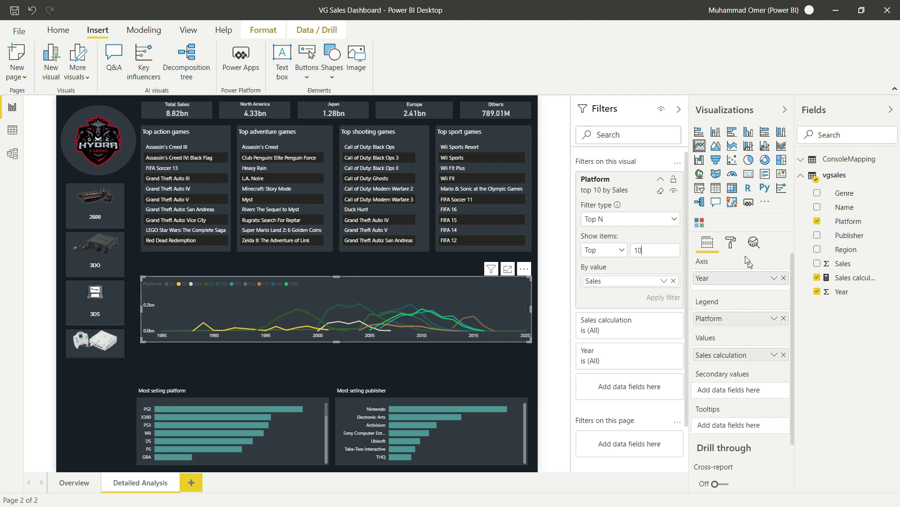
- Give the line chart's legend text a near-white color so it is readable on the dark background
left_click(731, 242)
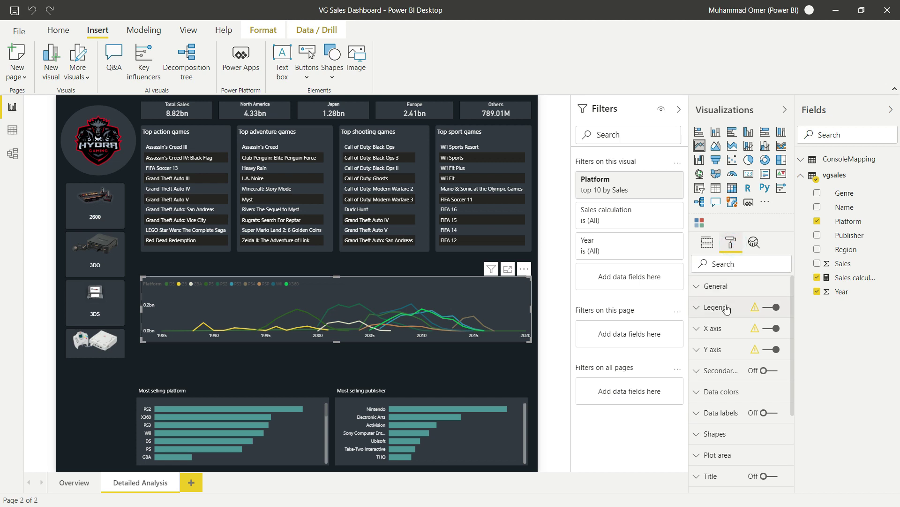
left_click(722, 307)
scroll(716, 404, "down", 3)
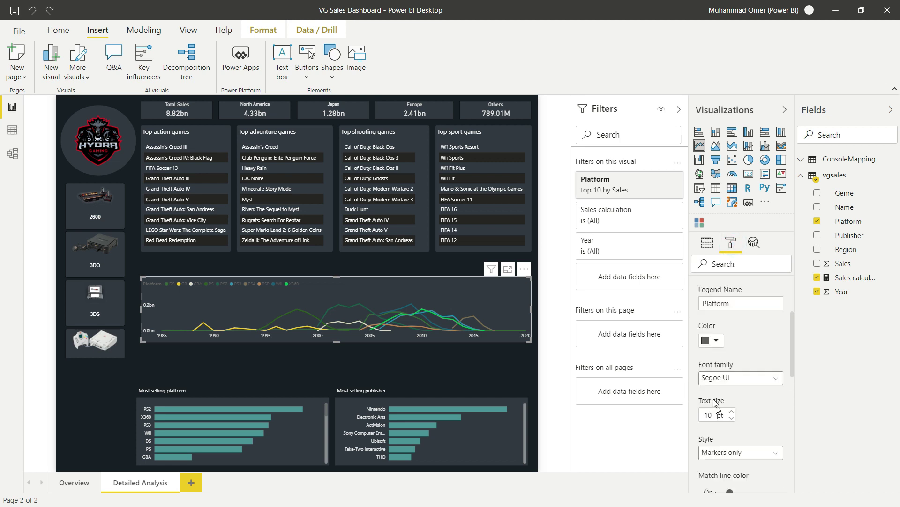
left_click(712, 341)
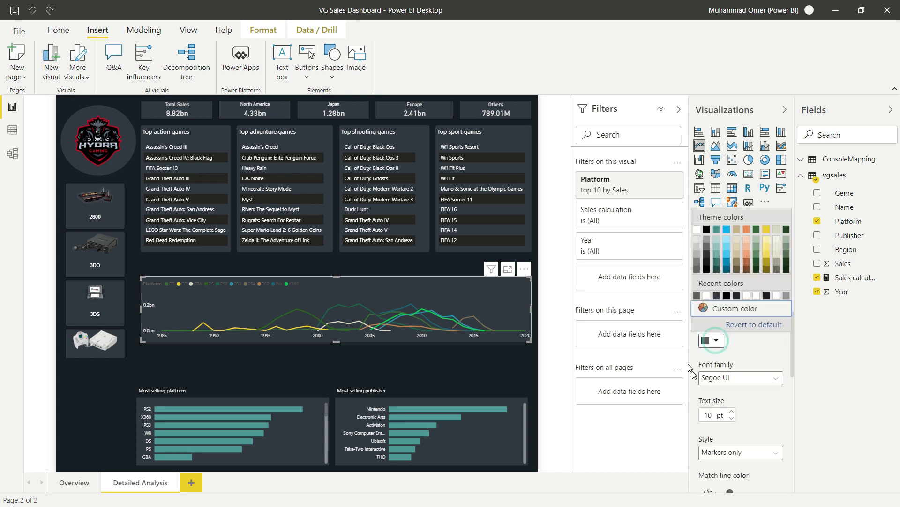
left_click(700, 240)
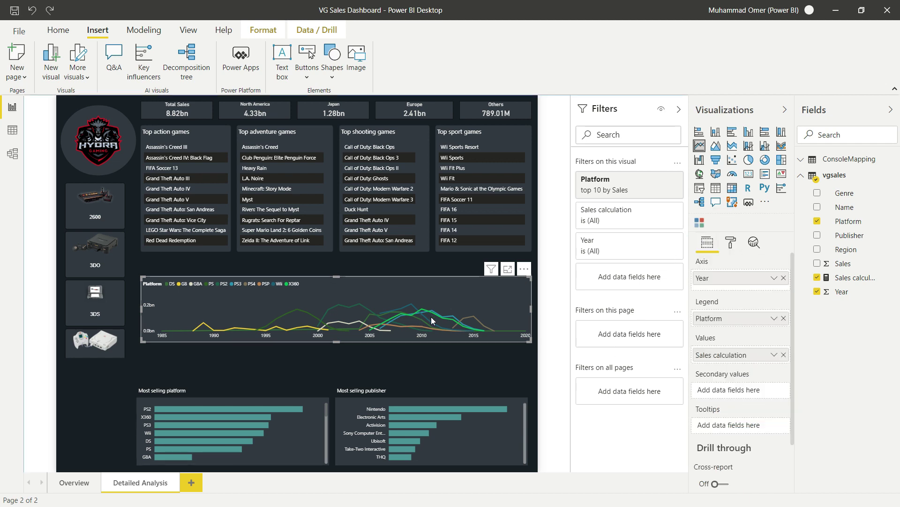
- Move the line chart up slightly and extend its lower edge to make it taller
left_click_drag(432, 315, 432, 312)
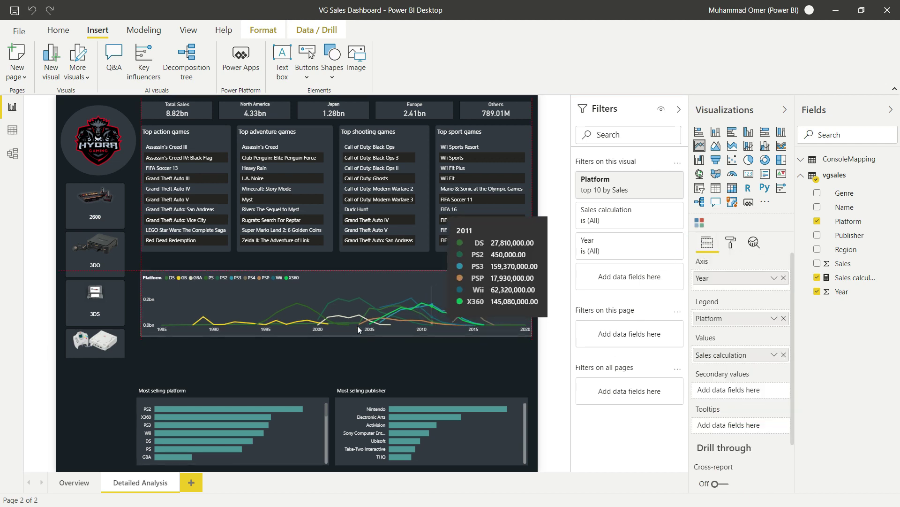
left_click_drag(334, 336, 333, 353)
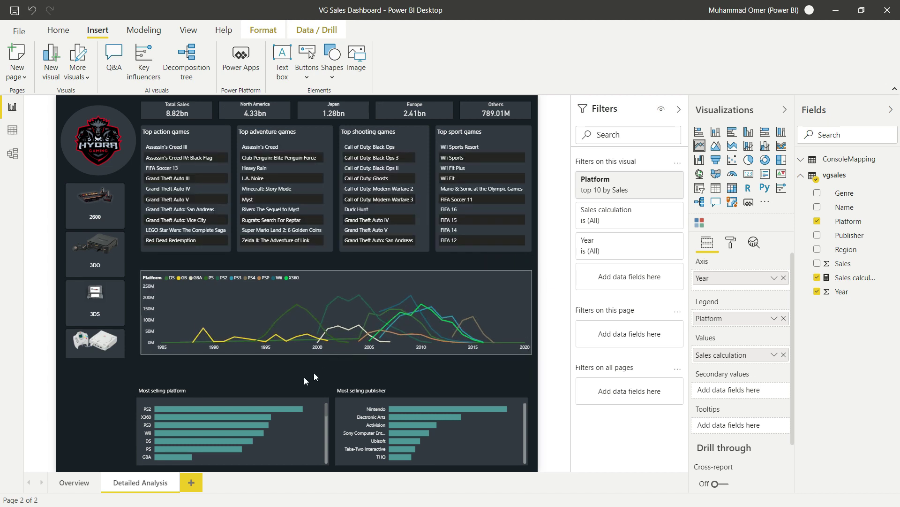
- Place a copy of the "Most selling platform" title above the line chart and change its text to "Platform sales by year"
left_click(190, 380)
left_click(180, 390)
left_click_drag(180, 391, 187, 261)
triple_click(188, 262)
type("Platform sales by year")
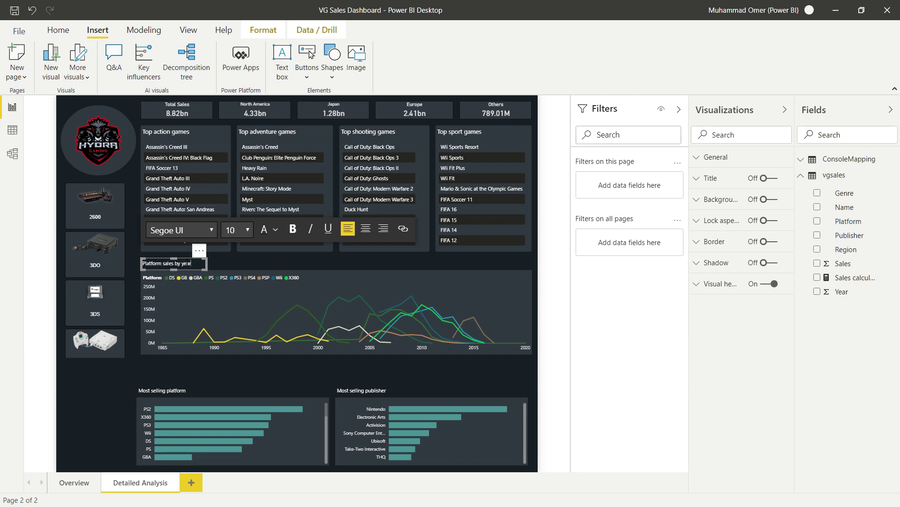
left_click(257, 373)
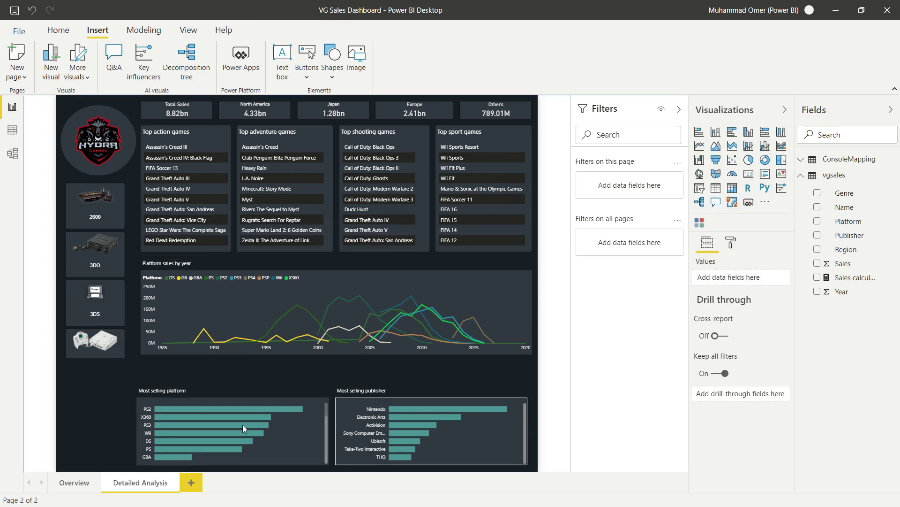
- Extend the platform image slicer and the dark shape covering its scrollbar down to near the page's lower edge
left_click(97, 359)
left_click_drag(97, 359, 92, 467)
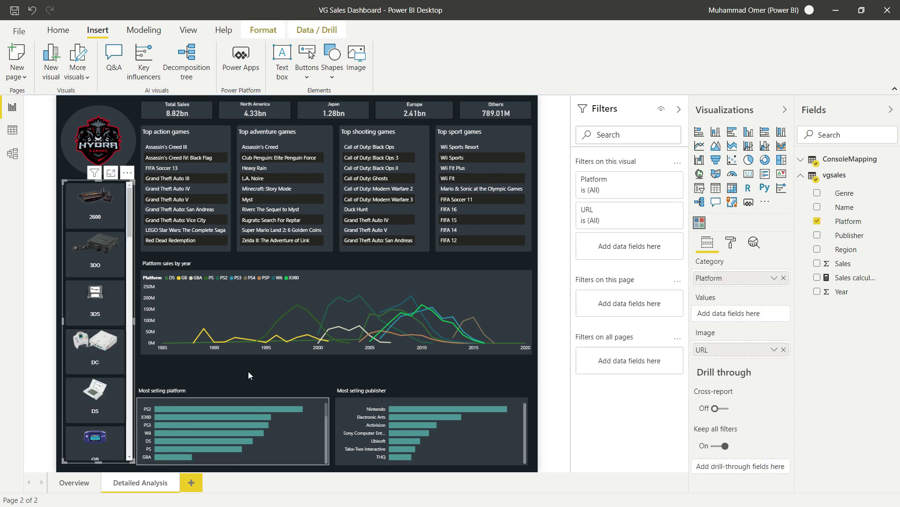
left_click(235, 362)
left_click(129, 281)
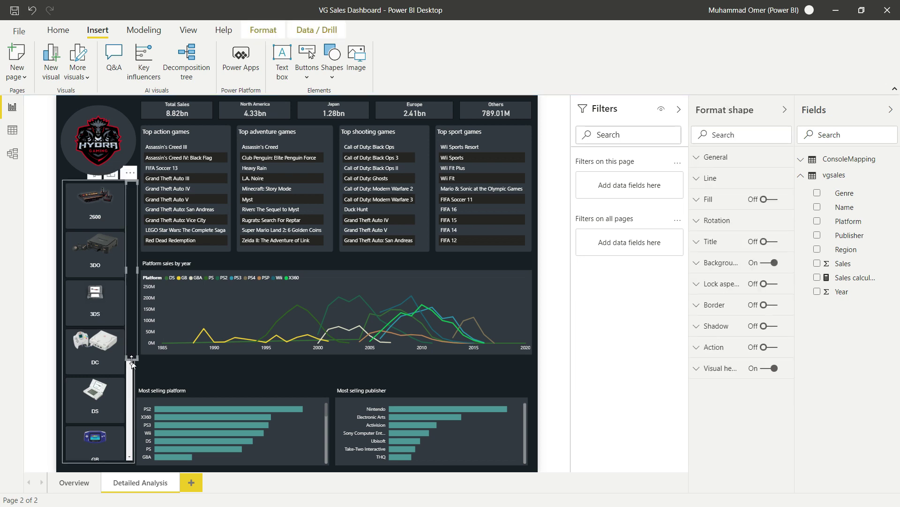
left_click_drag(132, 440, 131, 468)
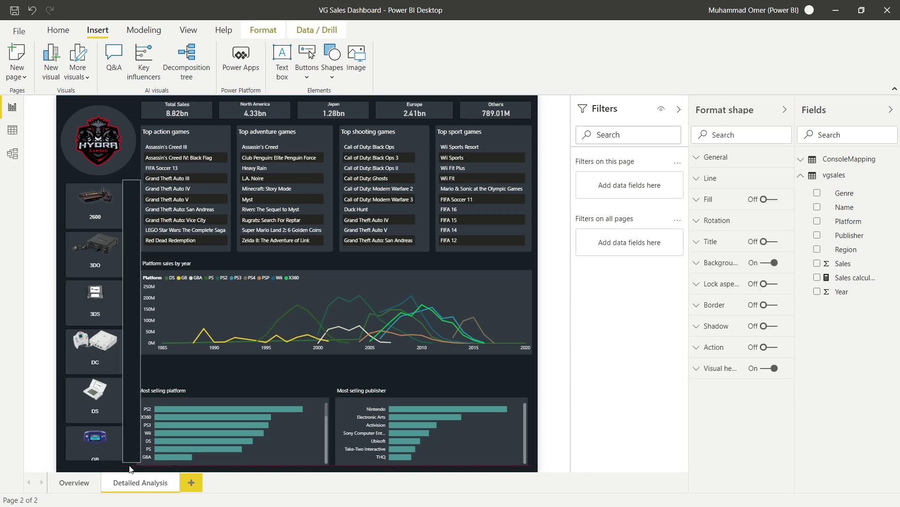
left_click(265, 376)
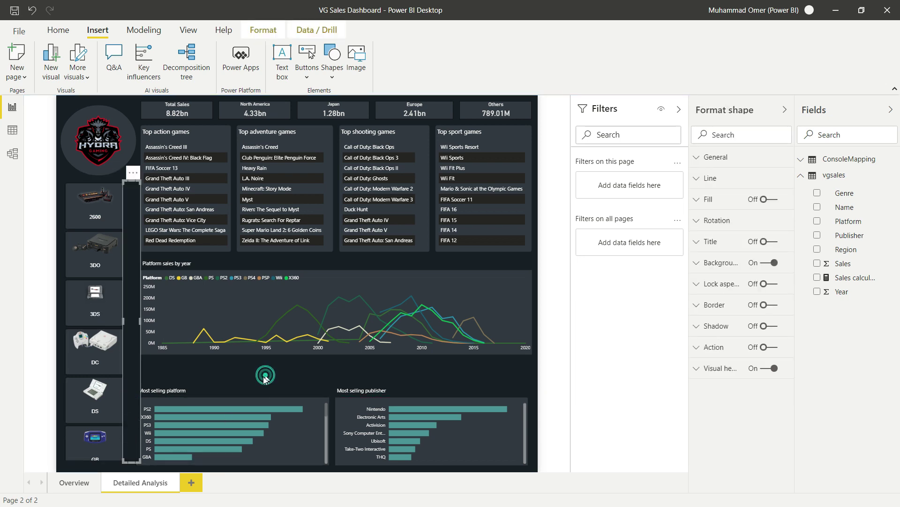
- Move the "Most selling platform" and "Most selling publisher" titles up to just below the line chart
left_click(183, 390)
left_click_drag(183, 390, 183, 366)
left_click(361, 387)
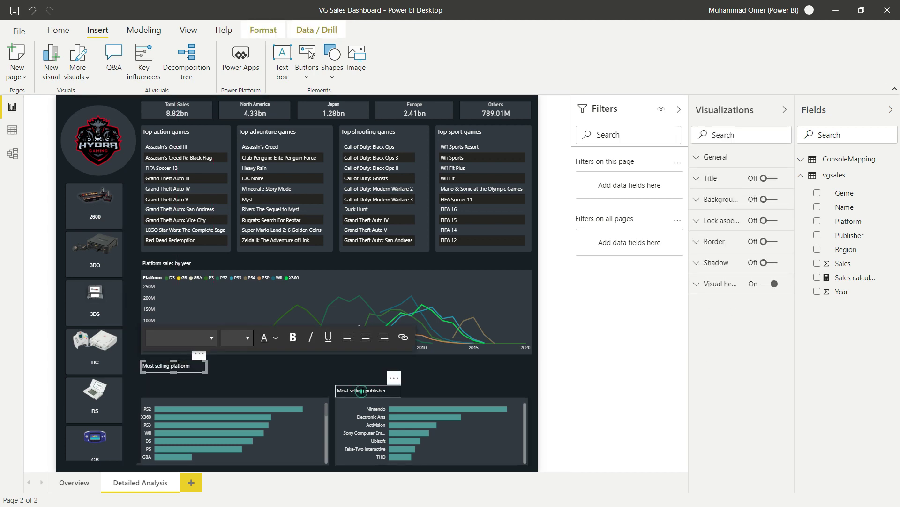
left_click_drag(361, 381, 362, 365)
- Reposition the platform and publisher bar charts under their titles, extending them upward and aligning them with the line chart's edges
left_click(310, 402)
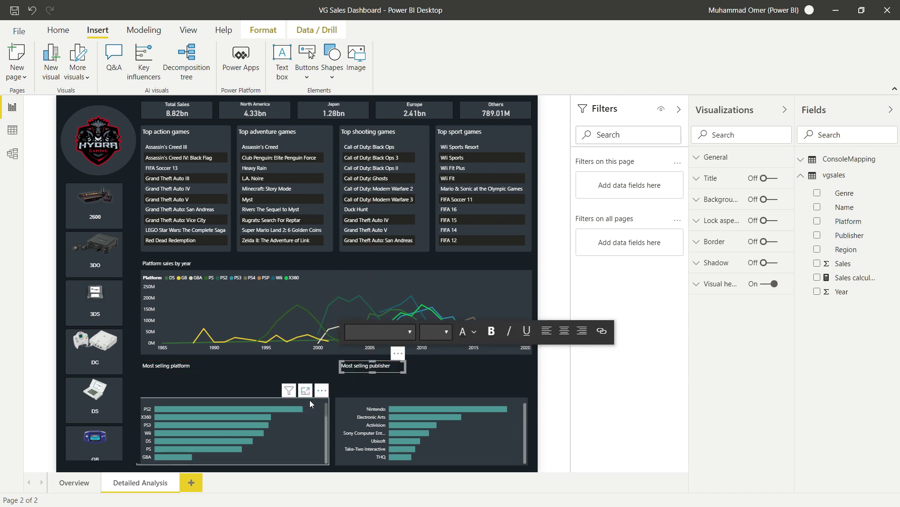
left_click_drag(240, 397, 240, 375)
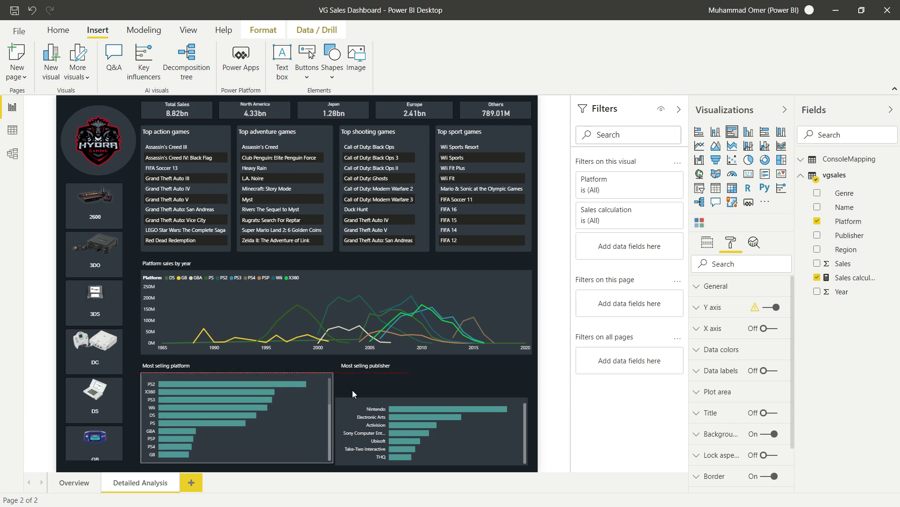
left_click_drag(387, 400, 437, 373)
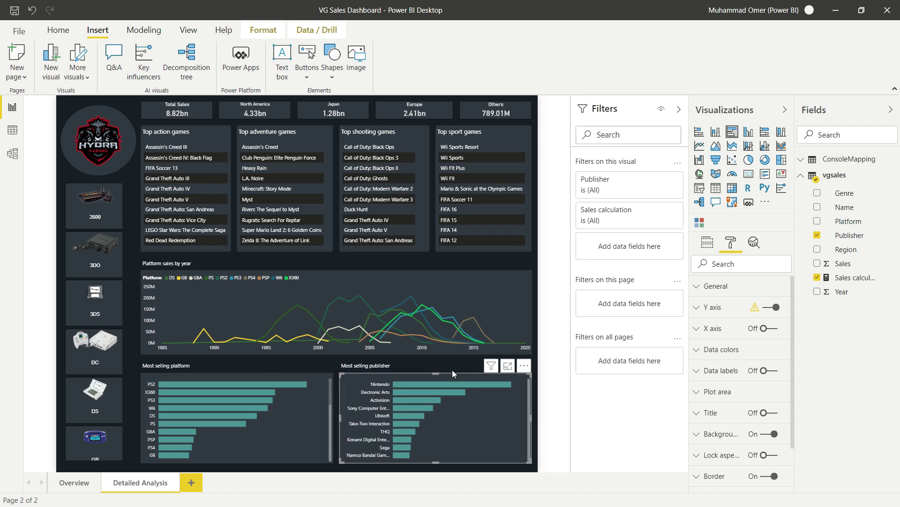
left_click(538, 375)
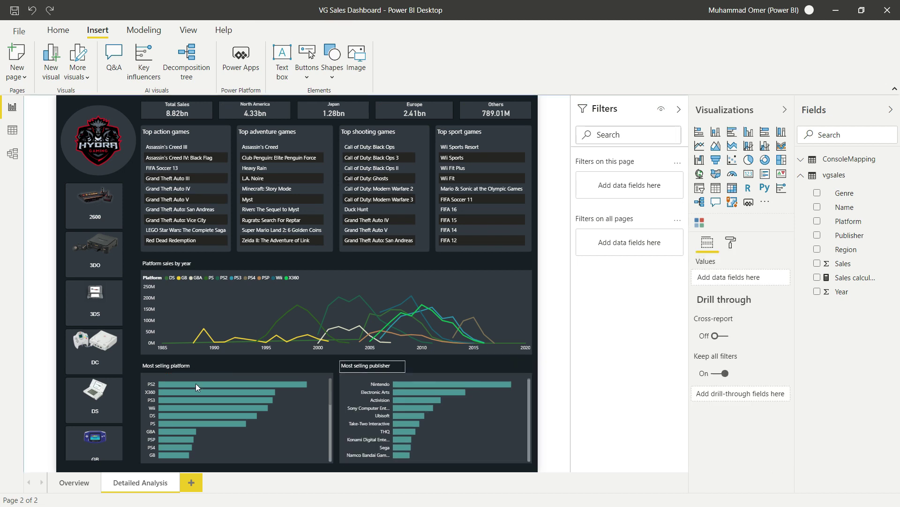
- Change the "Most selling platform" title to "Best selling games of all the times" and widen its text box to fit
left_click(166, 365)
double_click(167, 365)
type("Be")
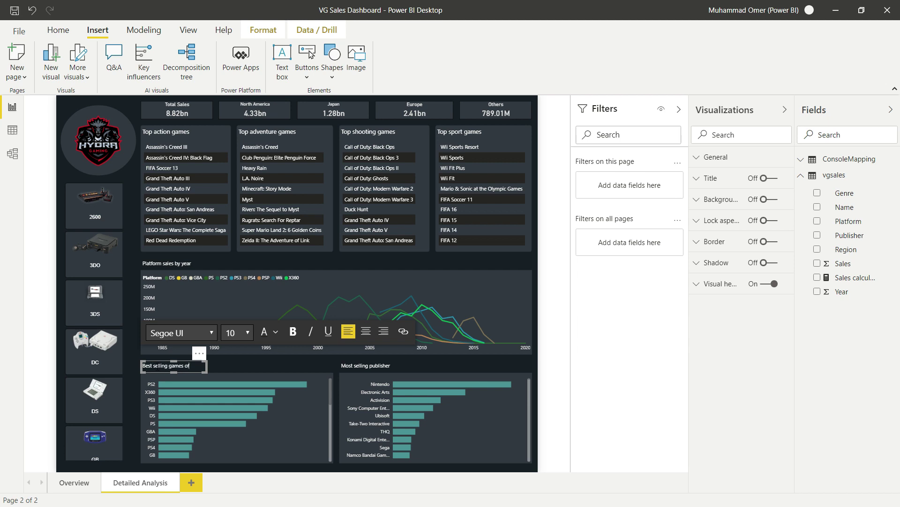
type("st selling games of all the times")
left_click_drag(215, 368, 237, 368)
- Change the "Most selling publisher" title to "Best selling games of the current decade" and widen its text box to fit
triple_click(342, 365)
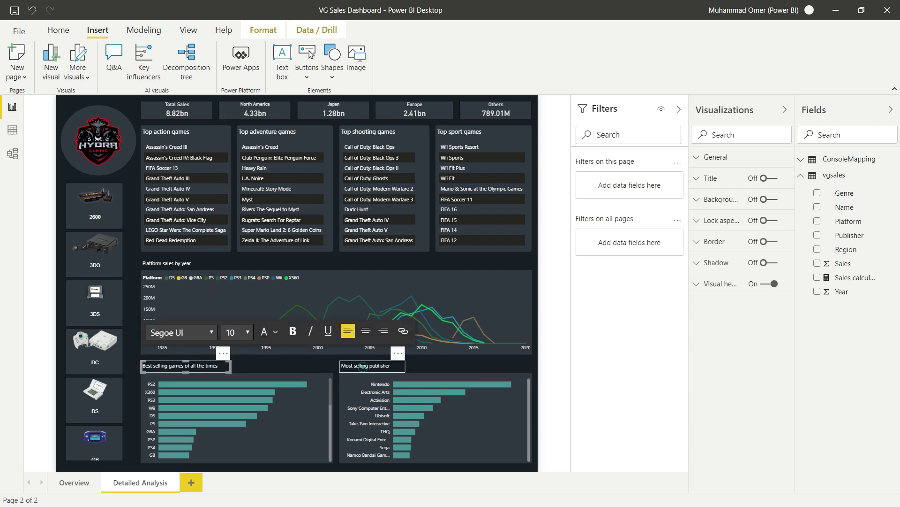
type("Be")
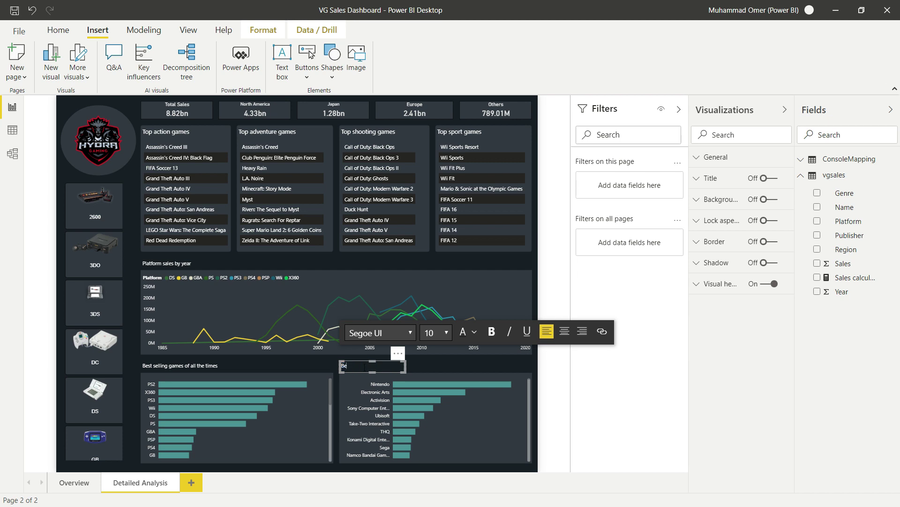
type("st selling games of the curre")
left_click_drag(406, 366, 458, 364)
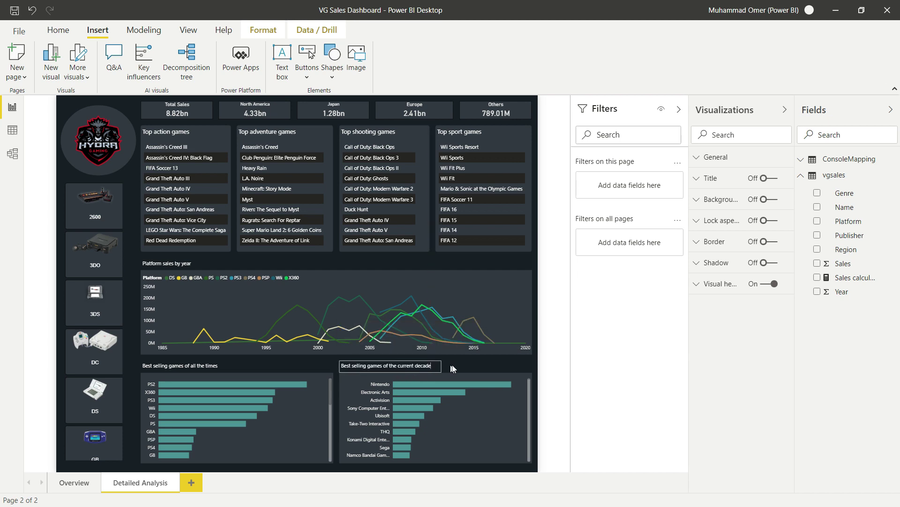
- Replace Platform with the Name field on the axis of the all-time best-selling games bar chart
left_click(318, 376)
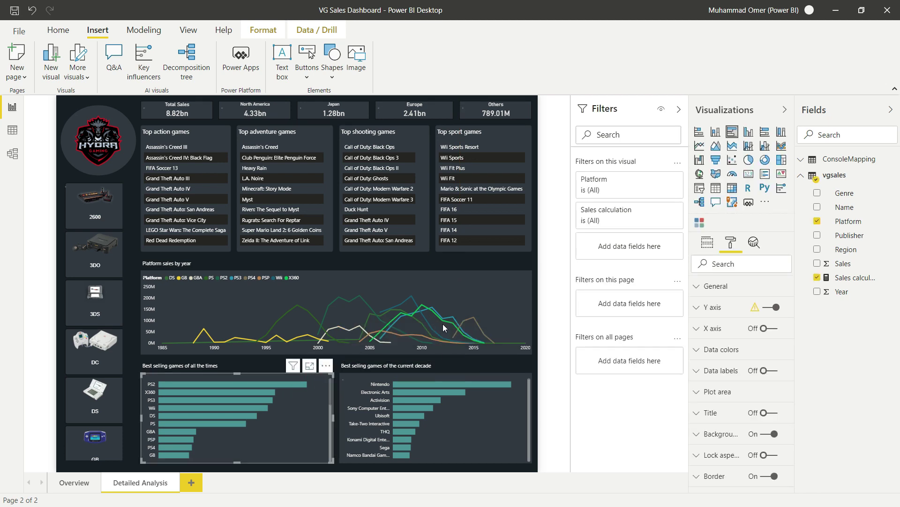
left_click(708, 244)
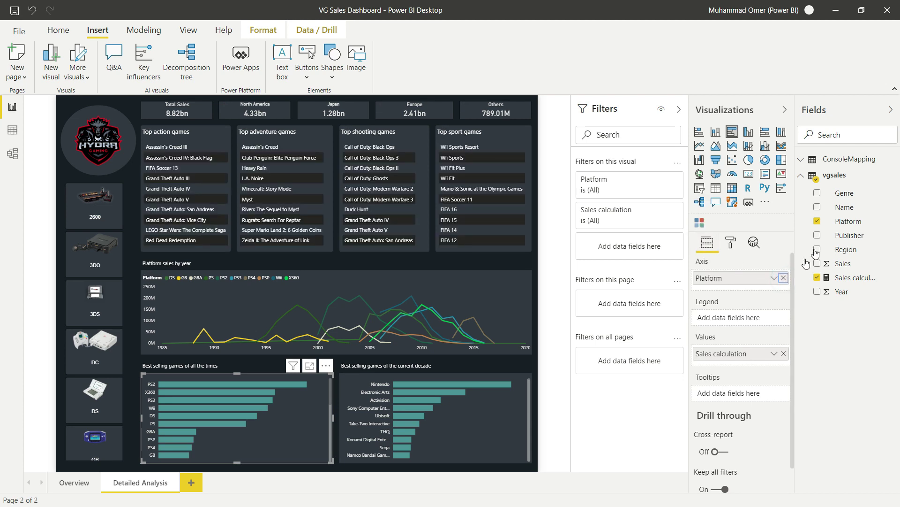
left_click(784, 279)
left_click_drag(760, 267, 743, 274)
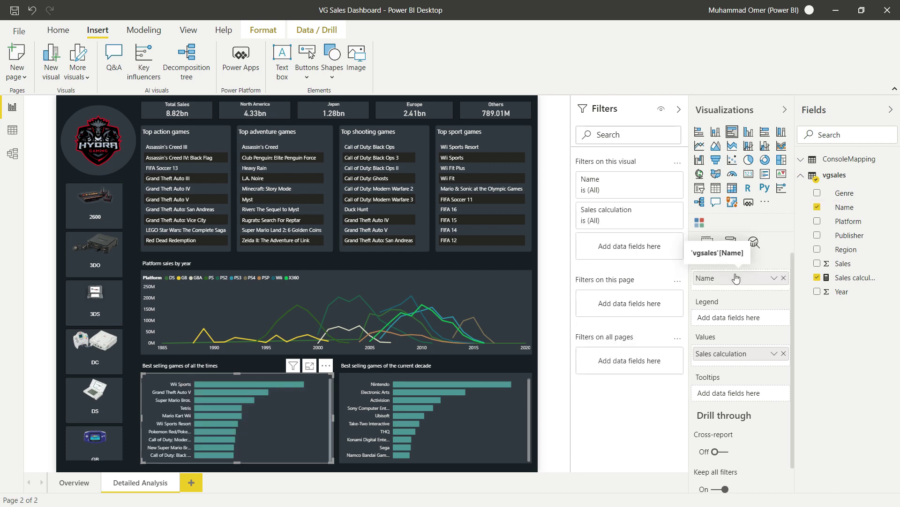
- Replace Publisher with the Name field on the axis of the current-decade best-selling games bar chart
left_click(476, 376)
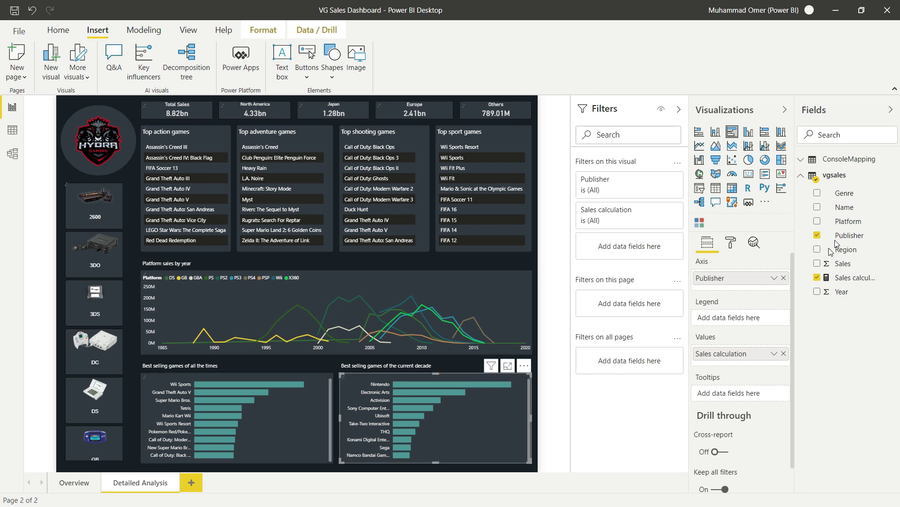
left_click(783, 278)
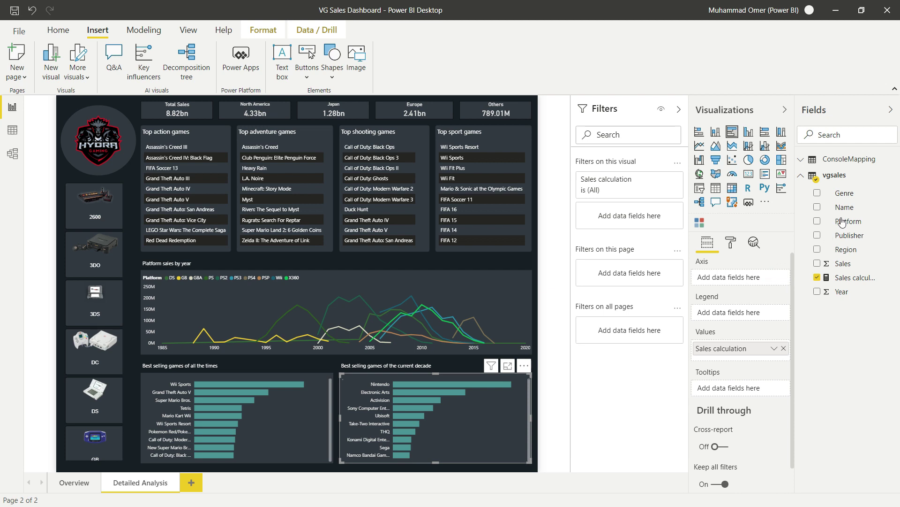
left_click_drag(845, 207, 729, 281)
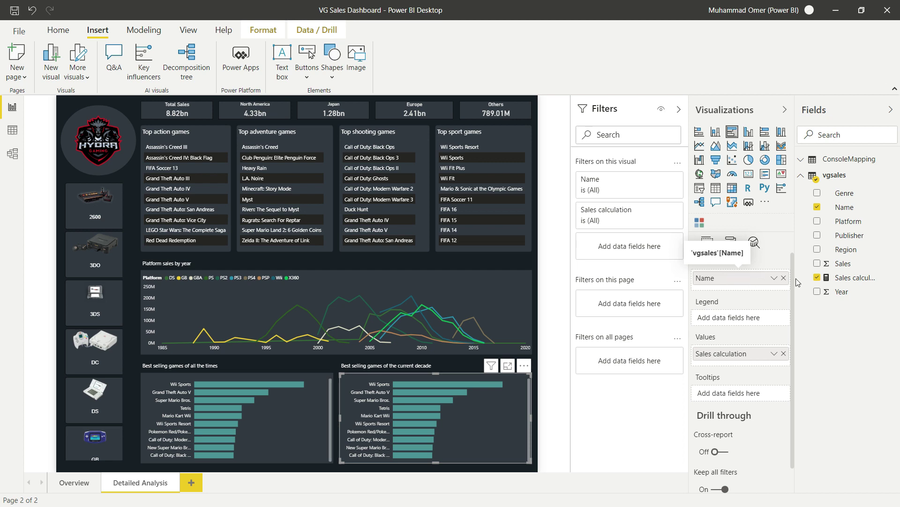
- Filter the current-decade bar chart to Year is greater than or equal to 2010
left_click_drag(740, 276, 635, 251)
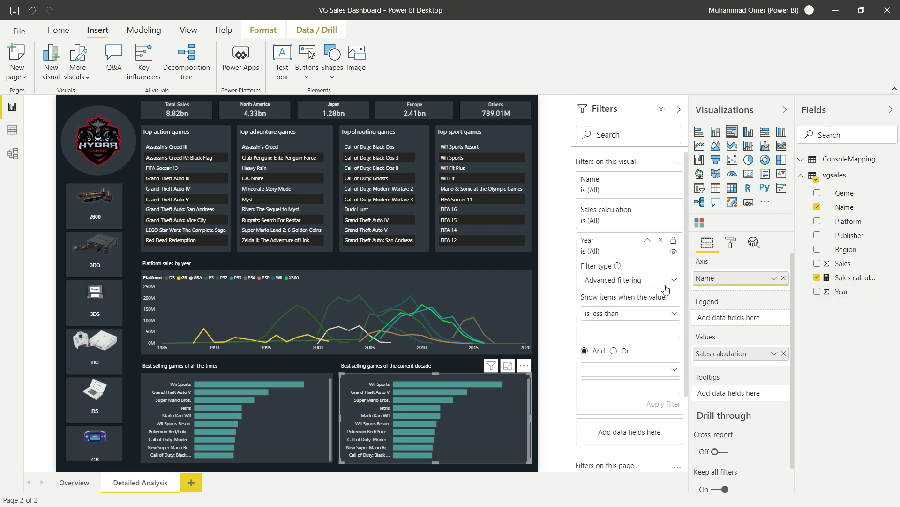
left_click(658, 314)
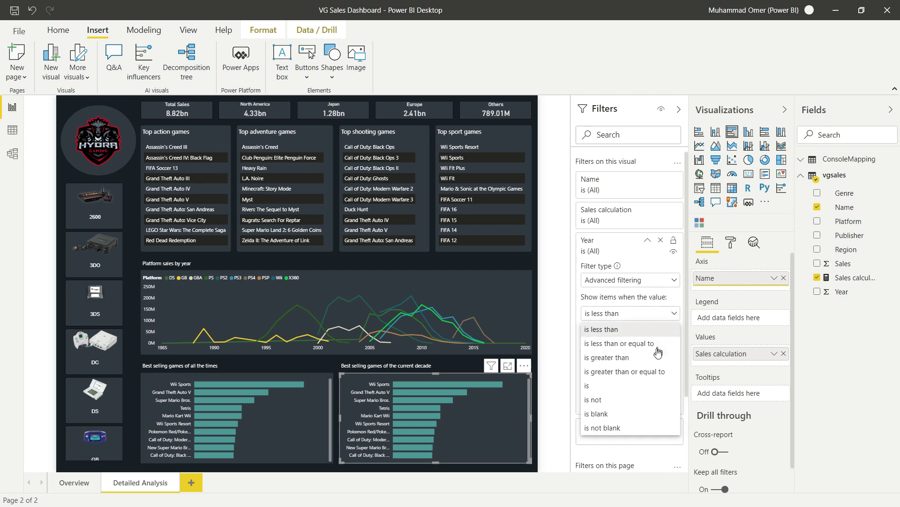
left_click(653, 375)
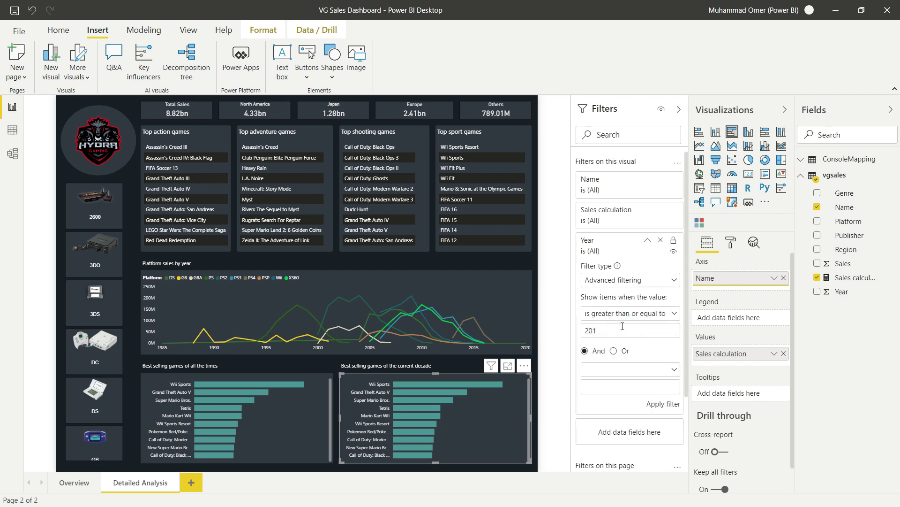
left_click(663, 404)
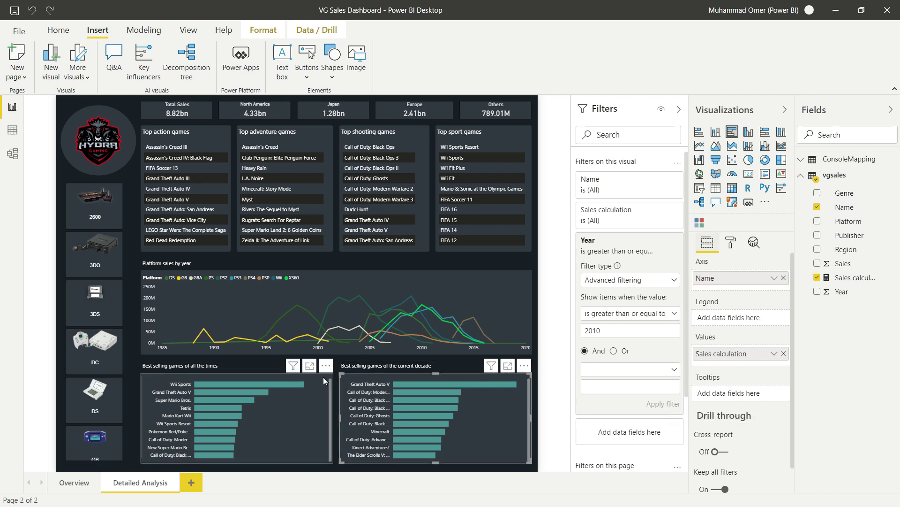
- Set the Y axis maximum size of both best-selling games bar charts to 37% so the game names have more room
key("Escape")
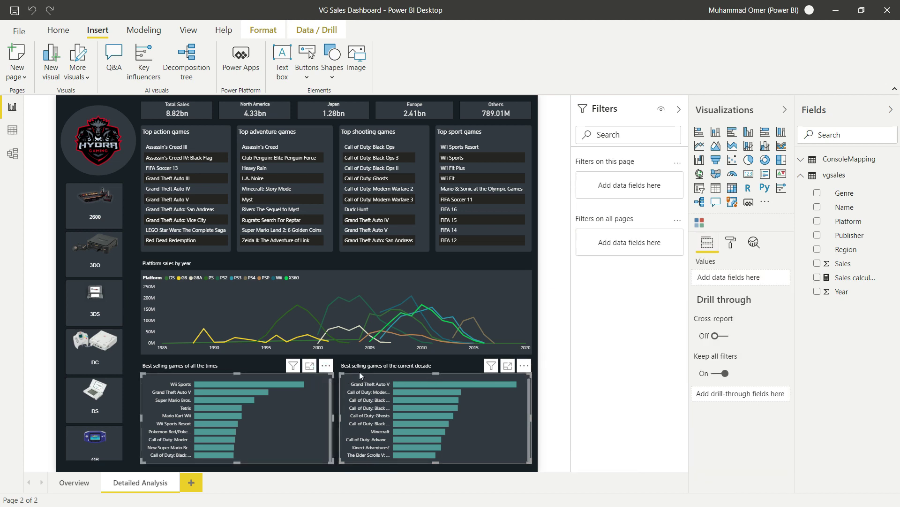
left_click(732, 244)
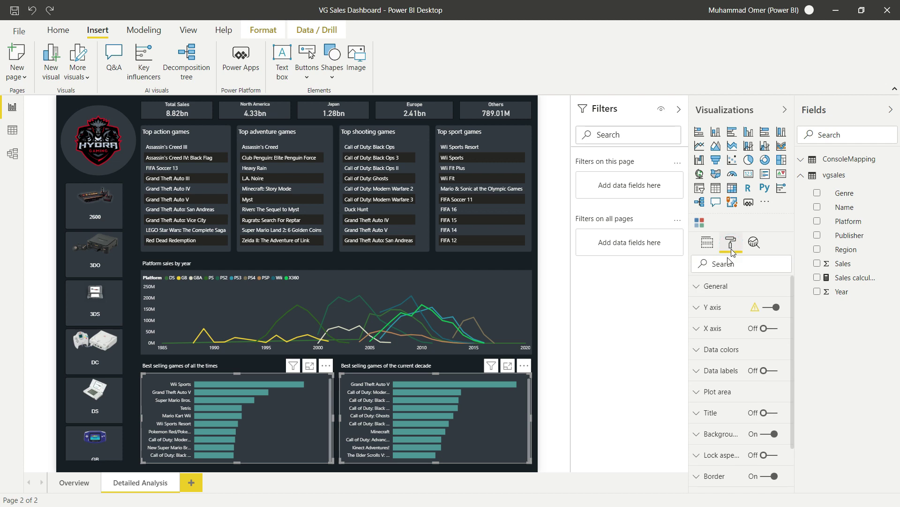
left_click(719, 314)
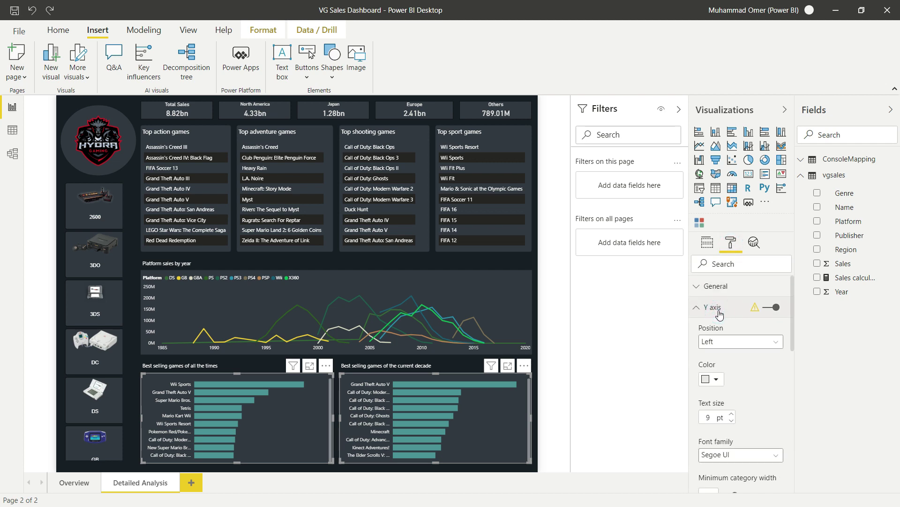
scroll(754, 393, "down", 3)
scroll(755, 393, "down", 2)
left_click_drag(748, 362, 764, 363)
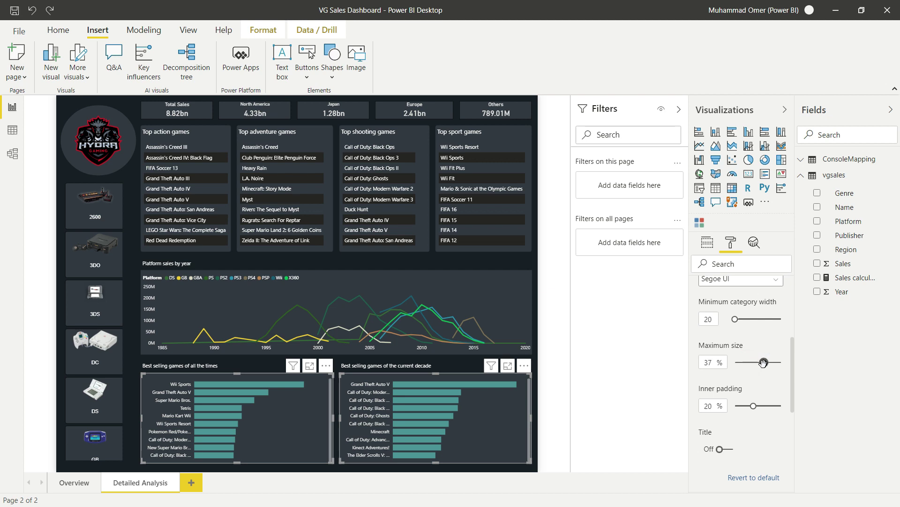
left_click(587, 377)
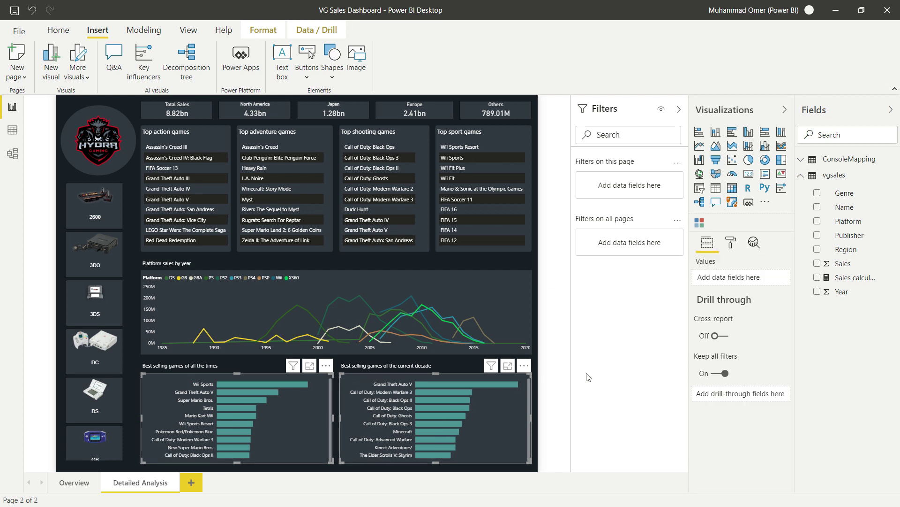
left_click(536, 333)
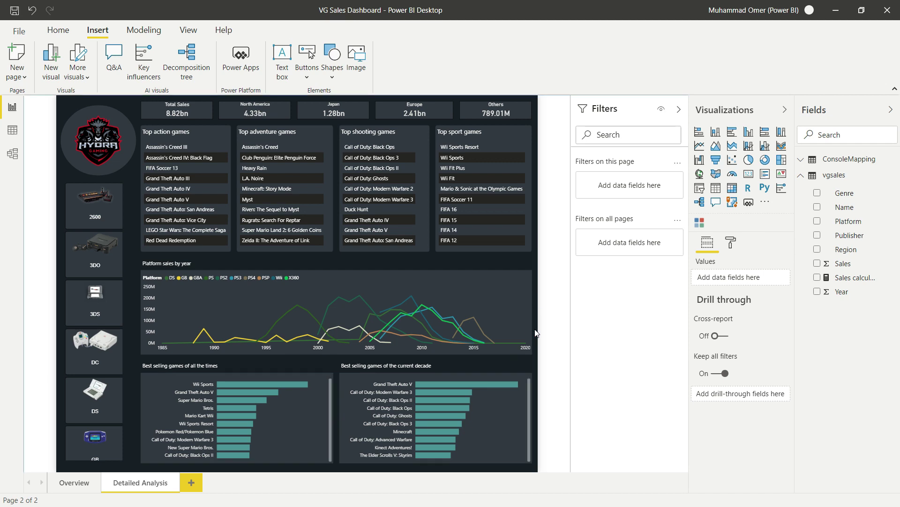